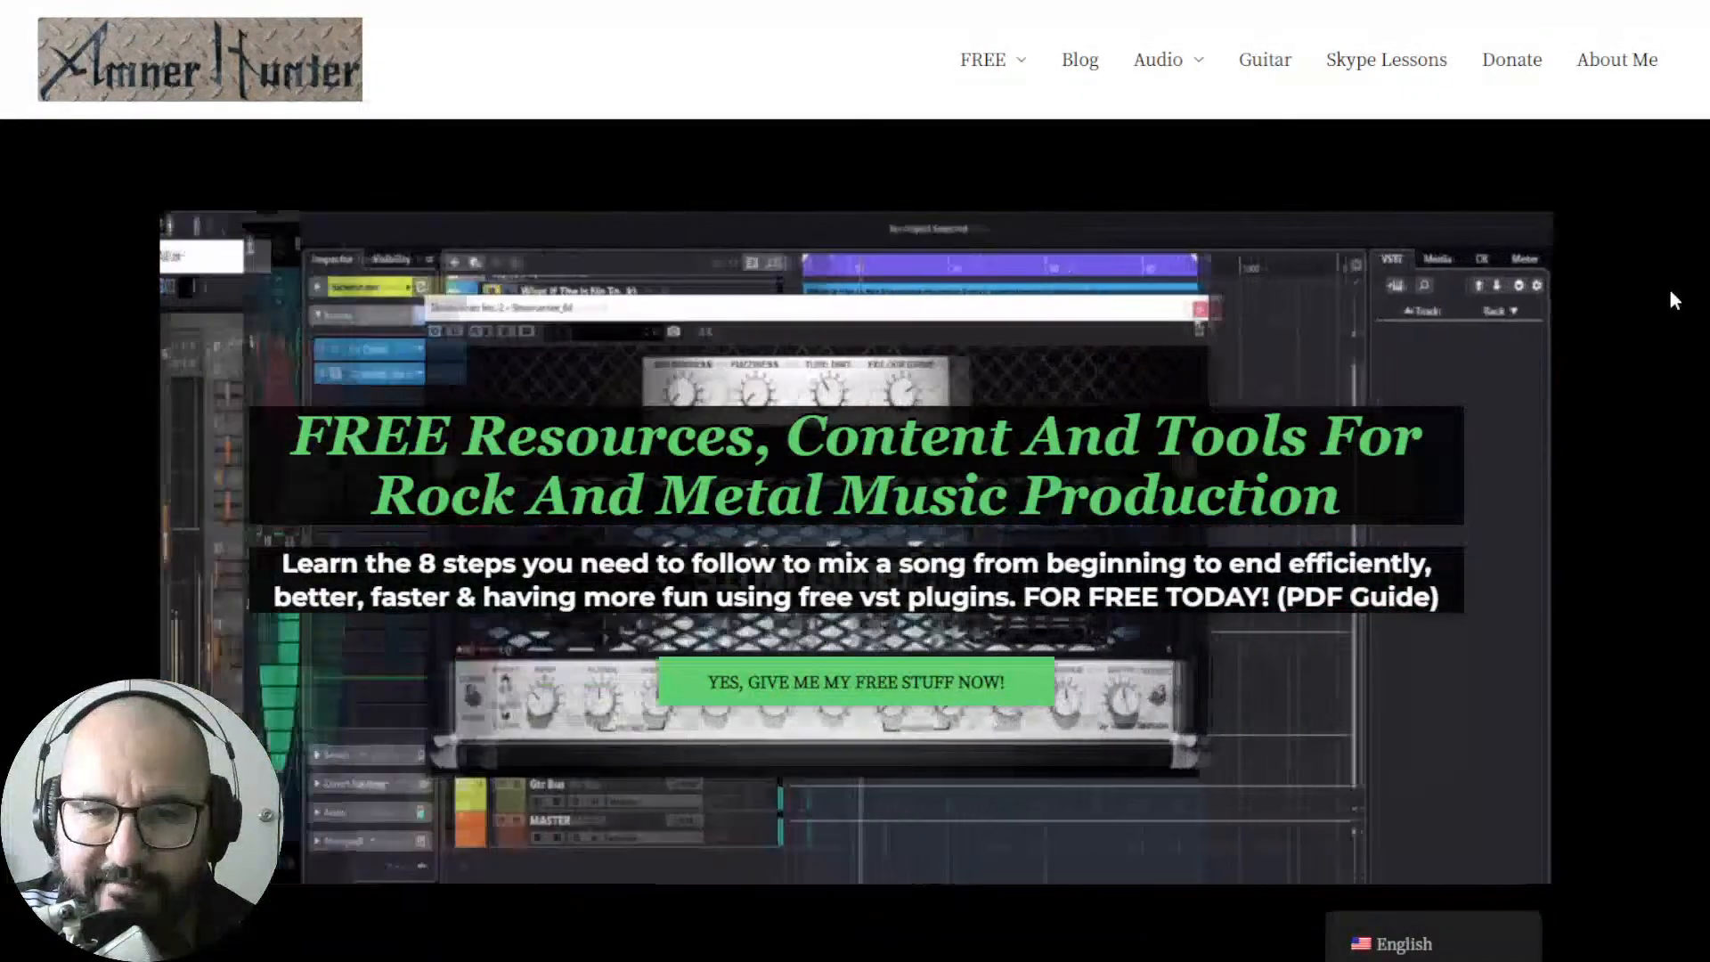
Enable the bypassed Vocal King plugin on the VOCALS track, and try raising Low Cut before returning it to minimum
mouse_move(988, 69)
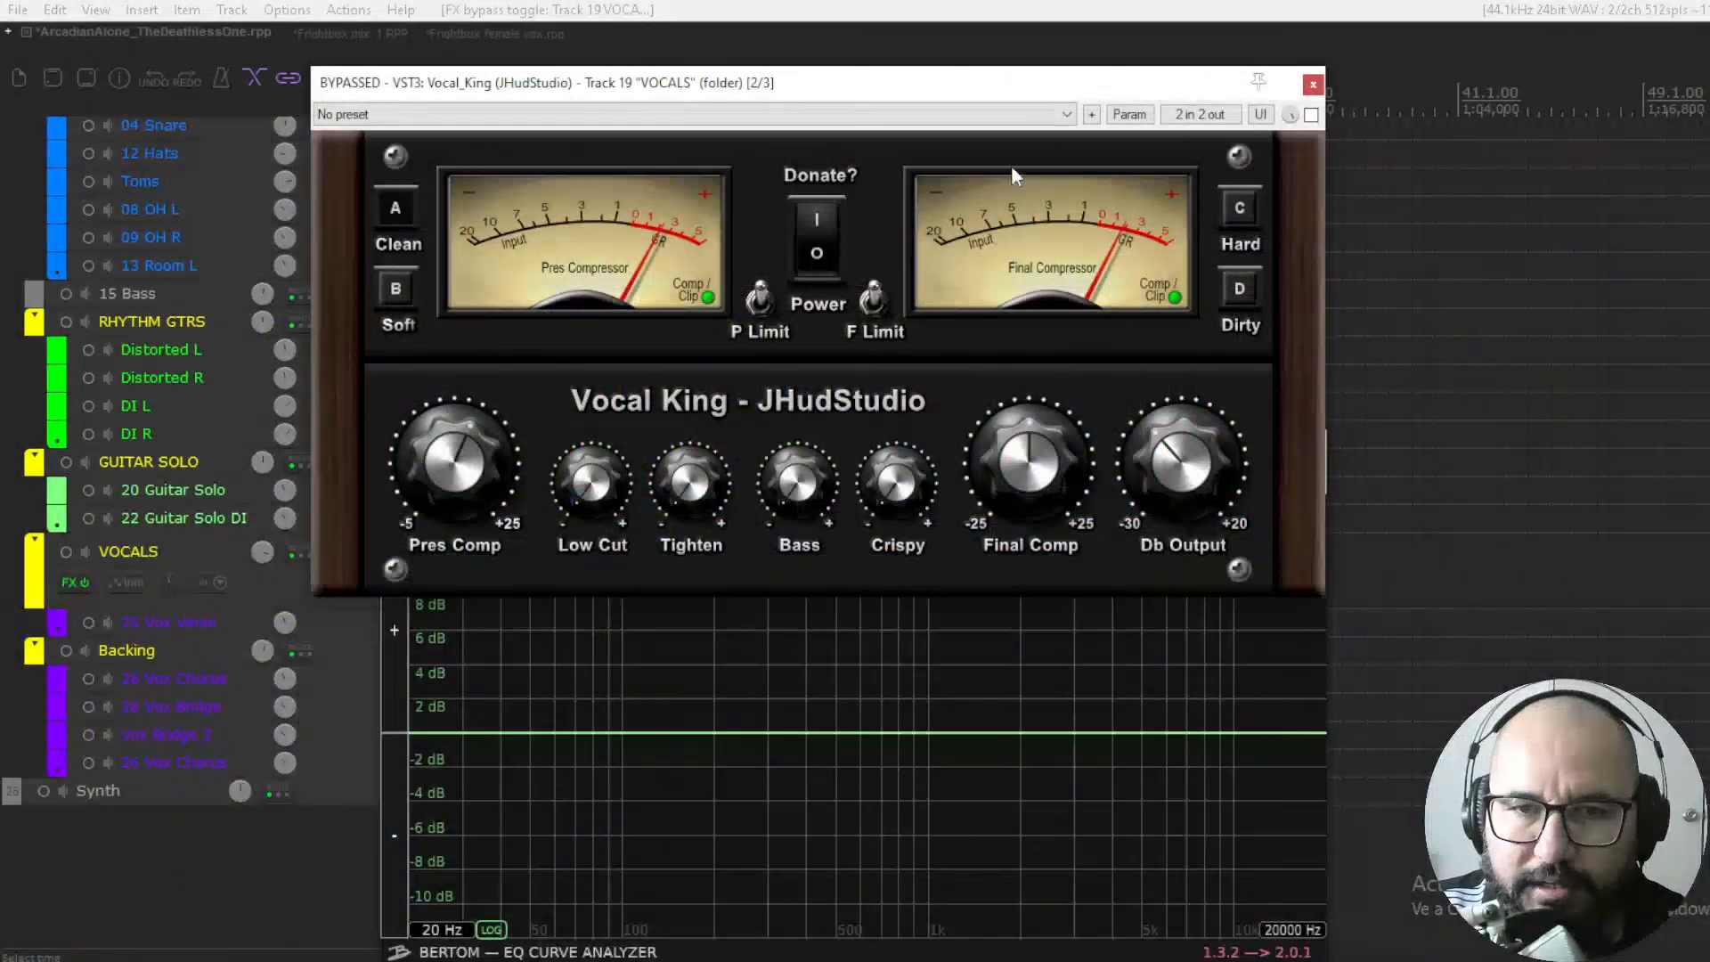
left_click(884, 92)
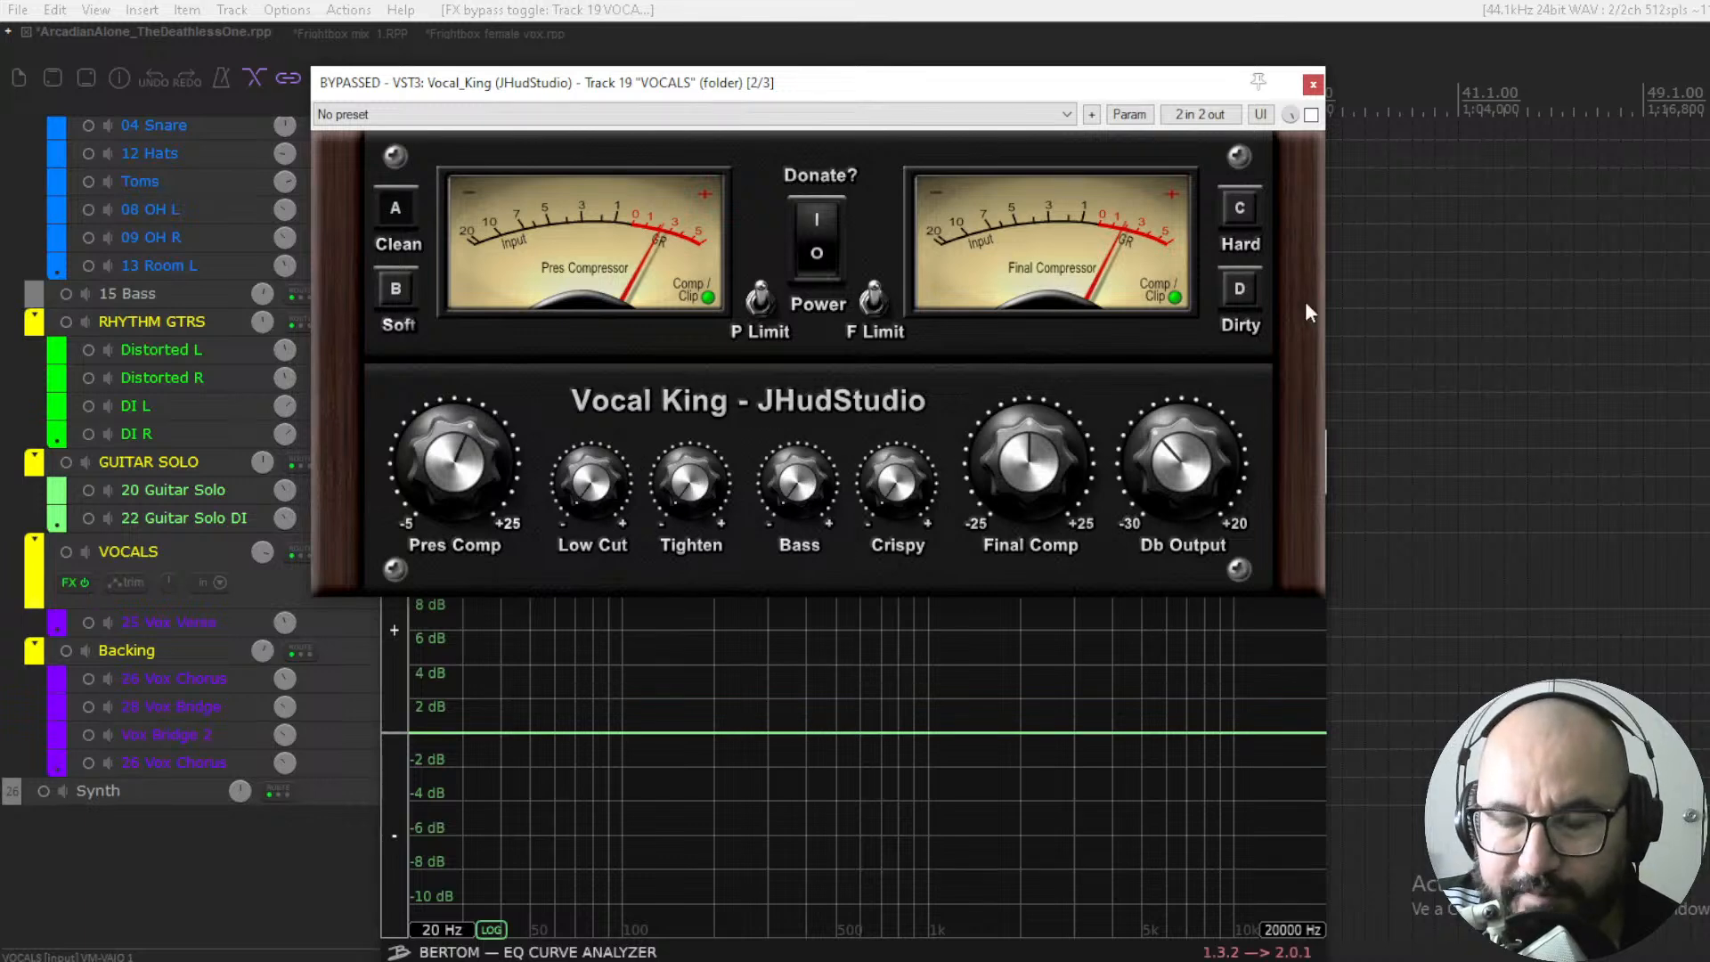
left_click(1311, 115)
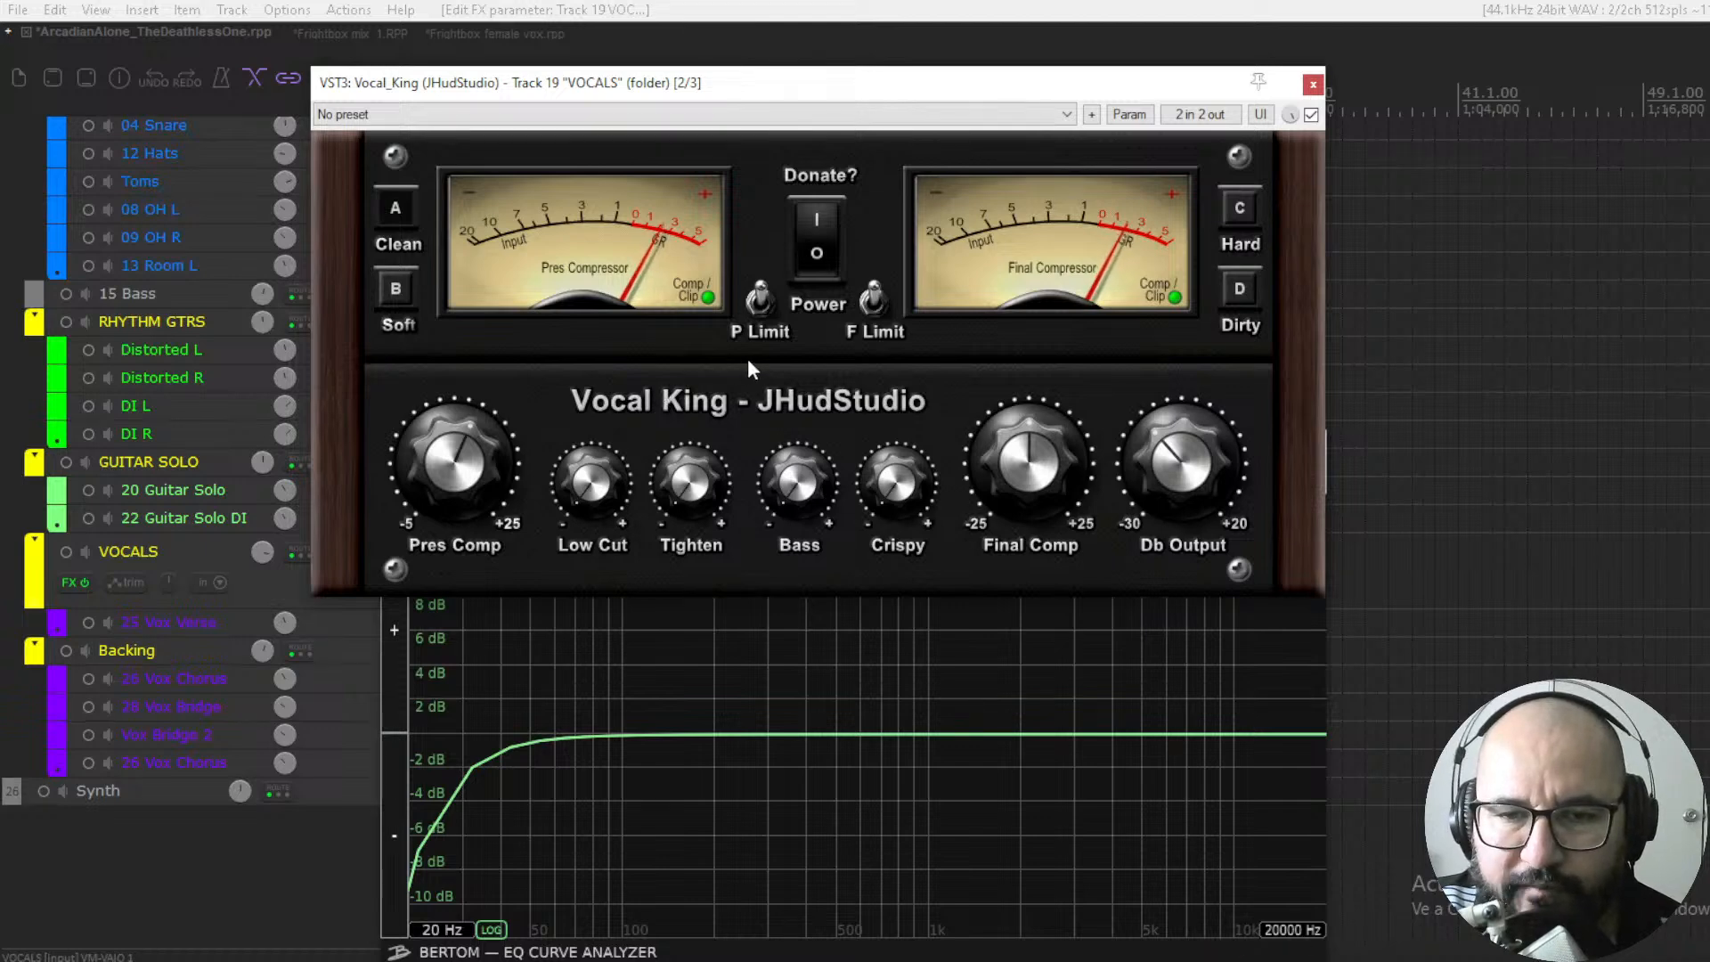
left_click_drag(604, 485, 634, 426)
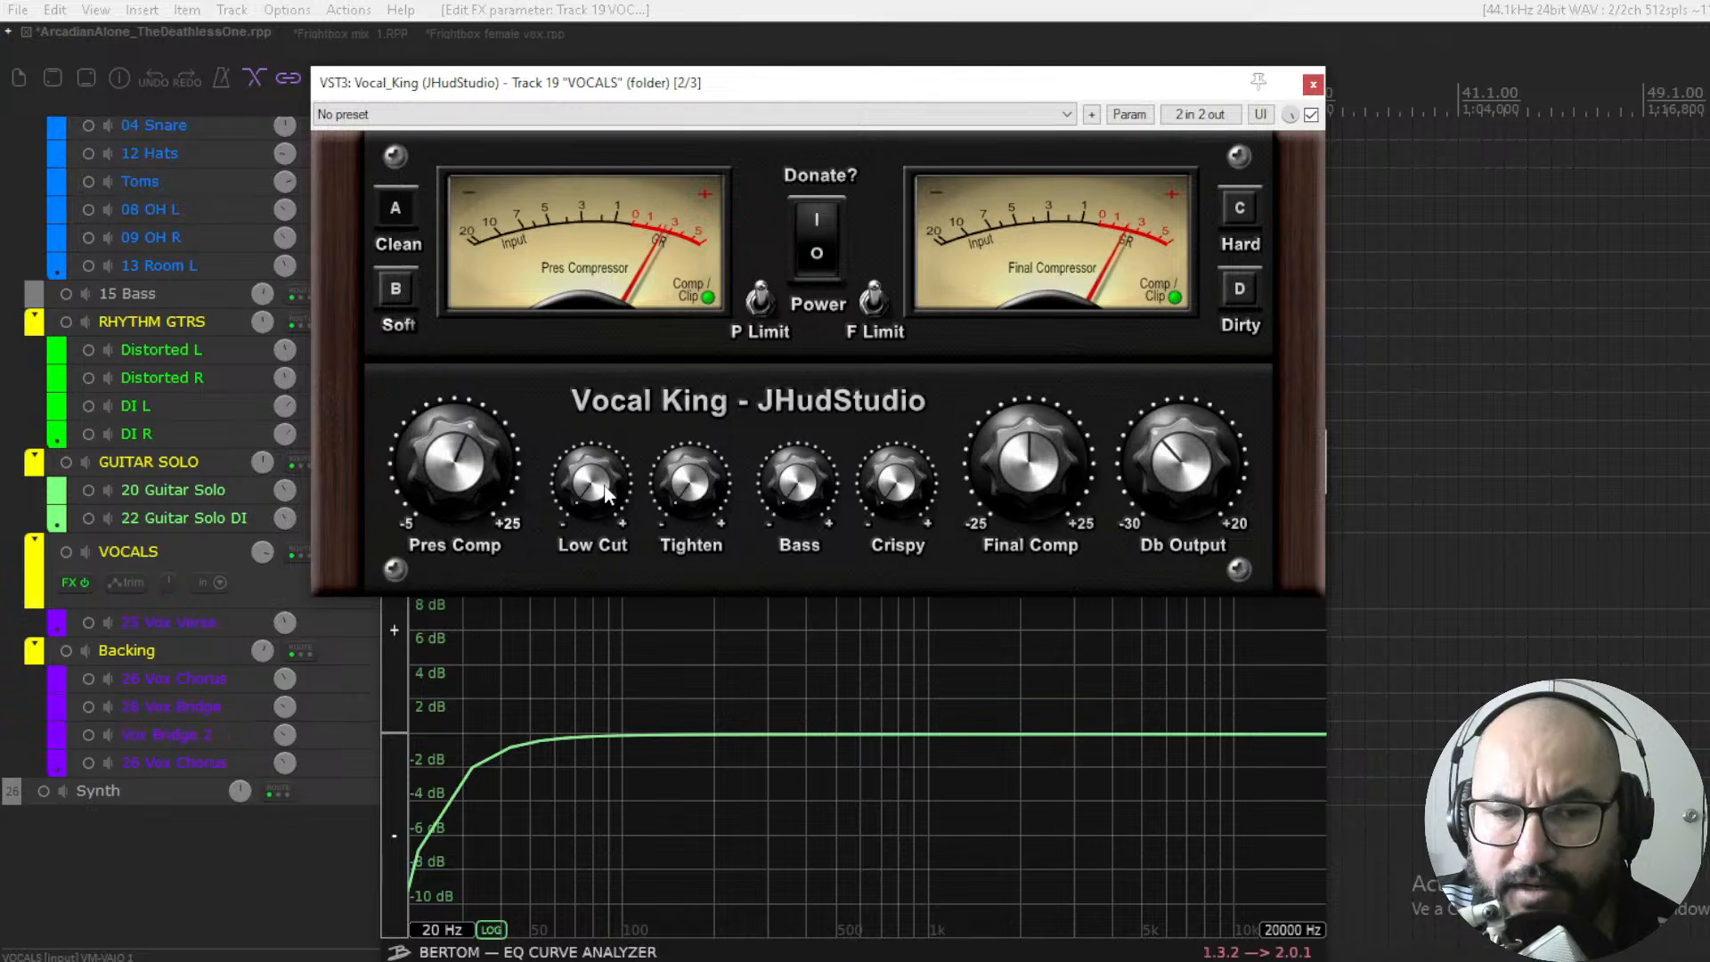
left_click_drag(605, 494, 611, 446)
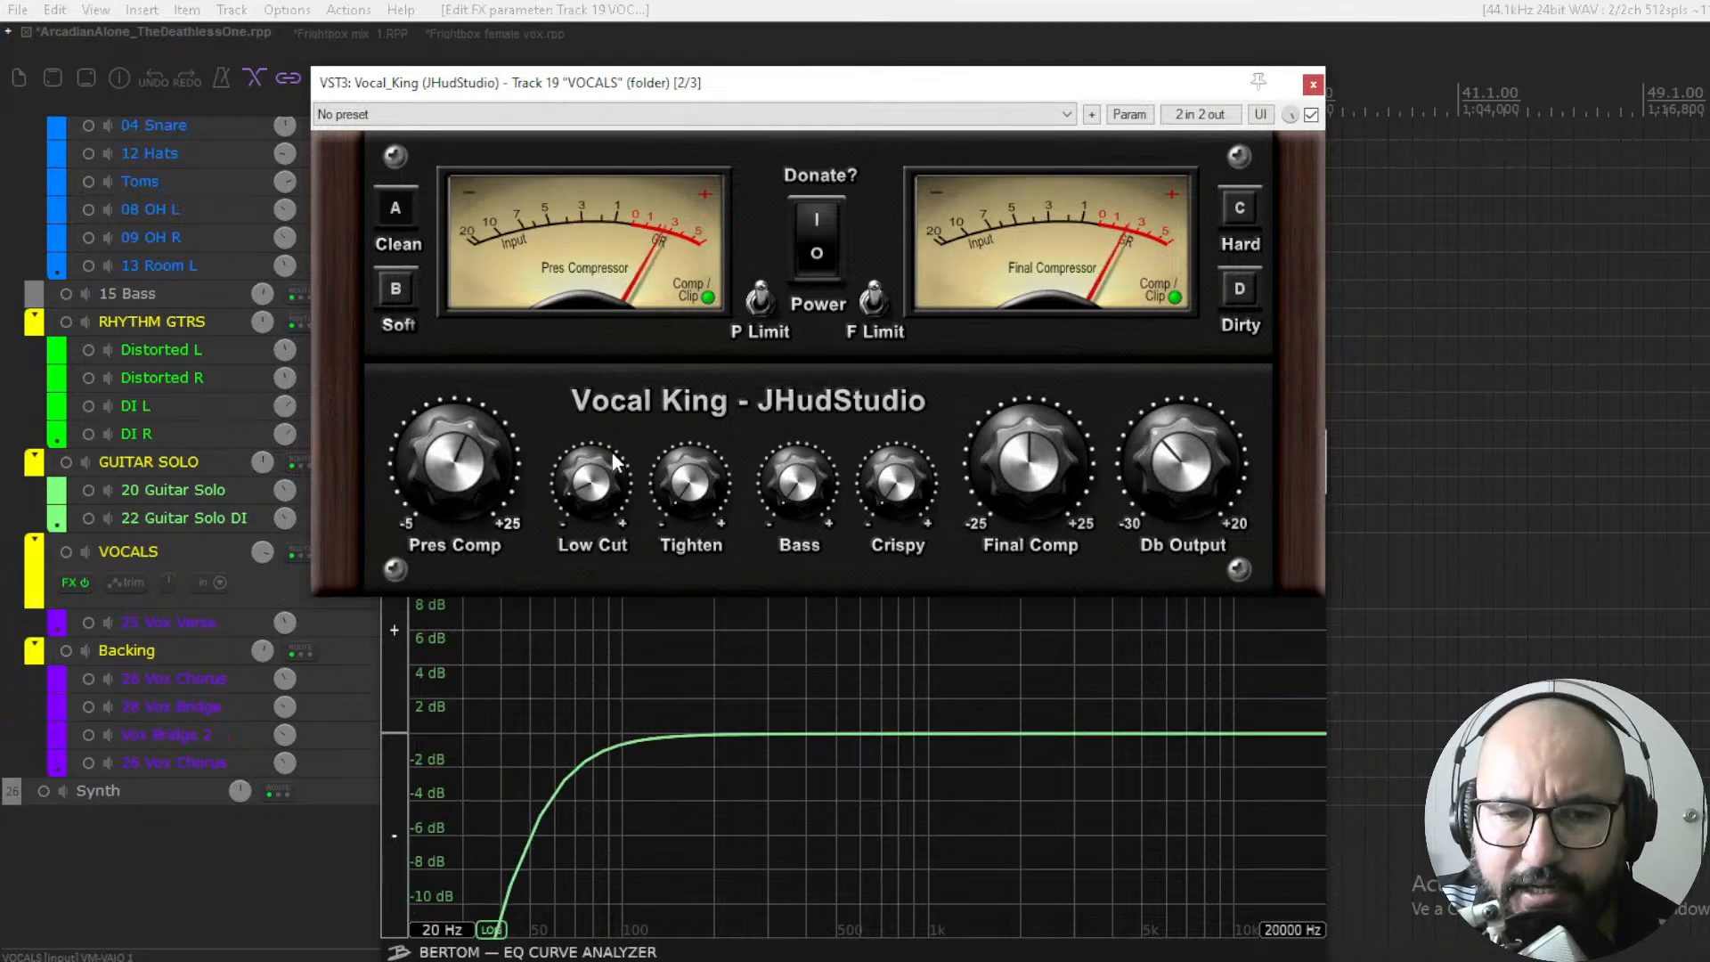
left_click_drag(611, 446, 584, 526)
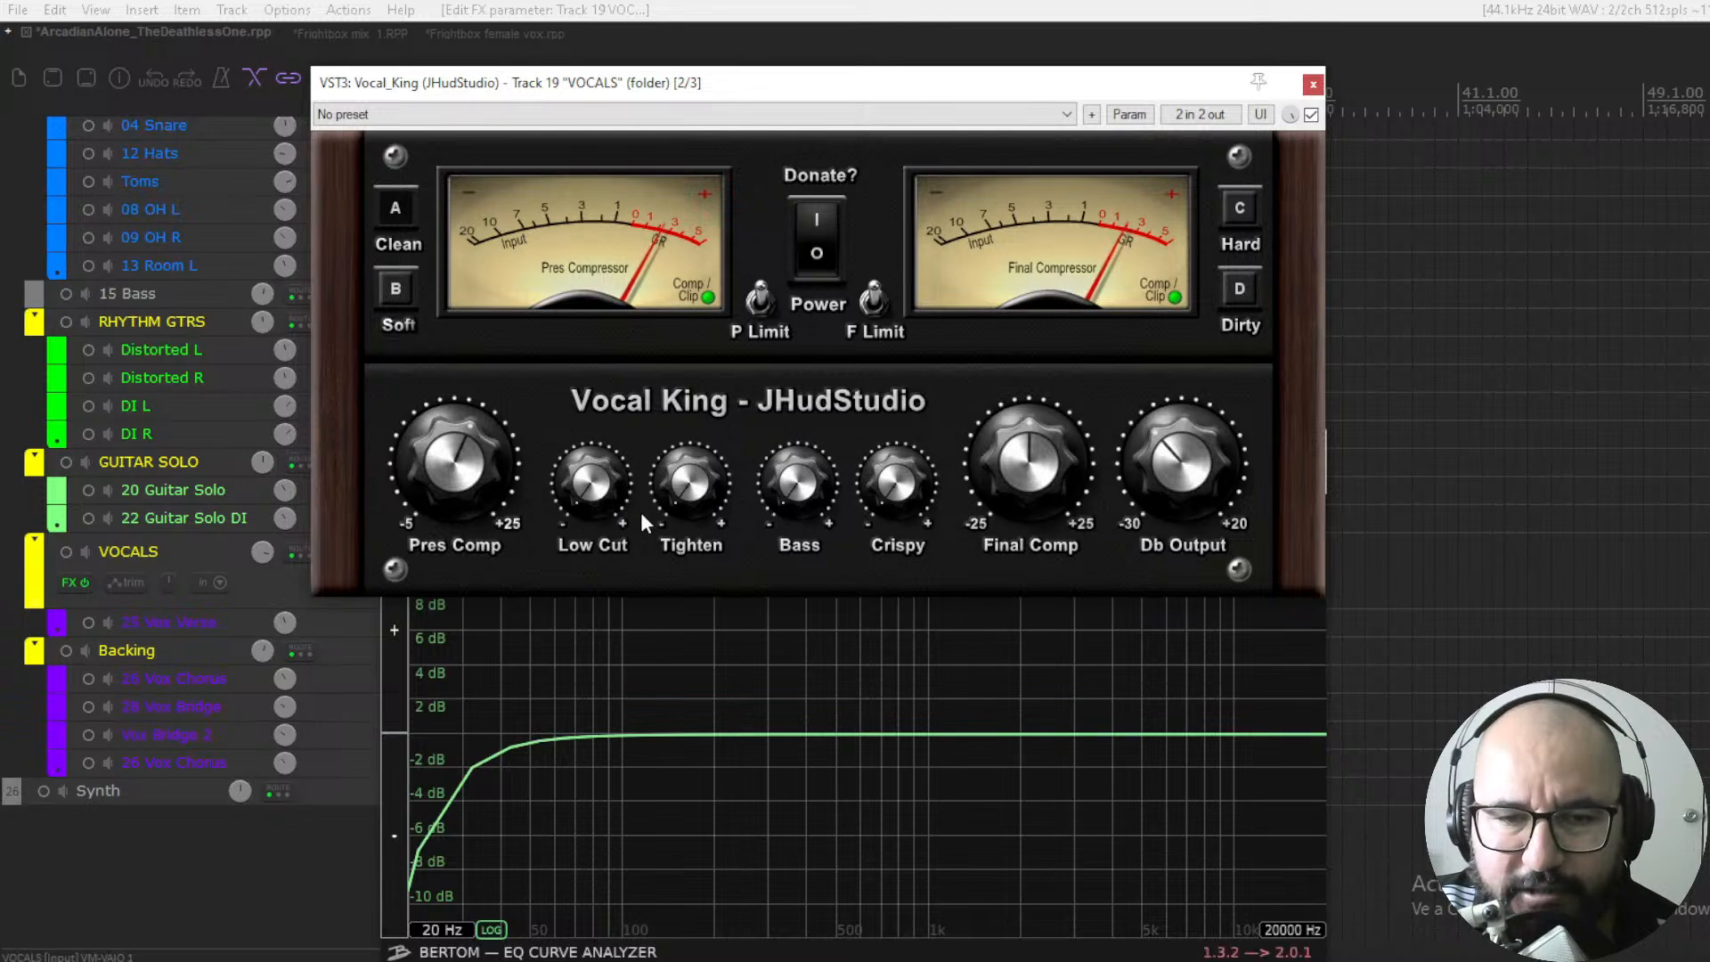
Sweep the Tighten knob up and back to minimum twice to test its effect on the EQ curve
left_click_drag(697, 467, 726, 298)
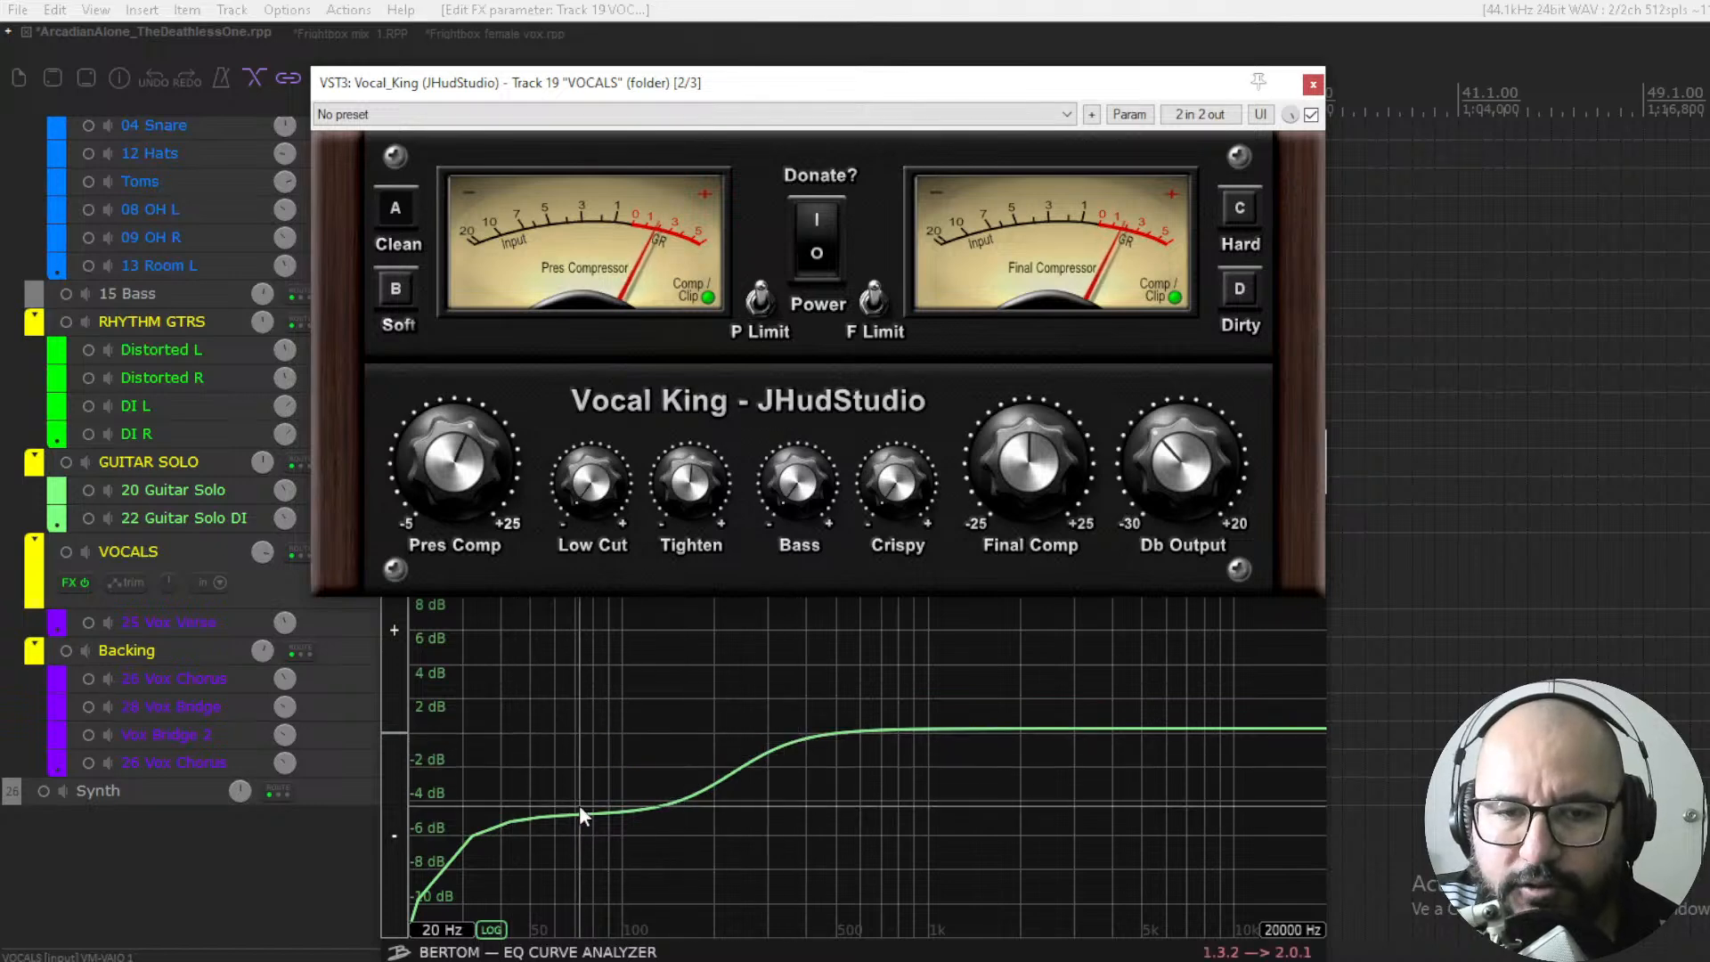
left_click_drag(695, 485, 681, 693)
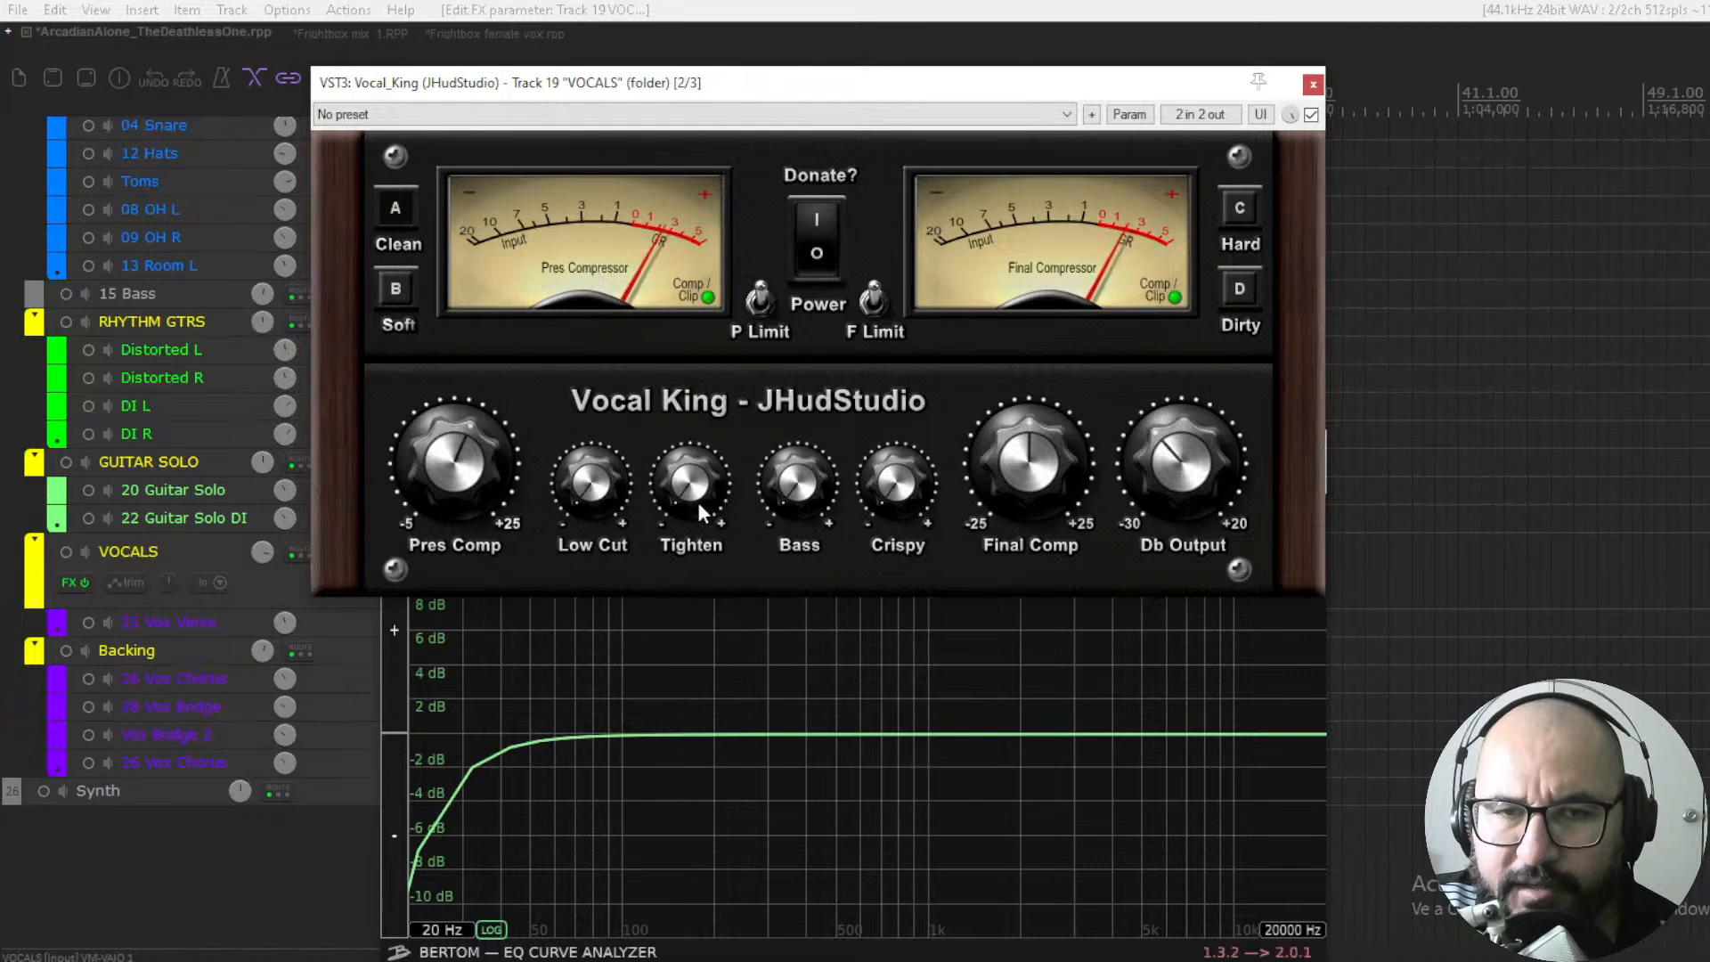
left_click_drag(684, 499, 712, 406)
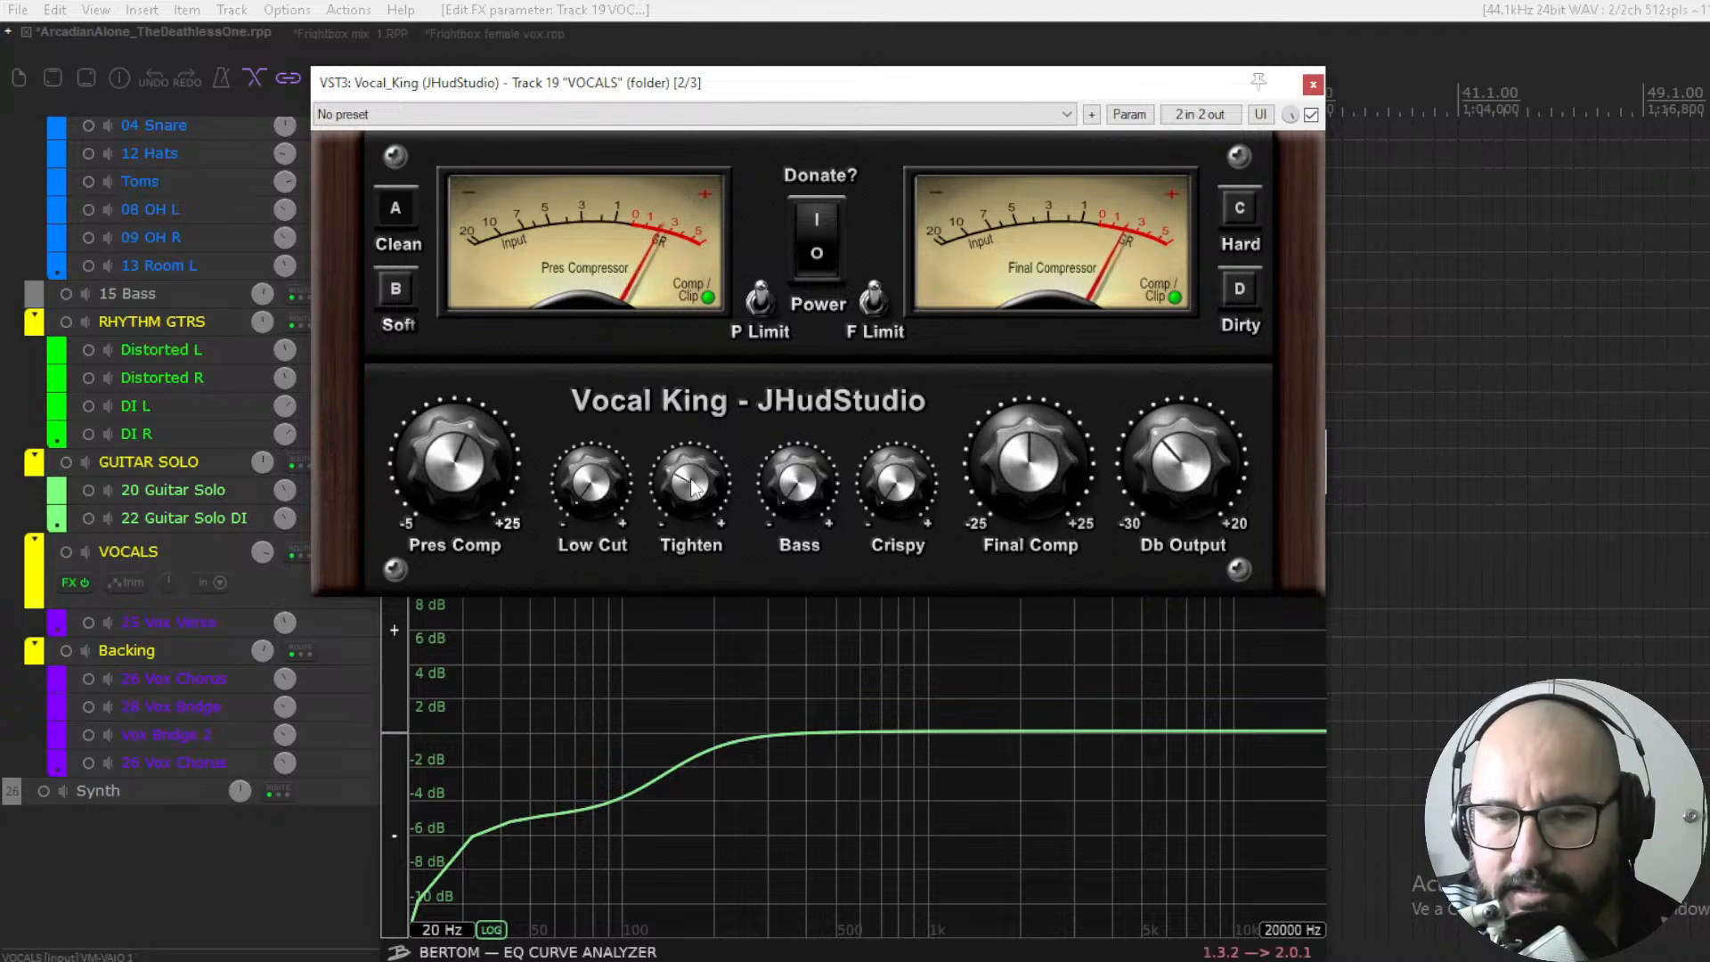
left_click_drag(686, 488, 687, 673)
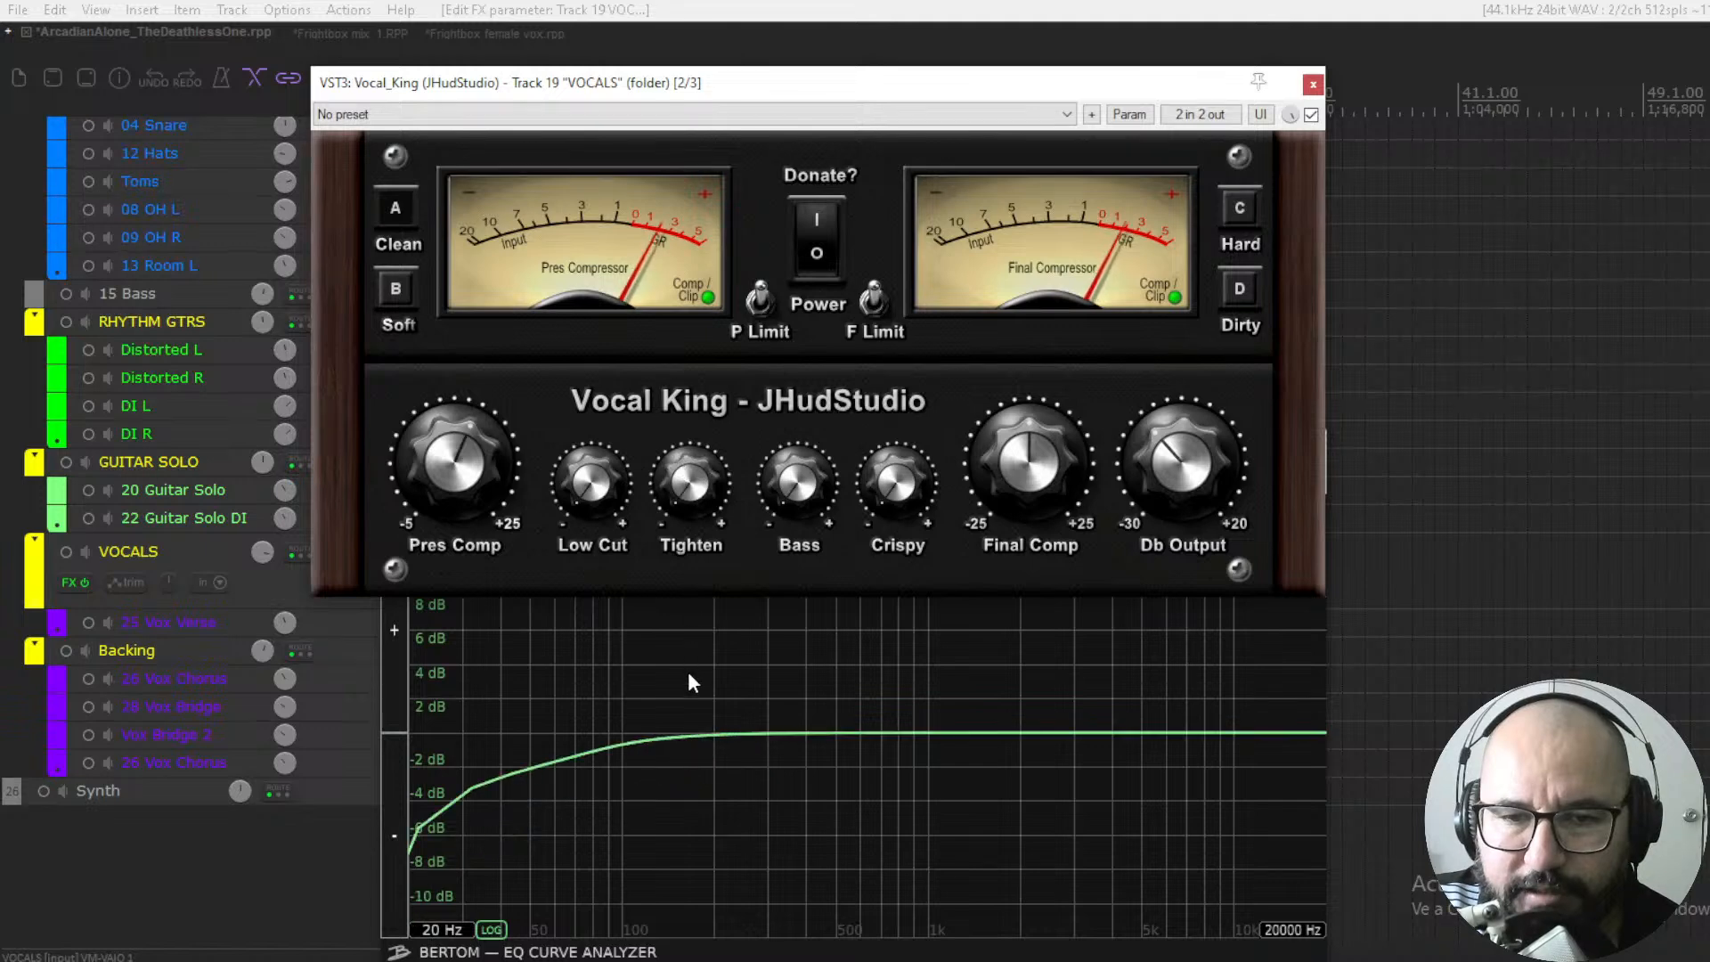
Raise Low Cut and try out the Bass and Tighten knobs together with it, returning both to minimum
mouse_move(798, 499)
left_mouse_down()
mouse_move(835, 345)
mouse_move(799, 495)
left_mouse_up()
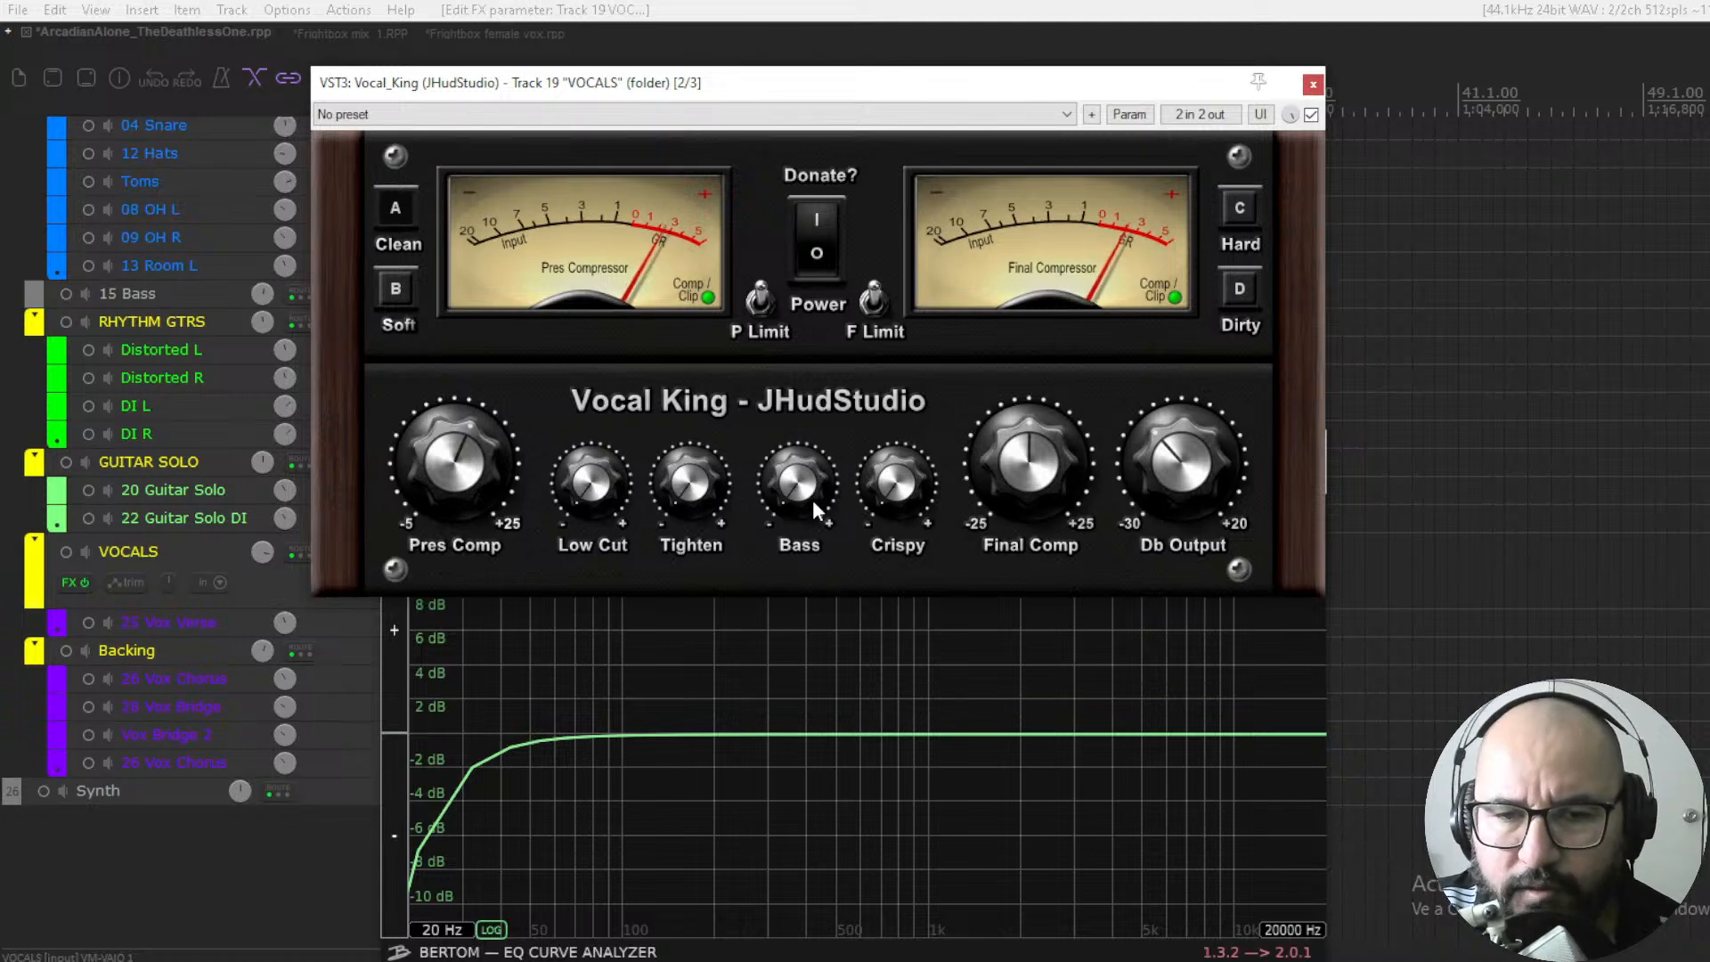
left_click_drag(584, 490, 602, 414)
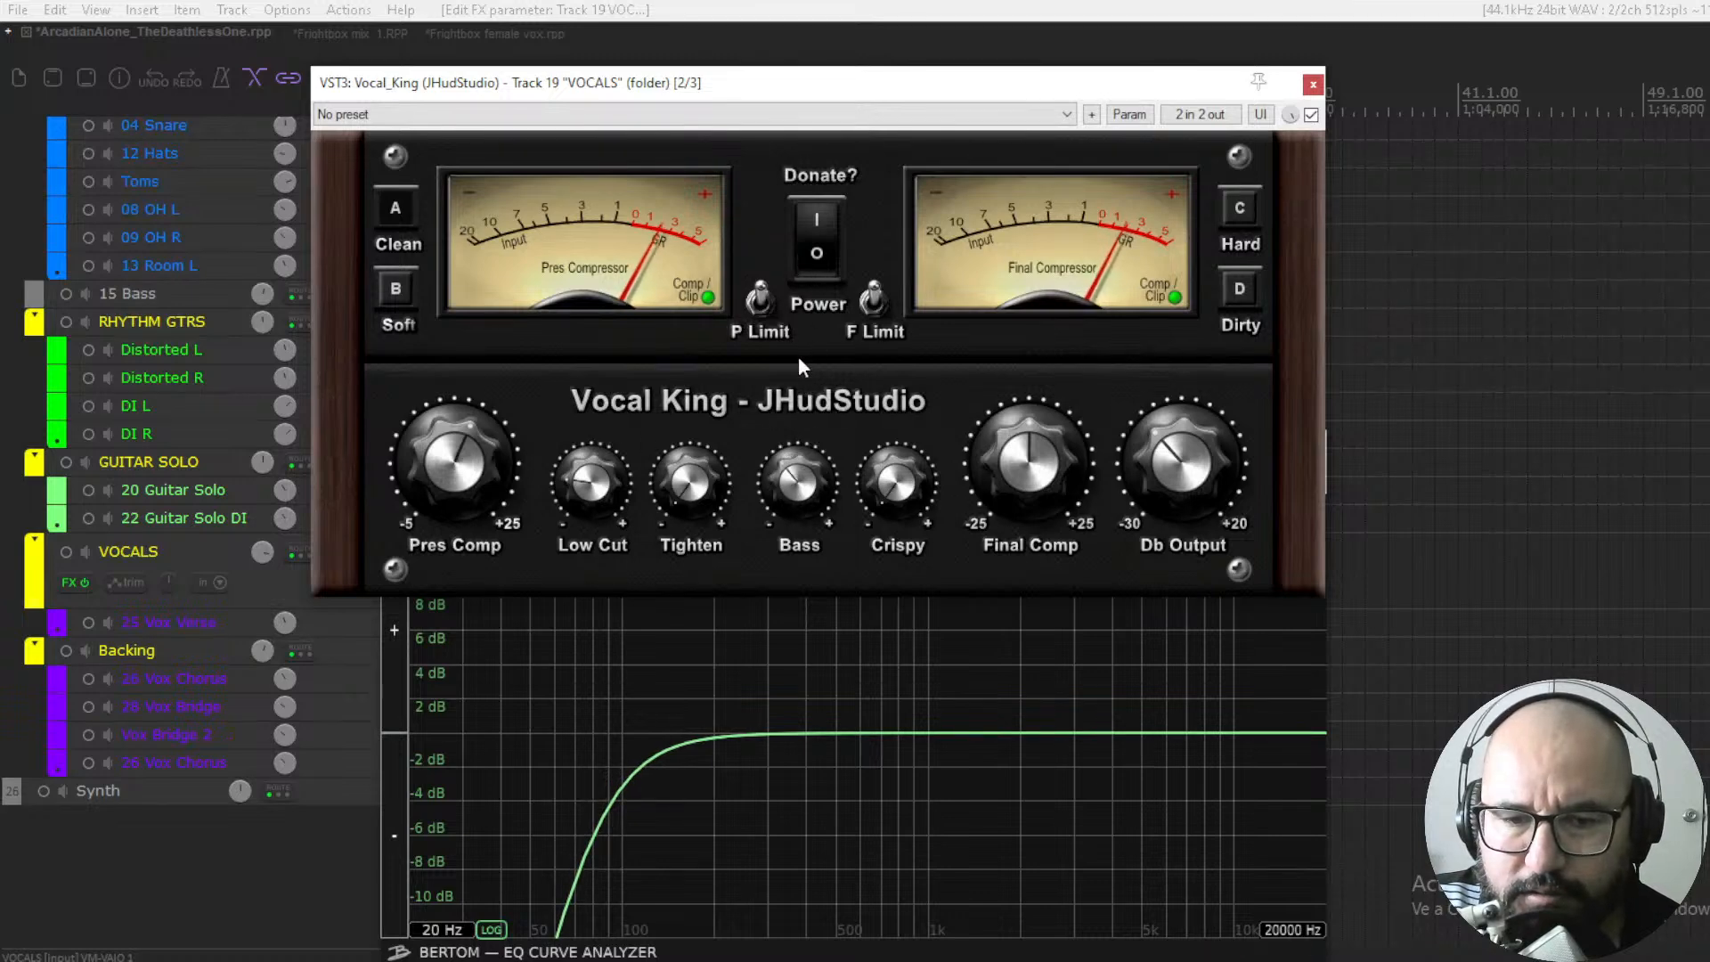
left_click_drag(689, 487, 718, 297)
left_click_drag(799, 483, 787, 540)
left_click_drag(690, 480, 682, 799)
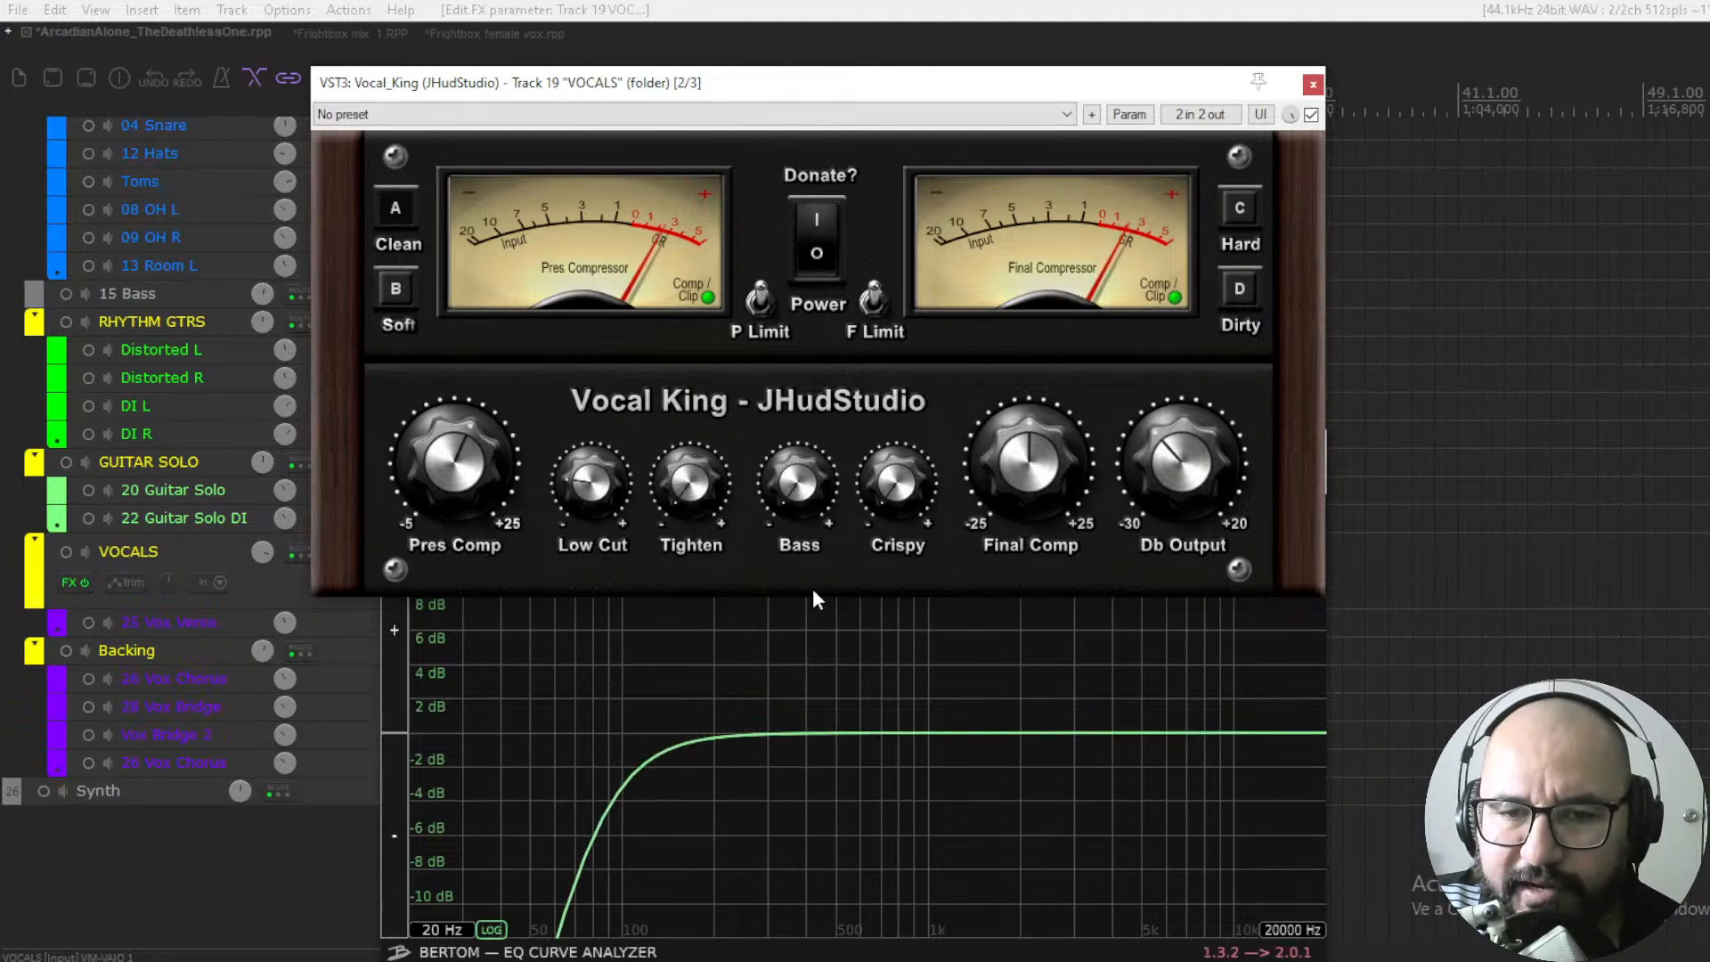
Test the Crispy and Db Output knobs by turning each up and back down, and return Low Cut to minimum
left_click_drag(895, 493, 919, 373)
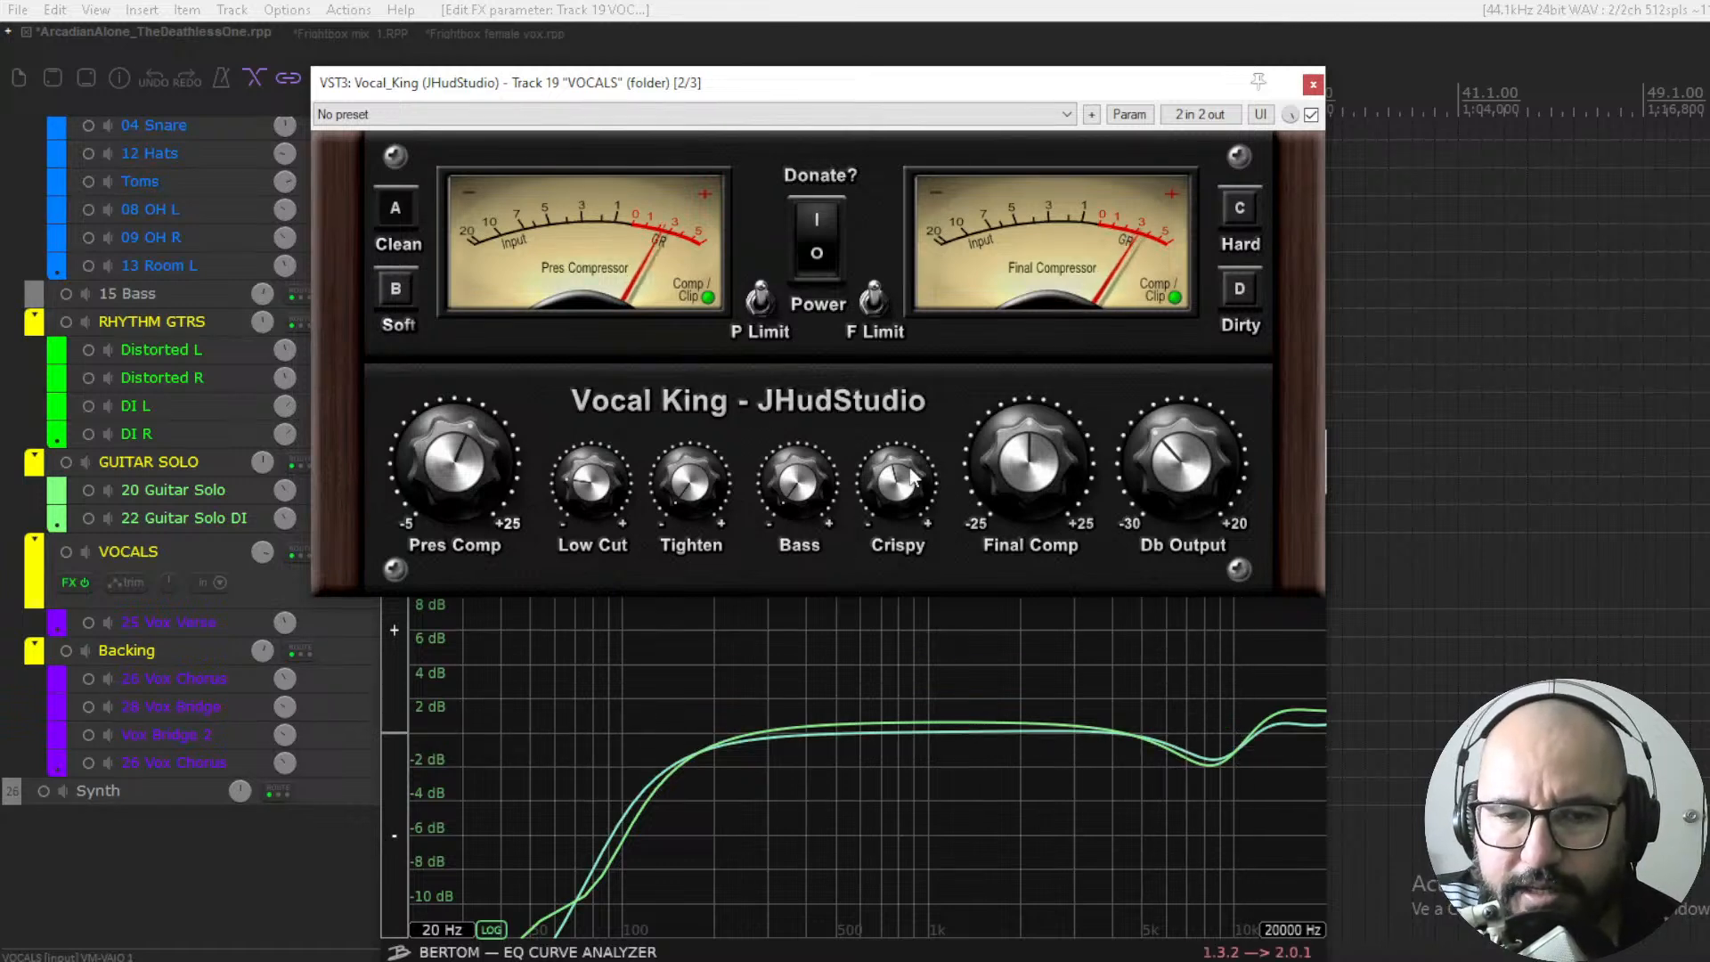
left_click_drag(912, 478, 894, 685)
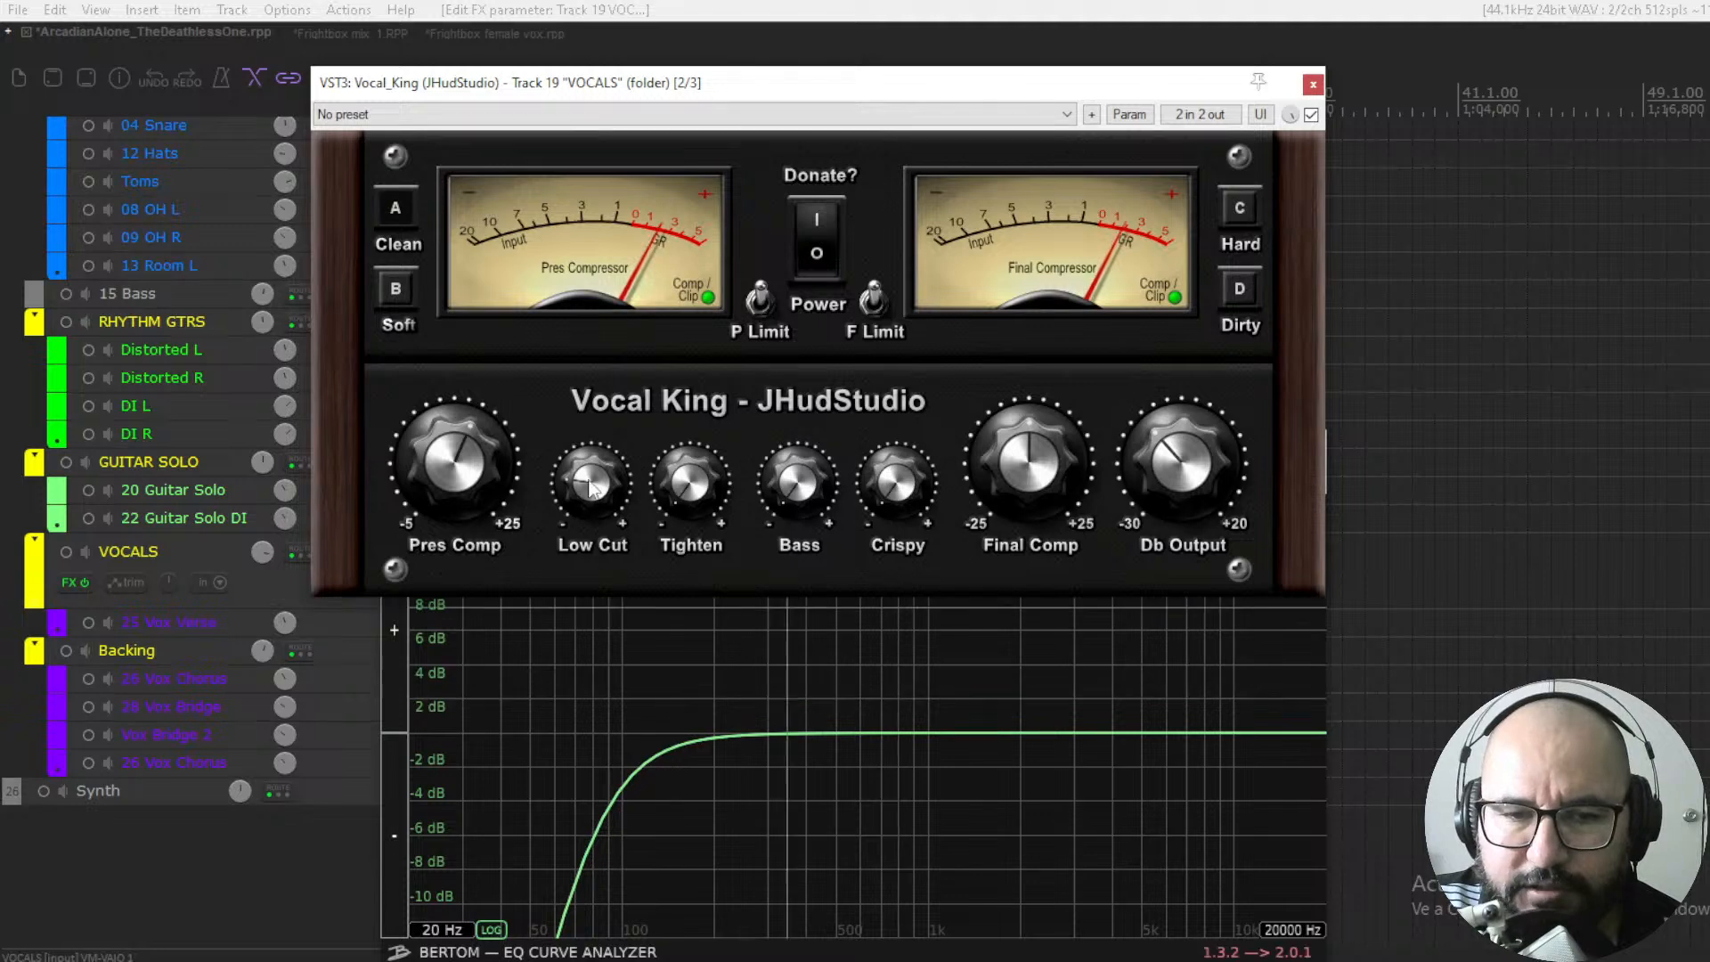
left_click_drag(591, 500, 634, 573)
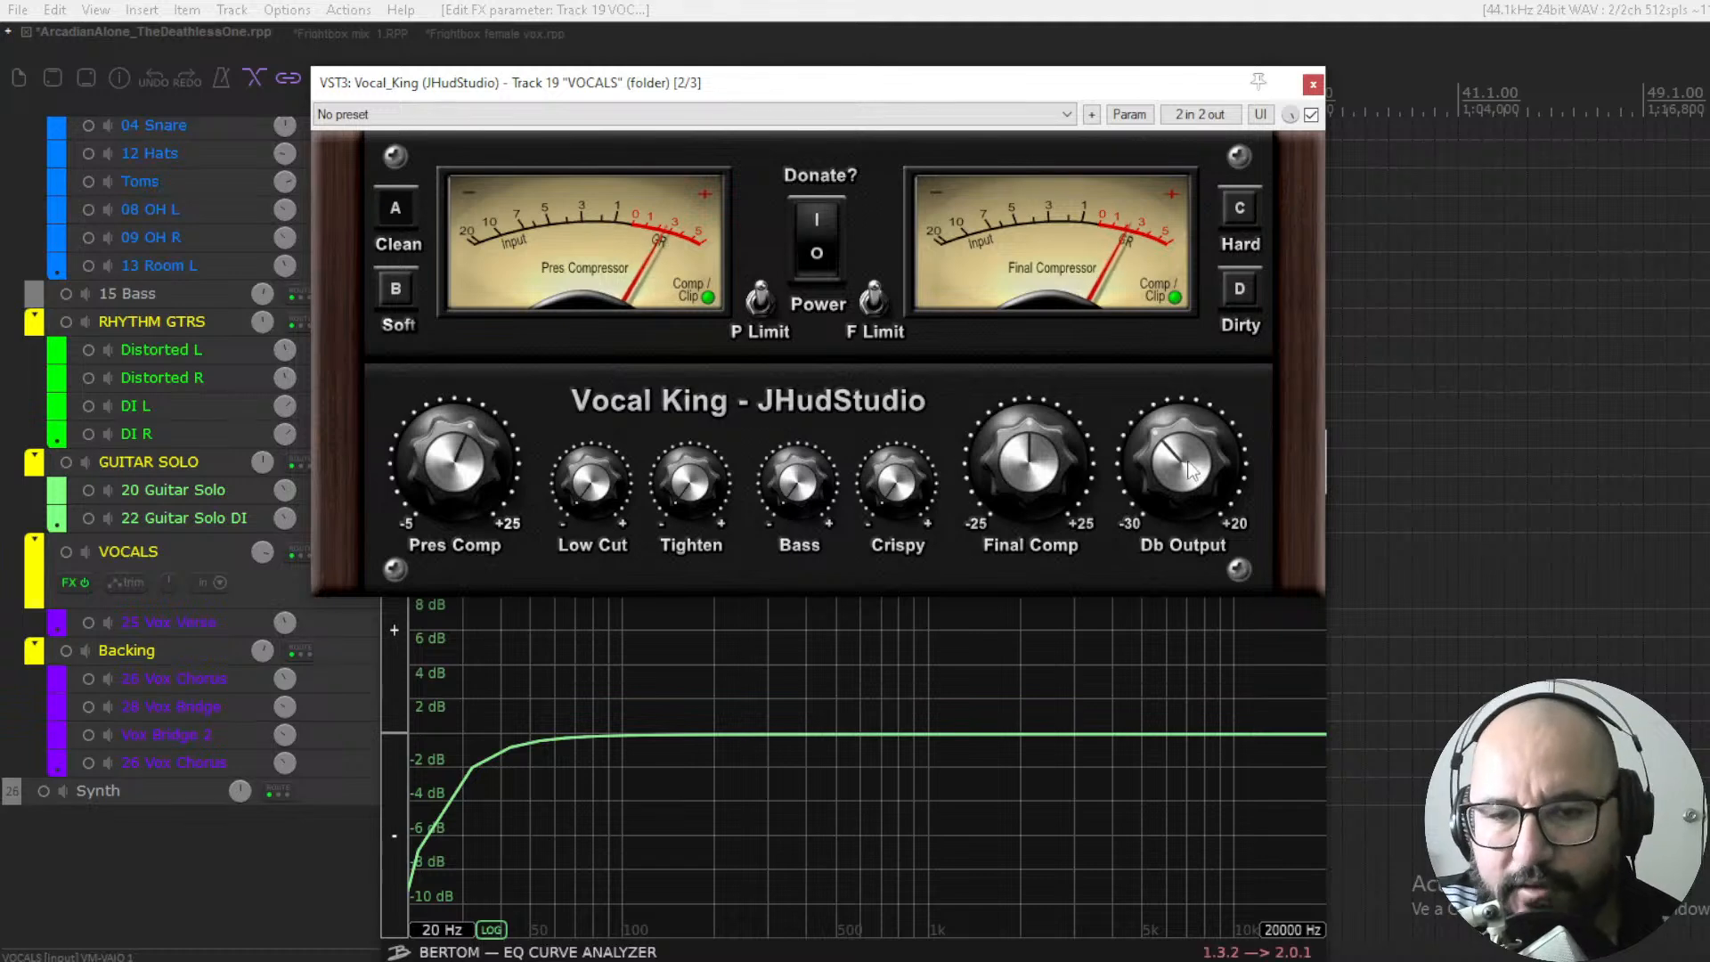
left_click_drag(1196, 476, 1199, 463)
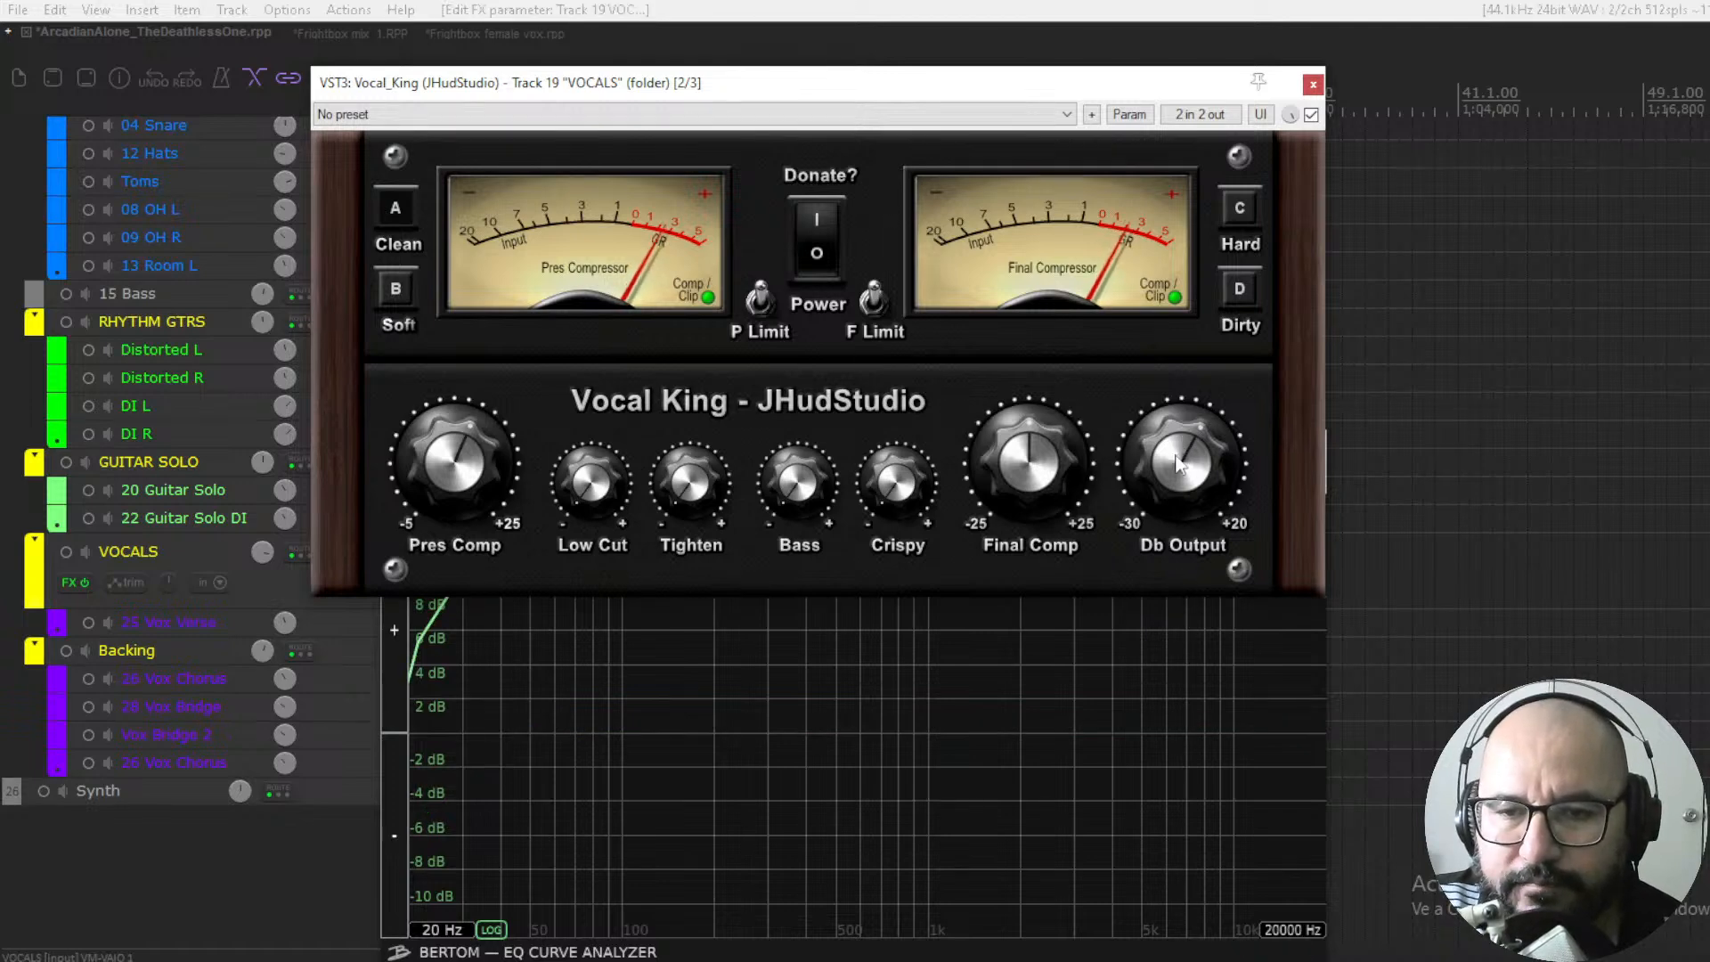
left_click_drag(1185, 498, 1186, 593)
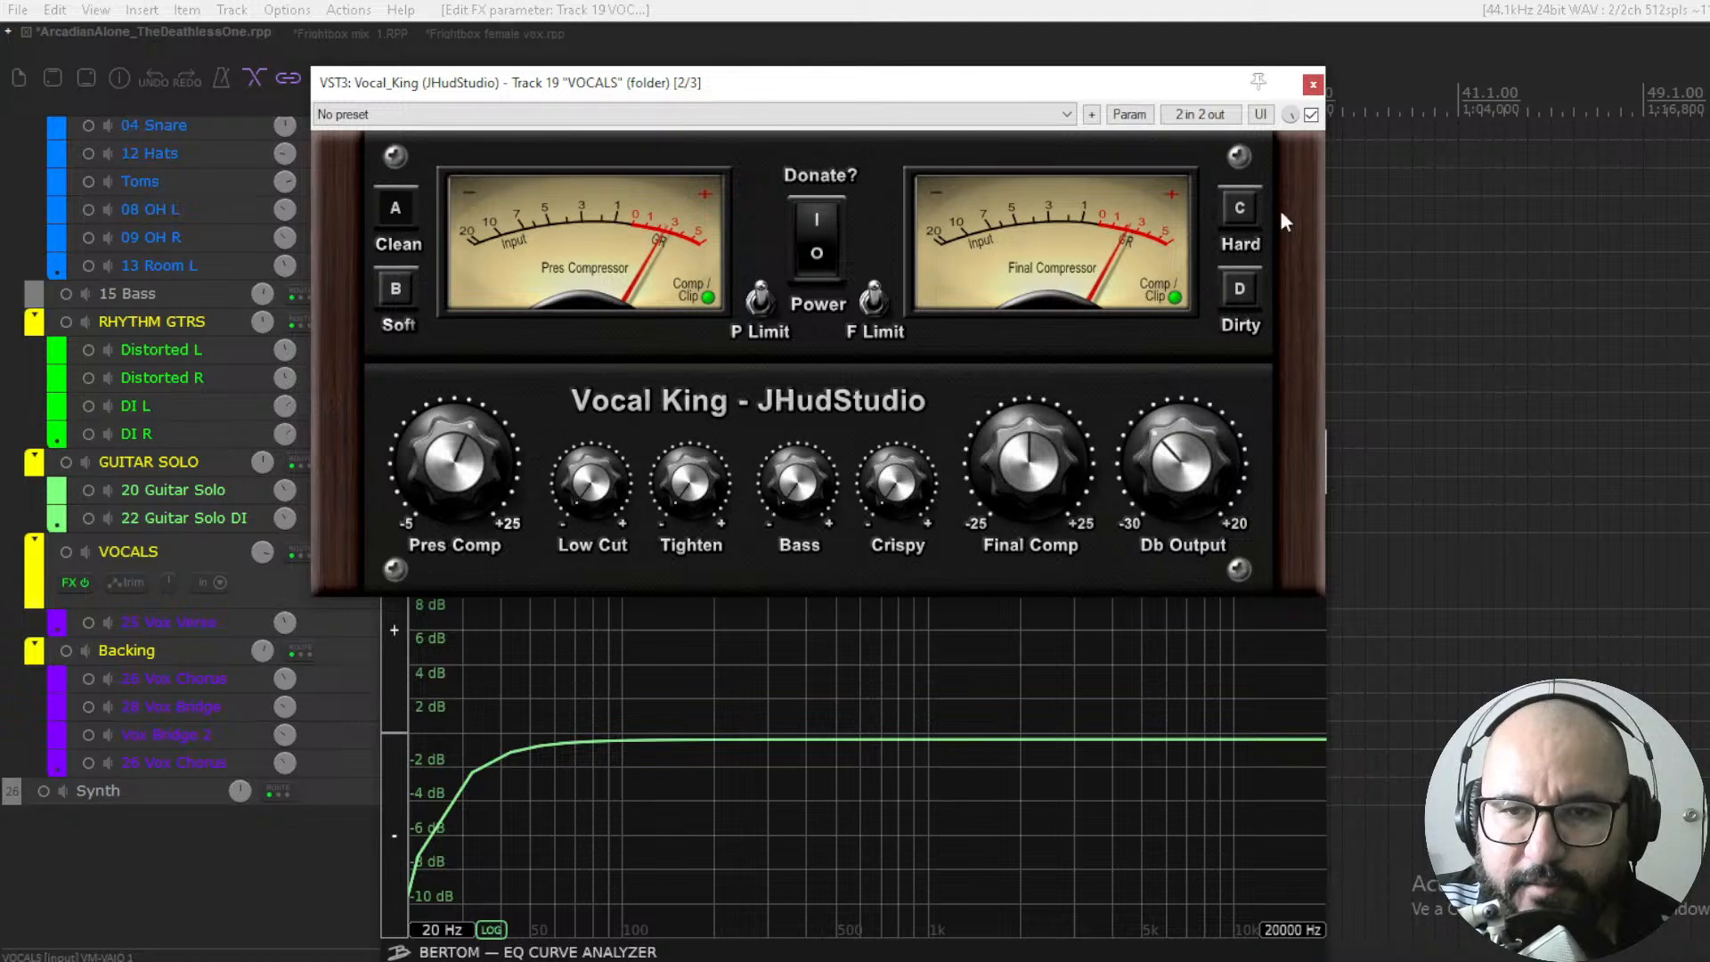
Bypass Vocal King and close its window and the EQ Curve Analyzer window
left_click(1311, 114)
left_click(1314, 85)
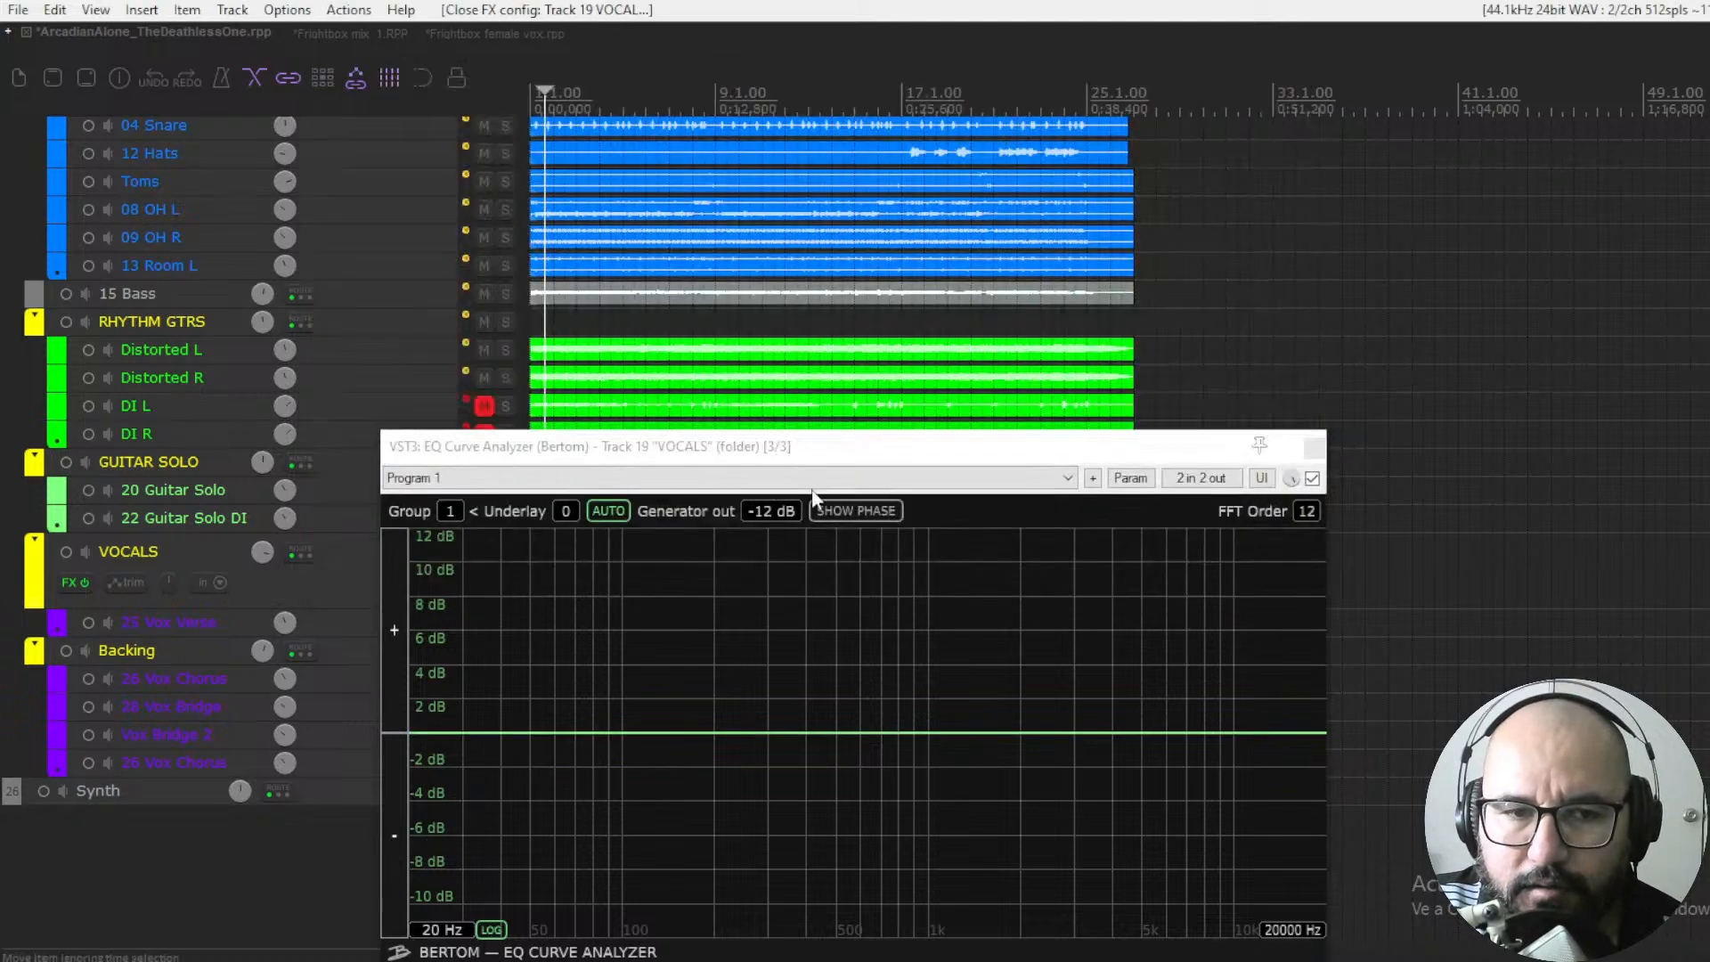
left_click(1313, 441)
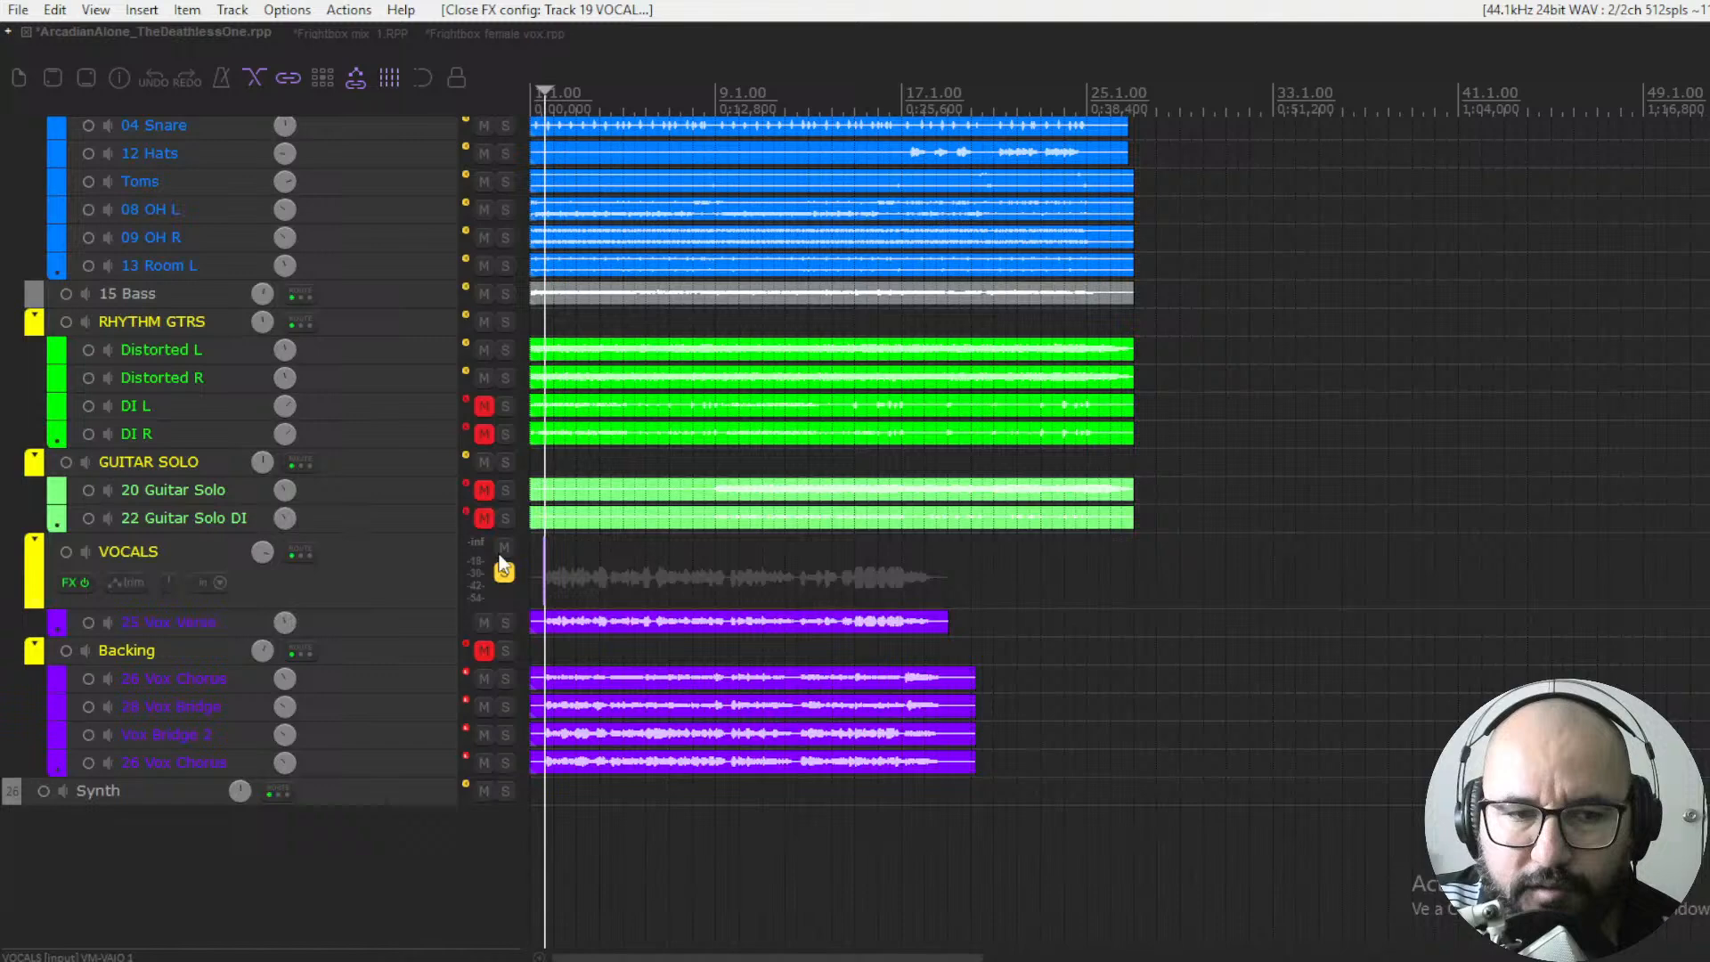
Remove both EQ Curve Analyzer instances from the VOCALS track's FX chain and open Vocal King in its own floating window
left_click(68, 584)
left_click(213, 317)
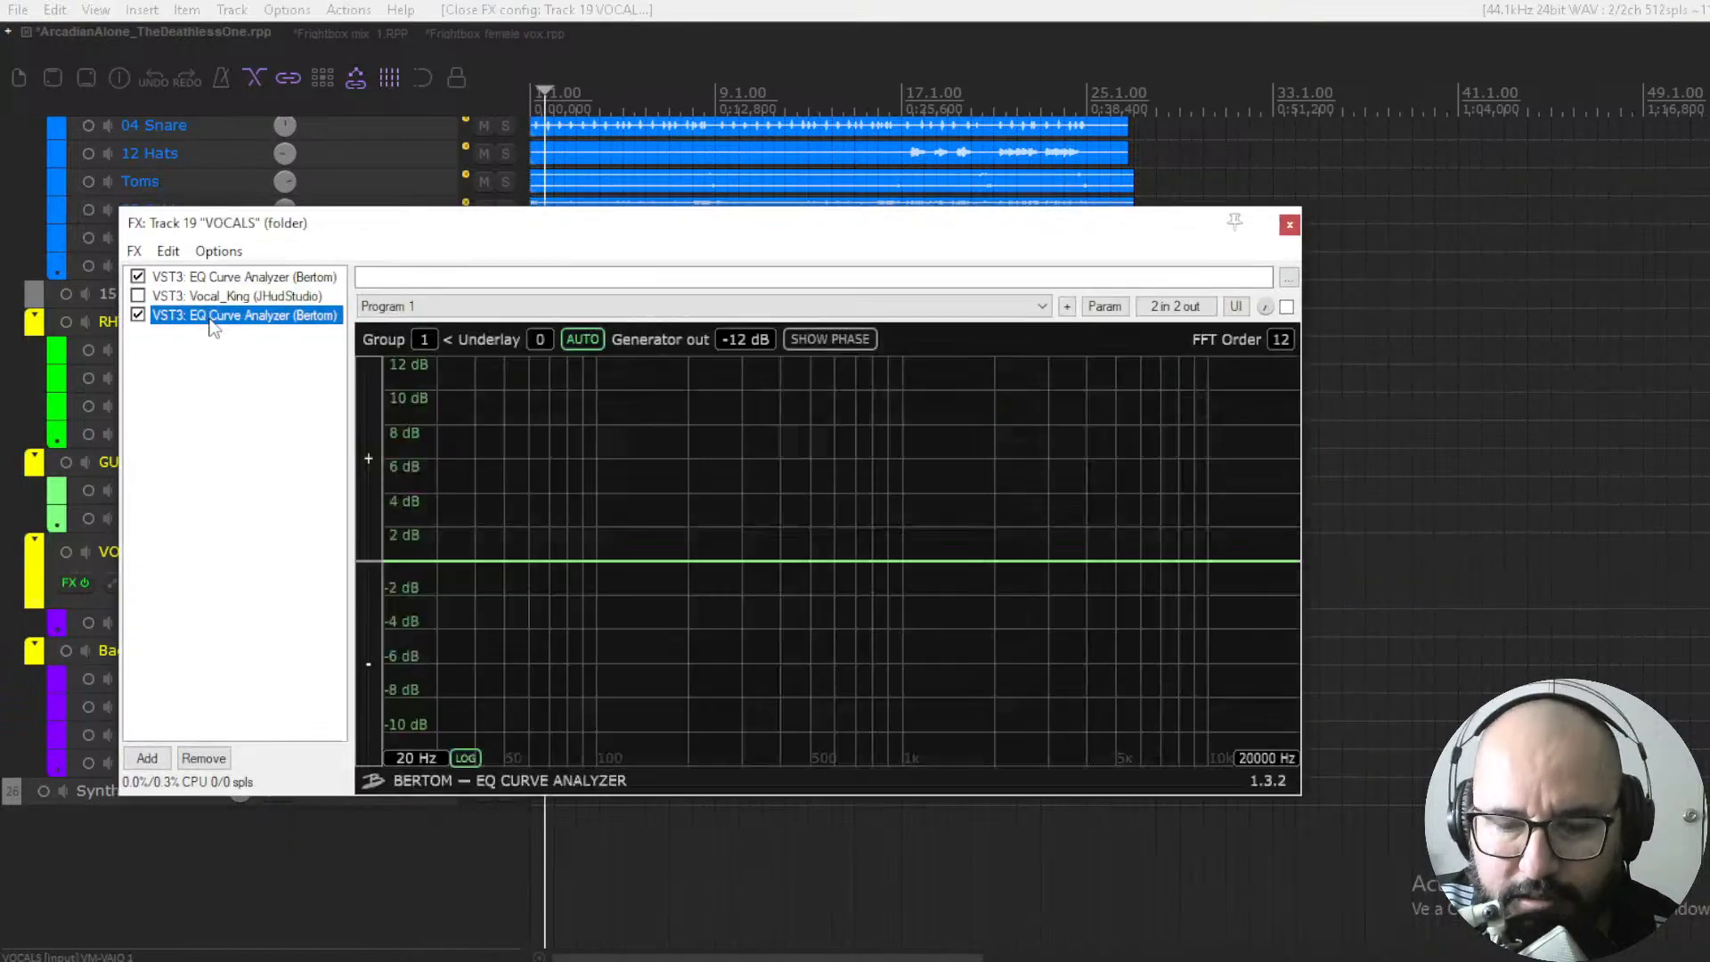
key("Delete")
left_click(228, 278)
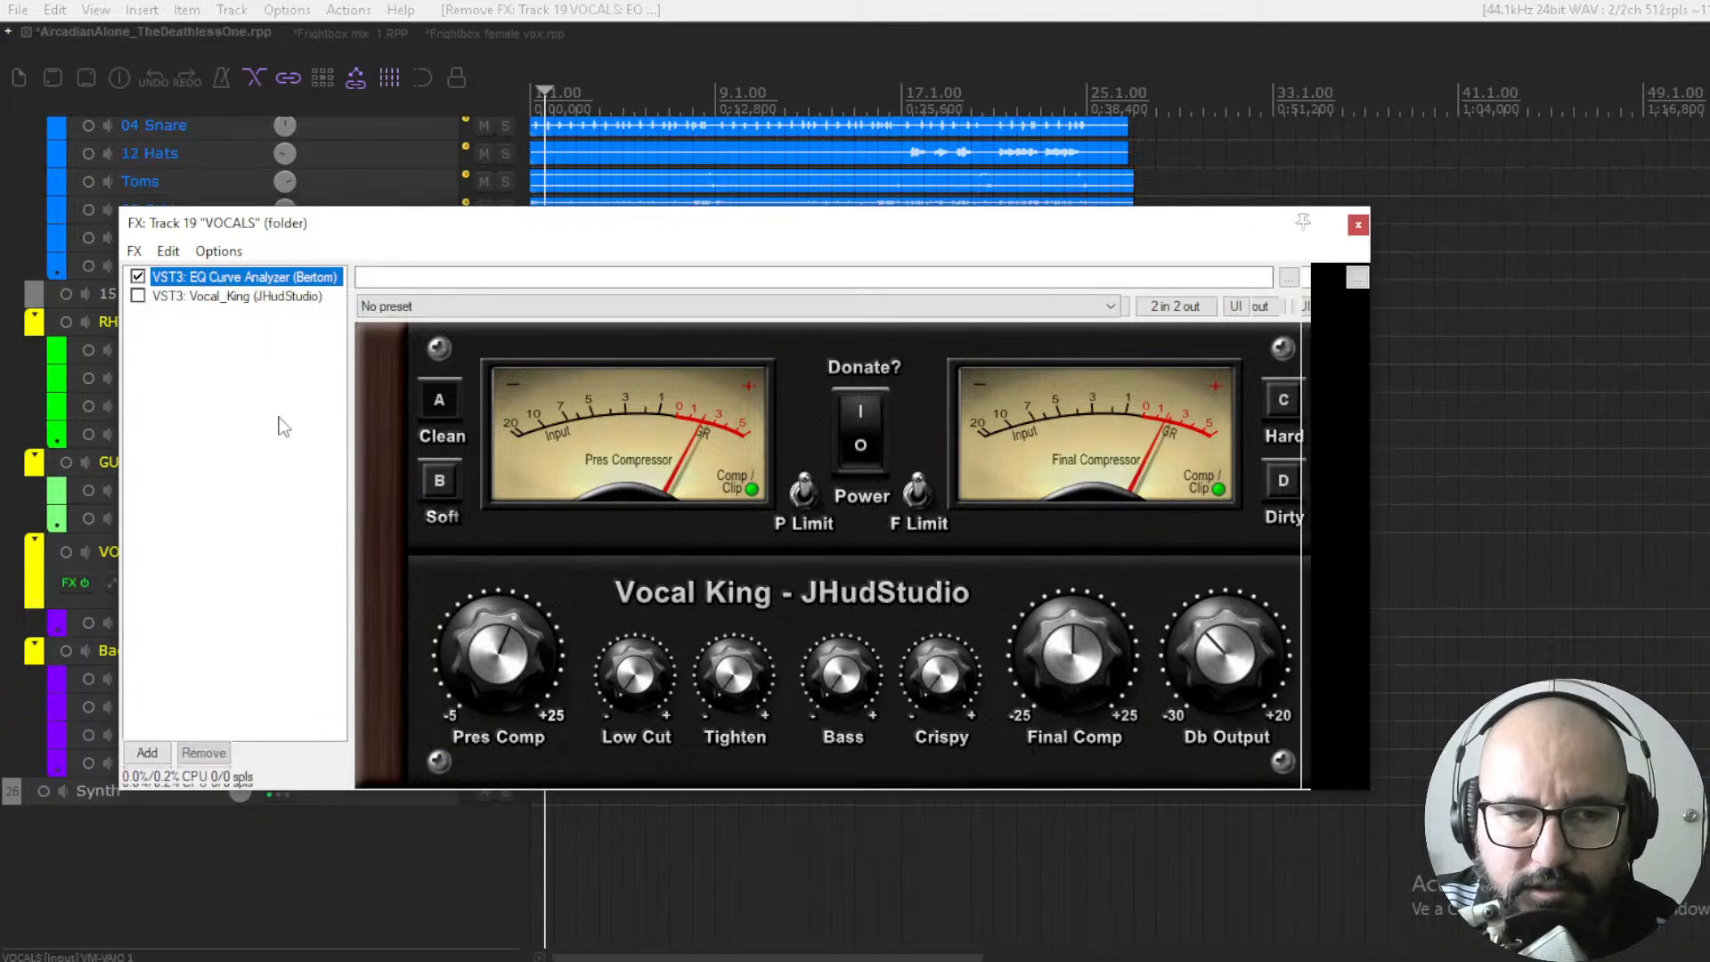
key("Delete")
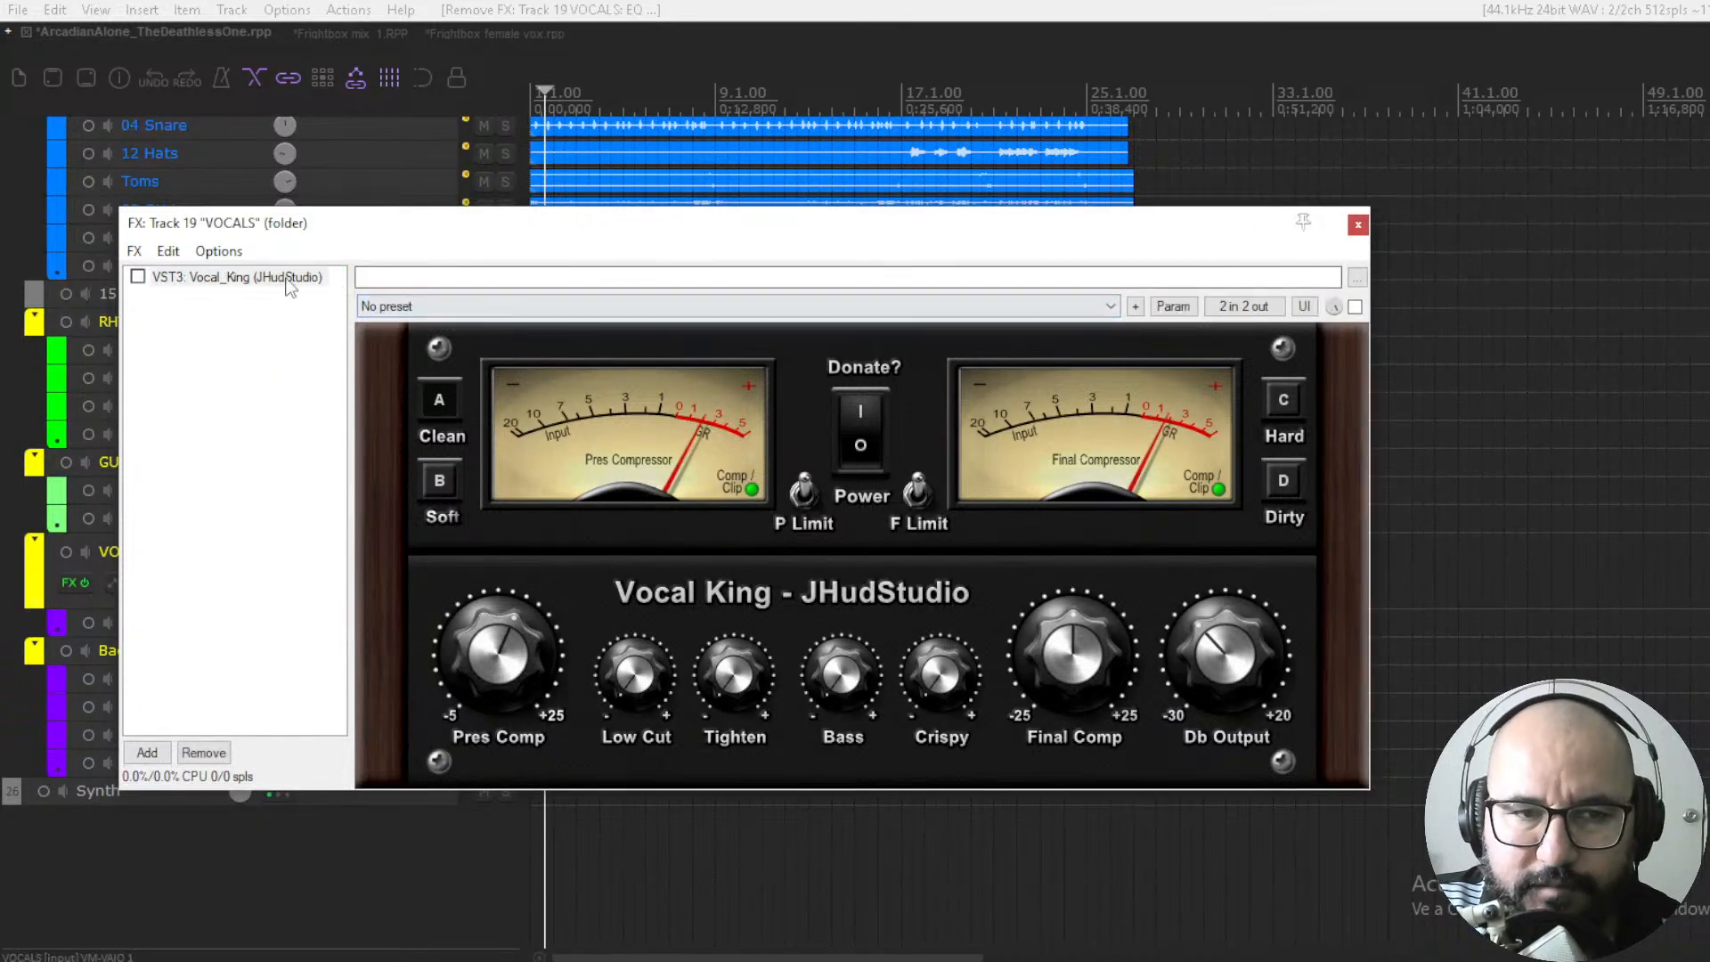
double_click(236, 276)
left_click(1358, 225)
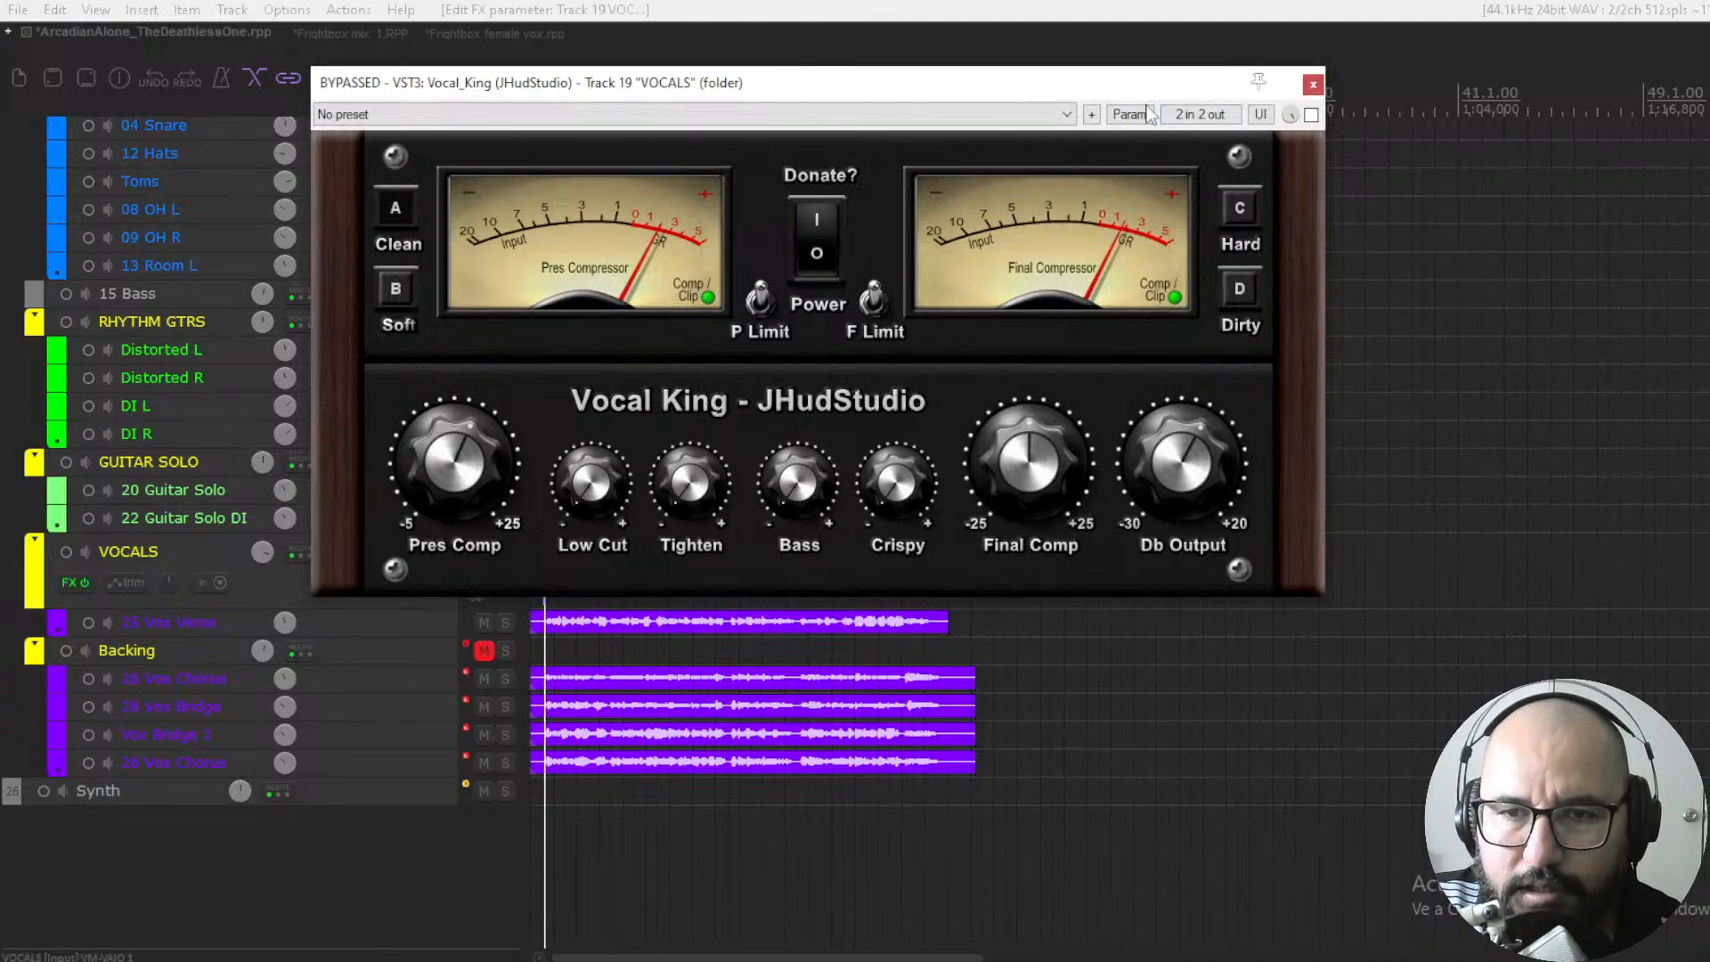
Close the Vocal King window and unsolo the VOCALS track to listen to it within the full mix
left_click_drag(1124, 93, 1061, 211)
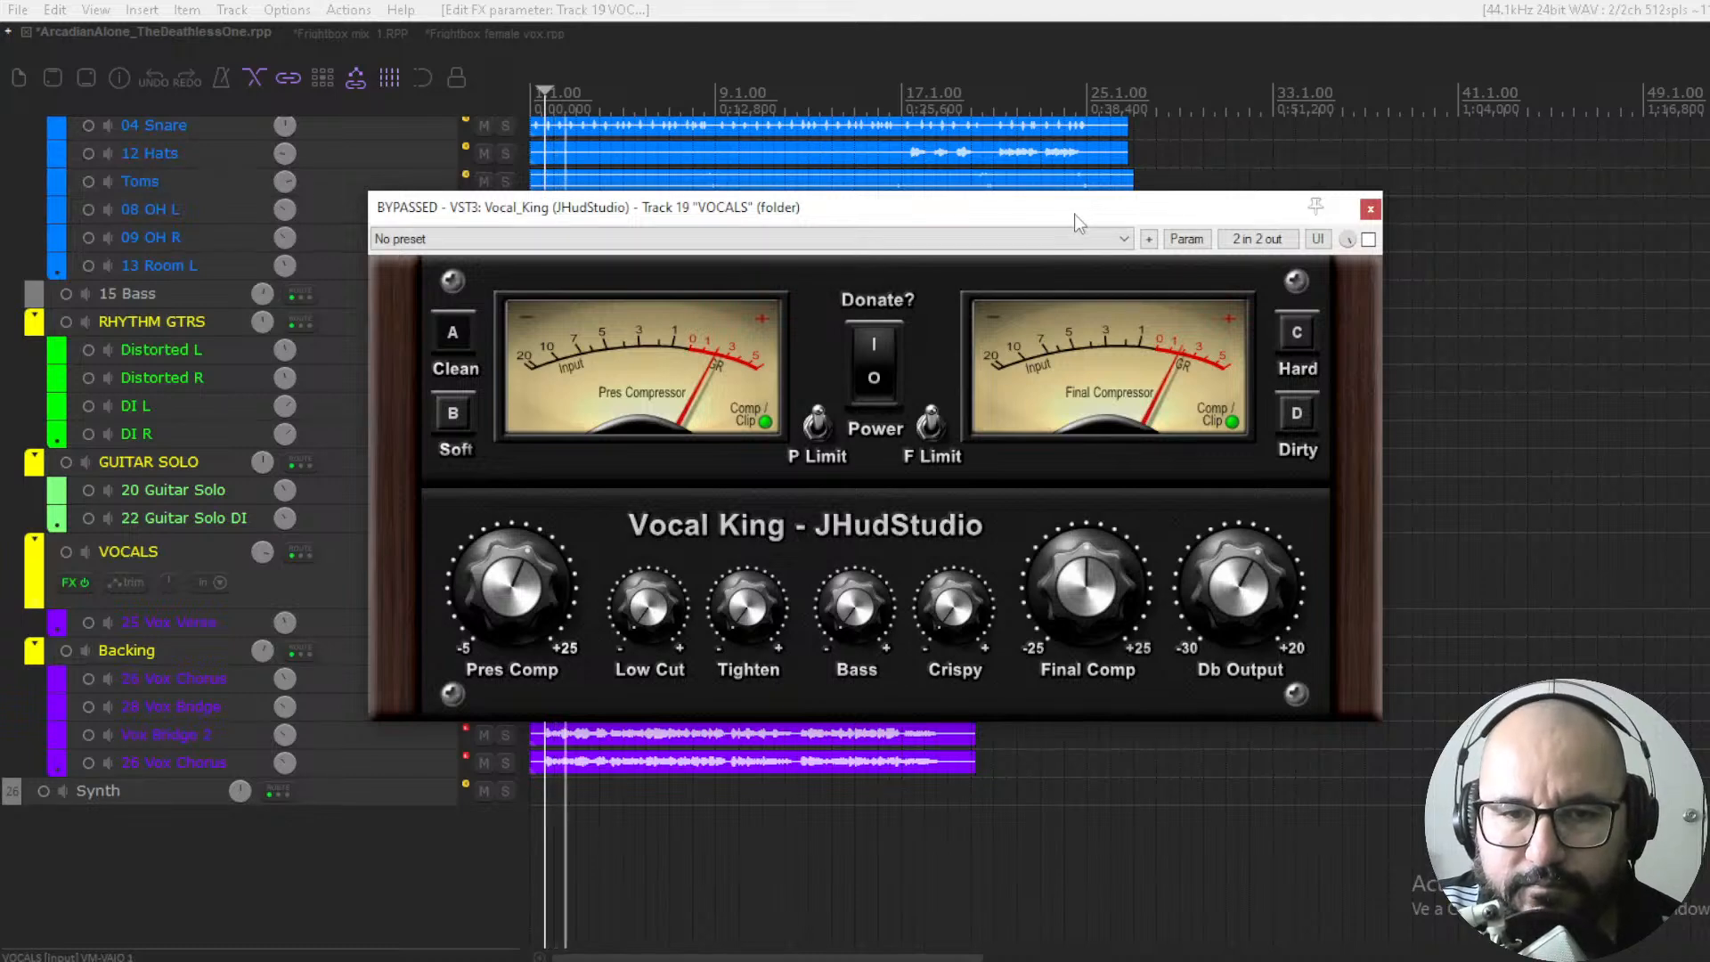
left_click(1370, 209)
left_click(507, 574)
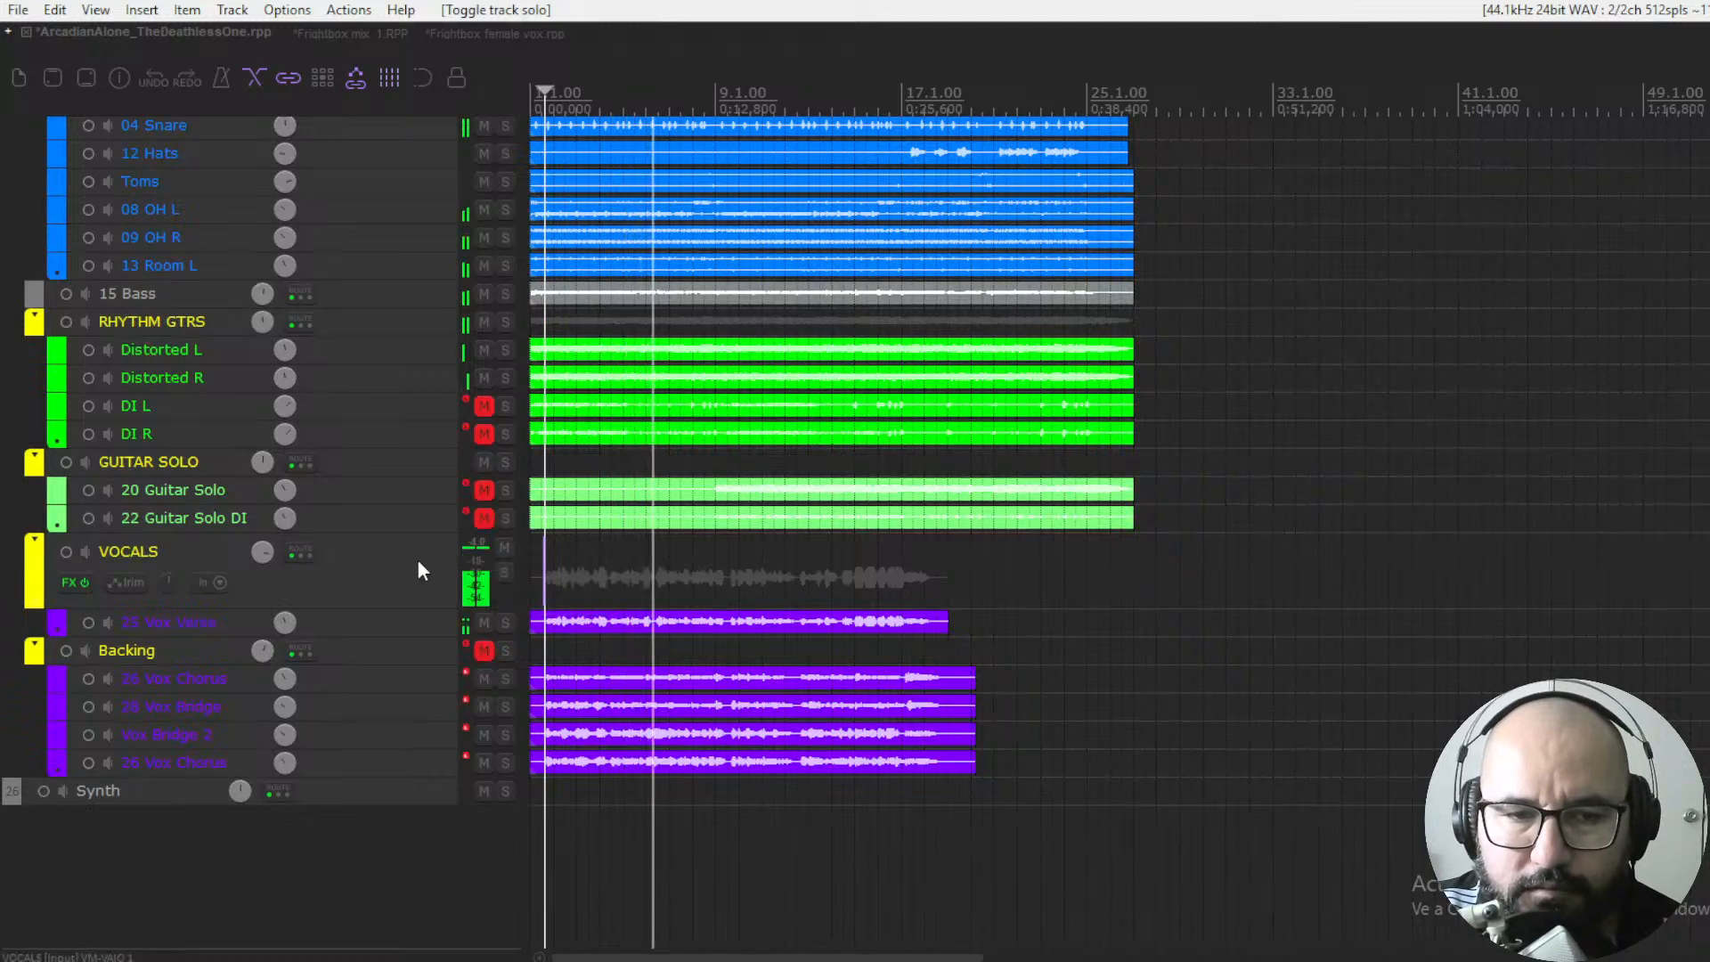
mouse_move(264, 552)
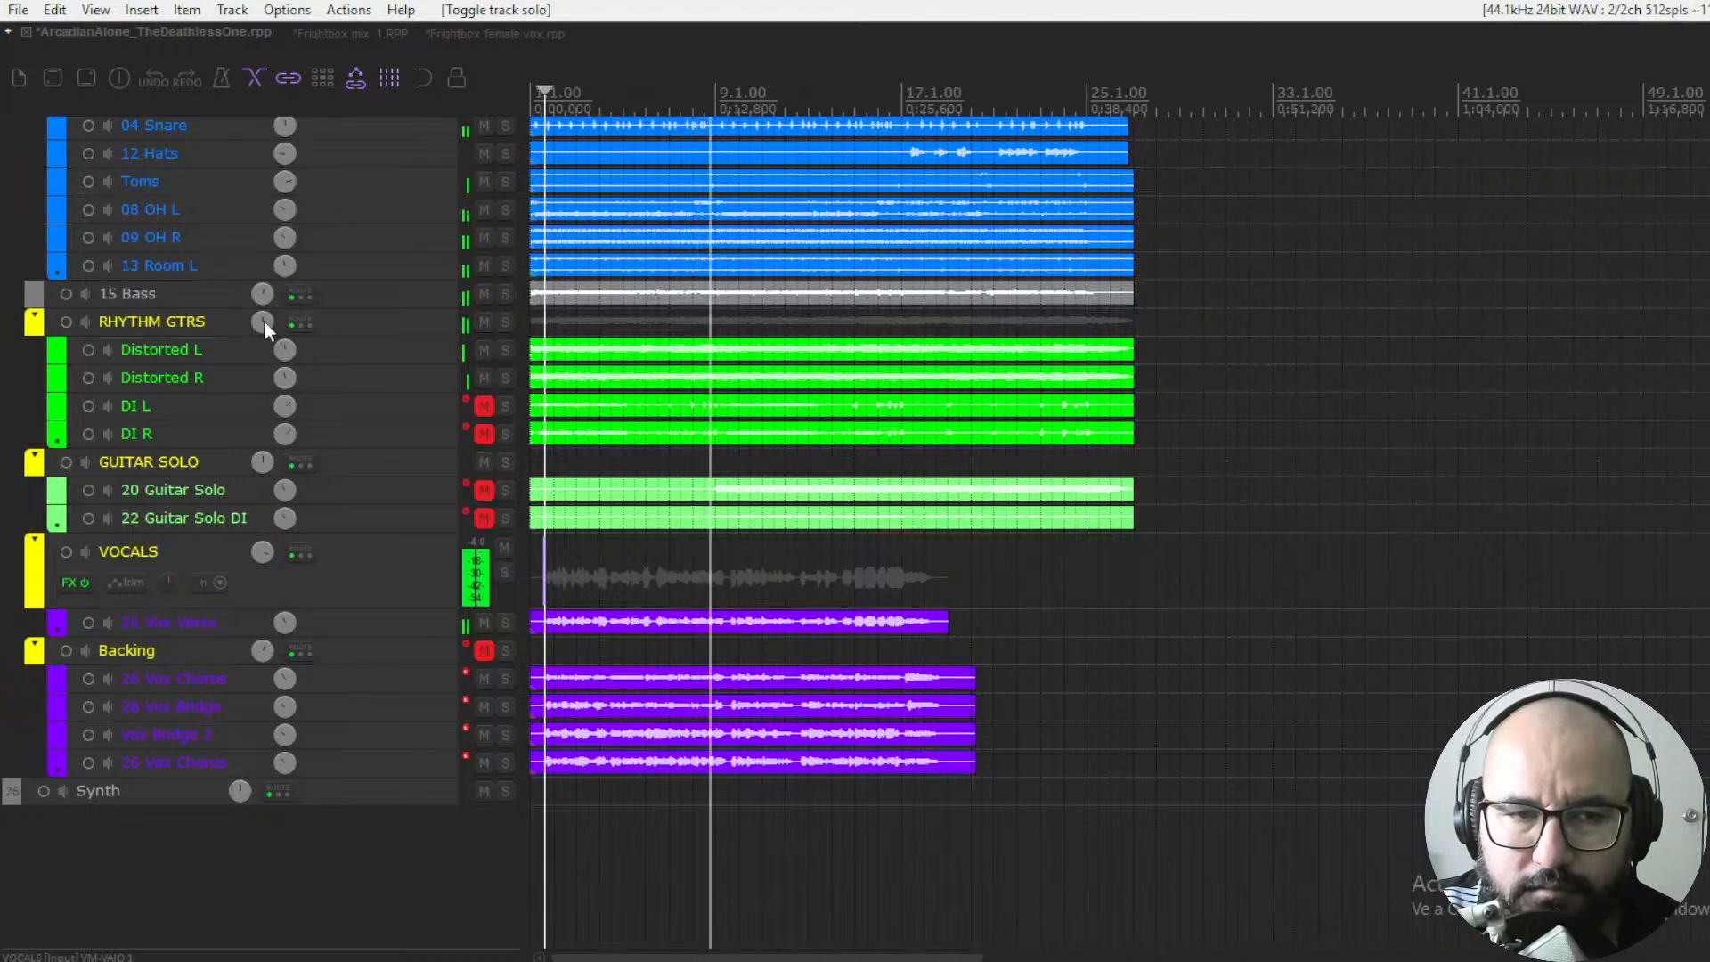
mouse_move(264, 320)
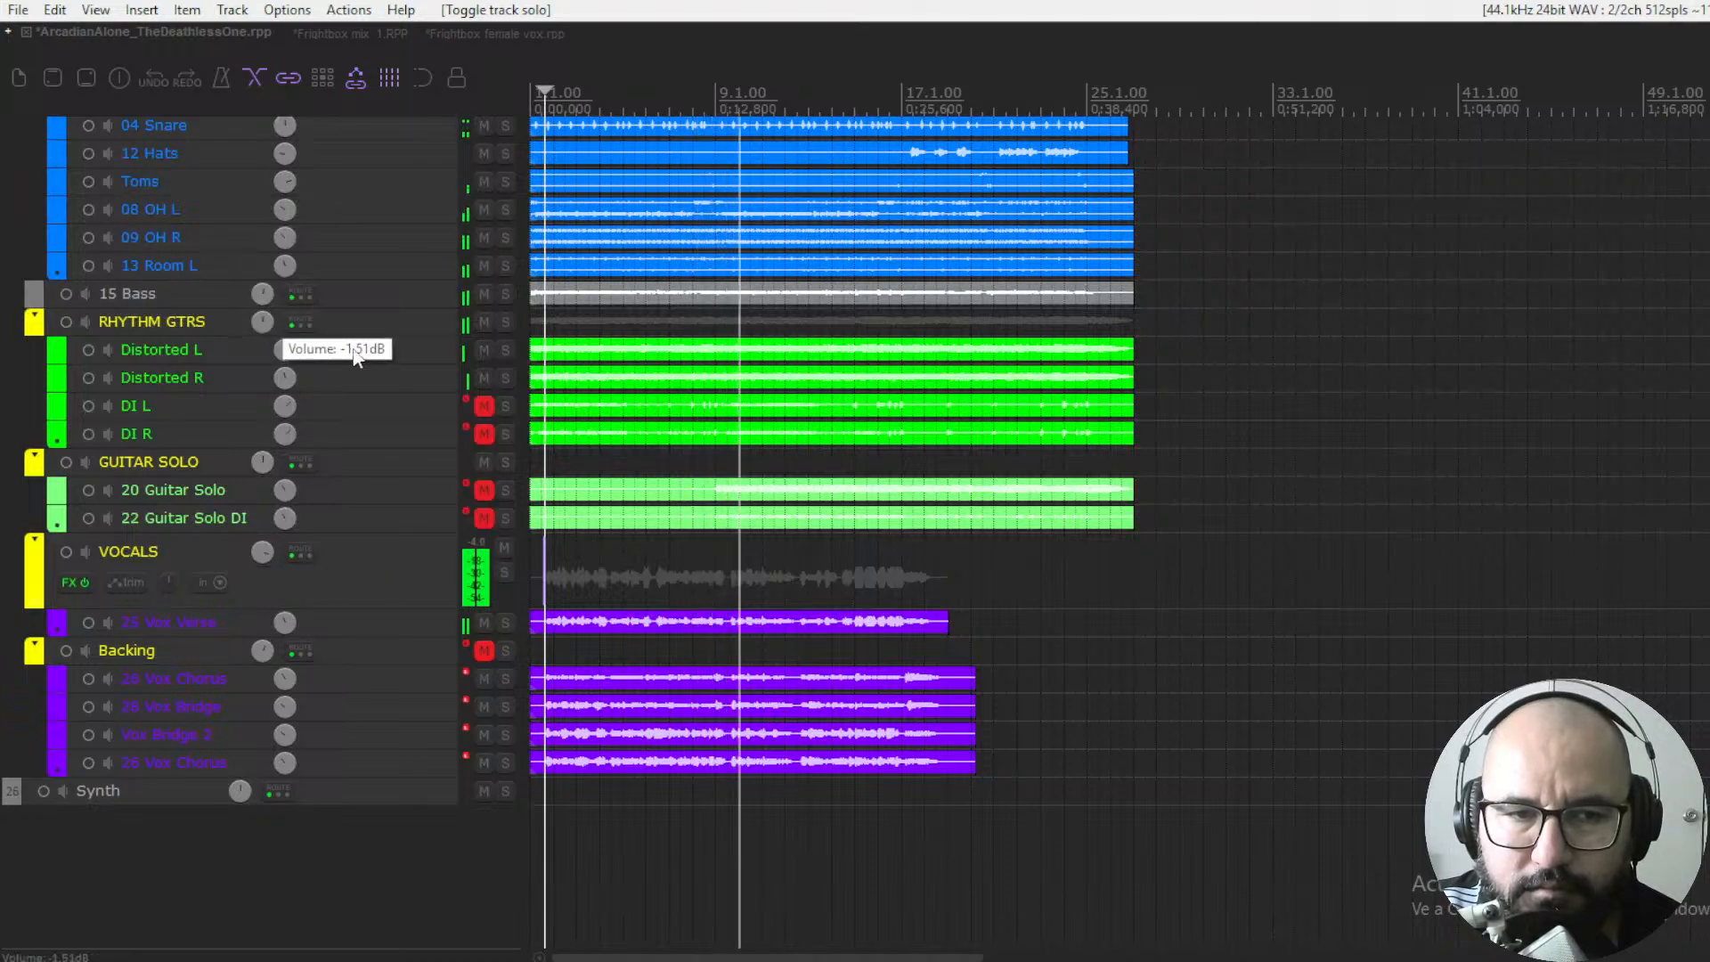
scroll(403, 353, "up", 3)
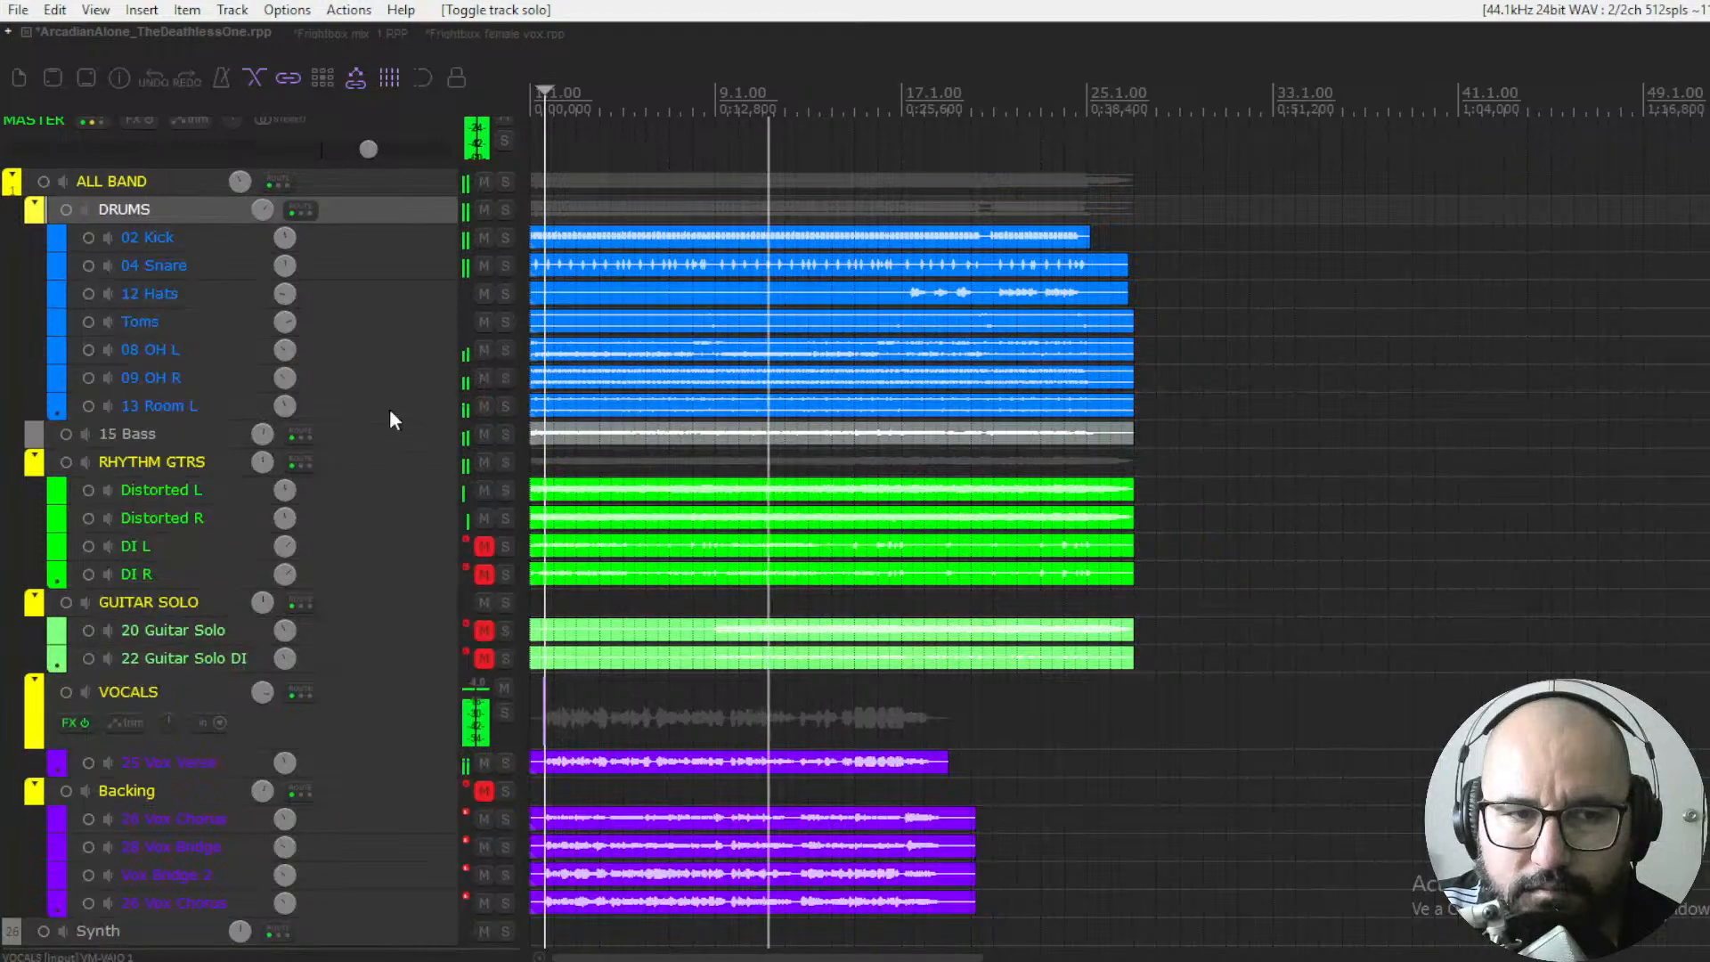
scroll(388, 409, "down", 1)
Reopen the Vocal King window from the VOCALS track and move it clear of the track's solo control
left_click(409, 628)
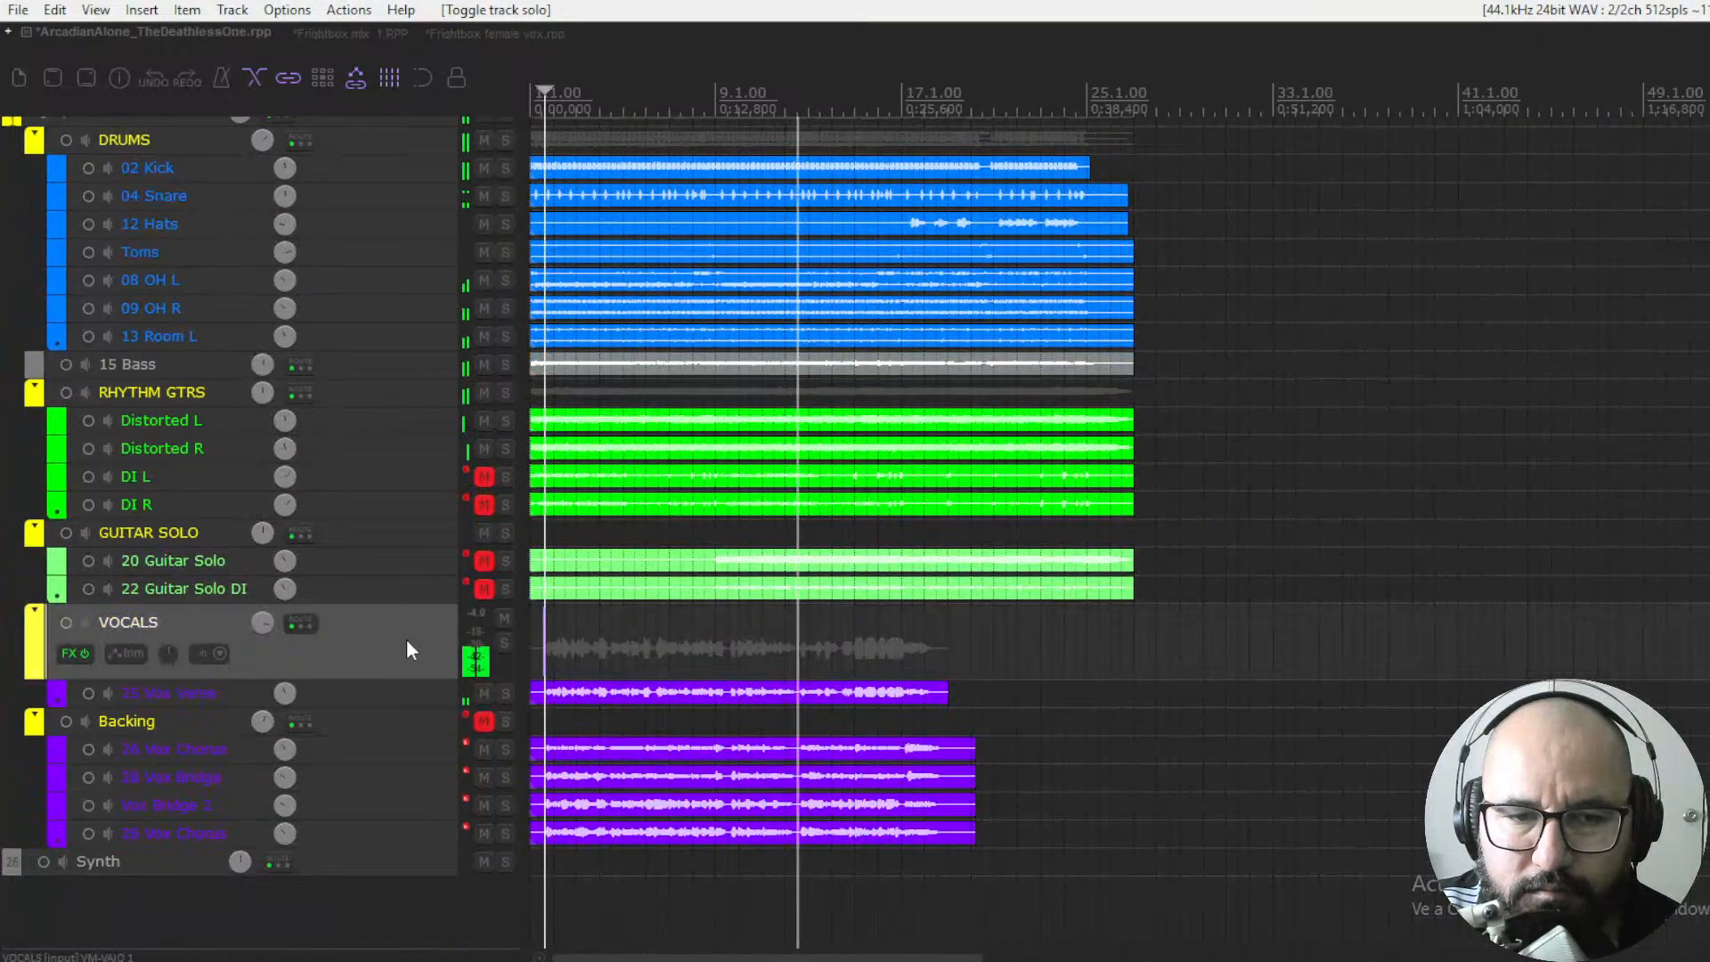
right_click(68, 650)
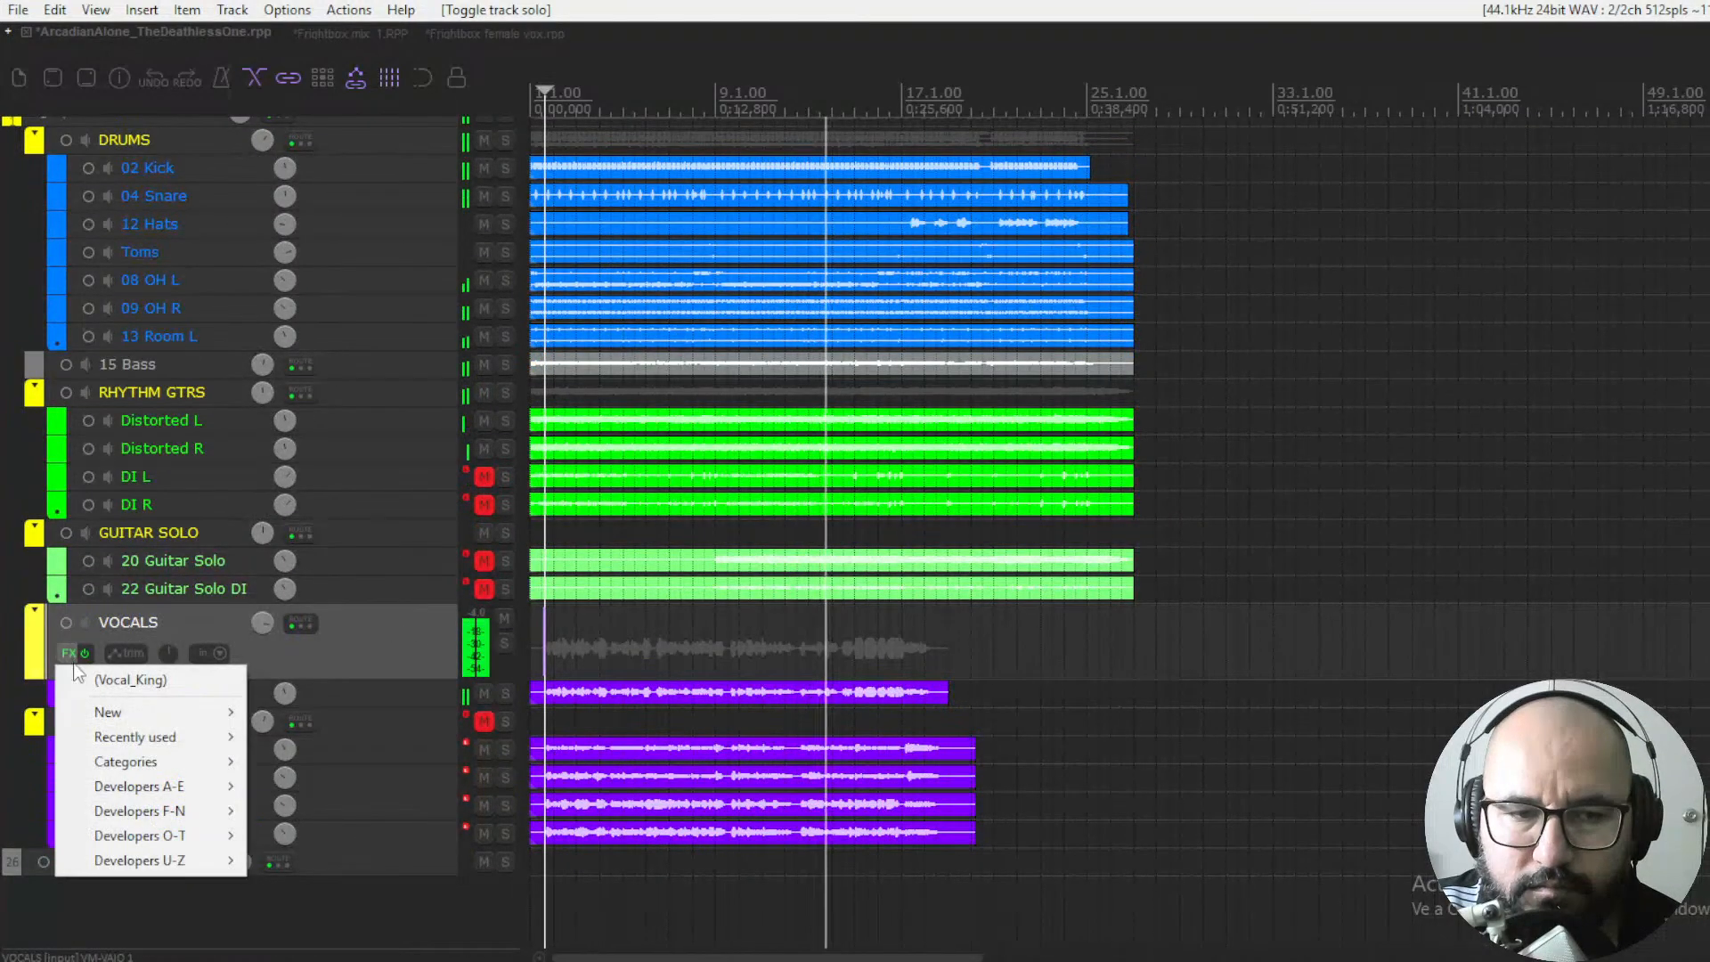
left_click(132, 679)
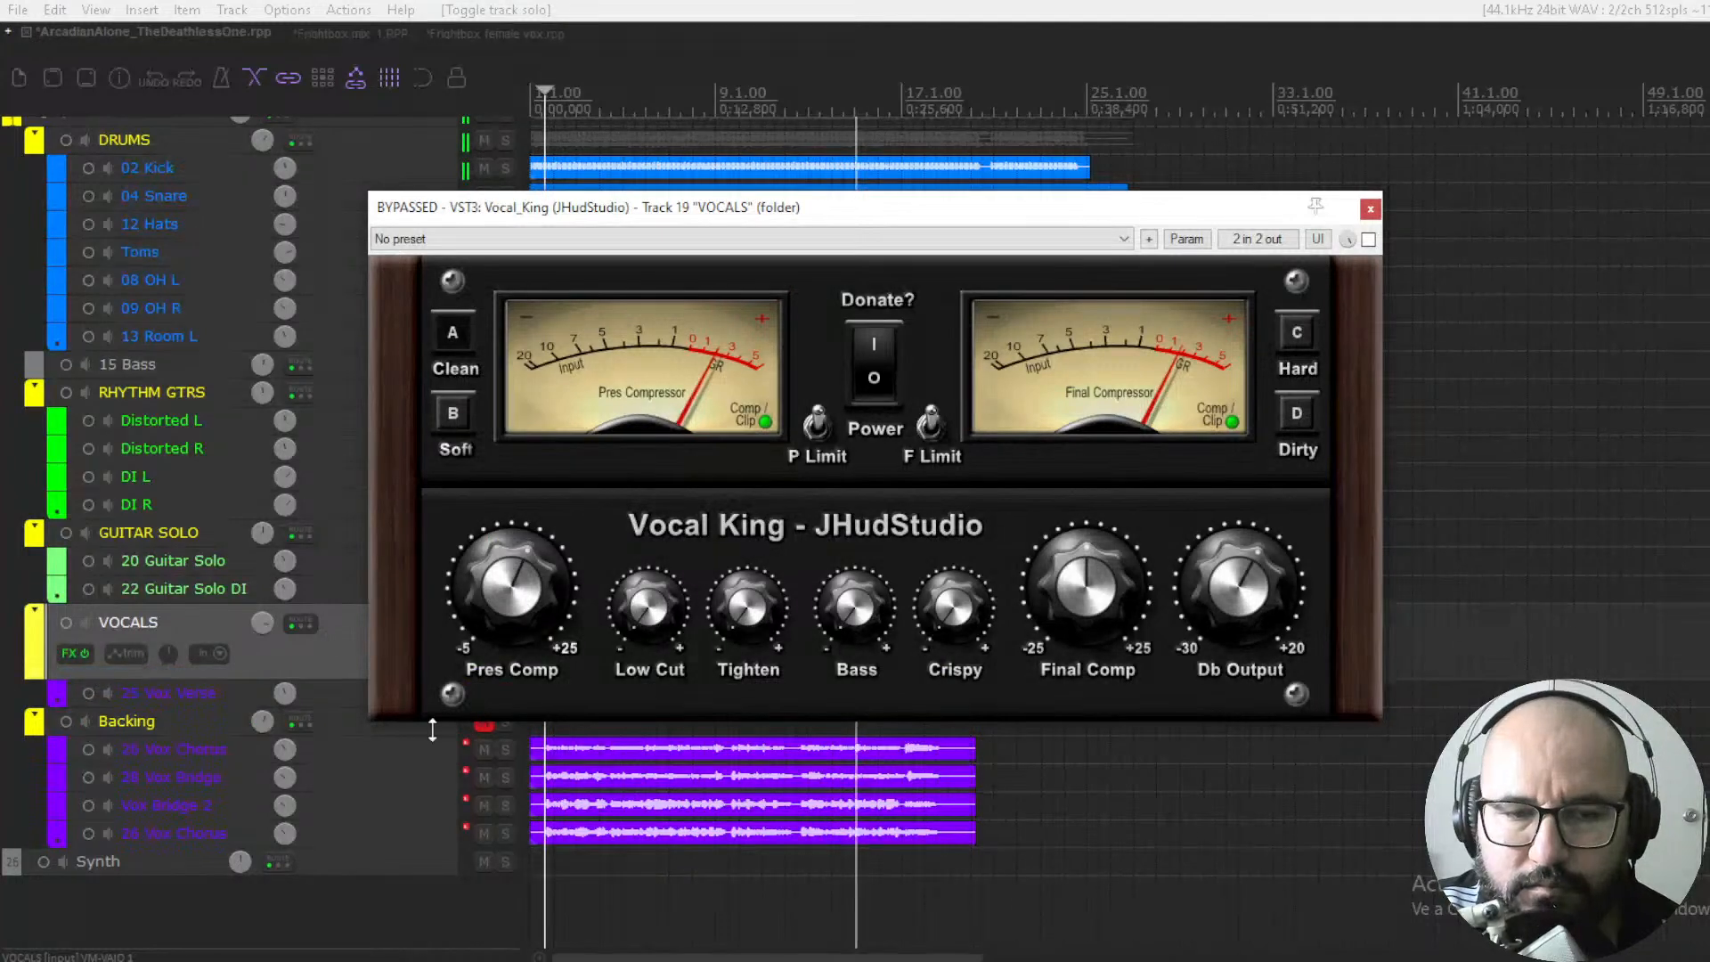
left_click_drag(637, 219, 579, 128)
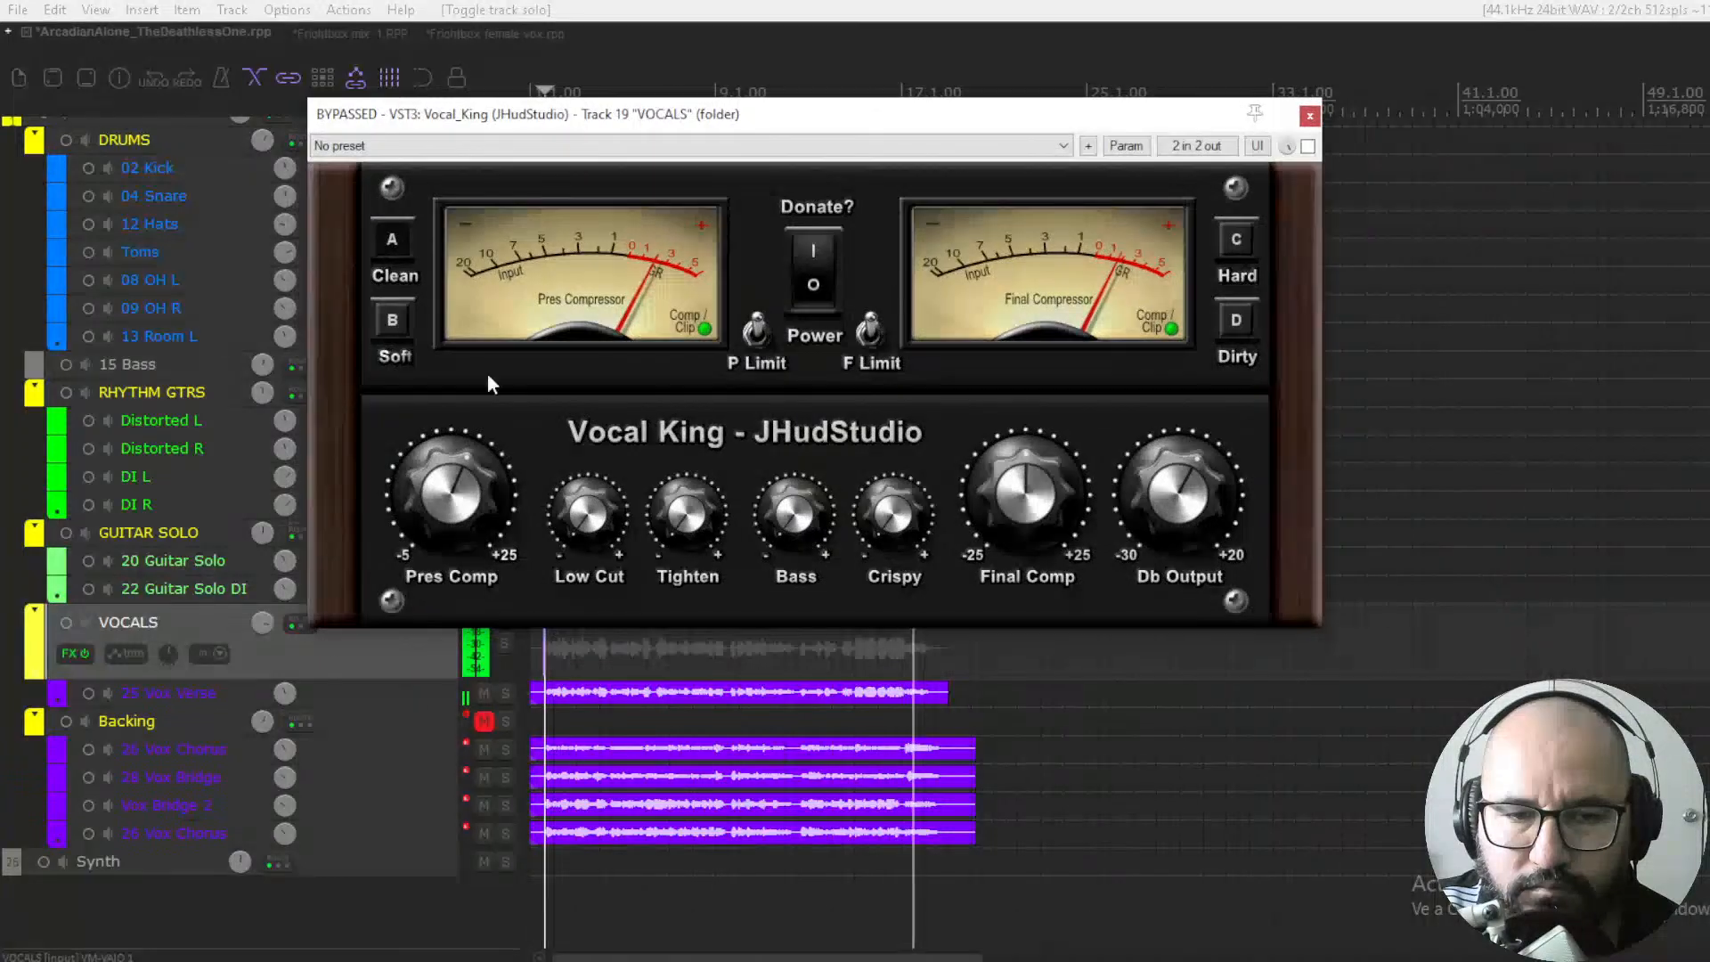
Stop playback and solo the VOCALS track, keeping the Vocal King window open over the arrangement
key("space")
left_click(504, 643)
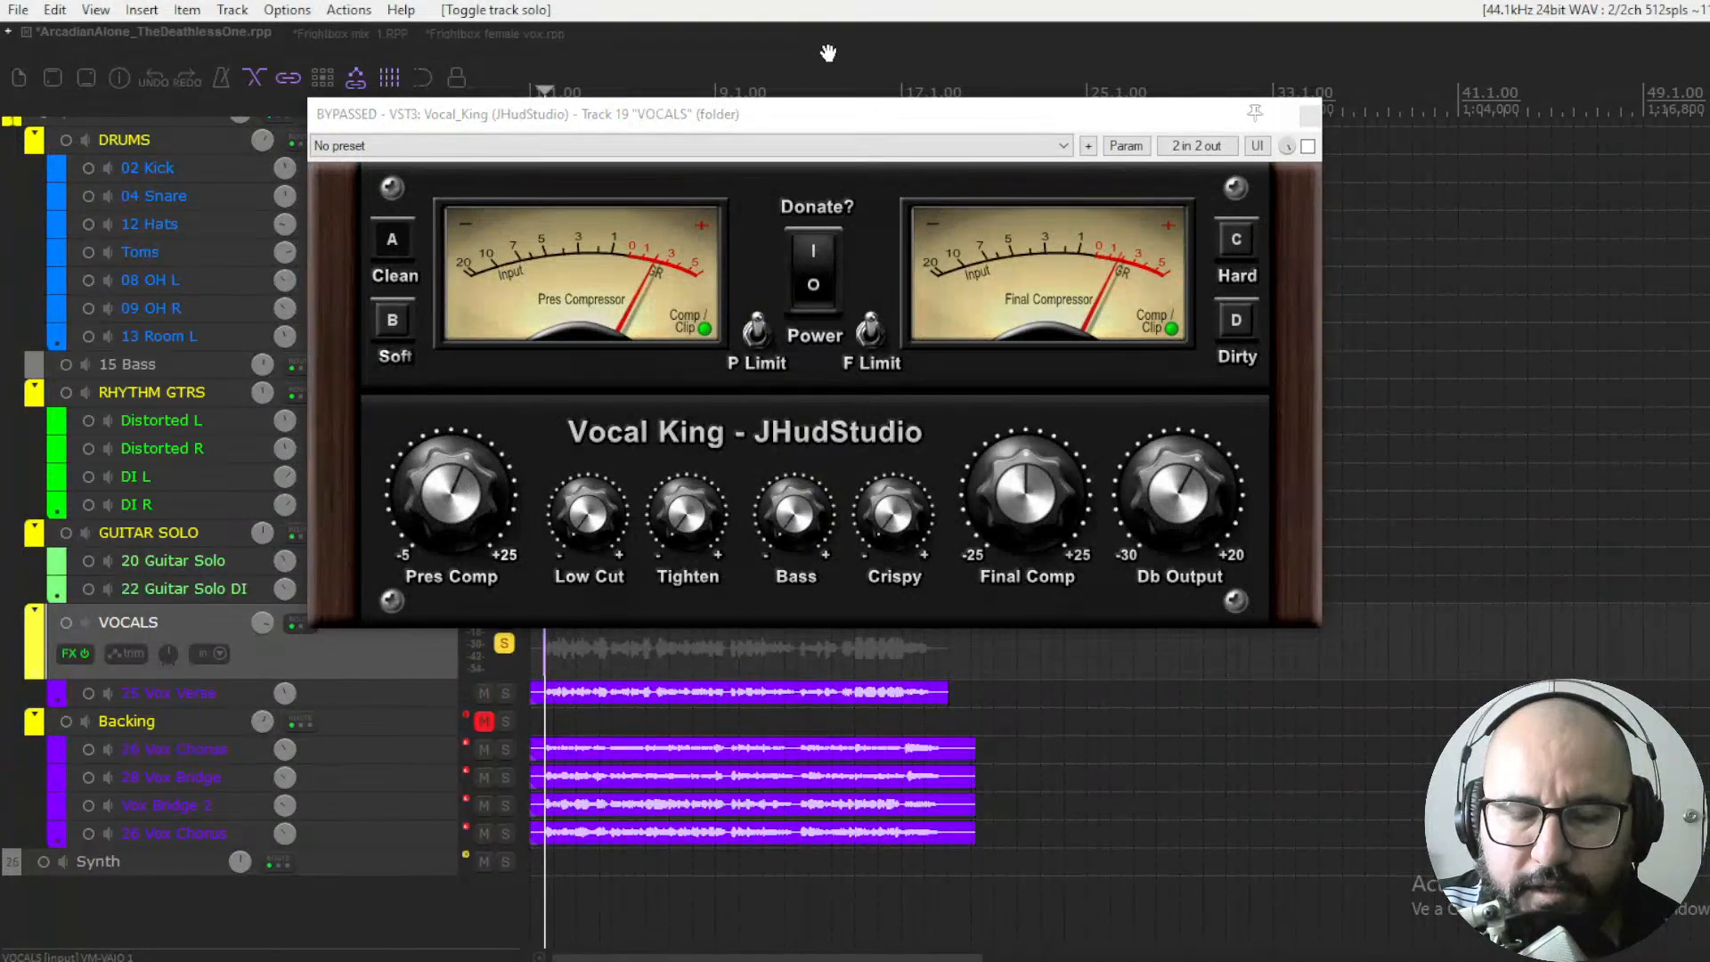
left_click_drag(811, 114, 819, 160)
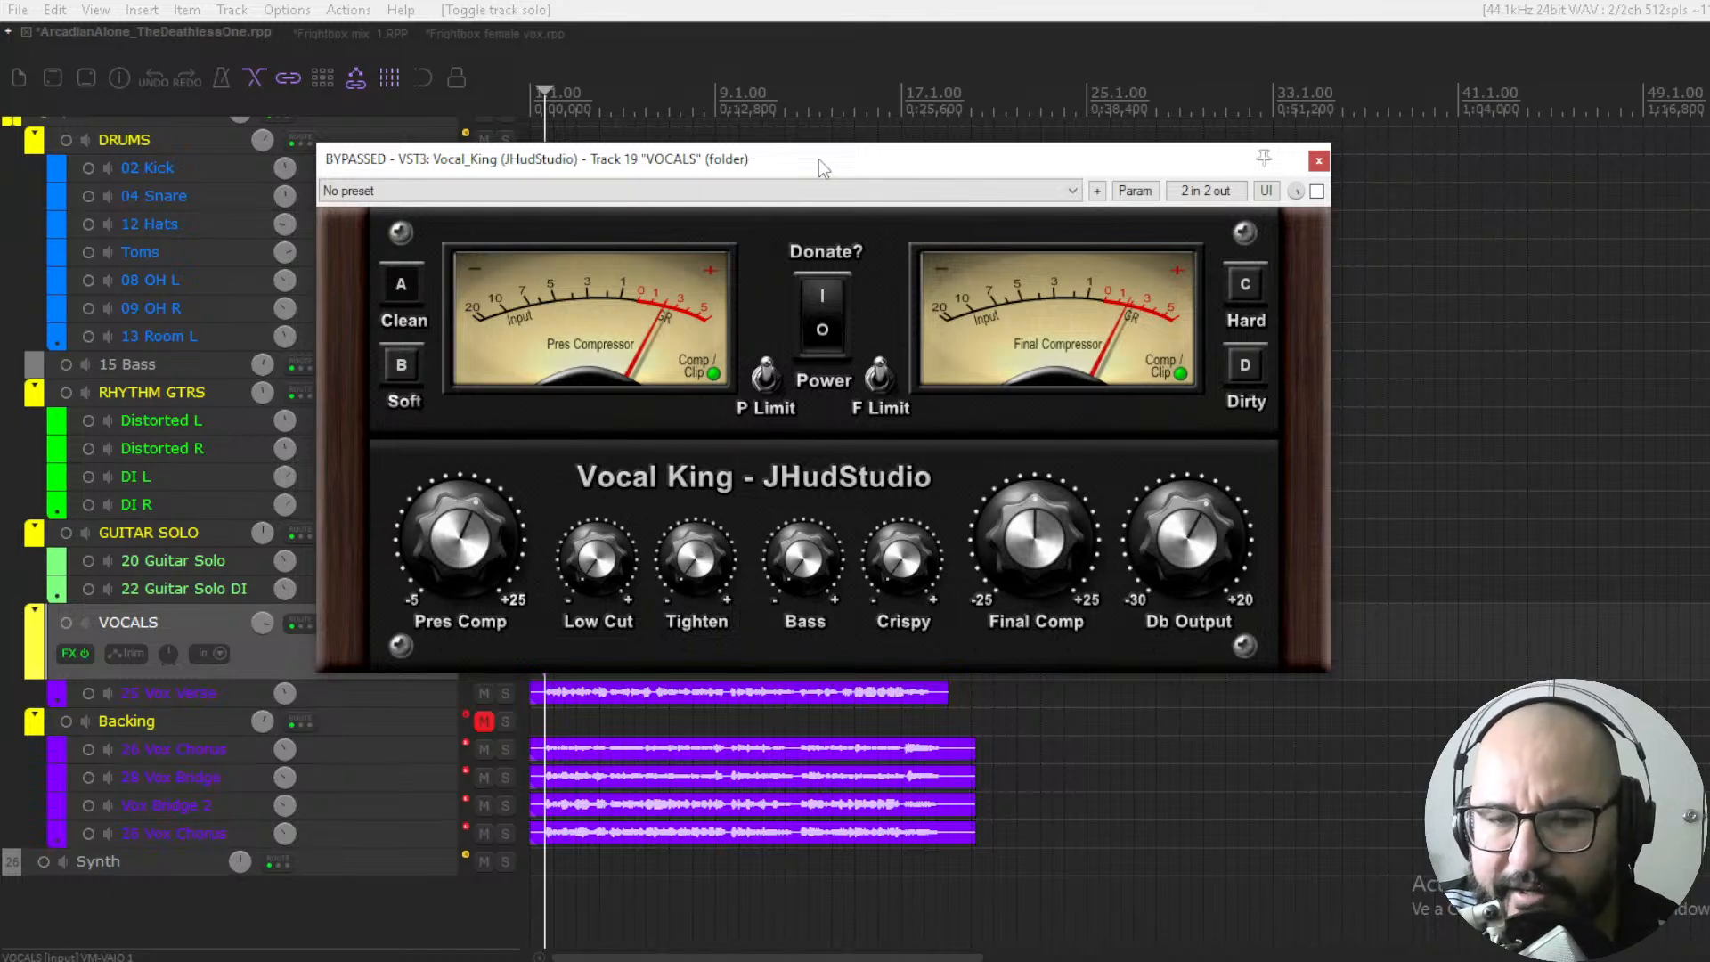
Reposition the Vocal King window and lower its Db Output to just below the knob's midpoint
left_click_drag(828, 169, 829, 177)
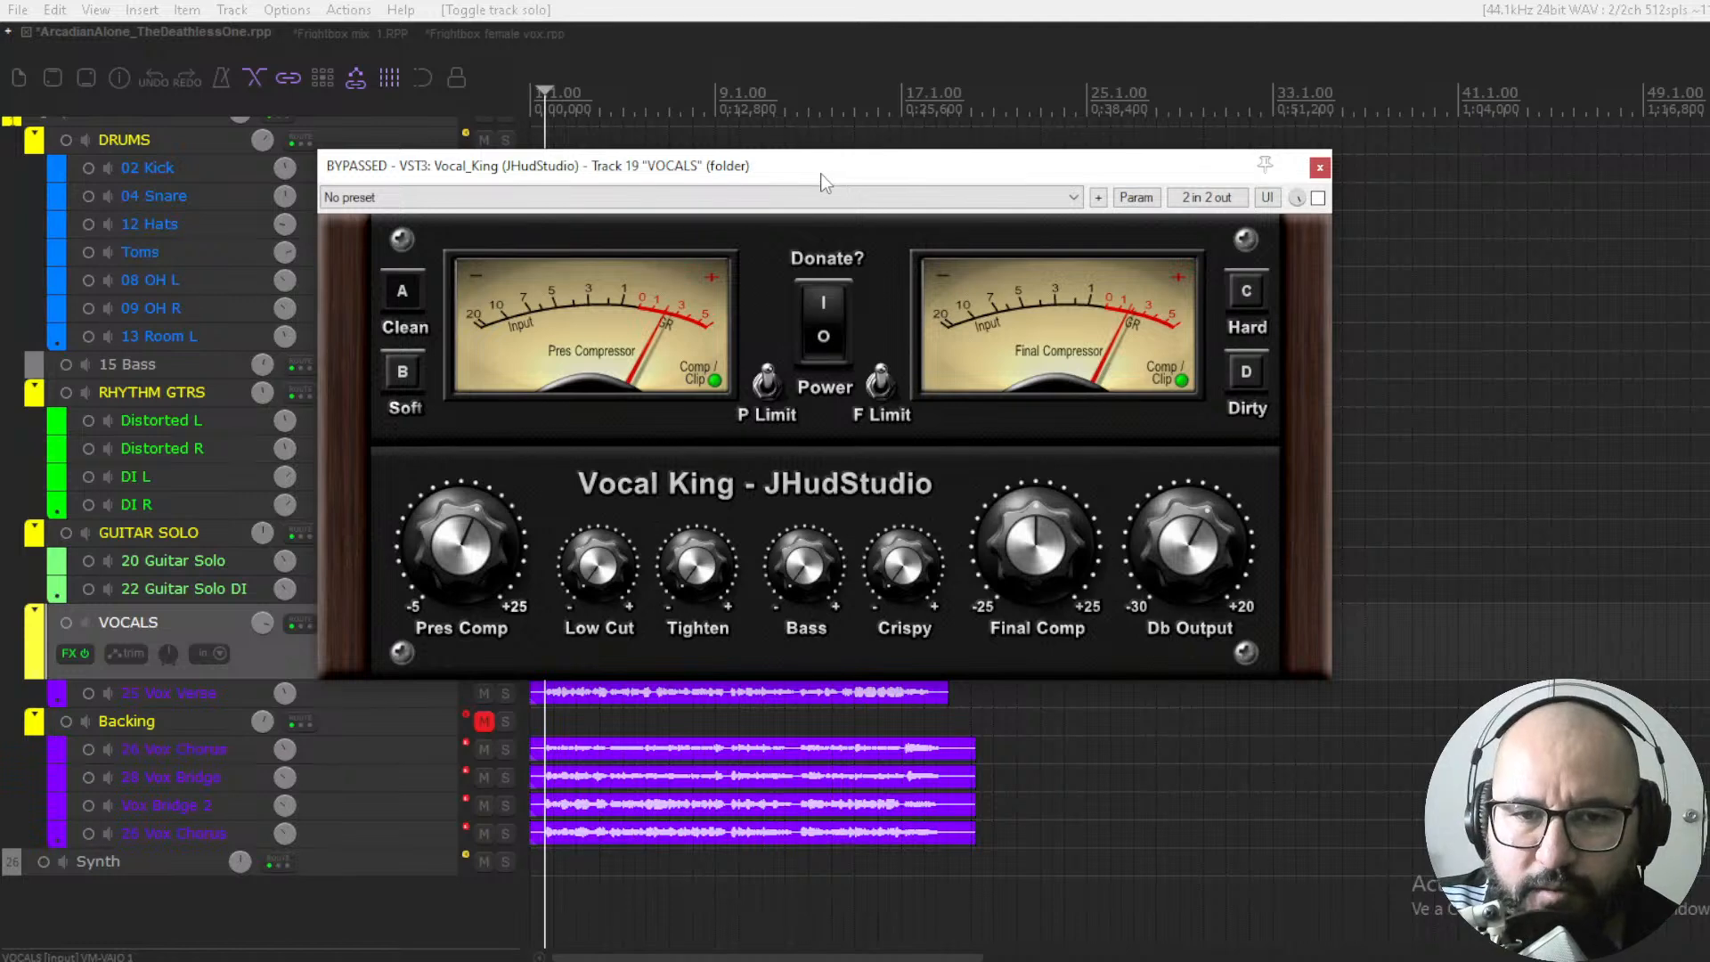
left_click_drag(823, 181, 854, 159)
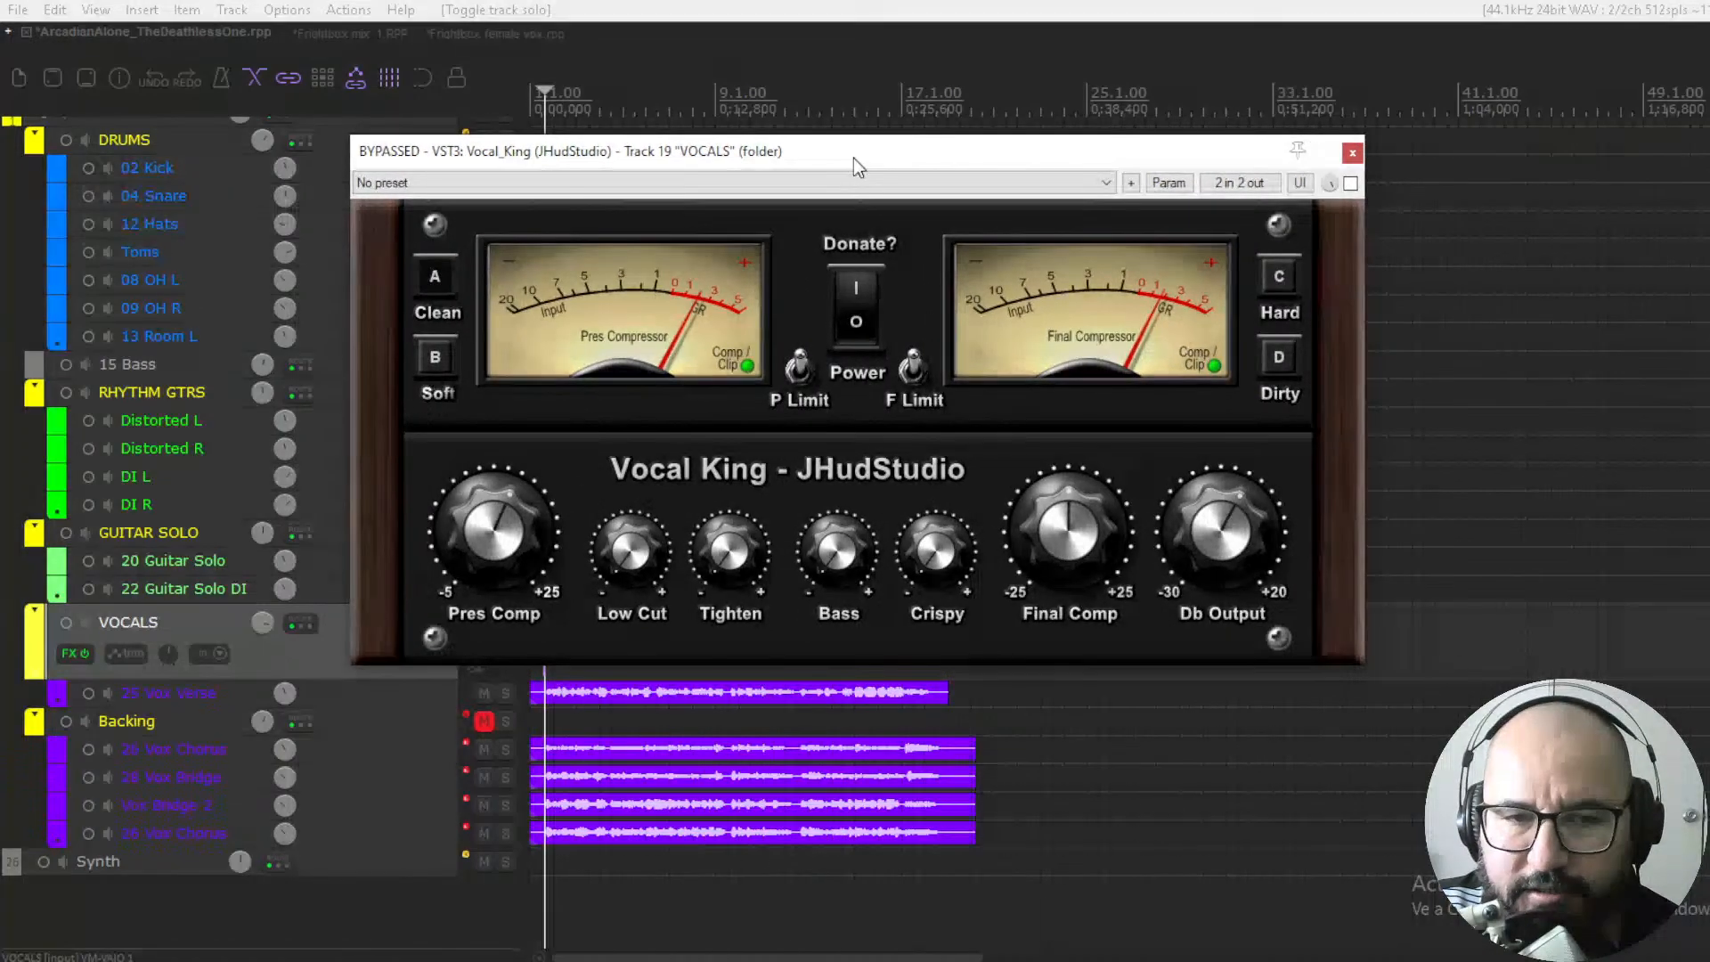
left_click_drag(1218, 518, 1223, 546)
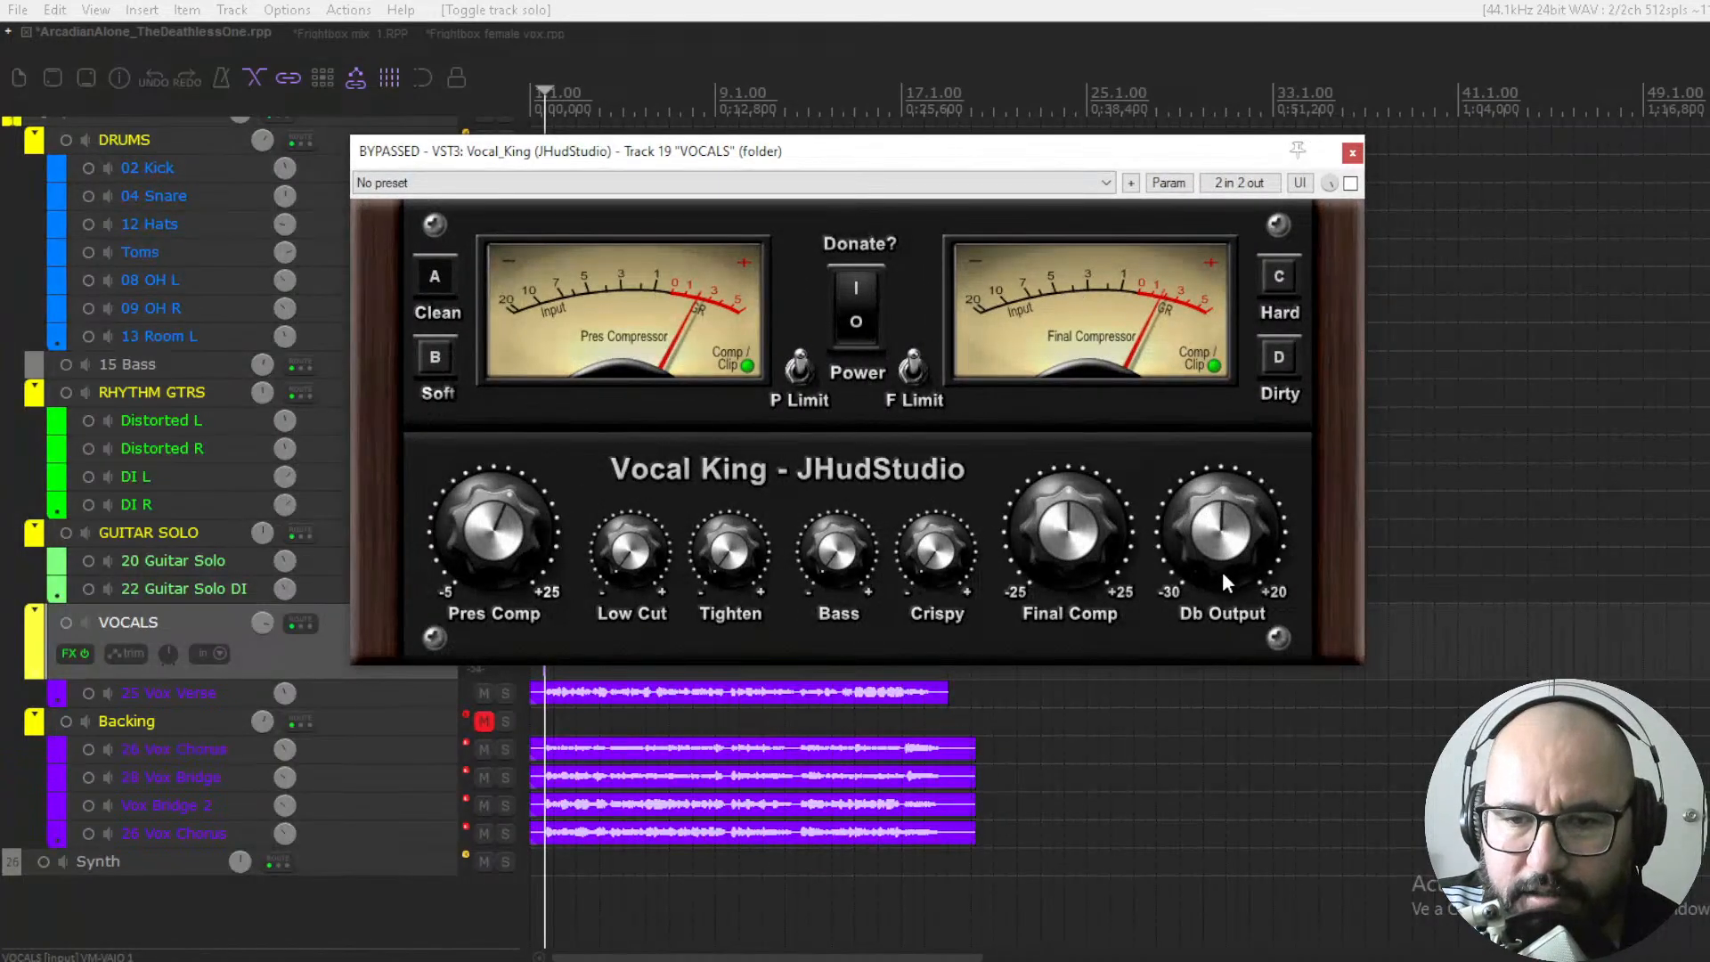
left_click_drag(1222, 605, 1220, 619)
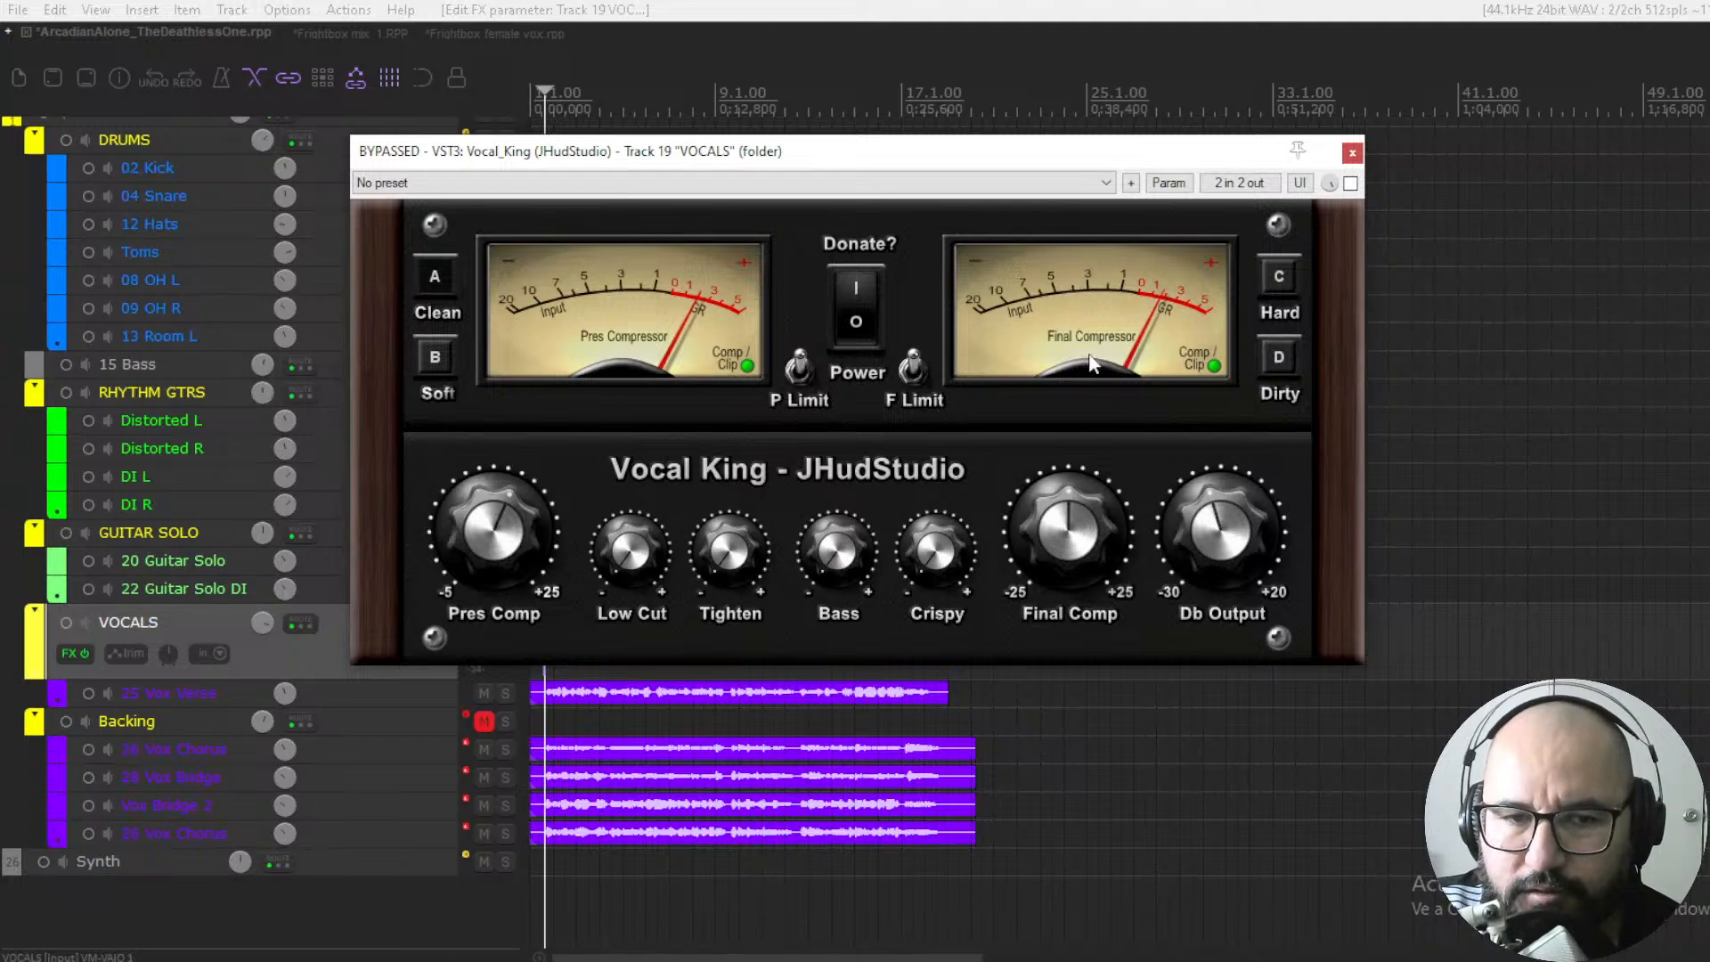
Play the soloed vocals, enable Vocal King, and fine-tune Db Output by ear before stopping playback
key("space")
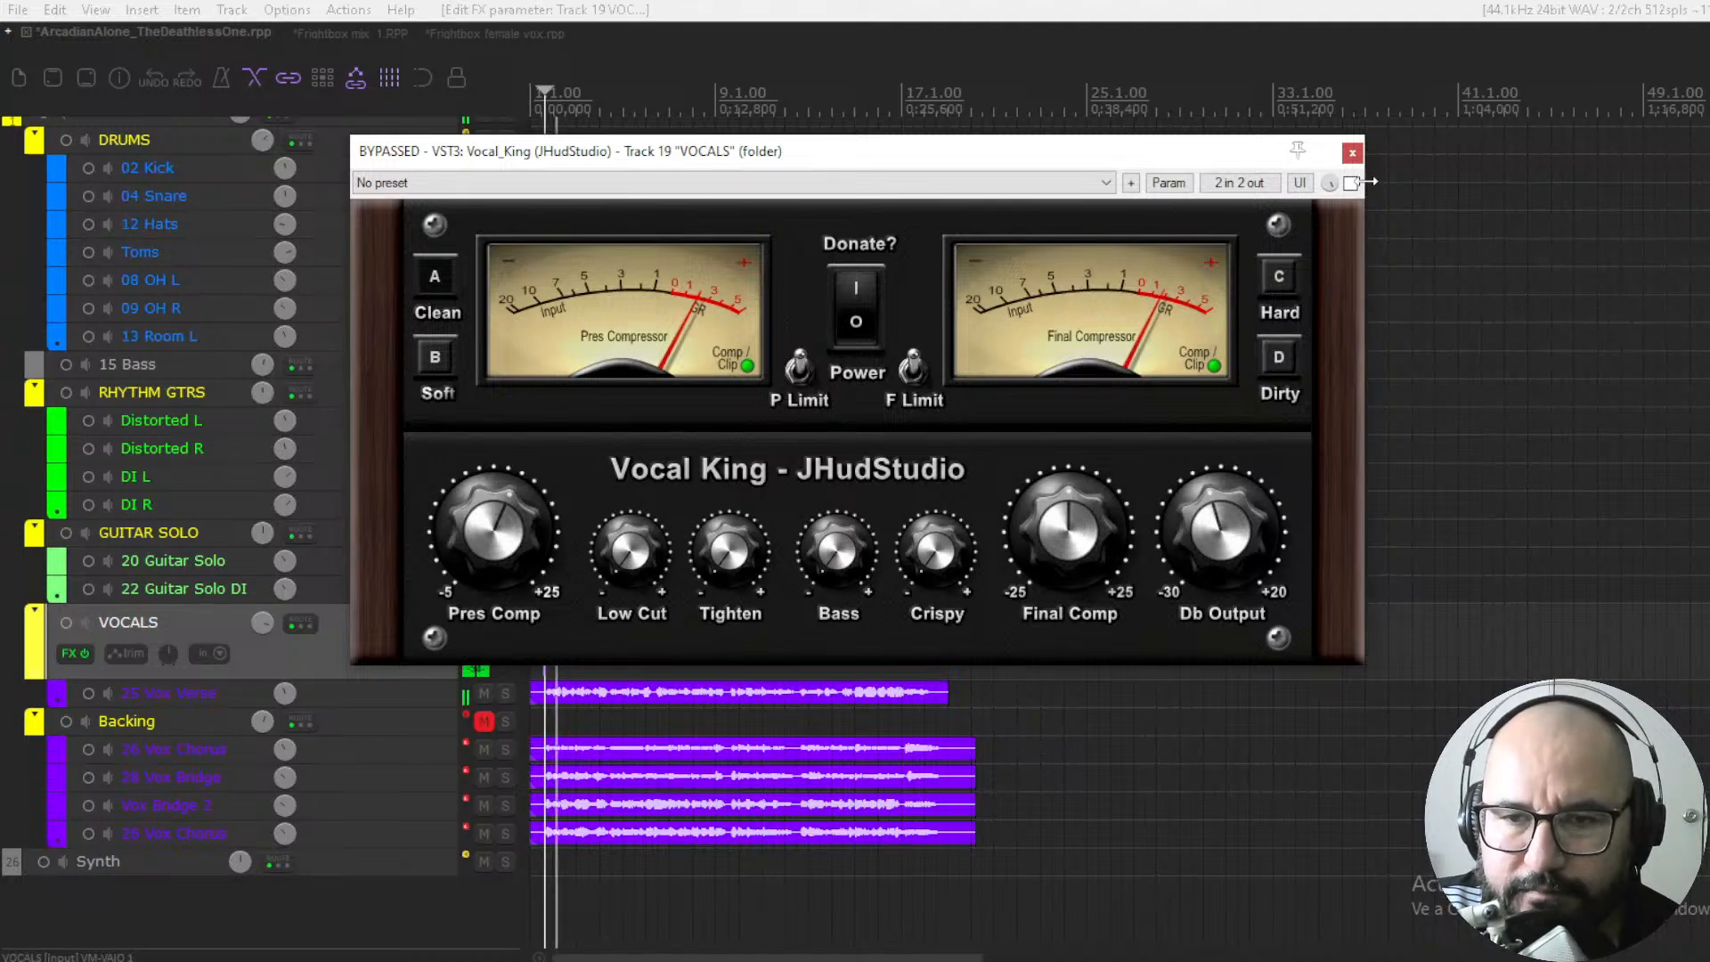
left_click(1349, 184)
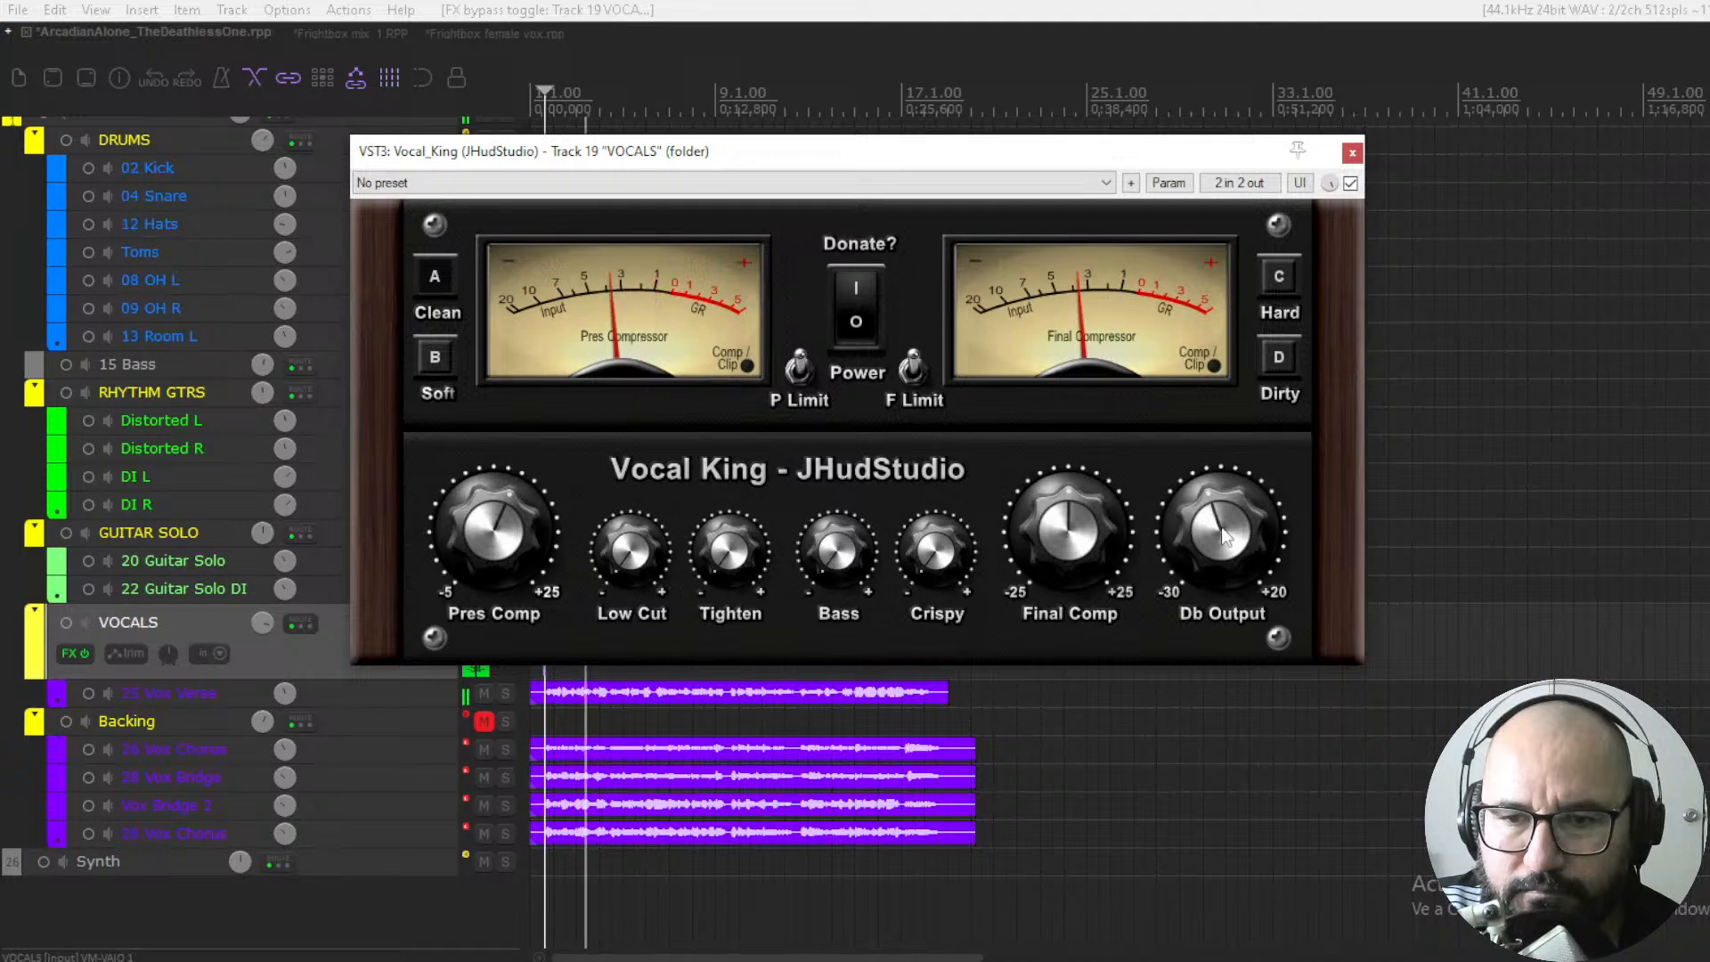
left_click_drag(1224, 547, 1219, 501)
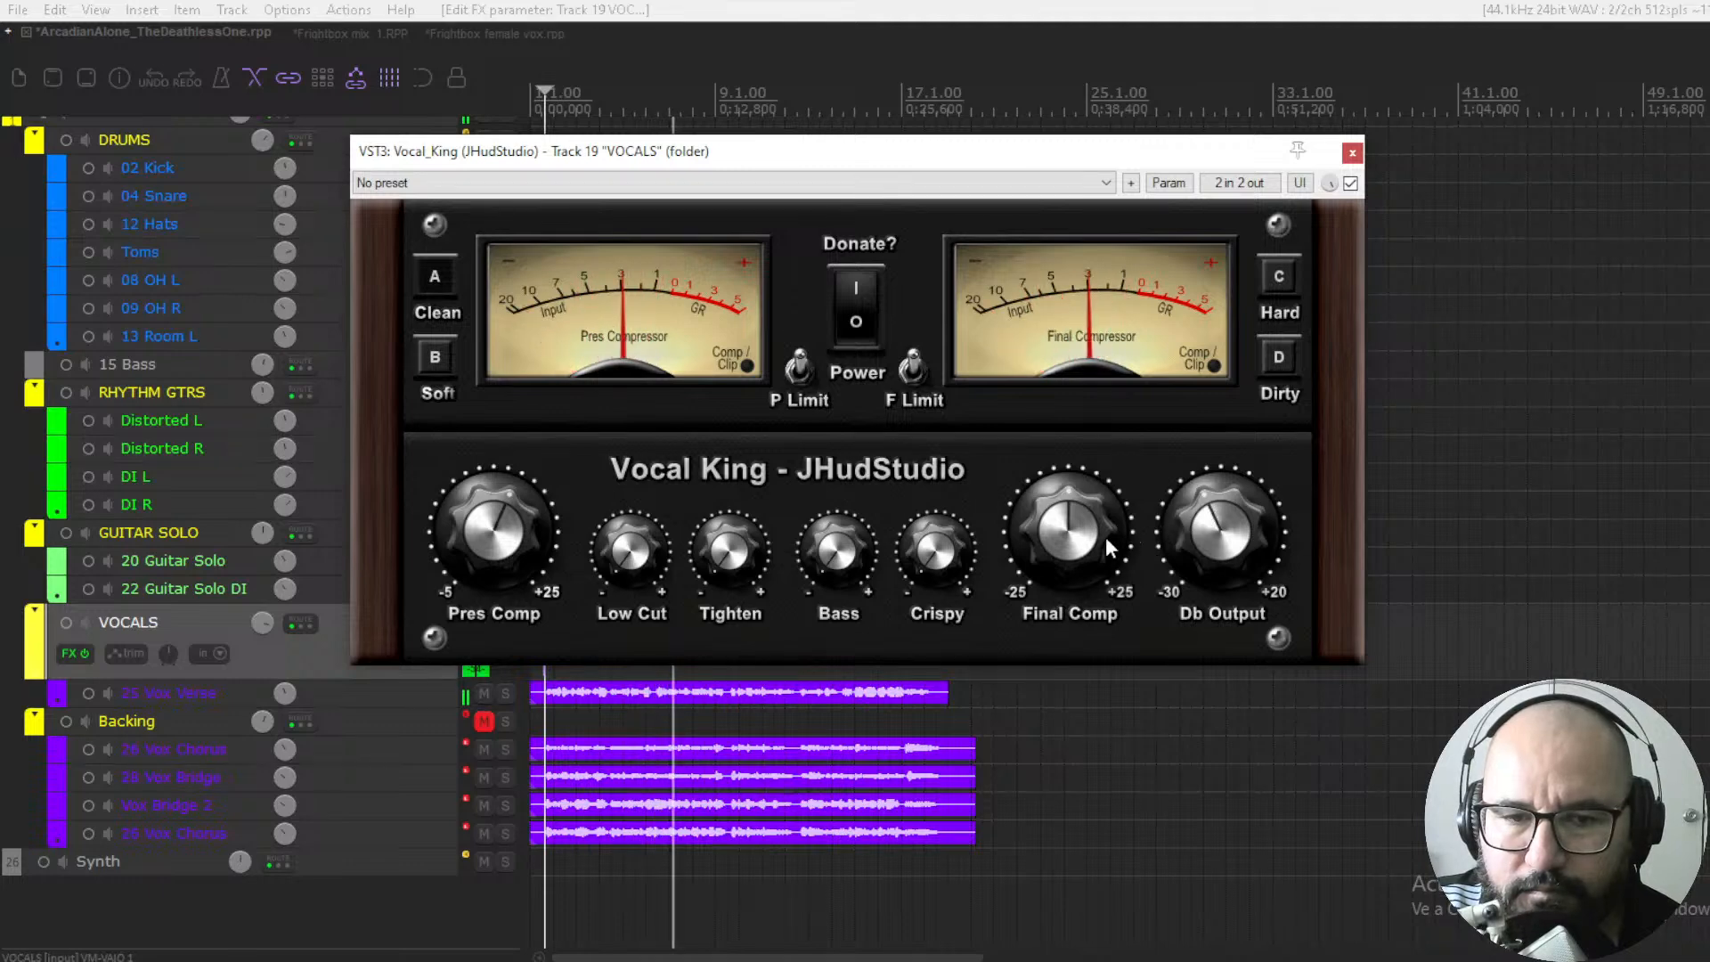
key("space")
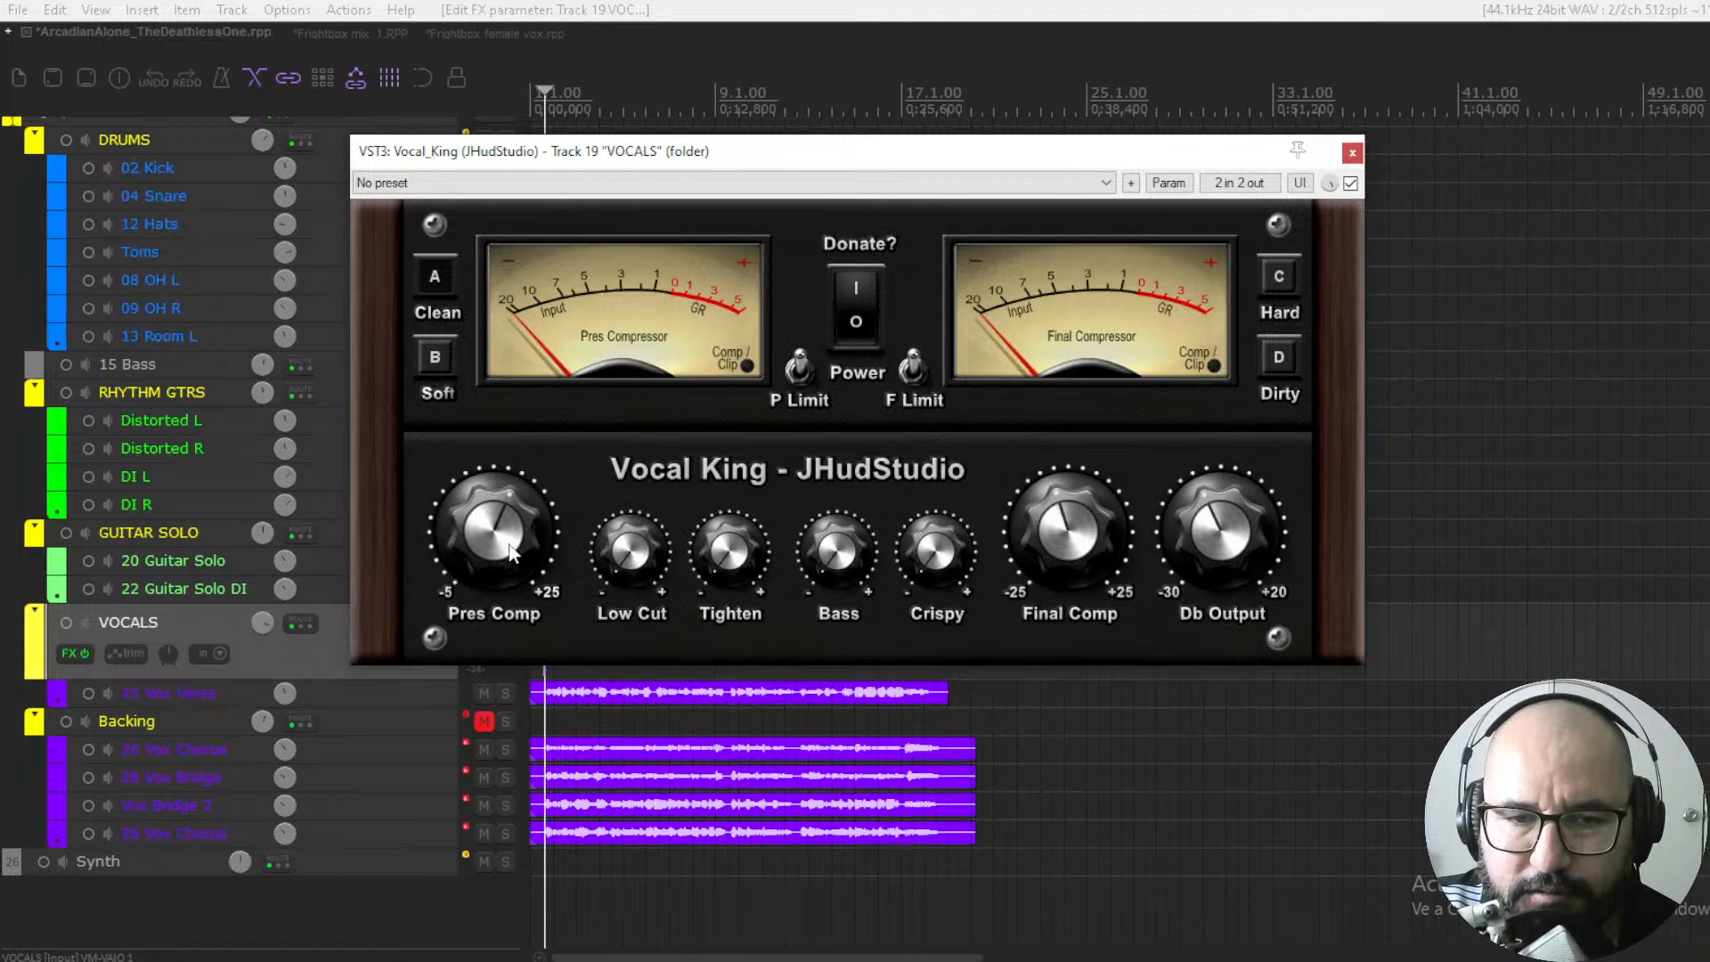
Raise Pres Comp during playback, back it off to about the one-thirty knob position, and stop
key("space")
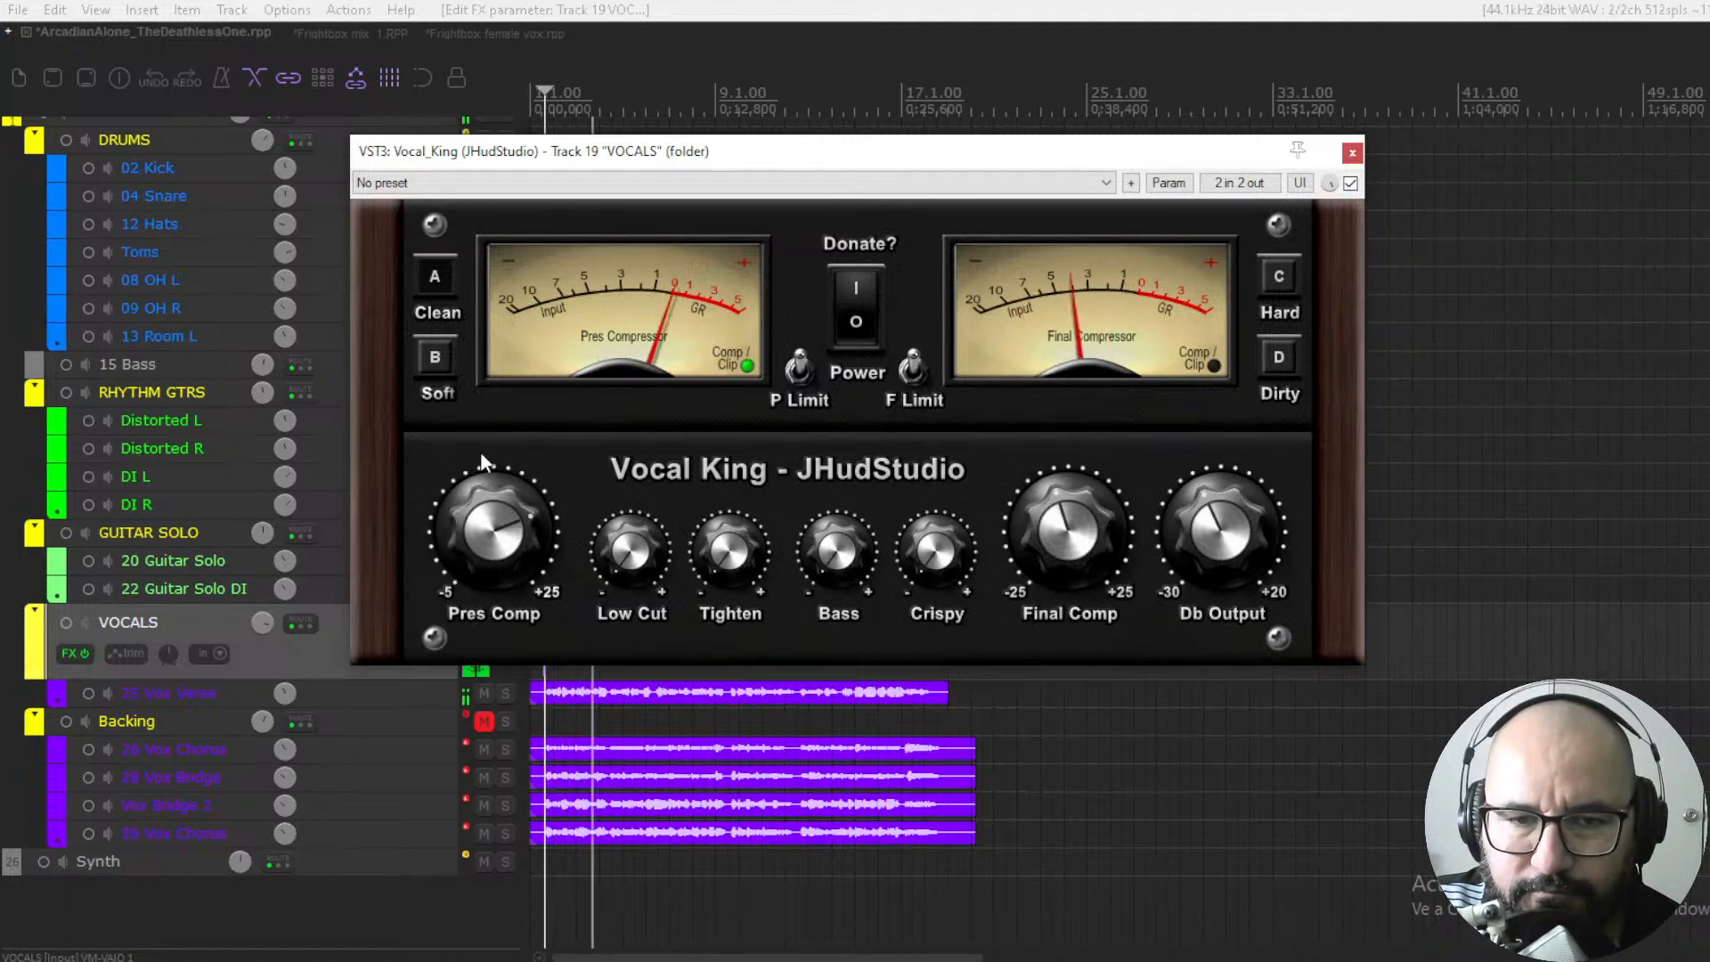
left_click_drag(480, 454, 472, 479)
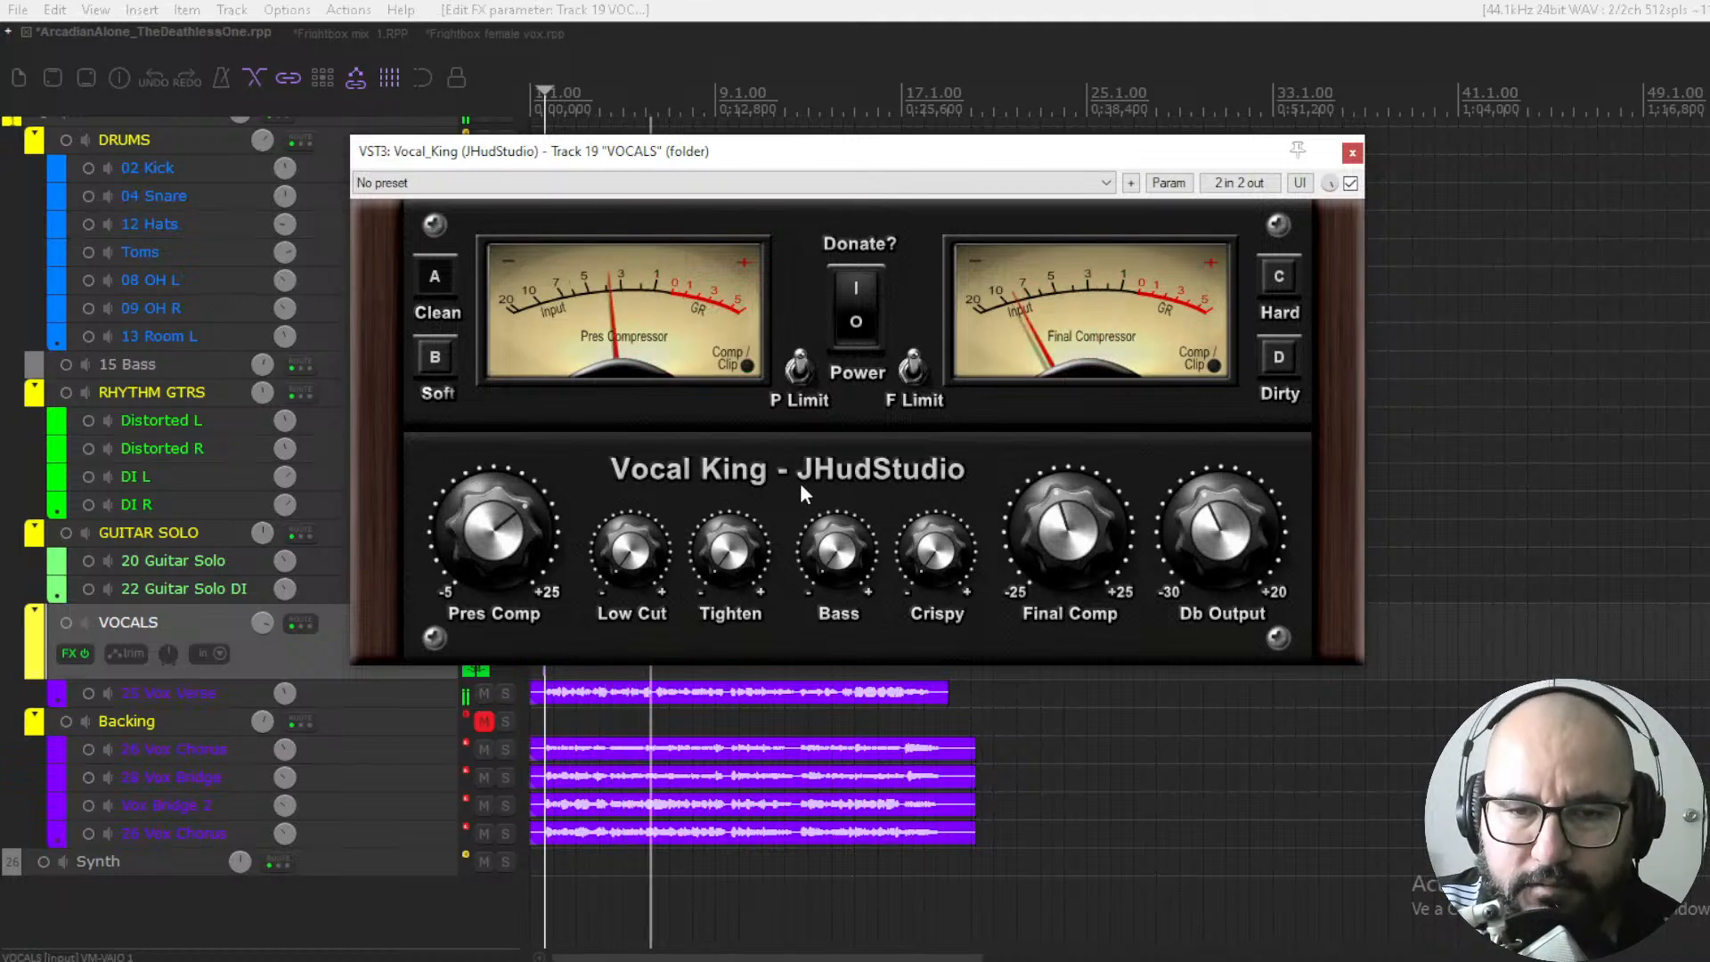
key("space")
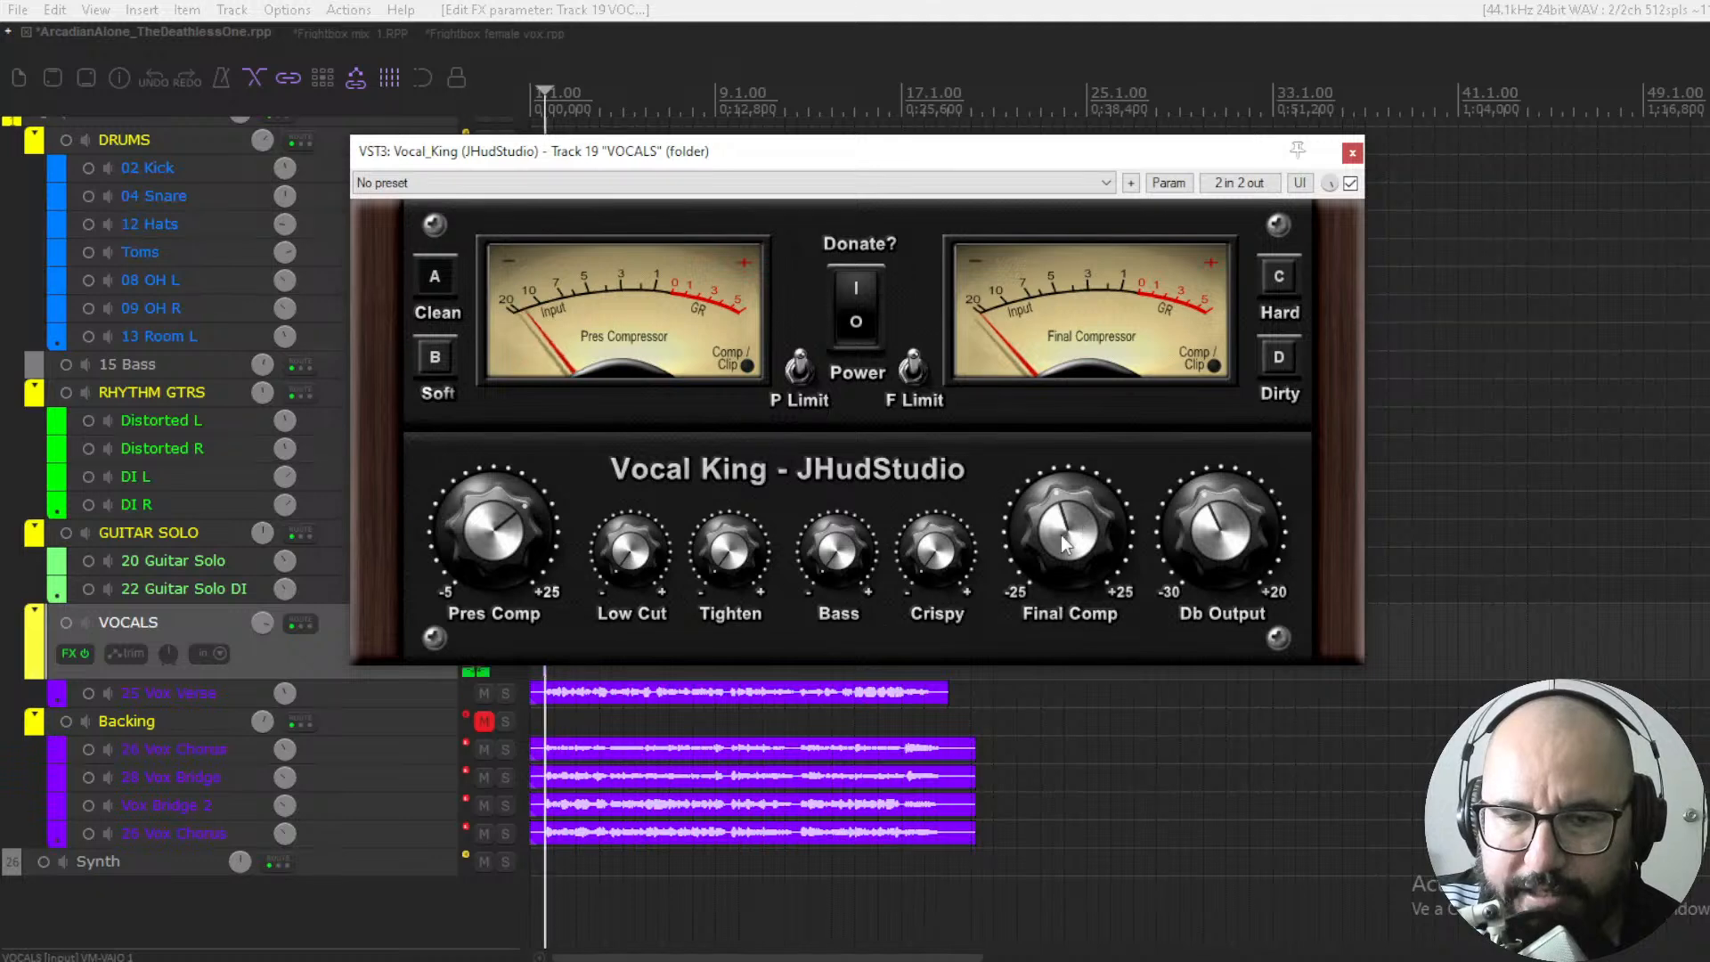
Raise Final Comp to about the one o'clock knob position while the vocals play, and stop playback
key("space")
left_click_drag(1064, 540, 1089, 370)
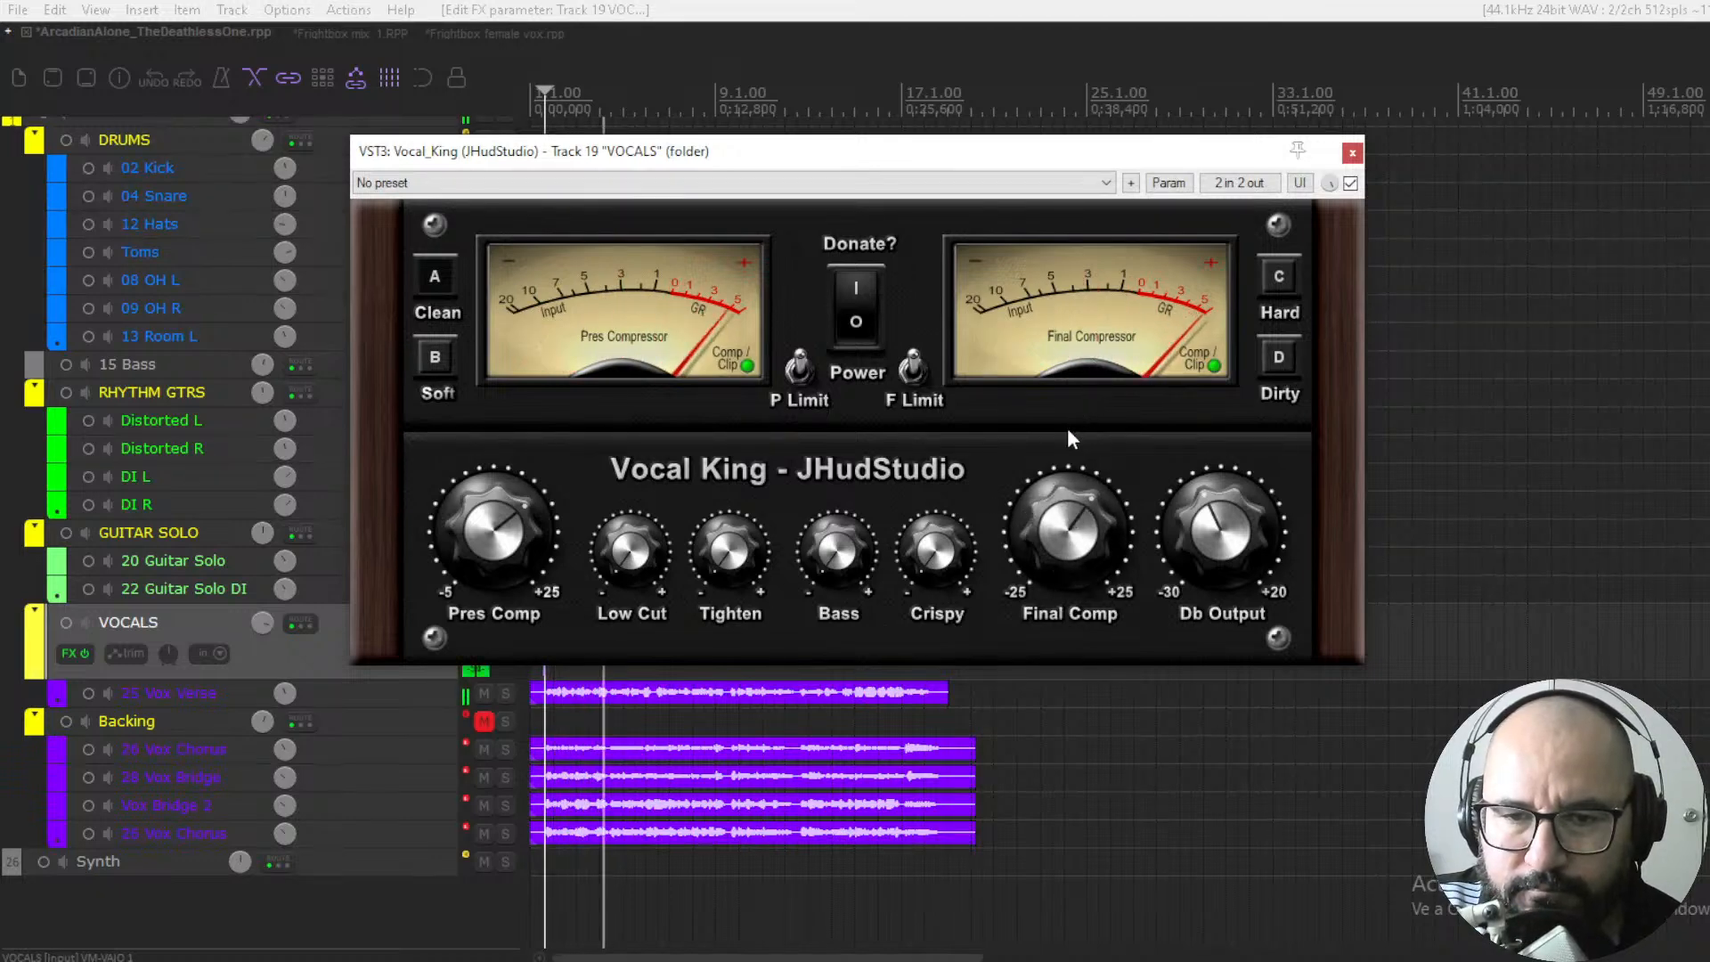
key("space")
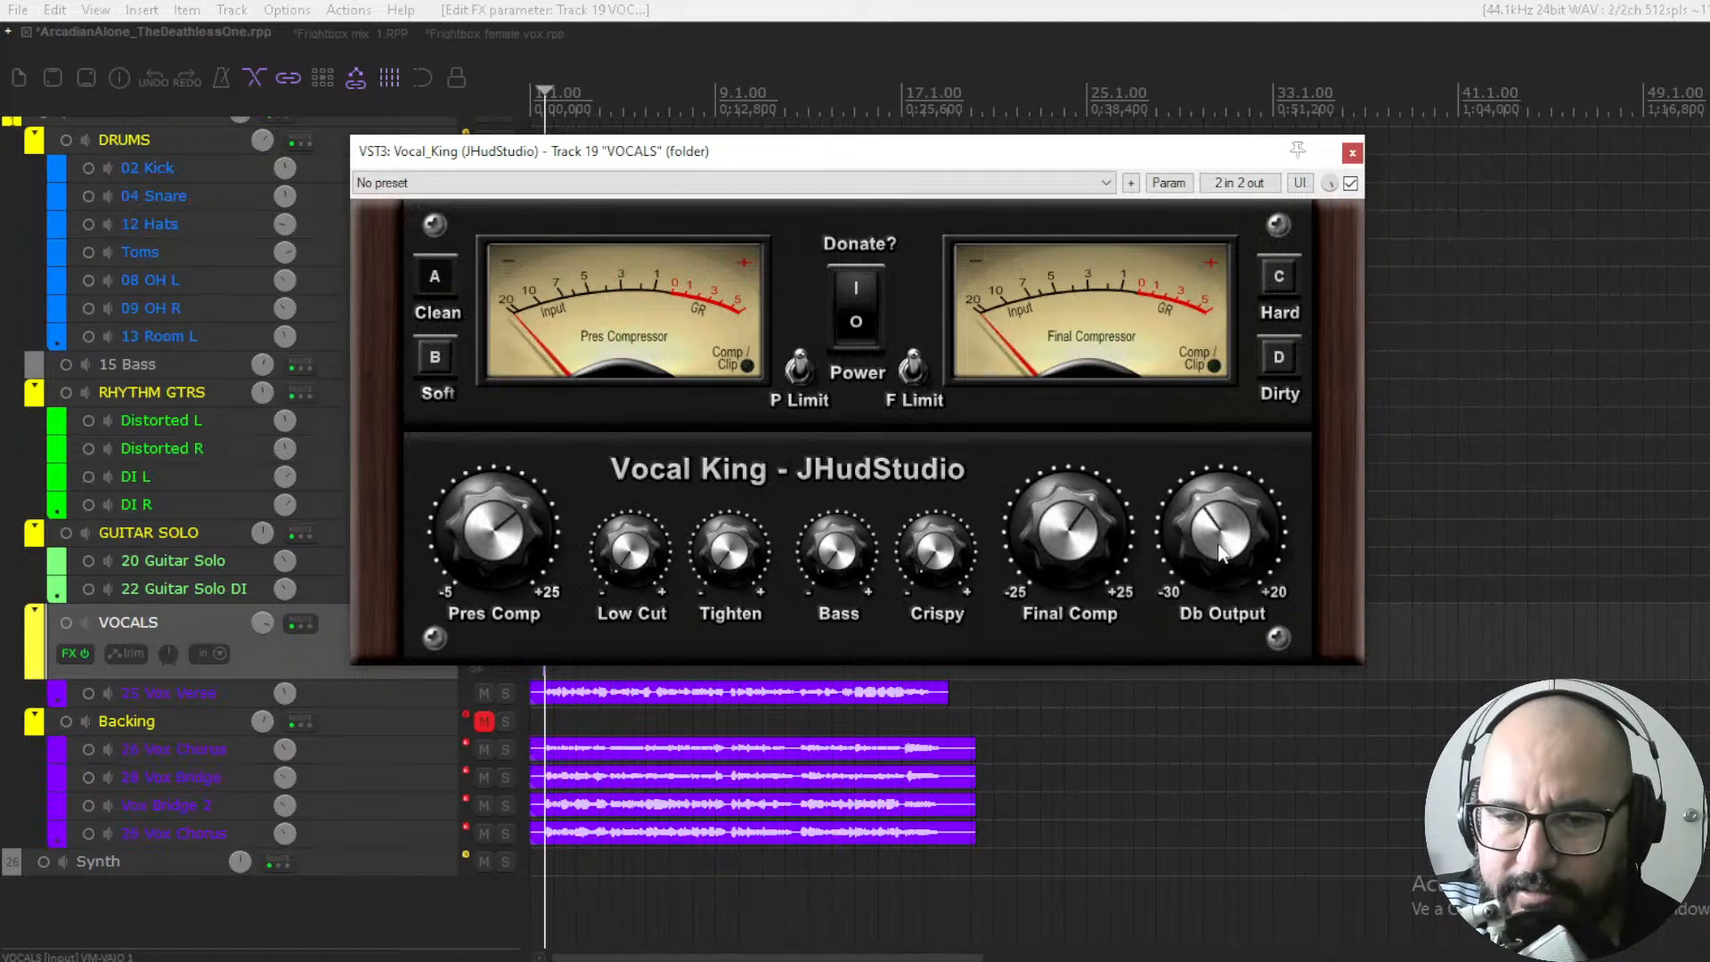
Lower Db Output to about the ten o'clock position during playback and compare the vocals with Vocal King bypassed and enabled
key("space")
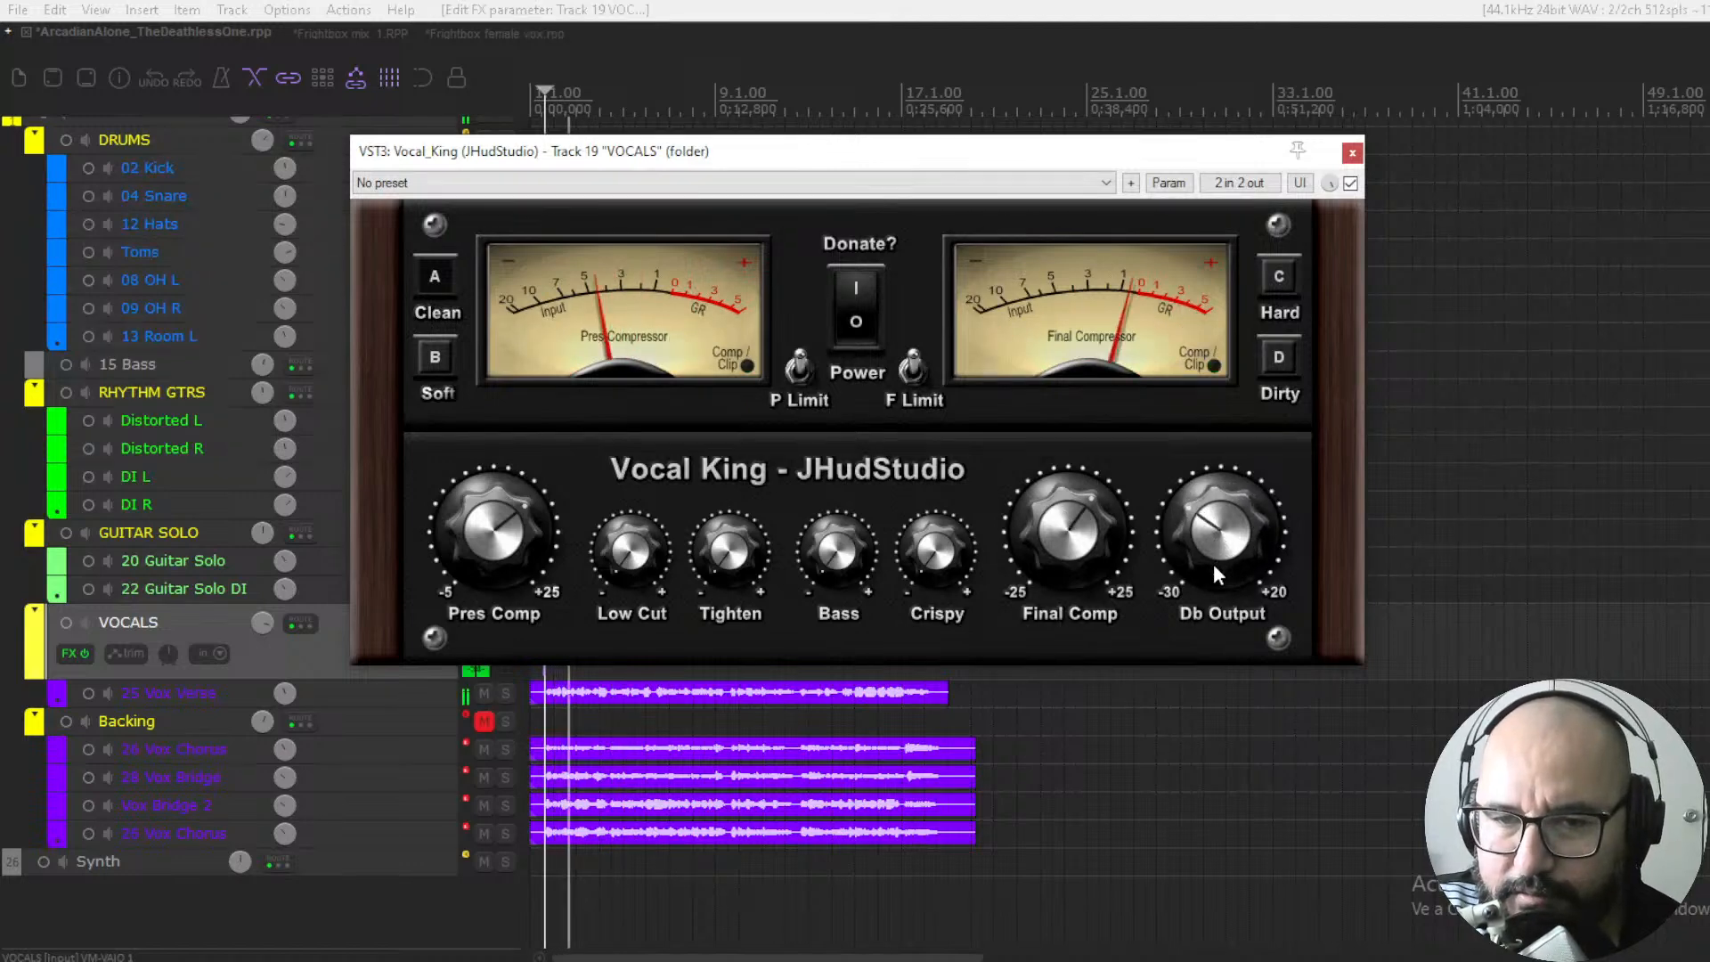
left_click(1349, 183)
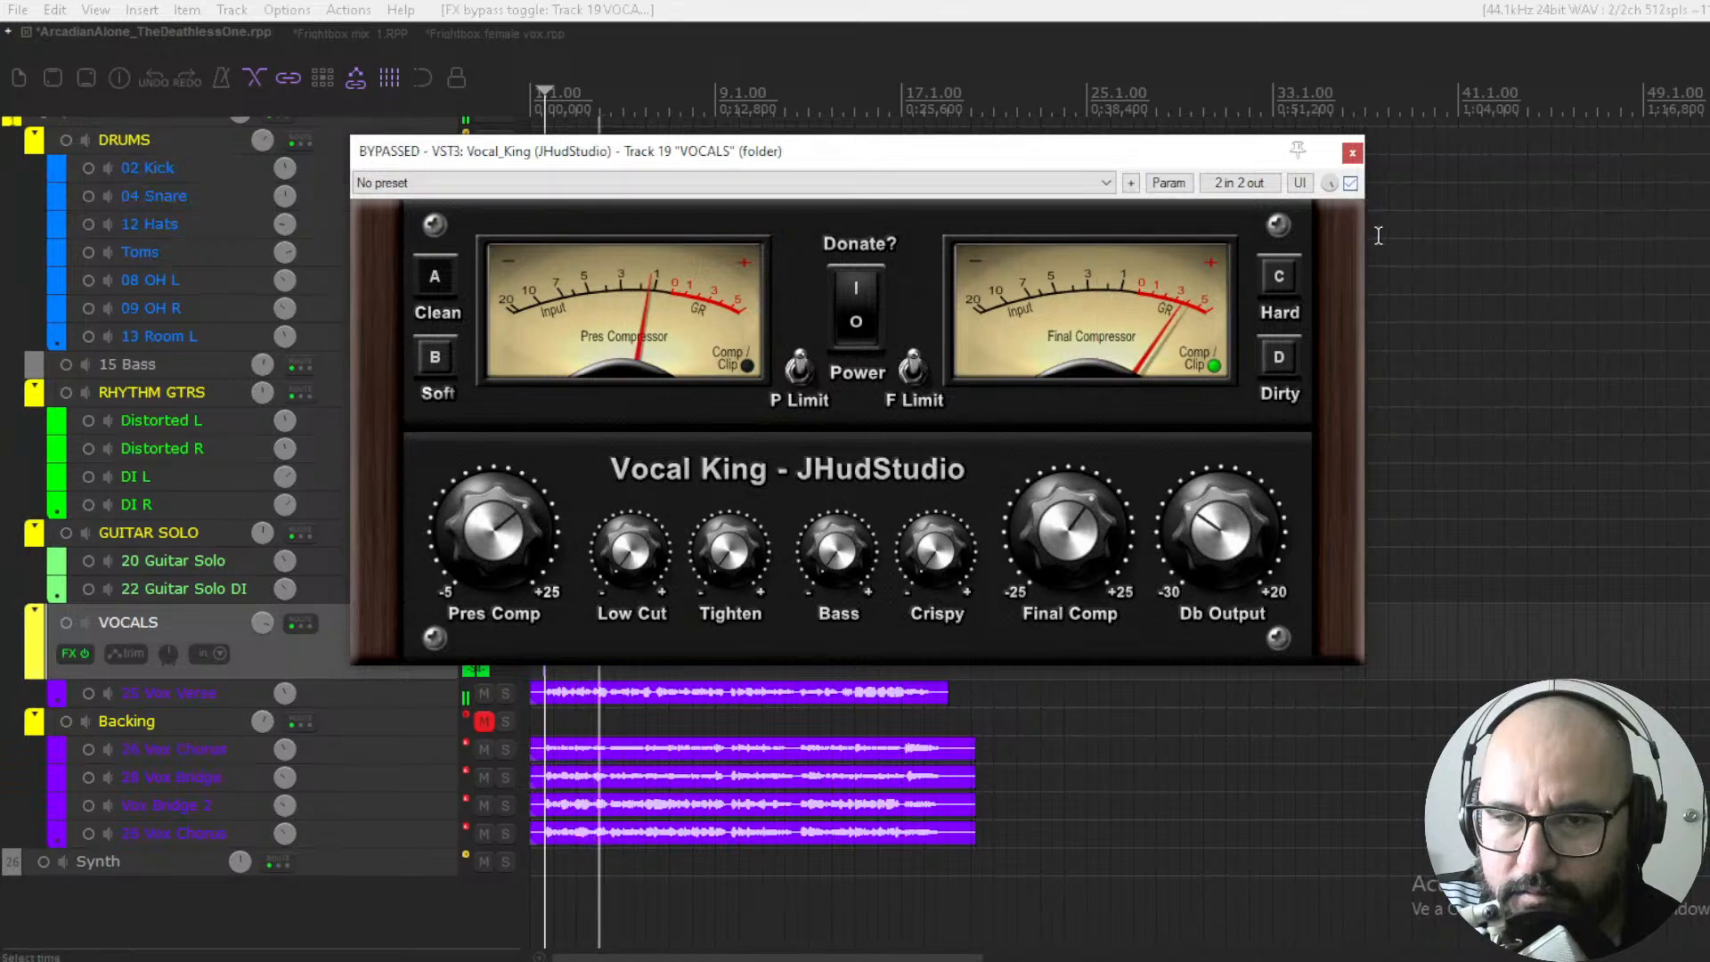
left_click(1350, 184)
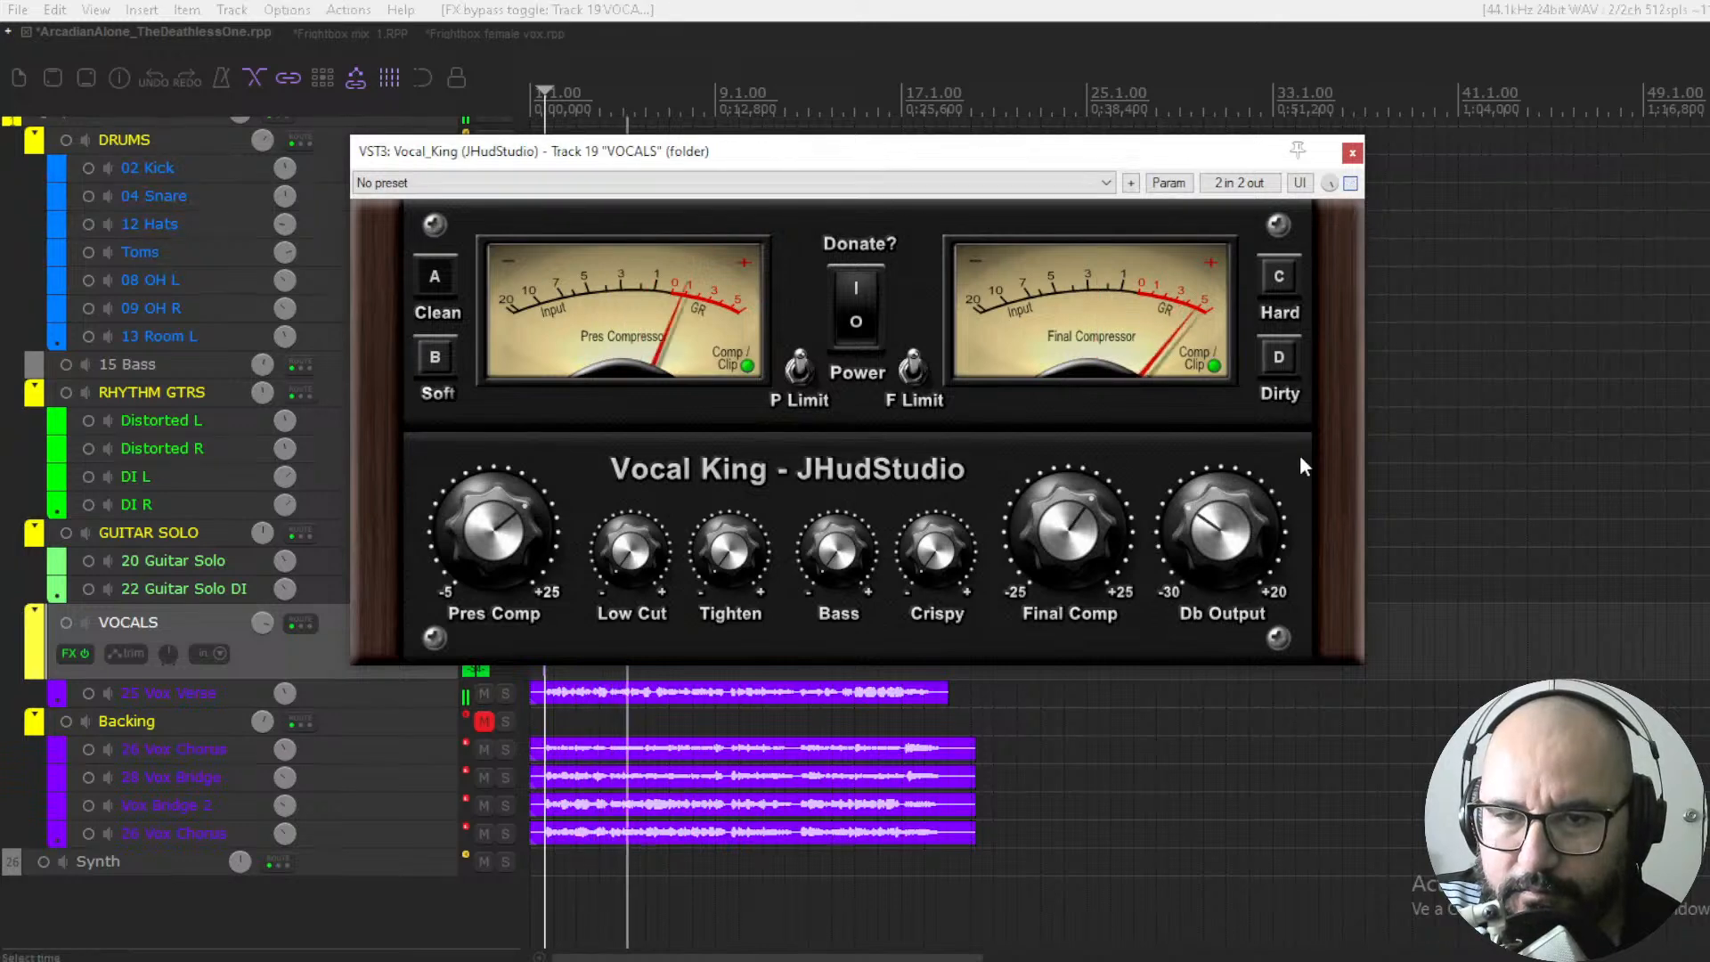
left_click(1234, 533)
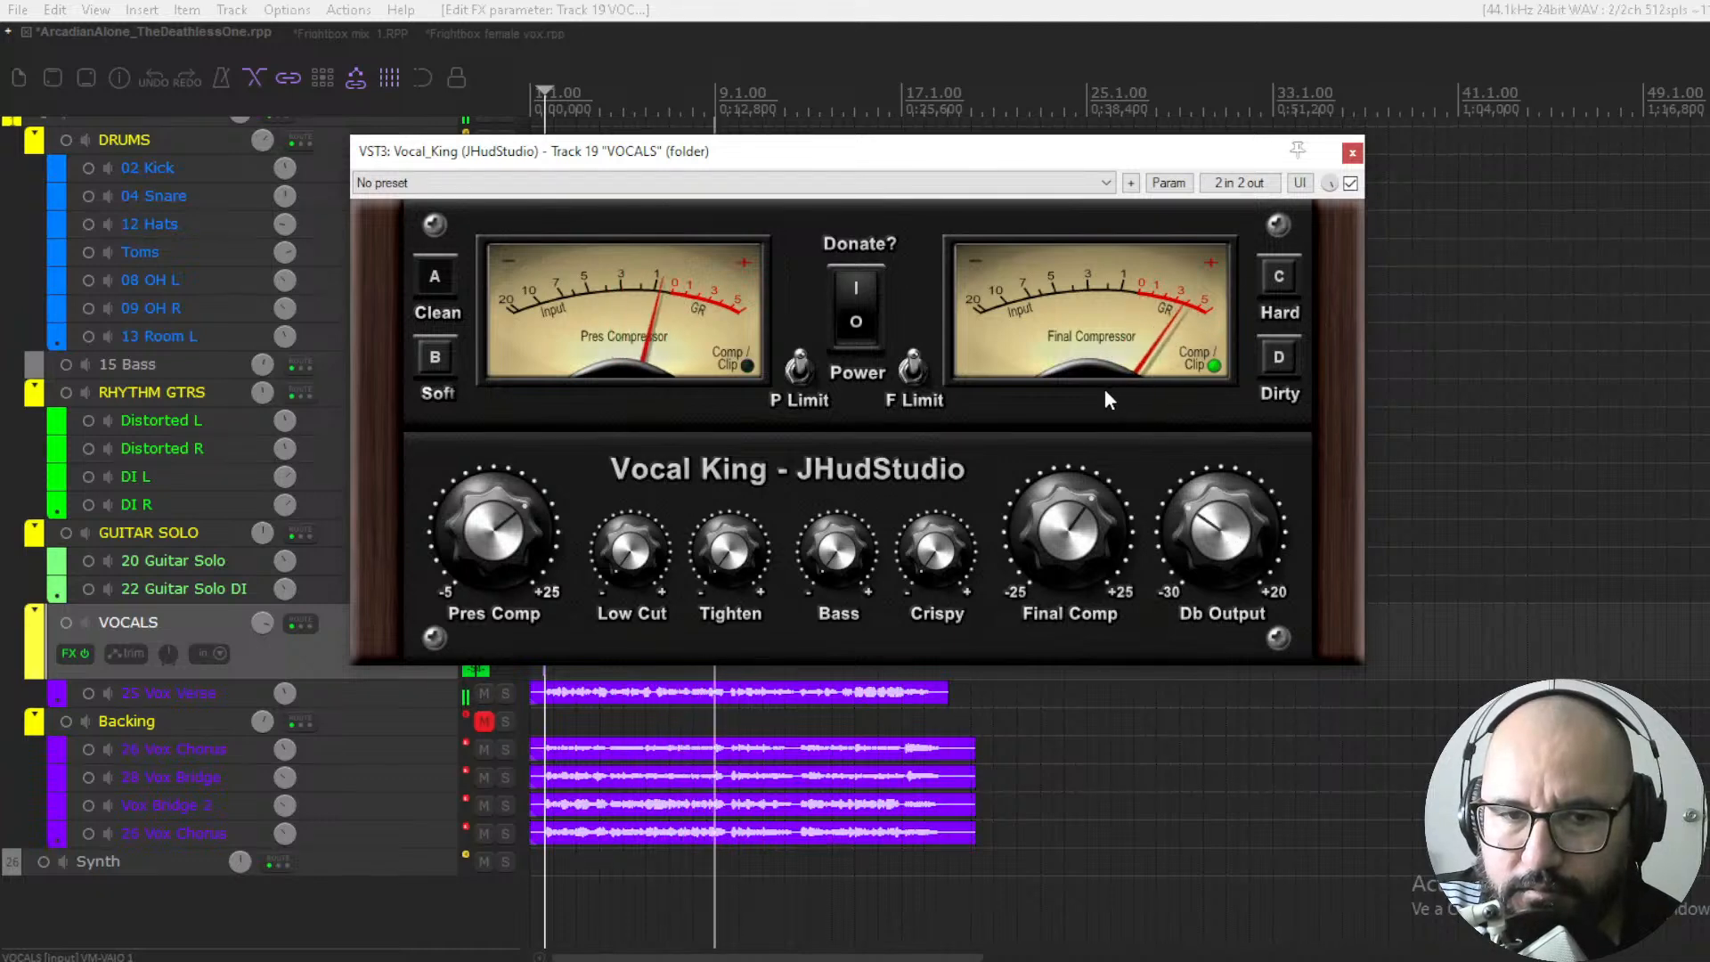
key("space")
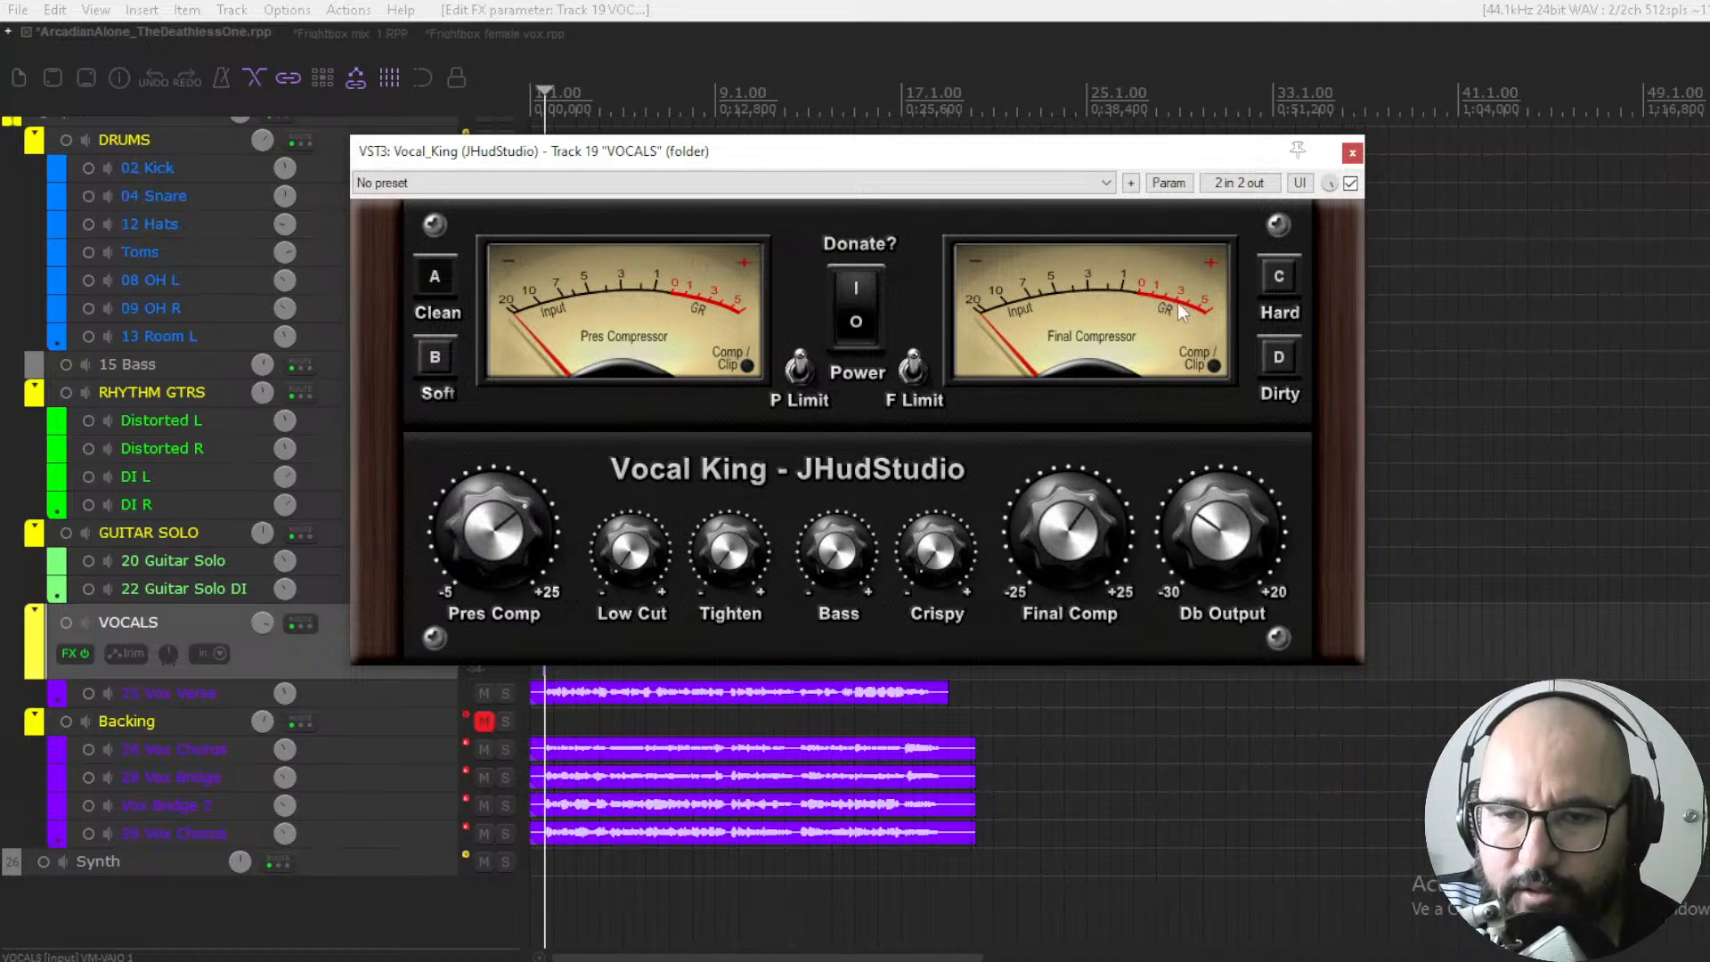
Raise Low Cut to about the eleven o'clock position and listen to the soloed vocals from the start
key("space")
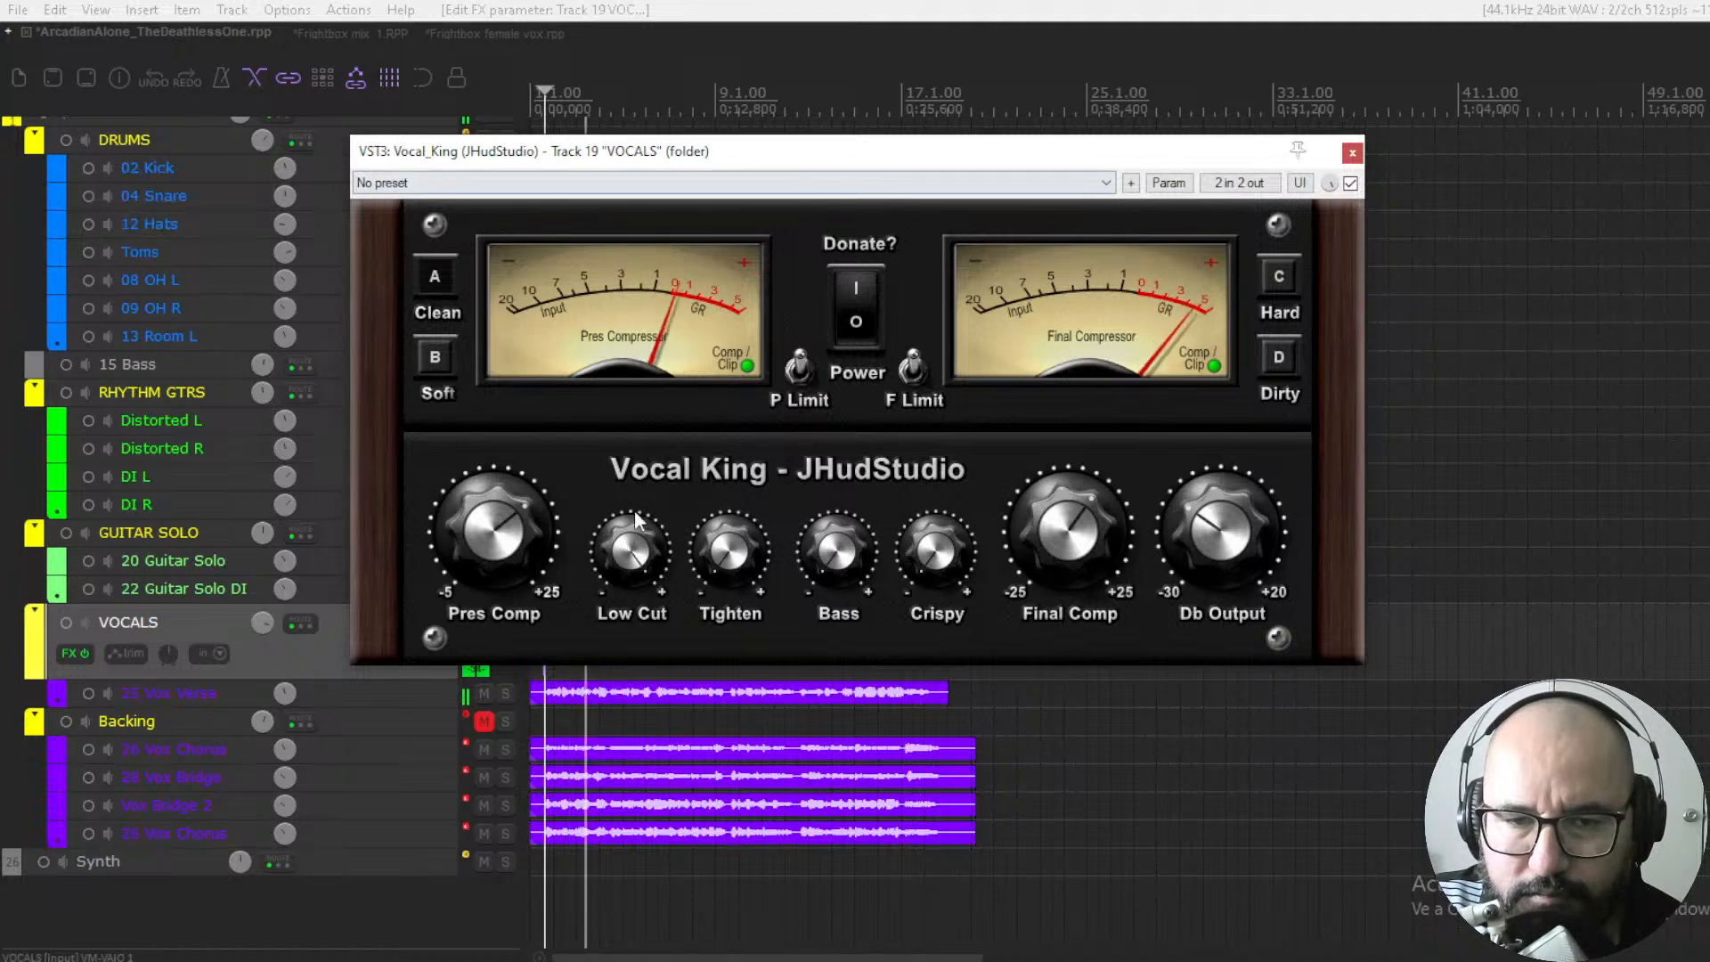
key("space")
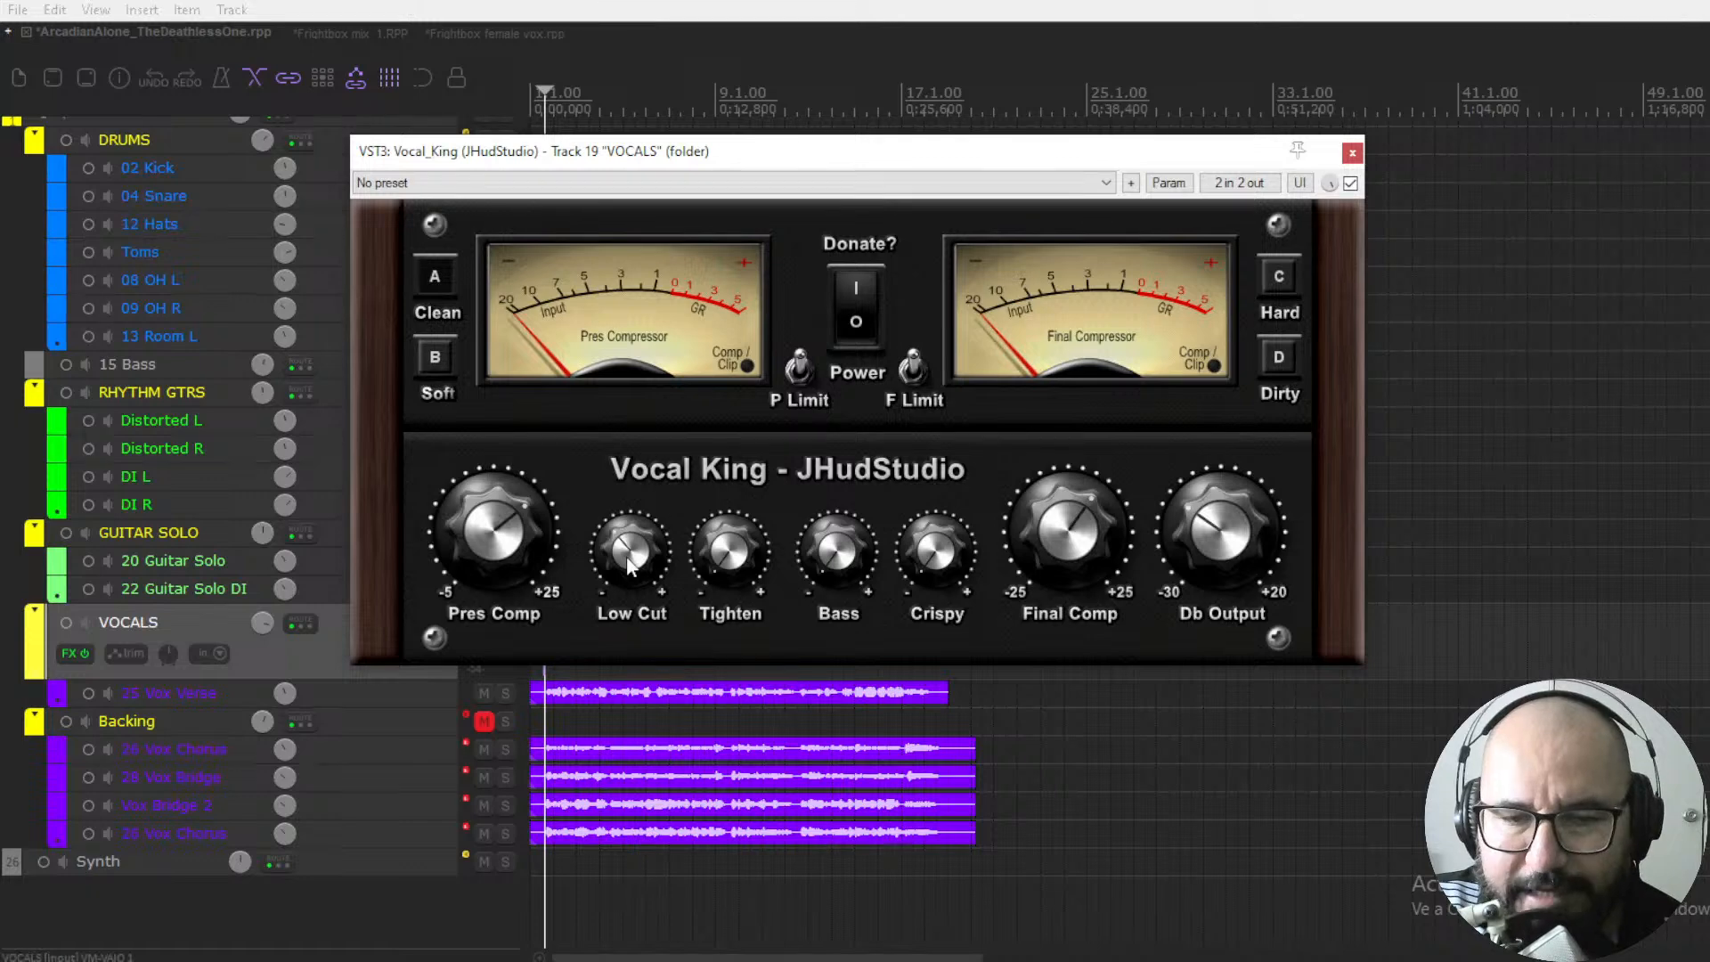
key("space")
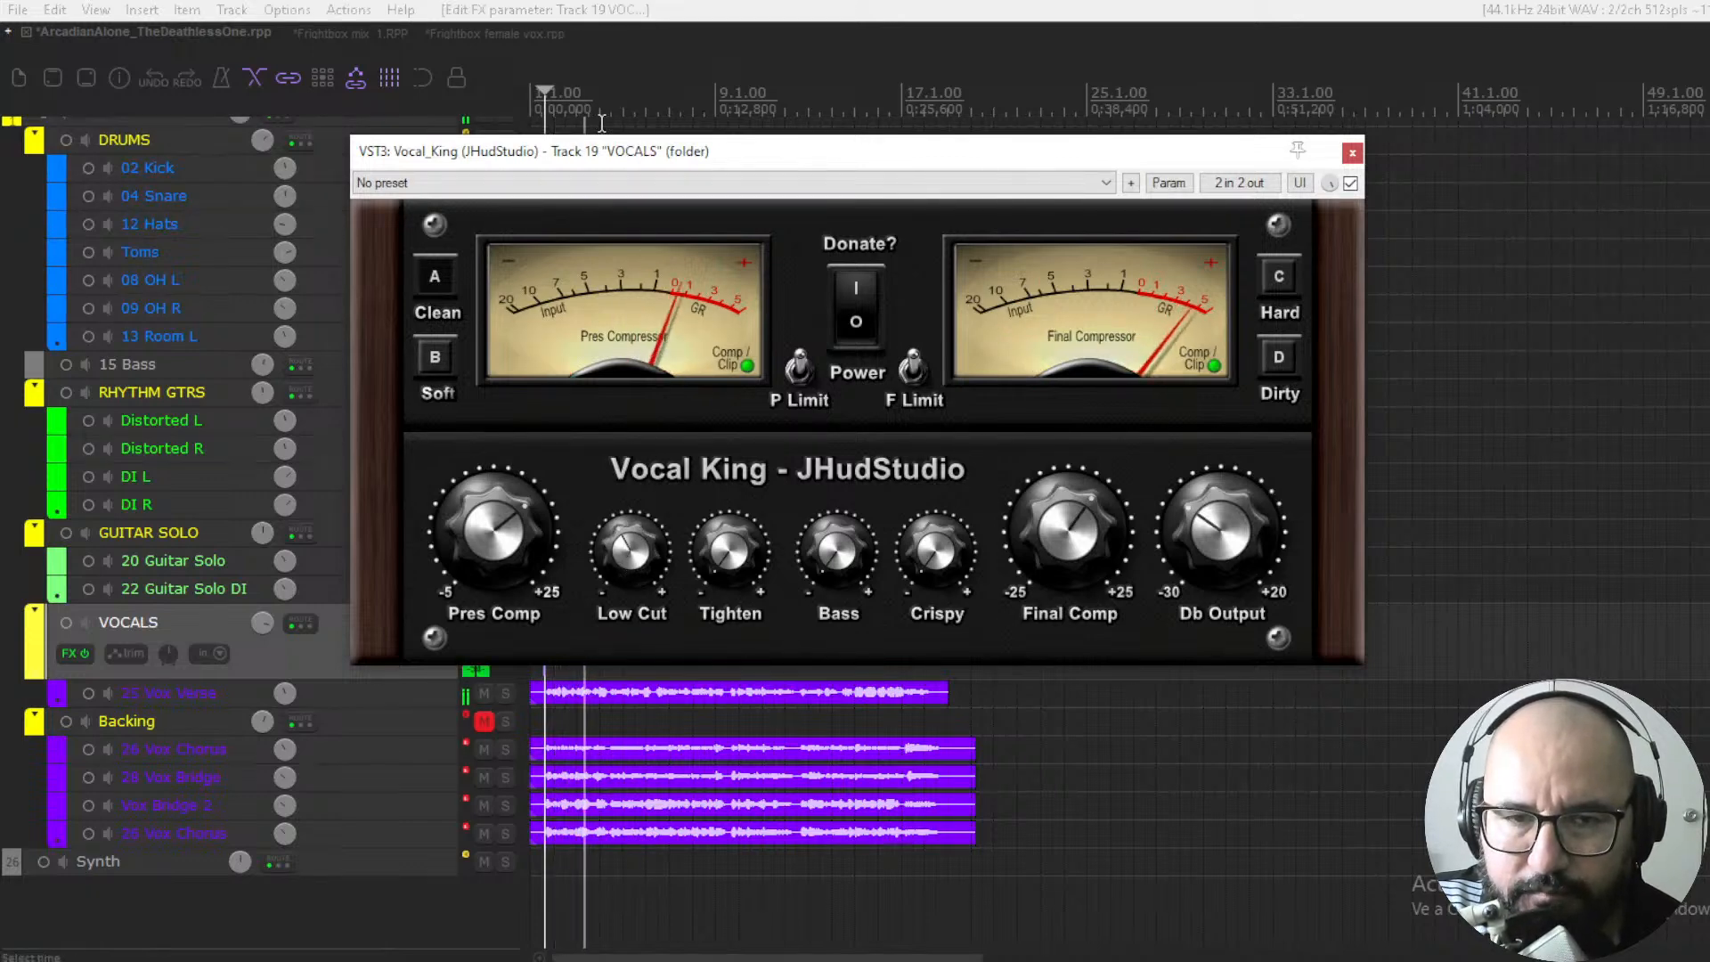
key("space")
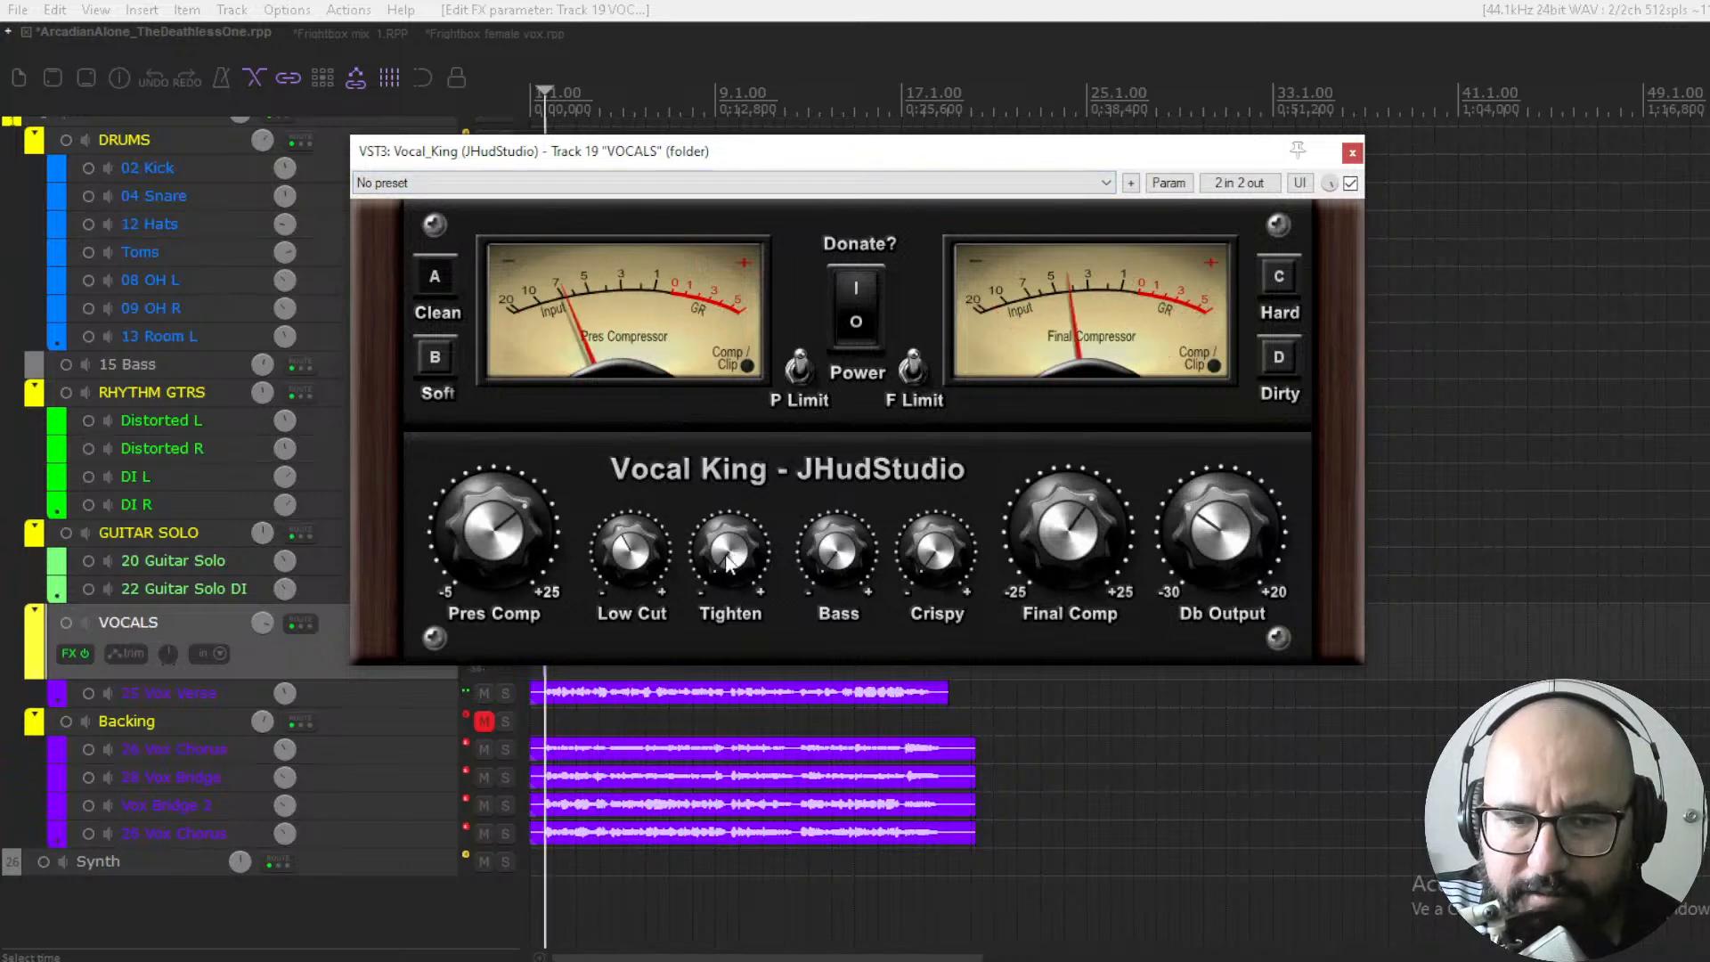
Raise Tighten to about the ten o'clock position and Crispy to just past its midpoint while playing the vocals
key("space")
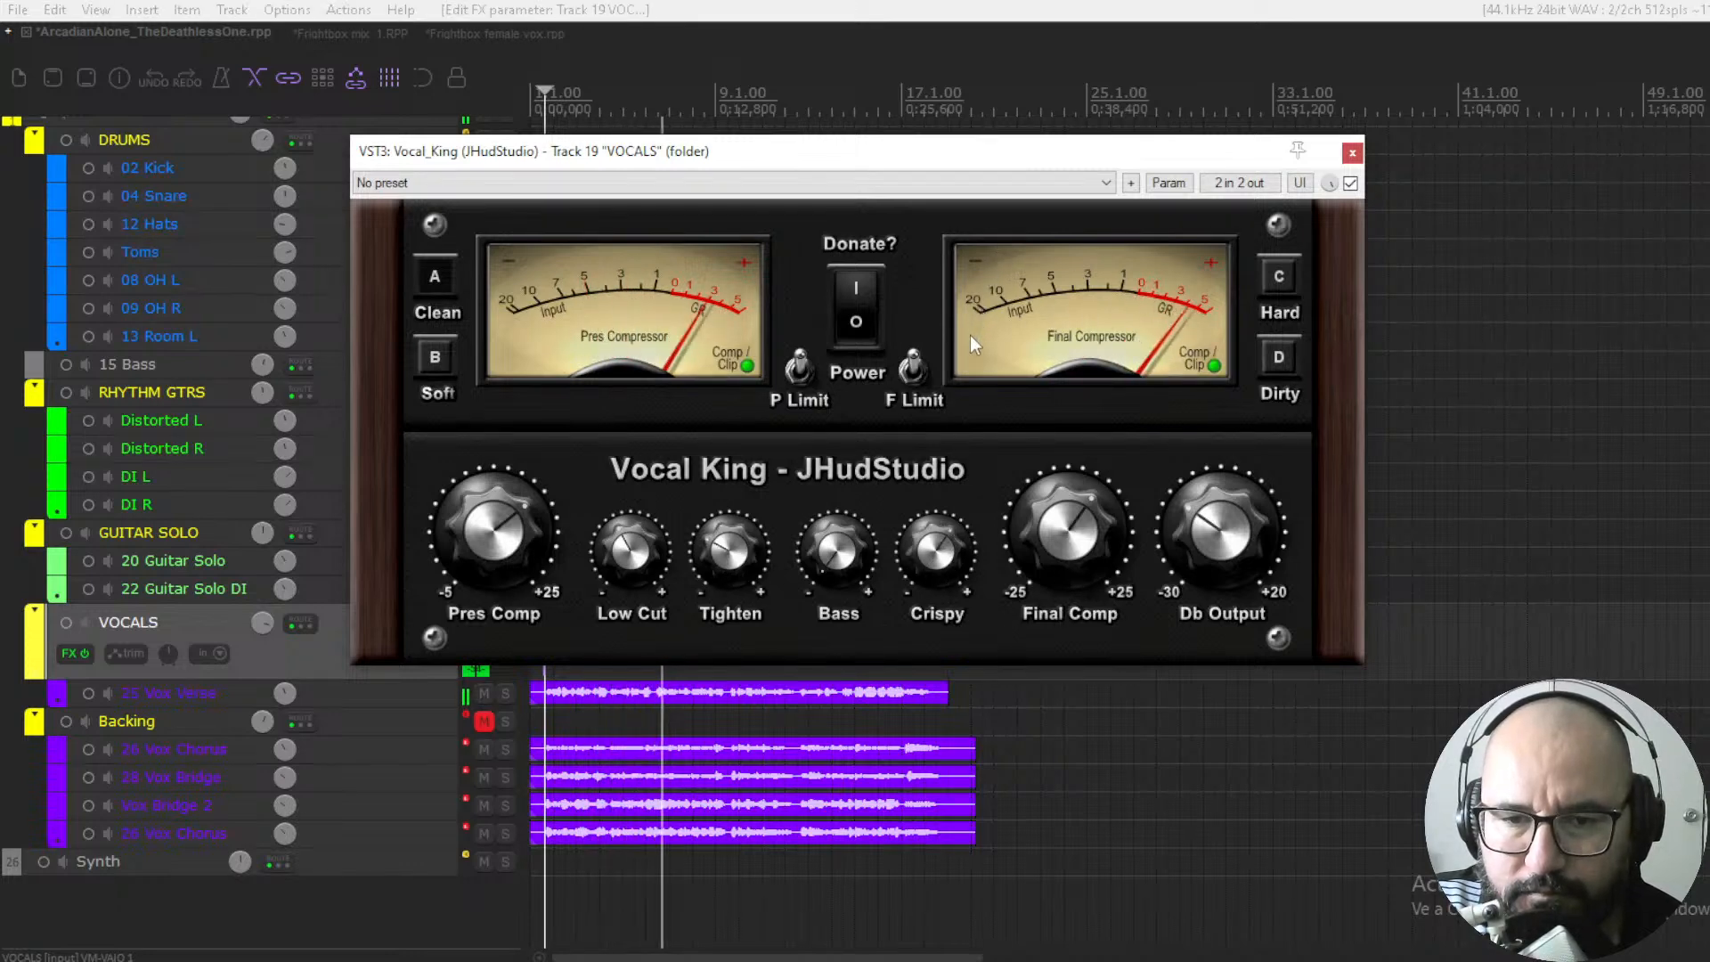
key("space")
key("space")
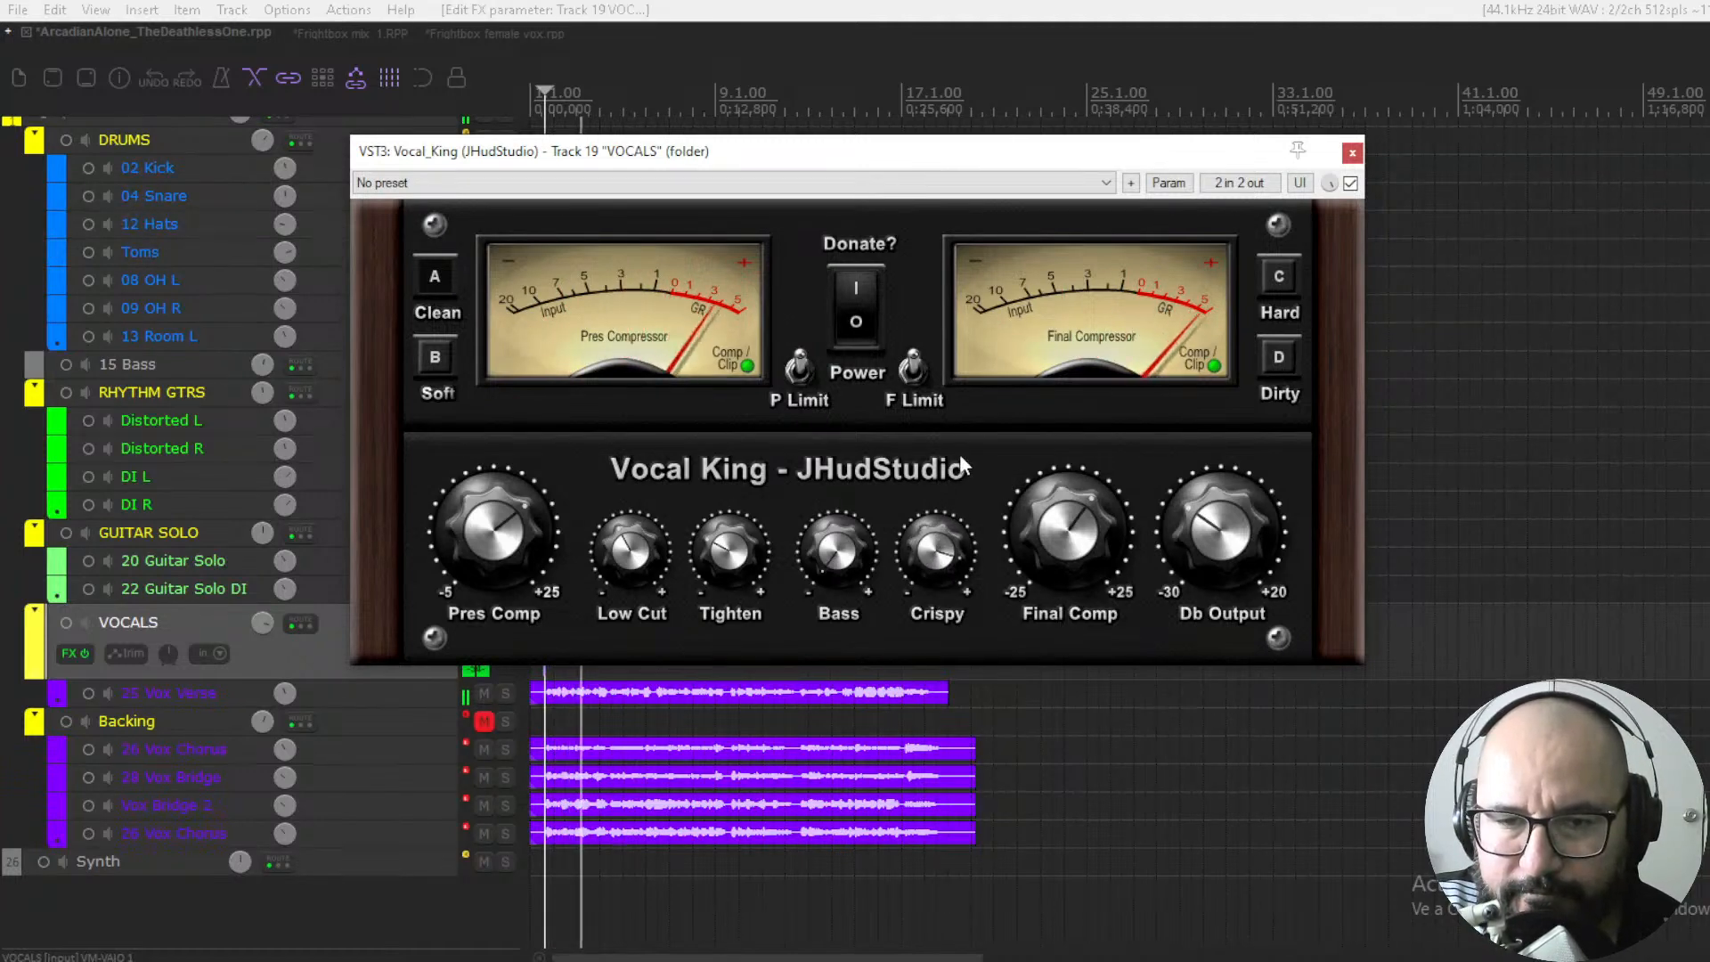
key("space")
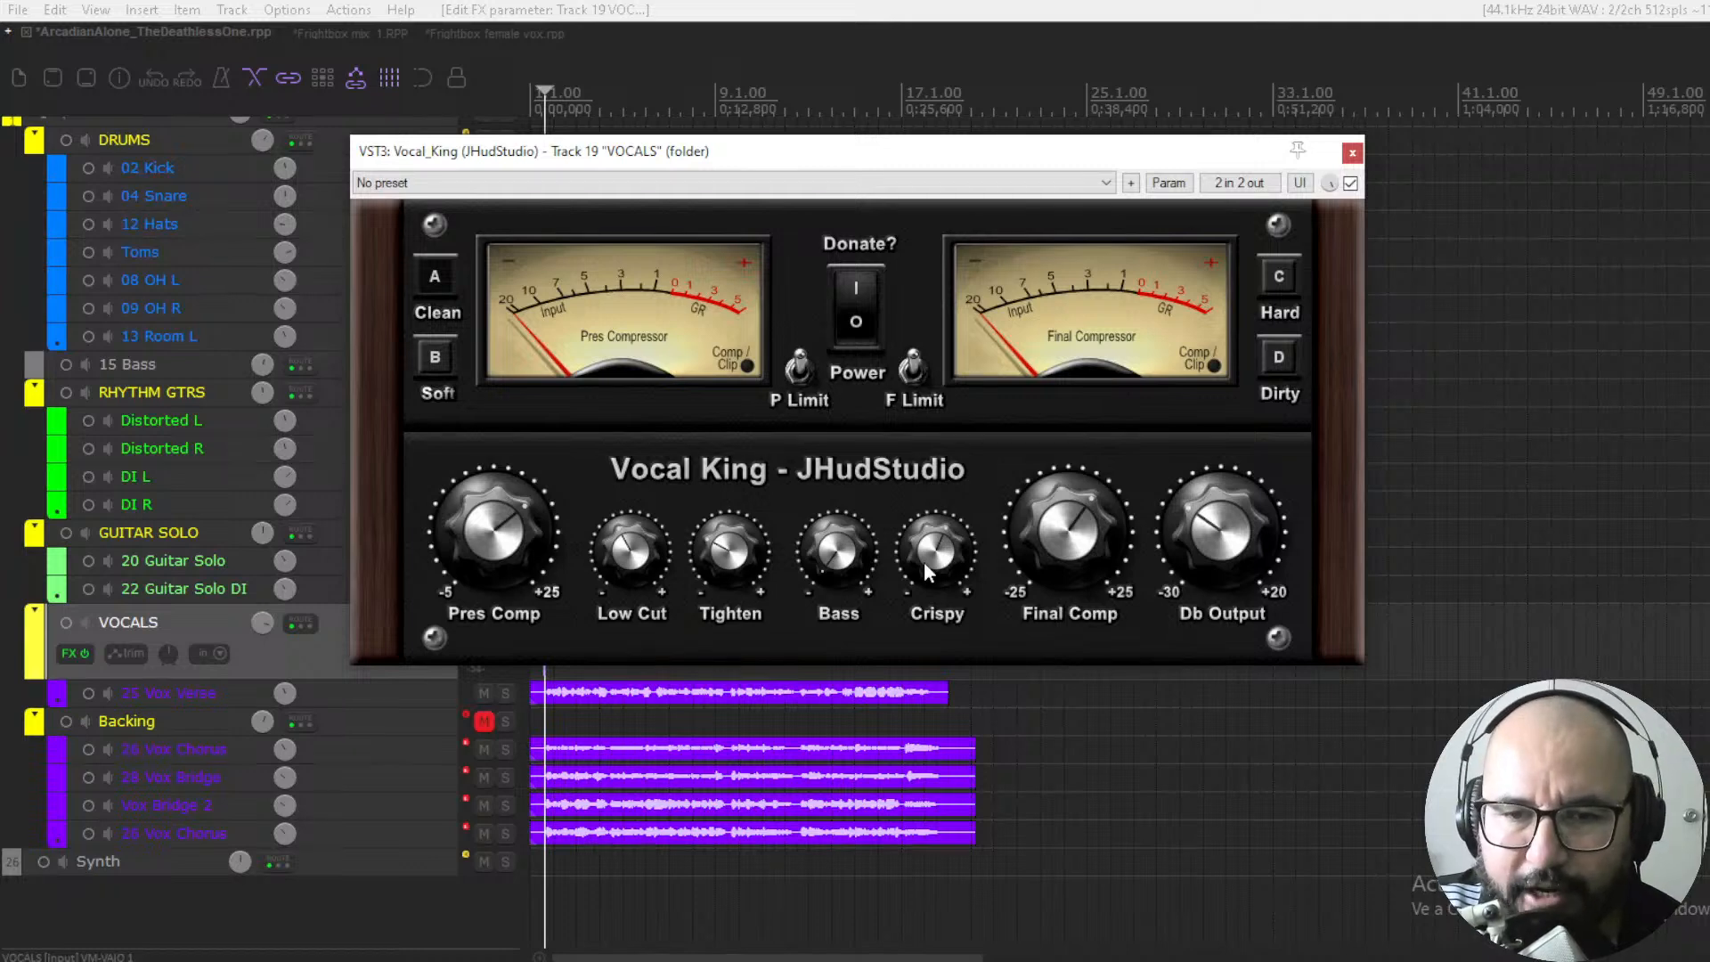
Play the soloed vocals and compare the sound with Vocal King bypassed and enabled
key("space")
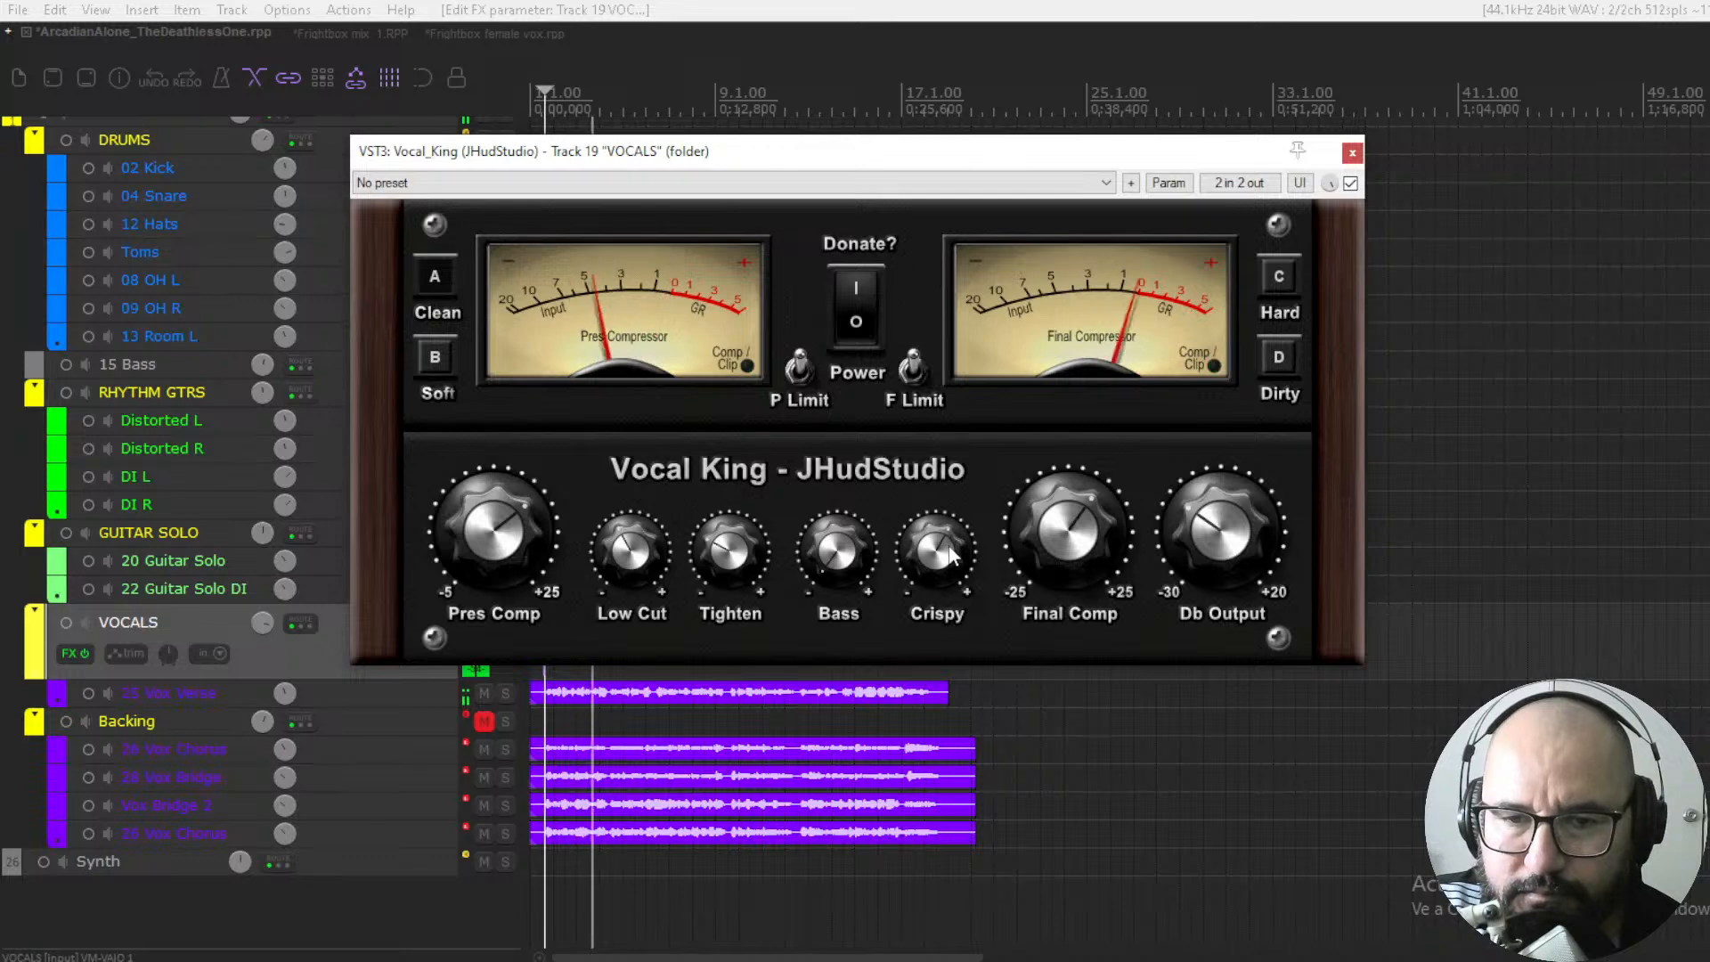
left_click(1350, 184)
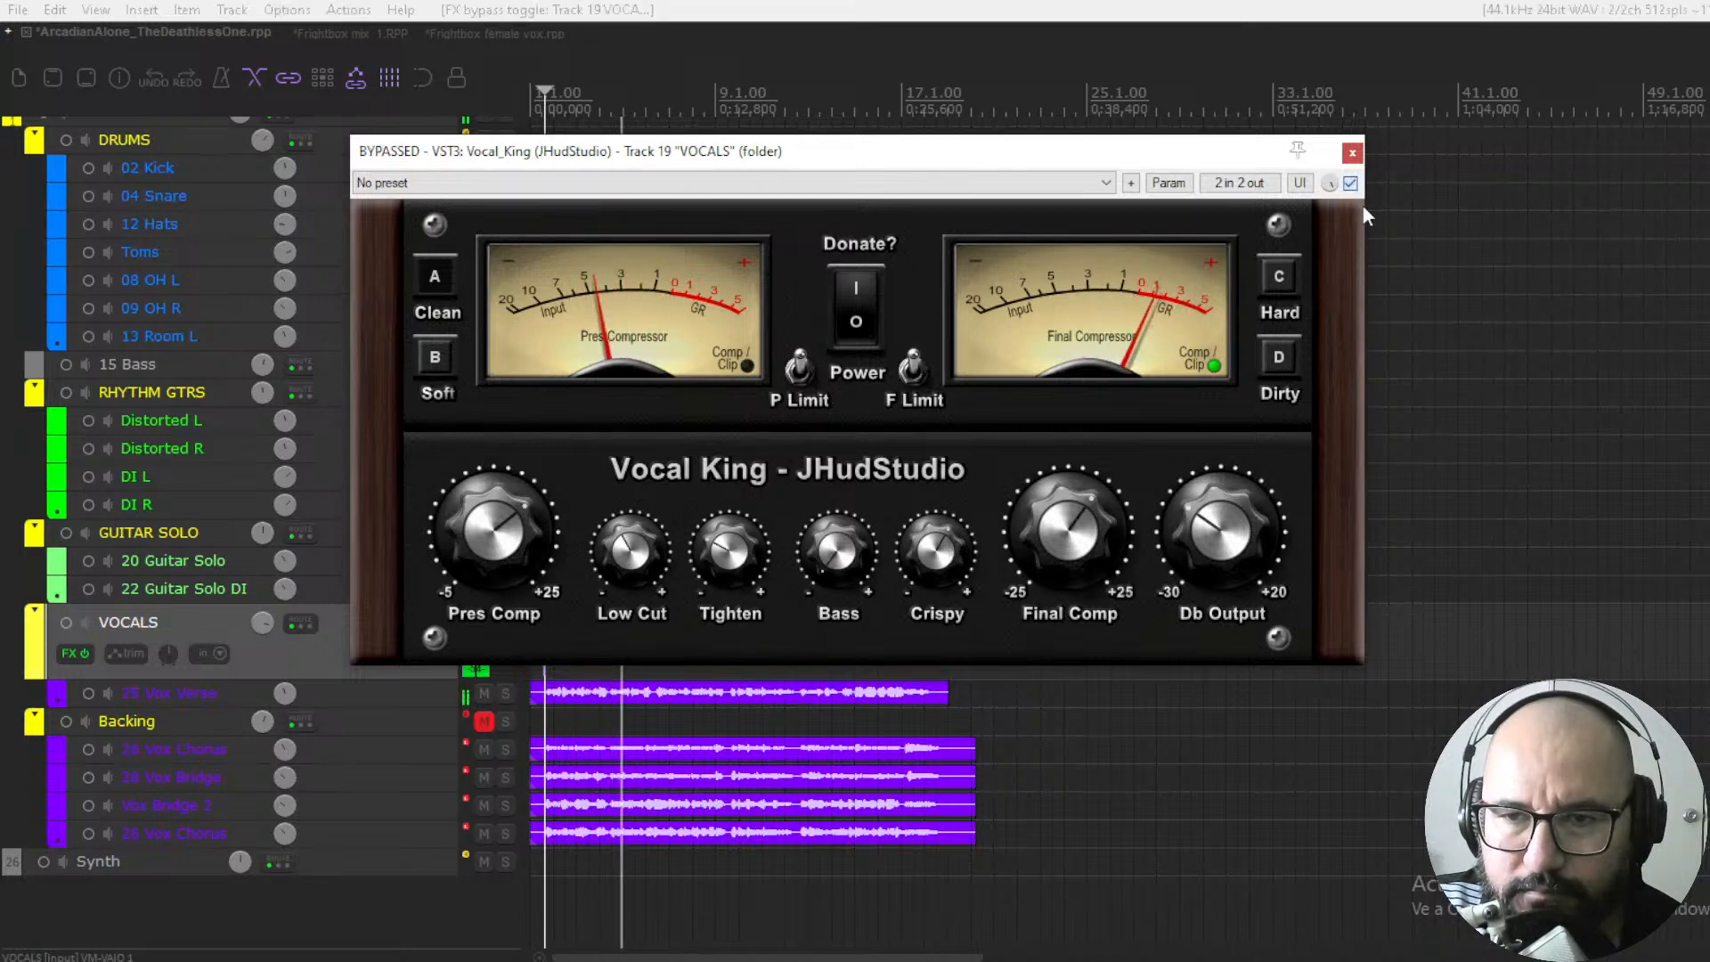
left_click(1351, 183)
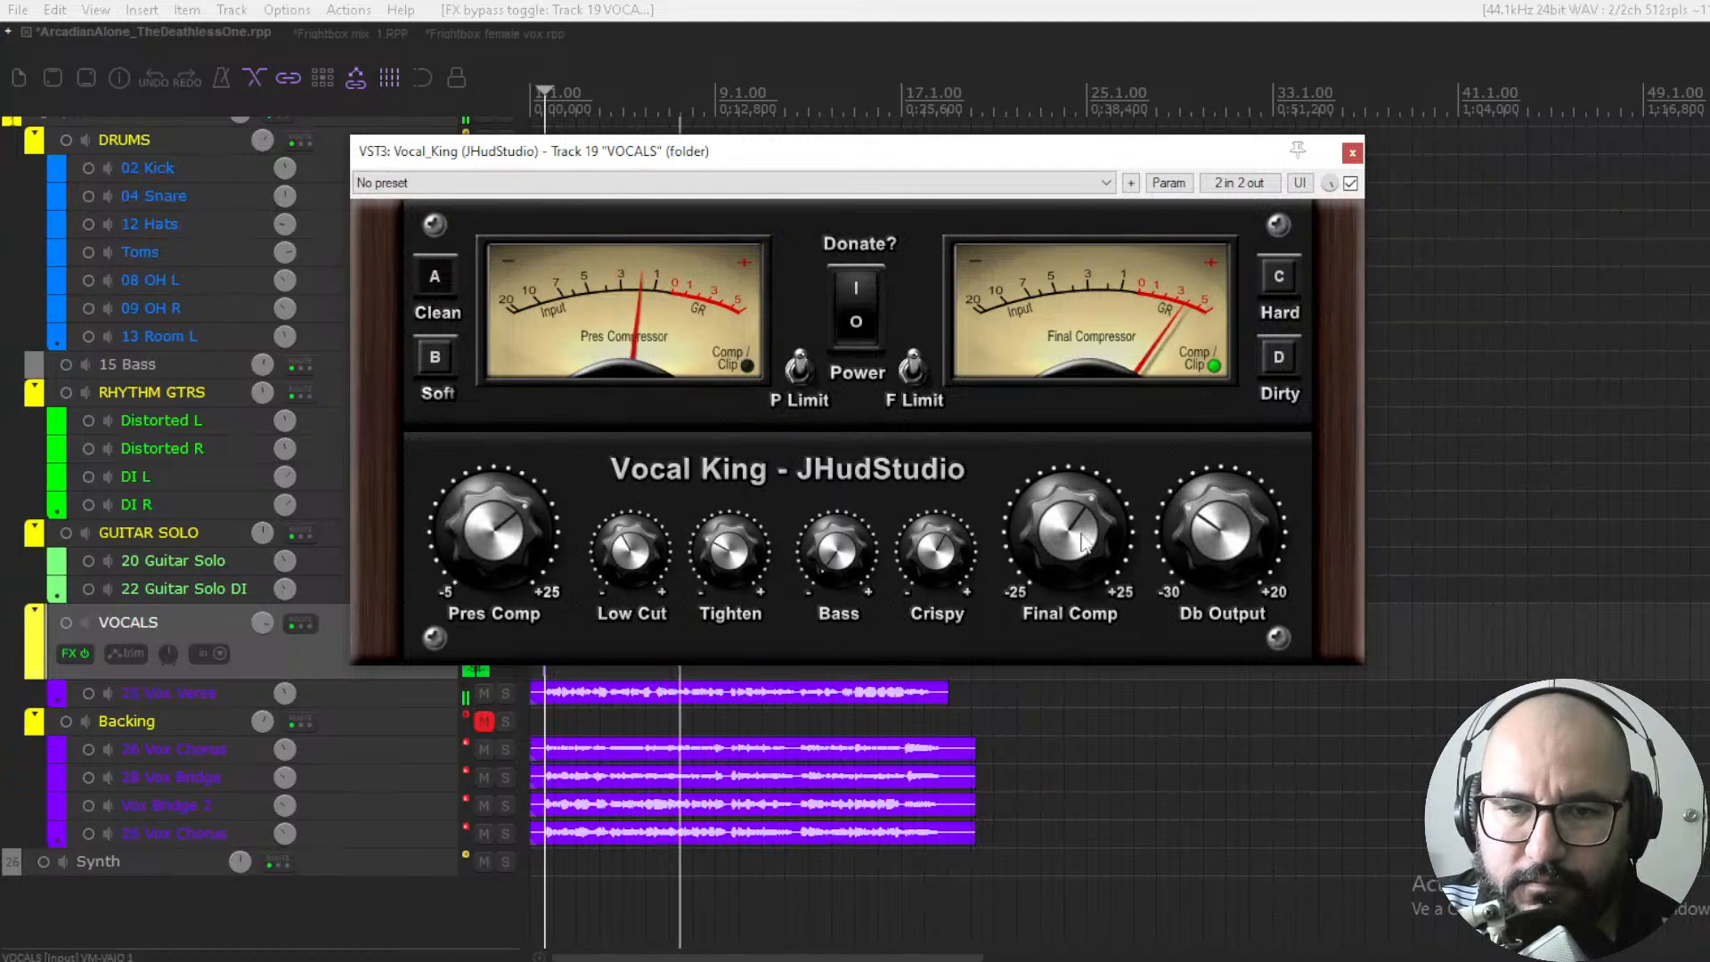
Fine-tune Final Comp and lower Crispy to its midpoint, checking the result against the bypassed vocals
left_click_drag(1074, 539, 1074, 564)
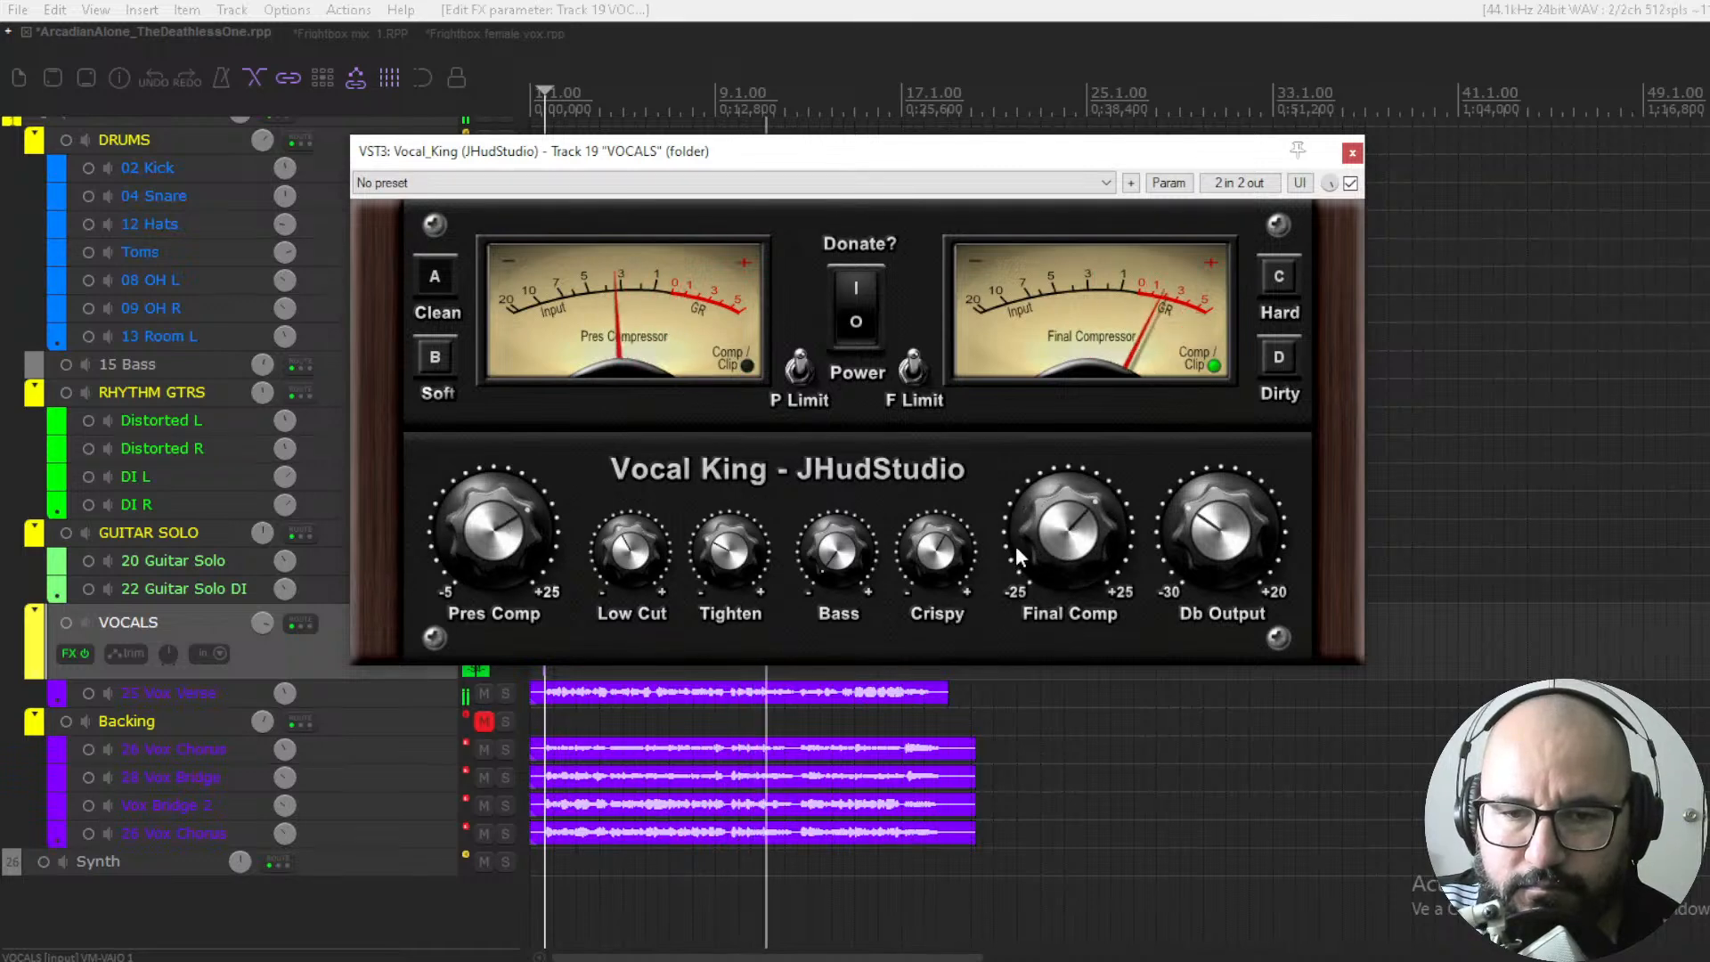
left_click_drag(946, 560, 951, 591)
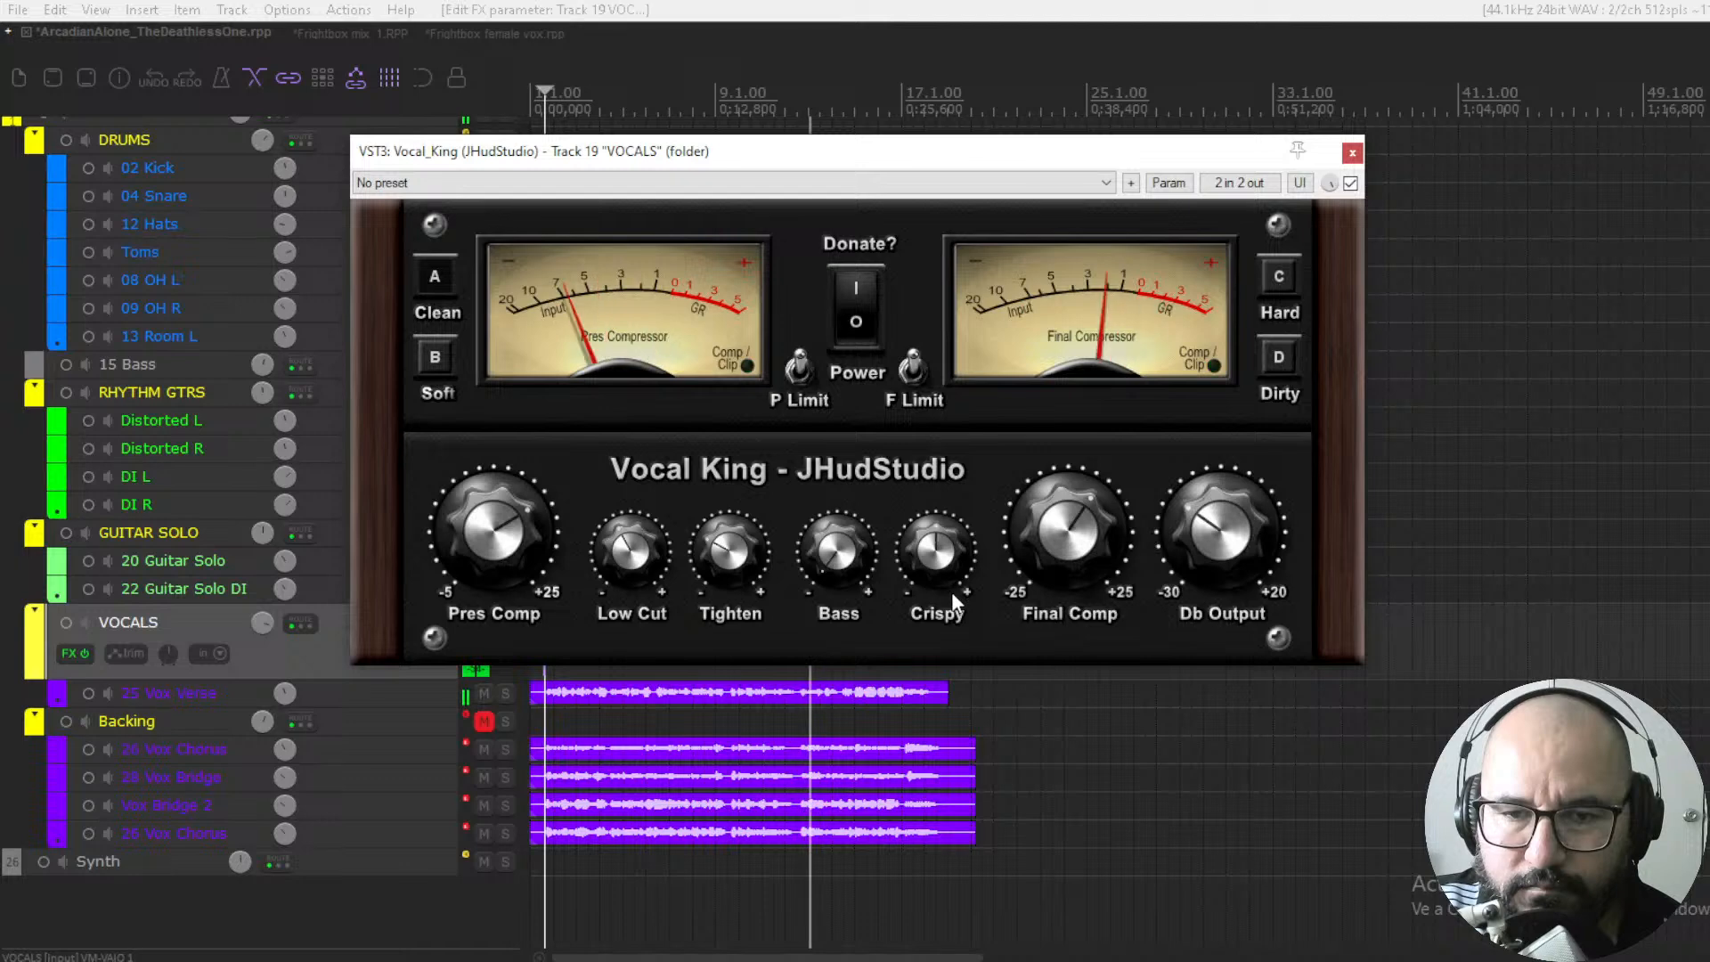
left_click(1350, 182)
left_click(1350, 182)
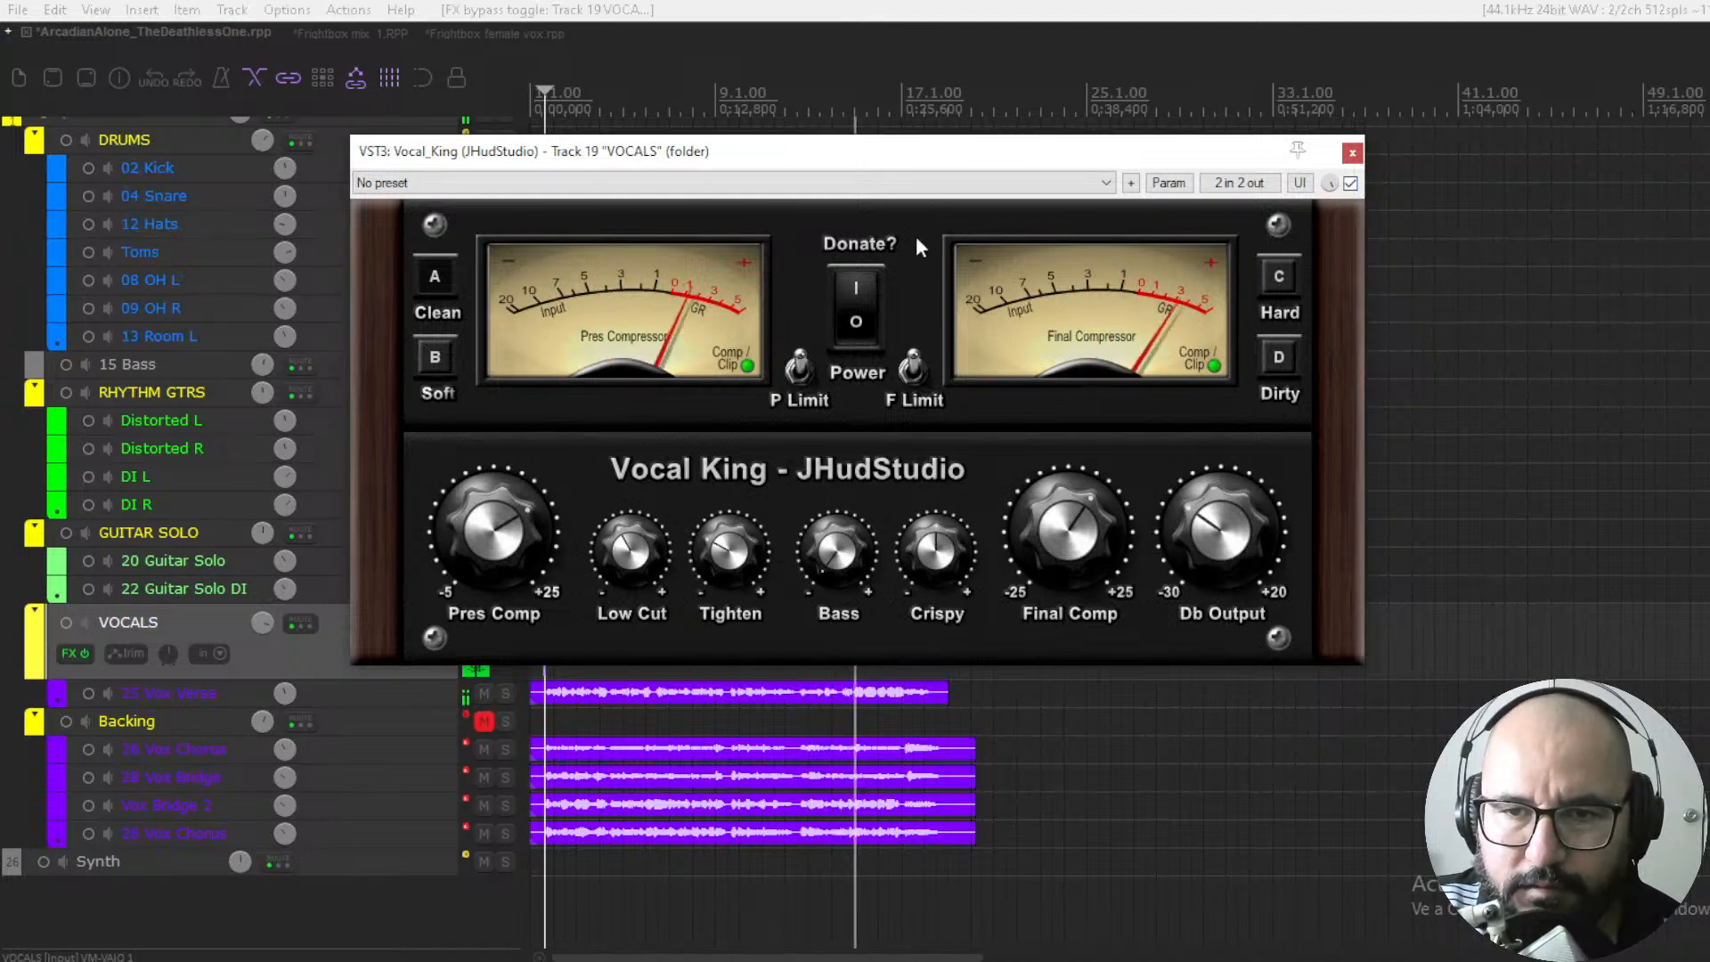
Move the Vocal King window clear of the VOCALS solo control, unsolo the track, and play the full mix from the start
left_click_drag(874, 151, 867, 127)
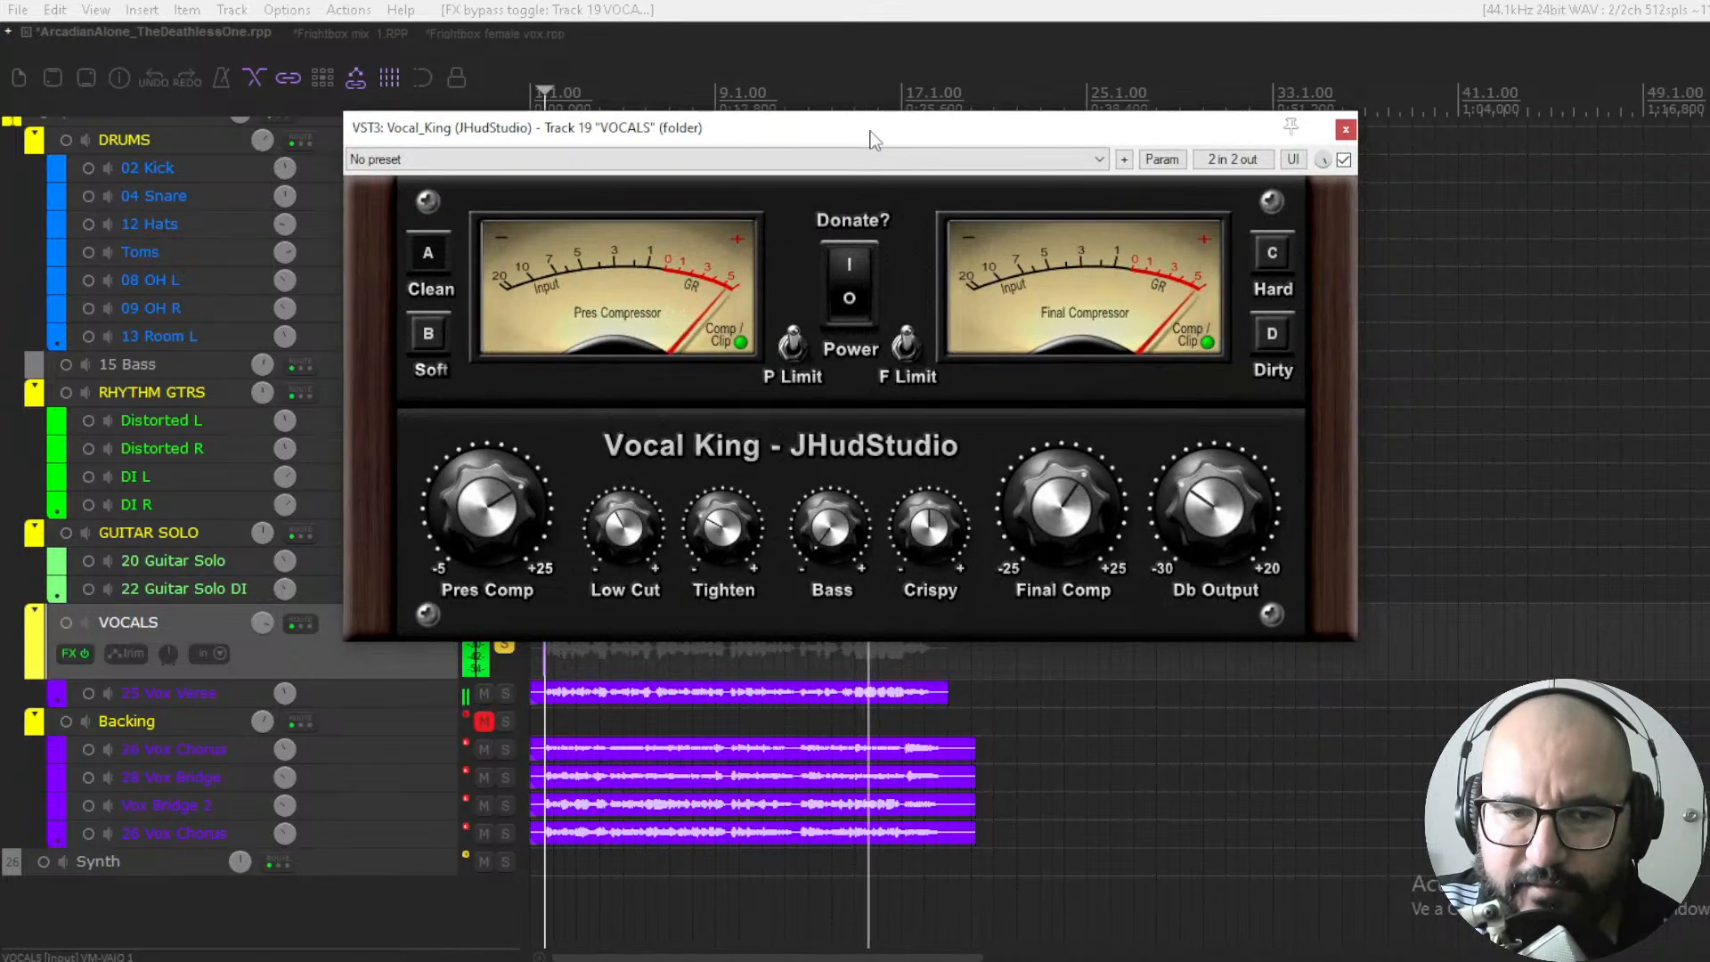
left_click(504, 645)
key("space")
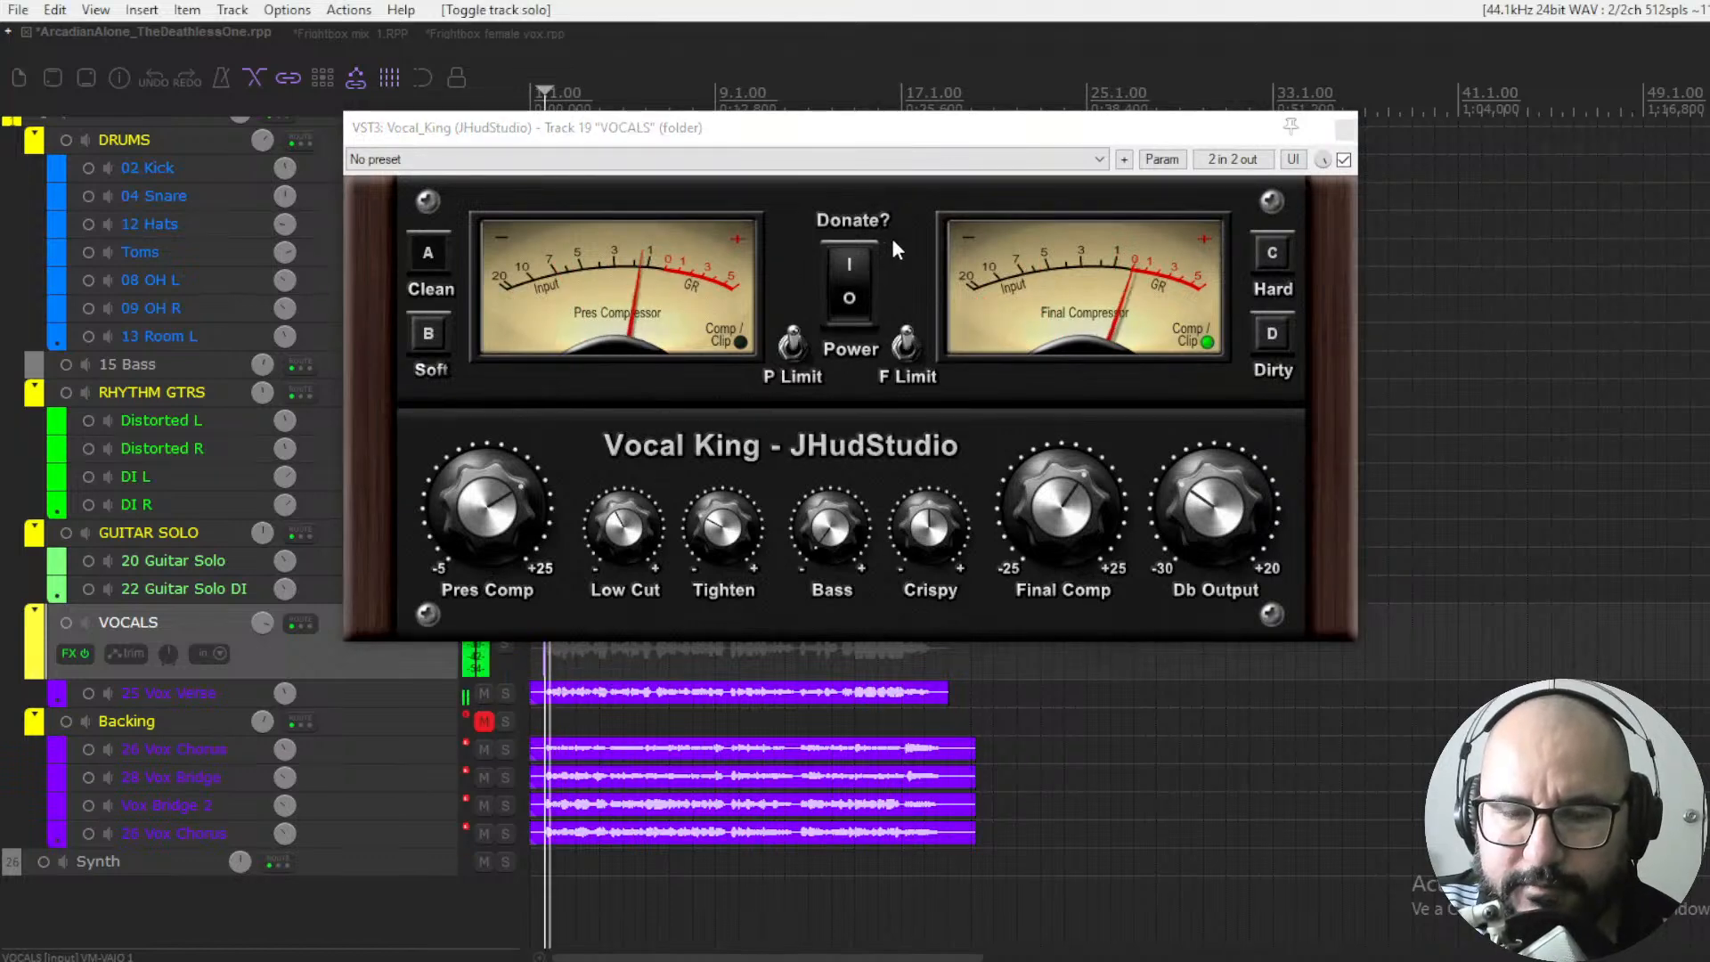
Fine-tune Db Output within the full mix and bypass Vocal King for comparison
left_click_drag(1208, 510, 1212, 519)
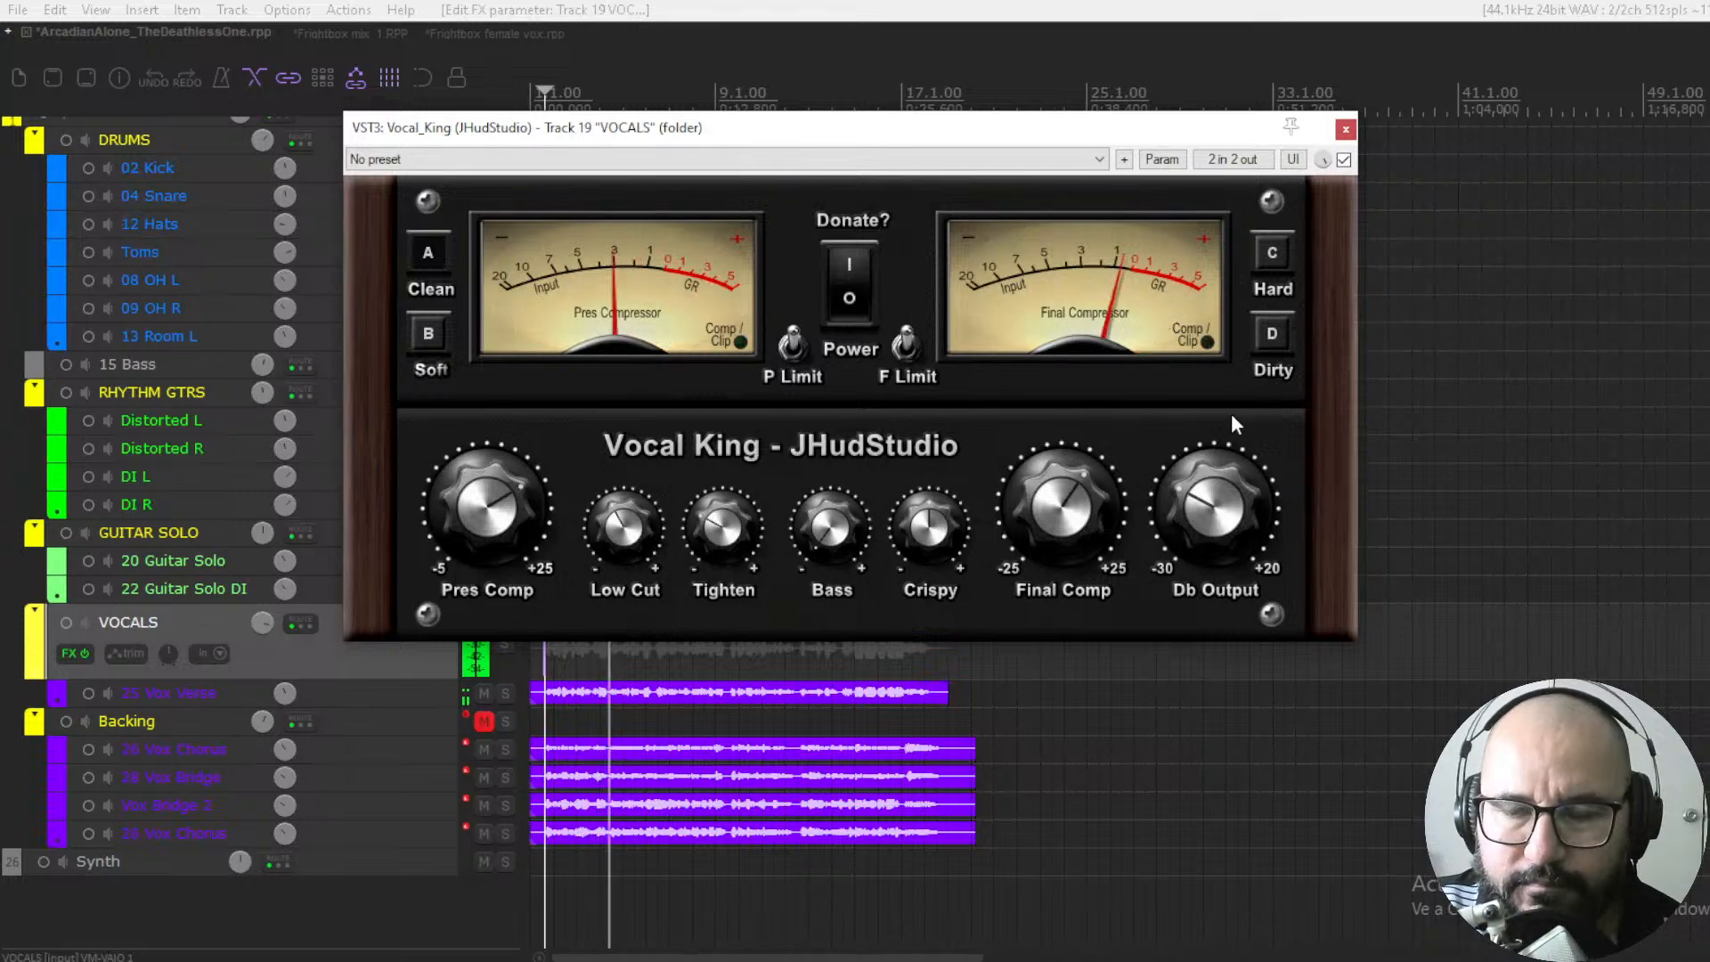
left_click(1343, 160)
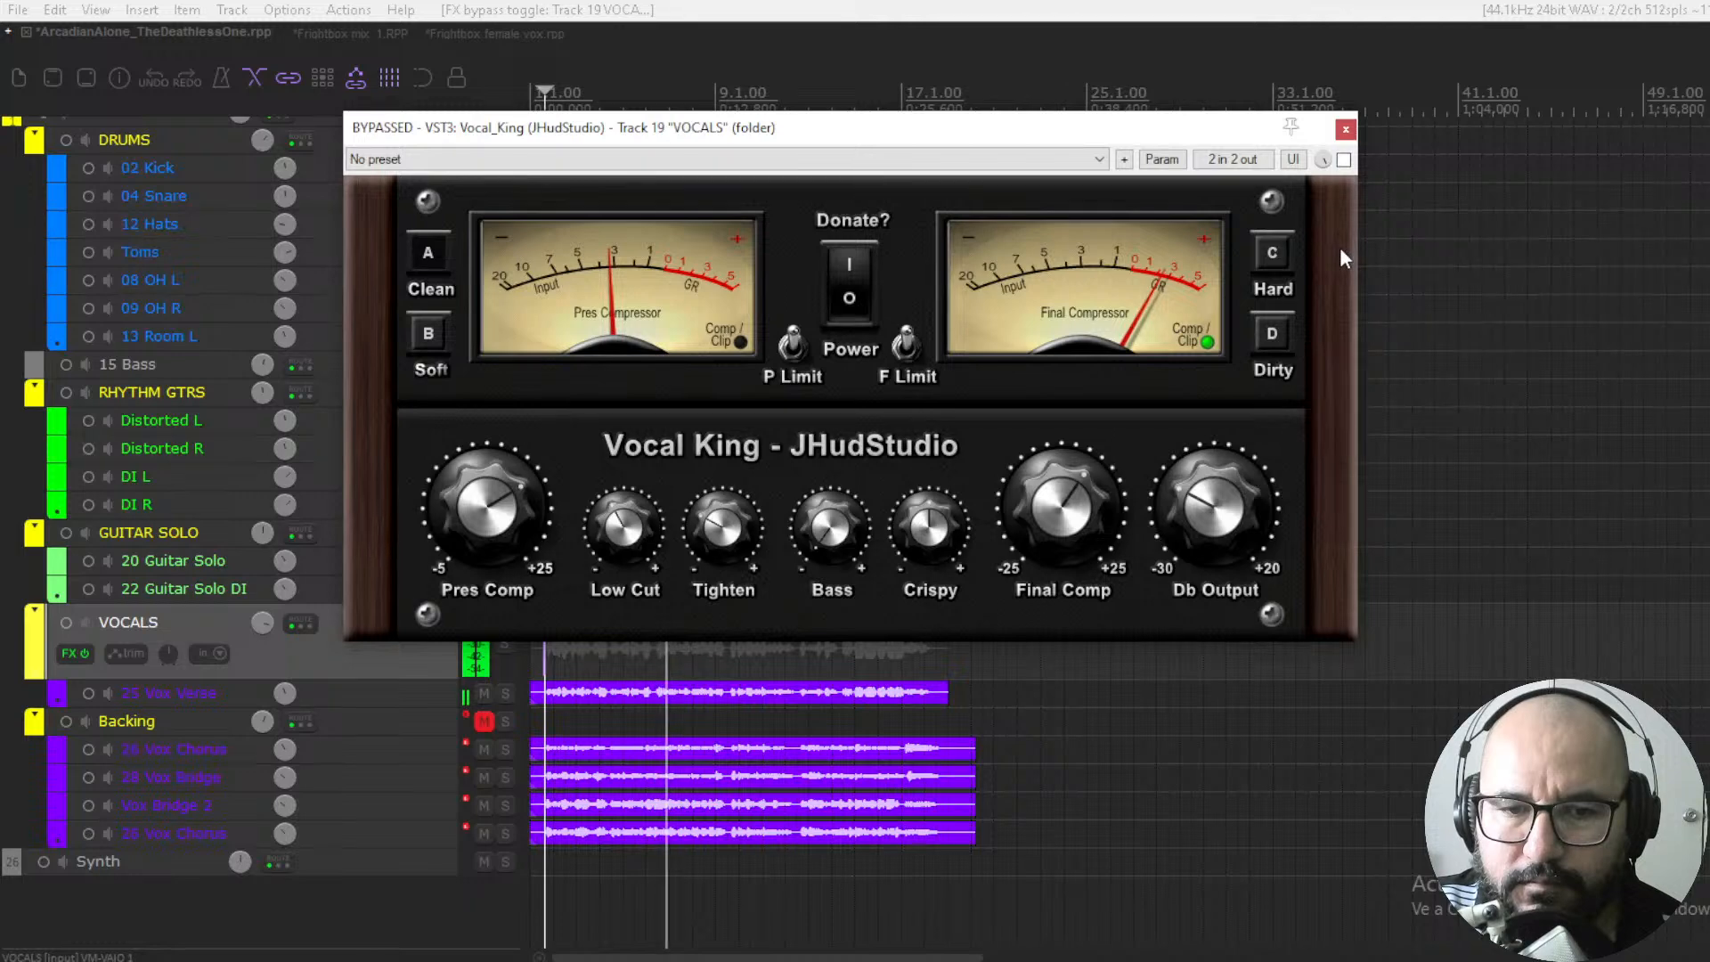
Re-enable Vocal King, fine-tune Pres Comp and Final Comp, and compare the mix against the bypassed vocals
left_click(1342, 161)
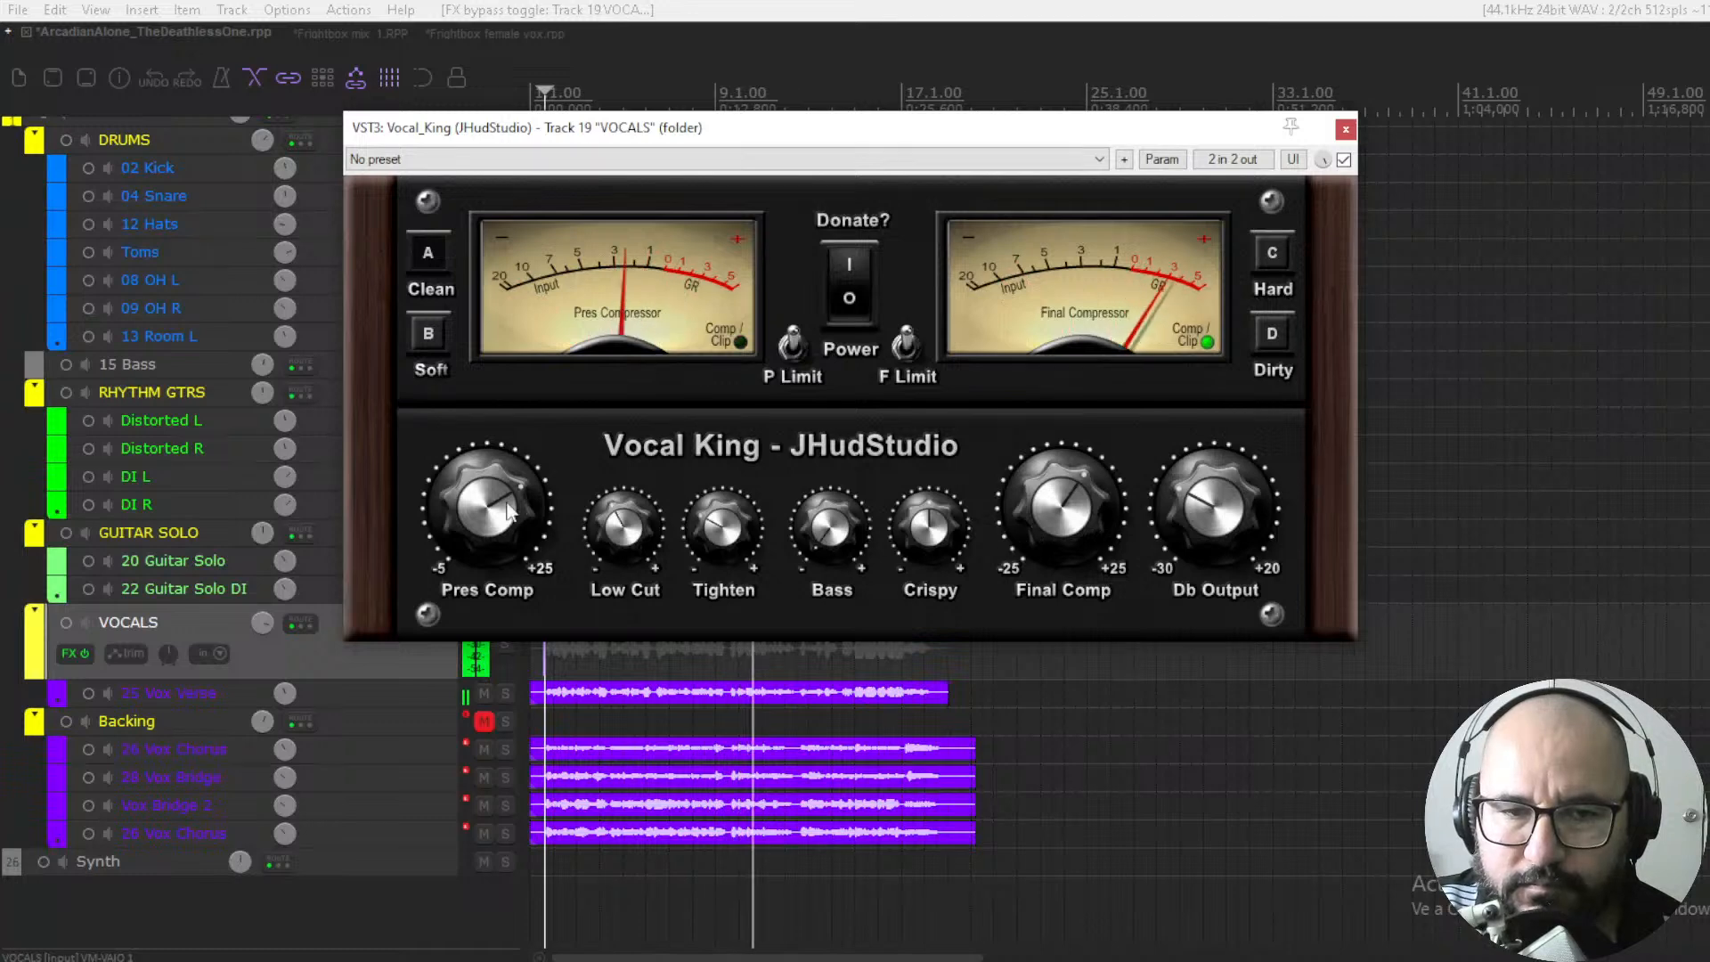
left_click_drag(514, 497, 514, 491)
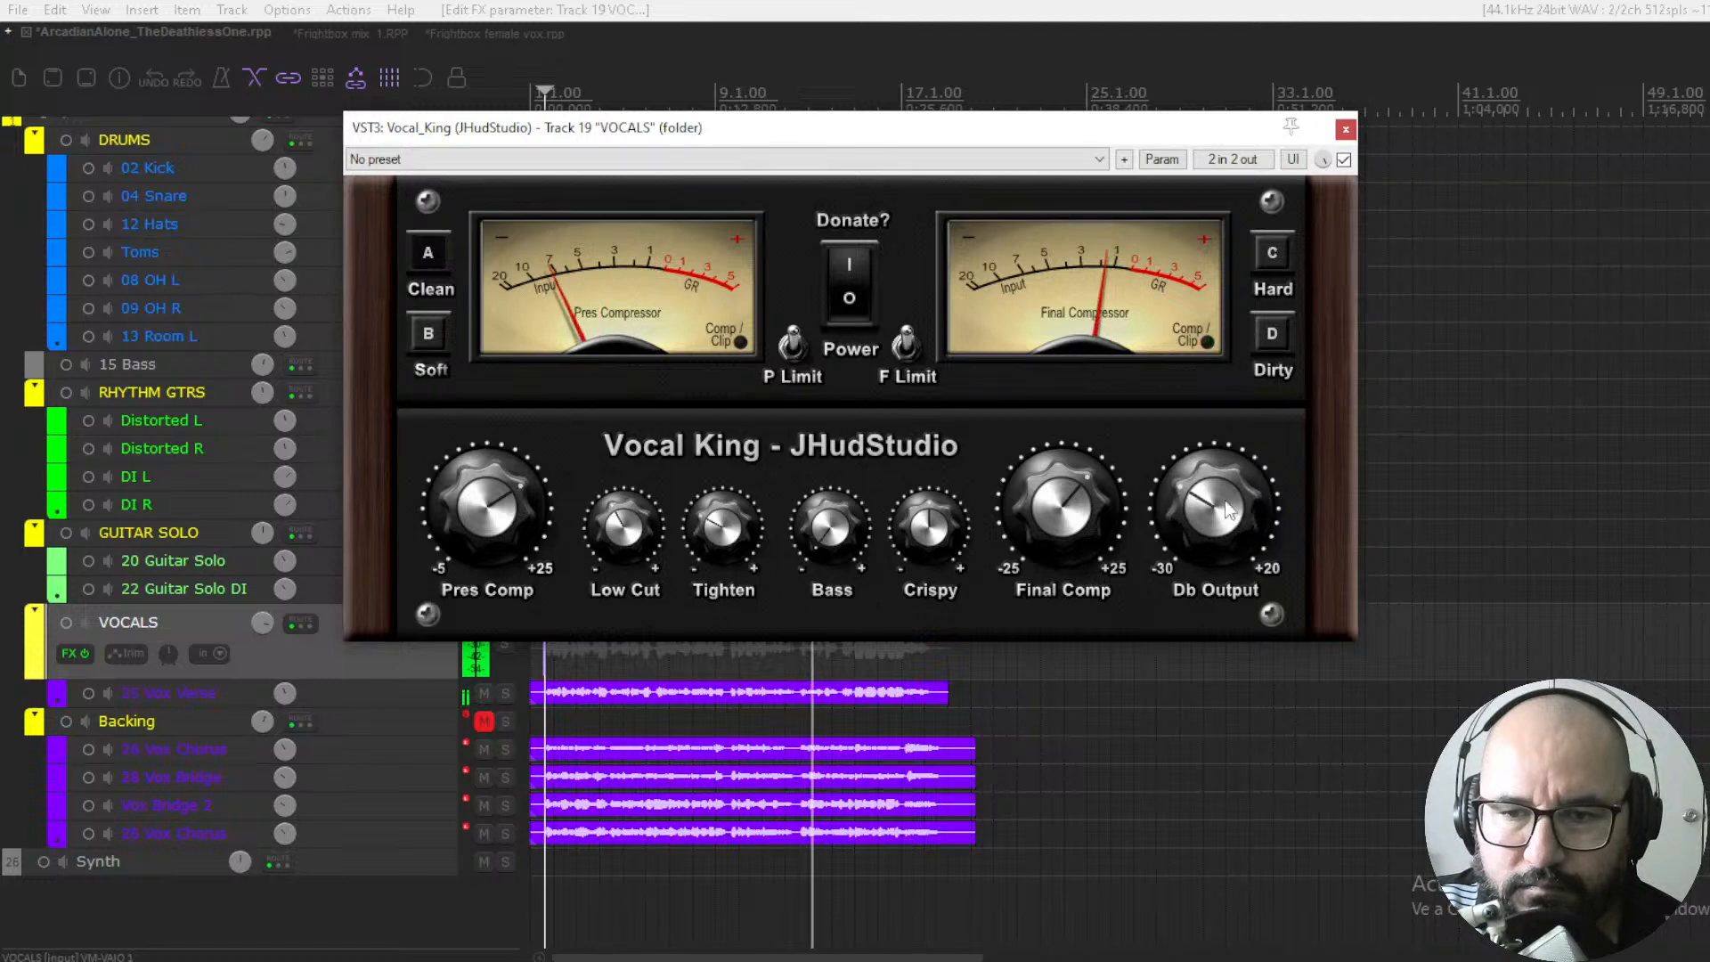
left_click(1343, 160)
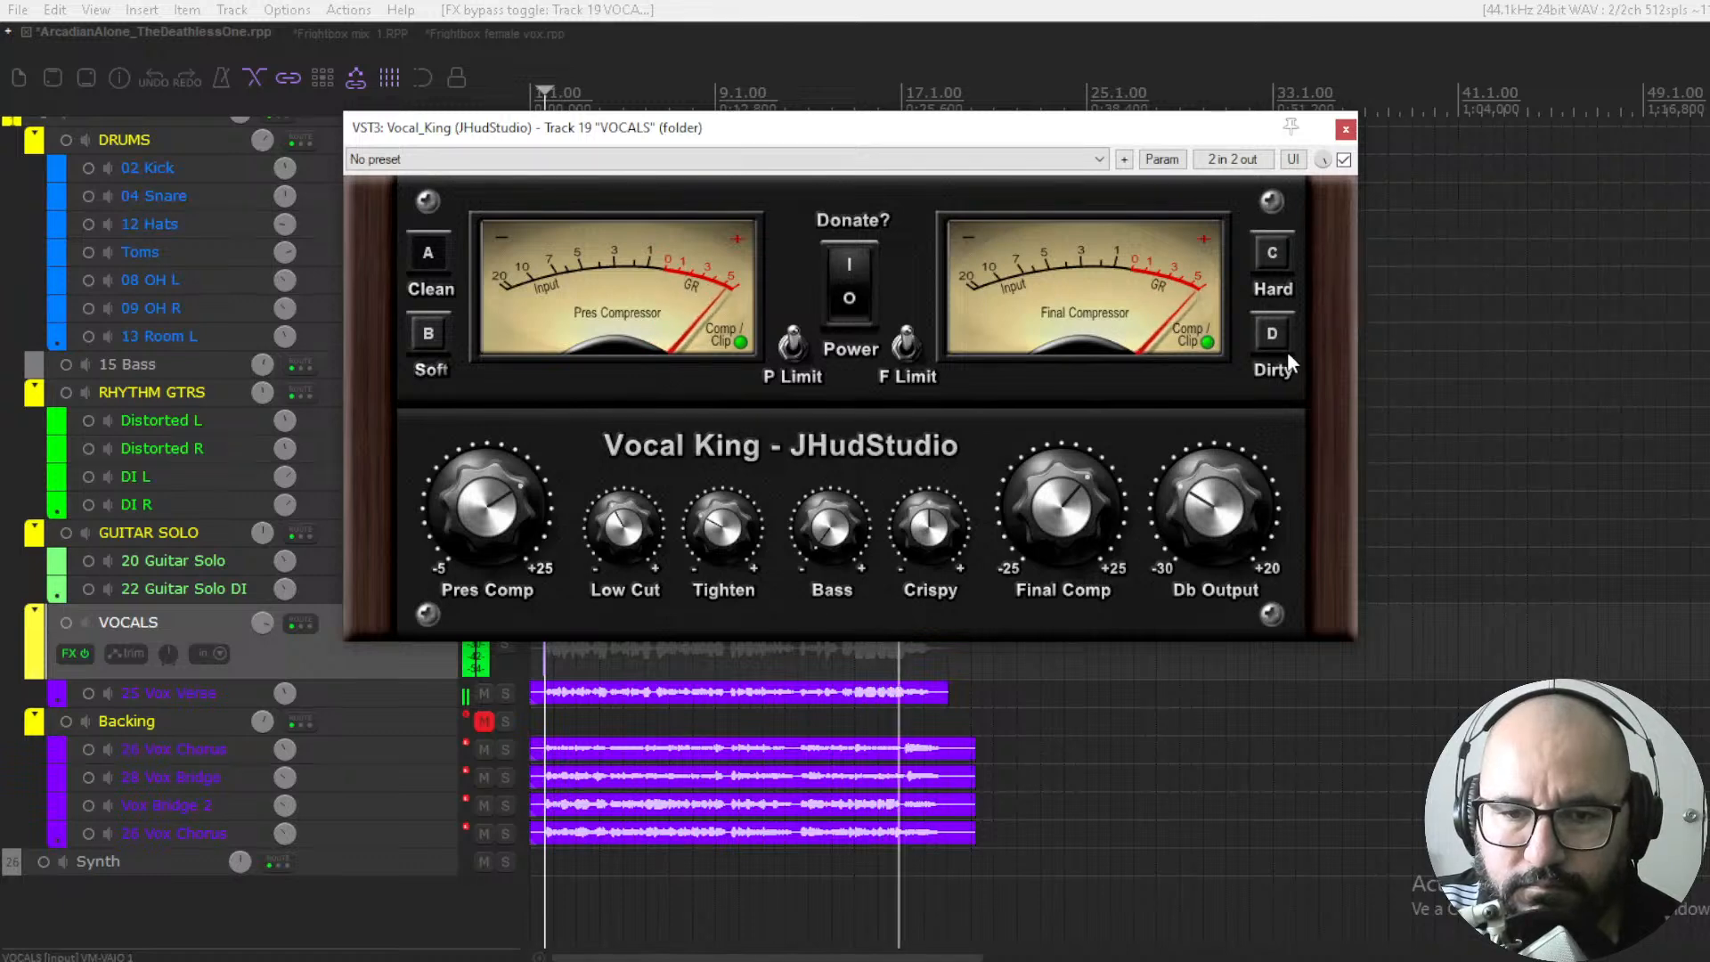
left_click(1069, 522)
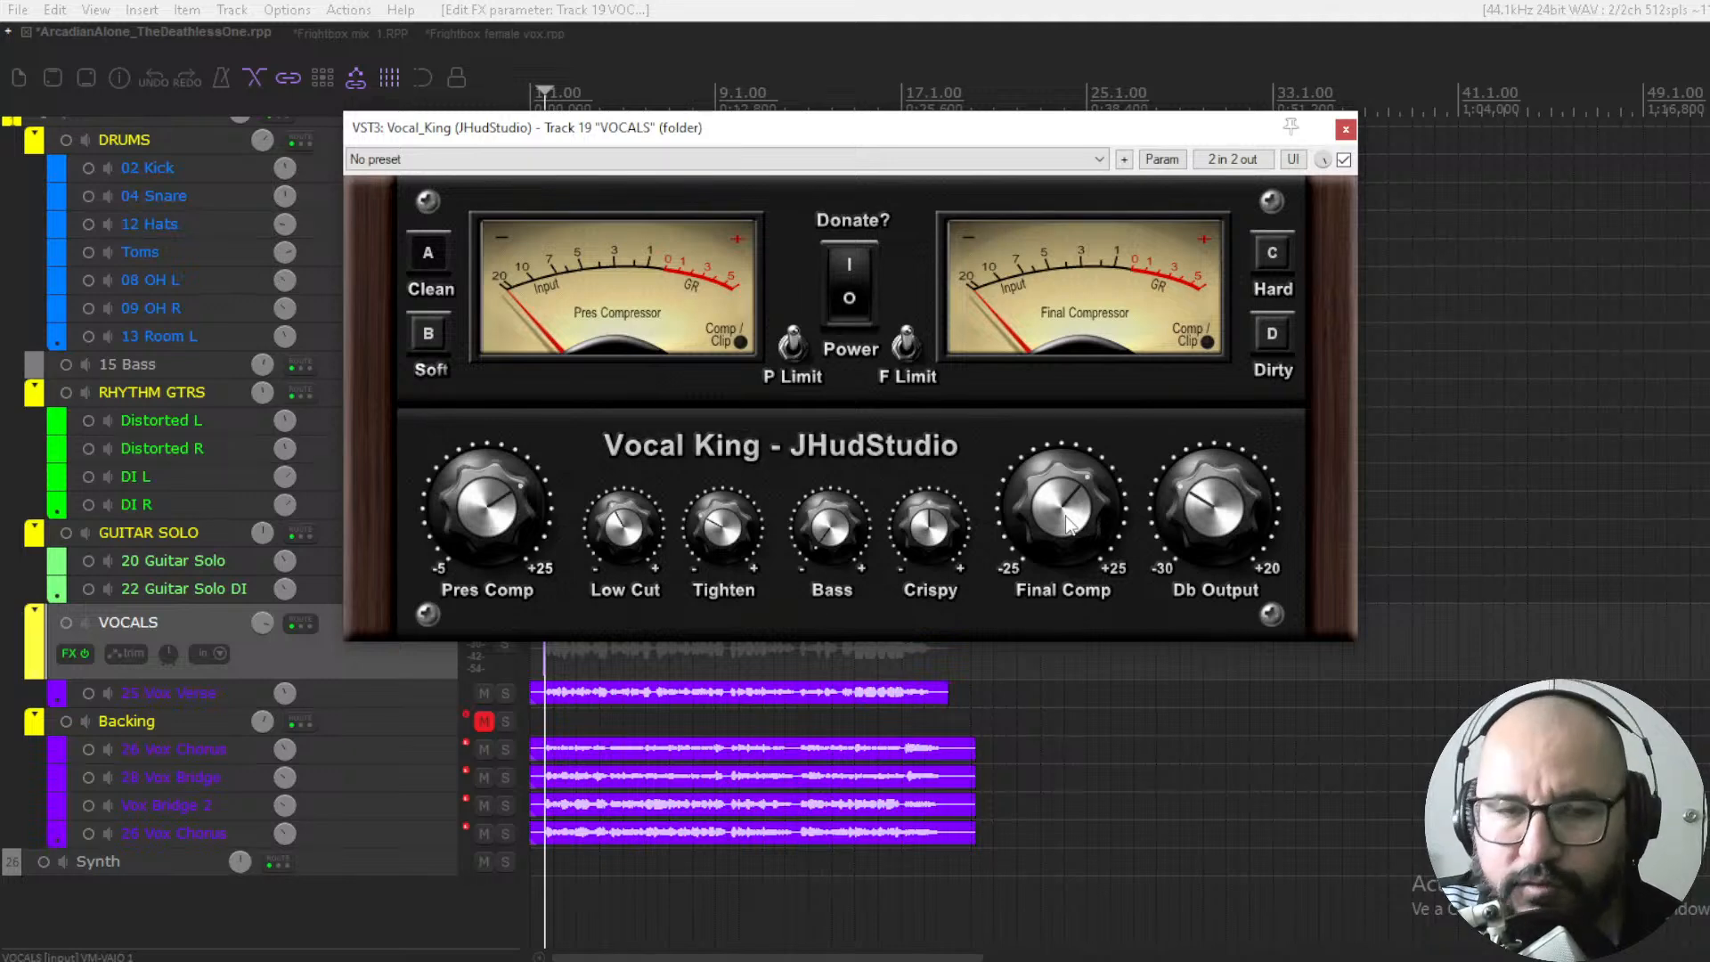
Play the full mix from the start, fine-tune Db Output, and compare Vocal King bypassed and enabled
key("space")
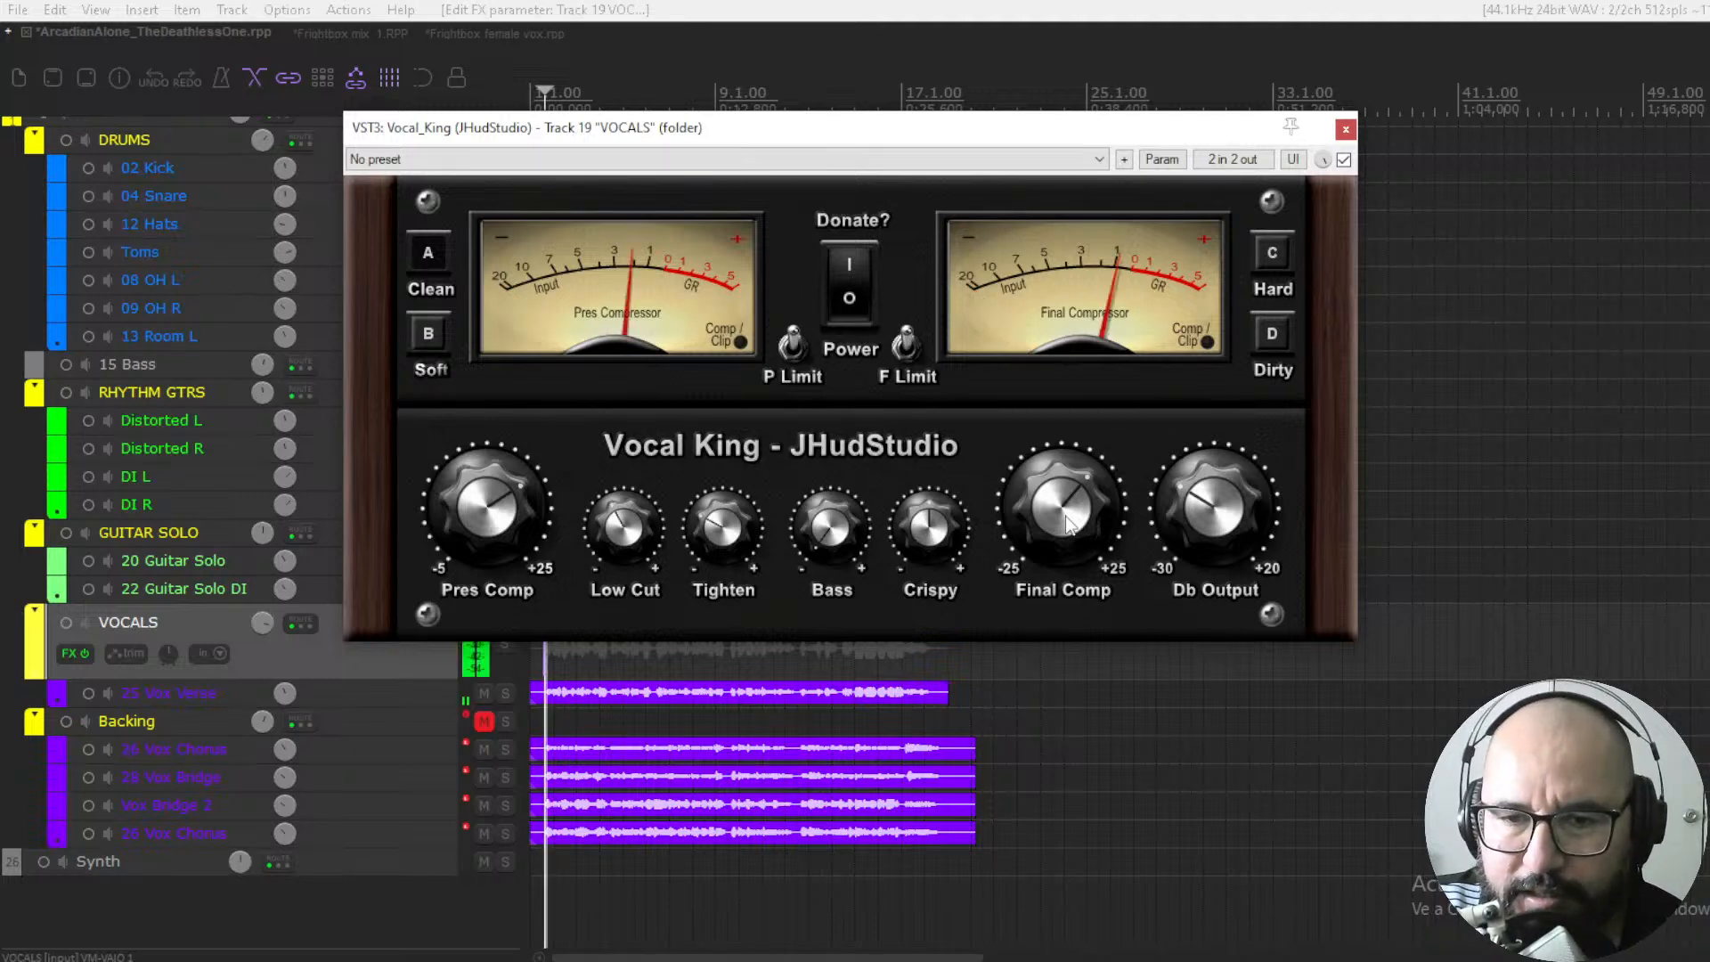
left_click(1342, 165)
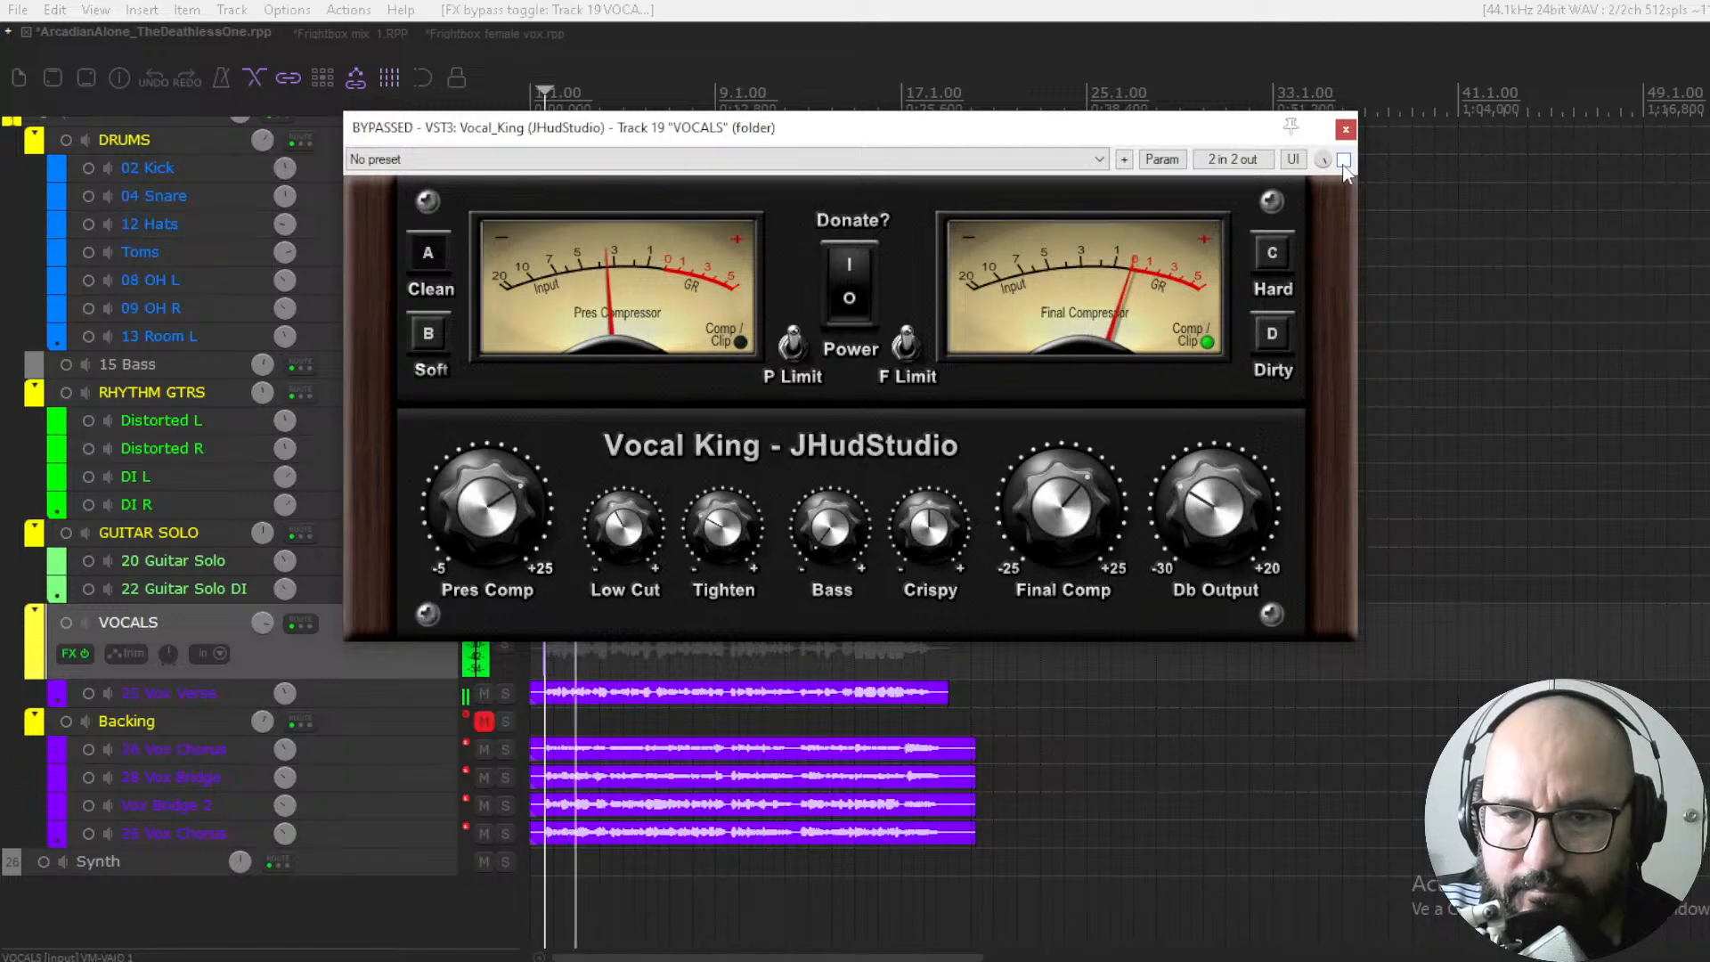
left_click(1342, 162)
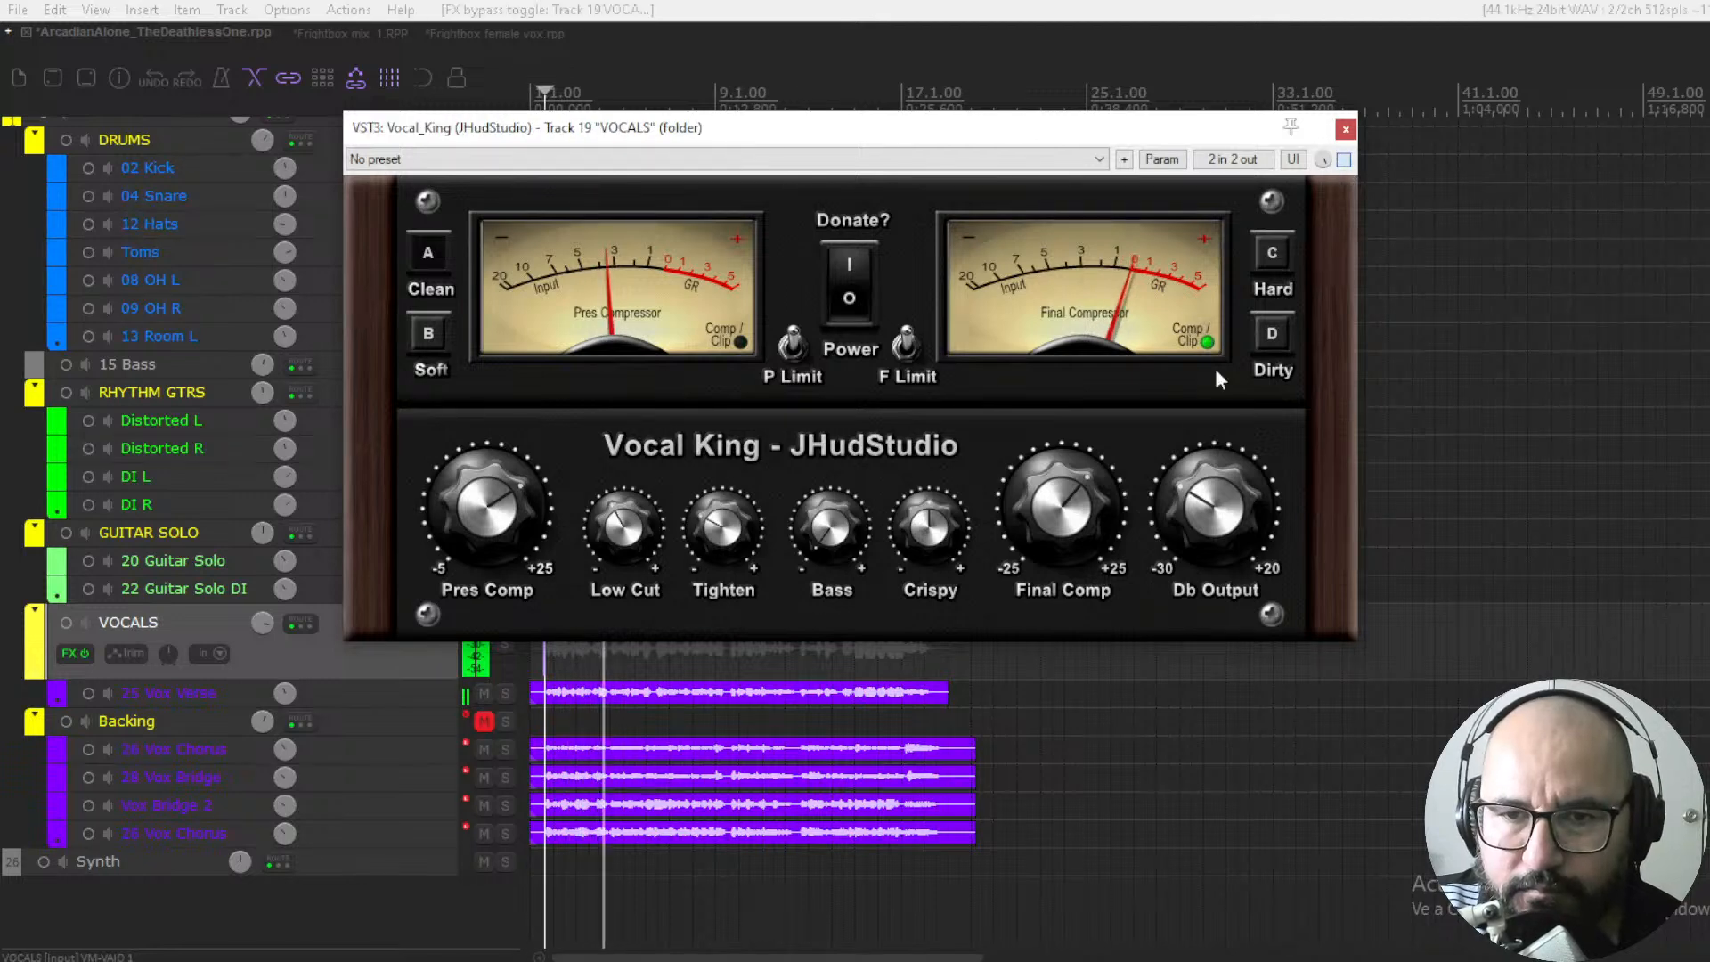
left_click_drag(1197, 498, 1197, 502)
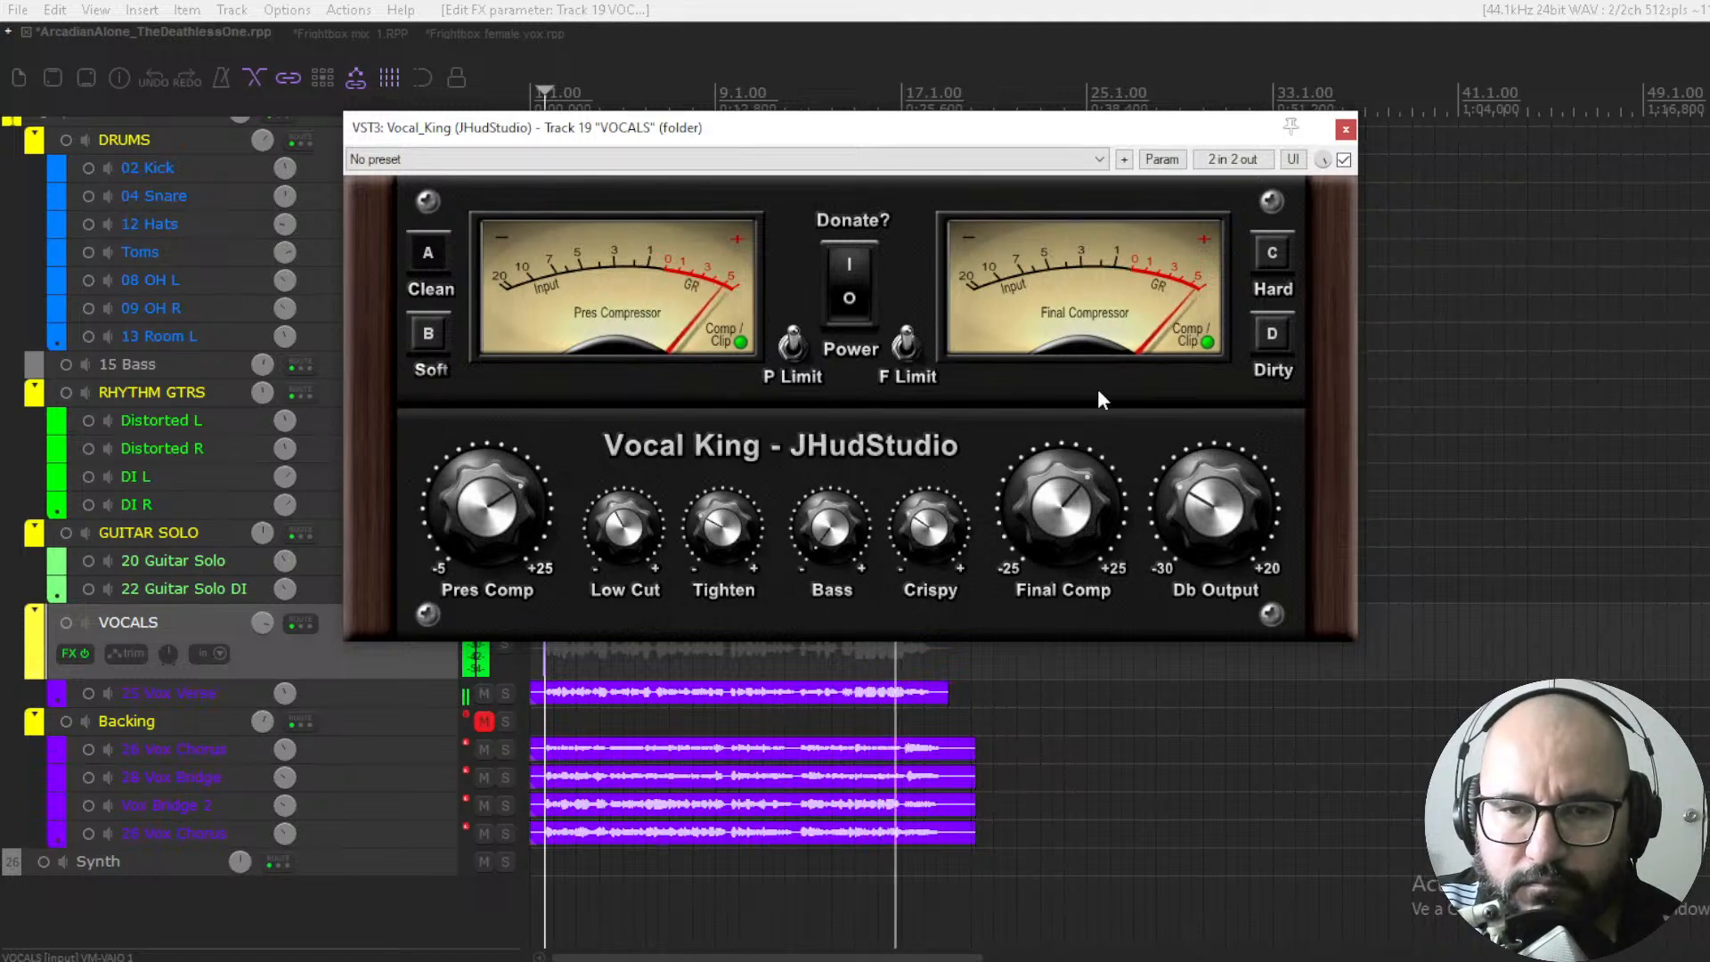
left_click(1344, 160)
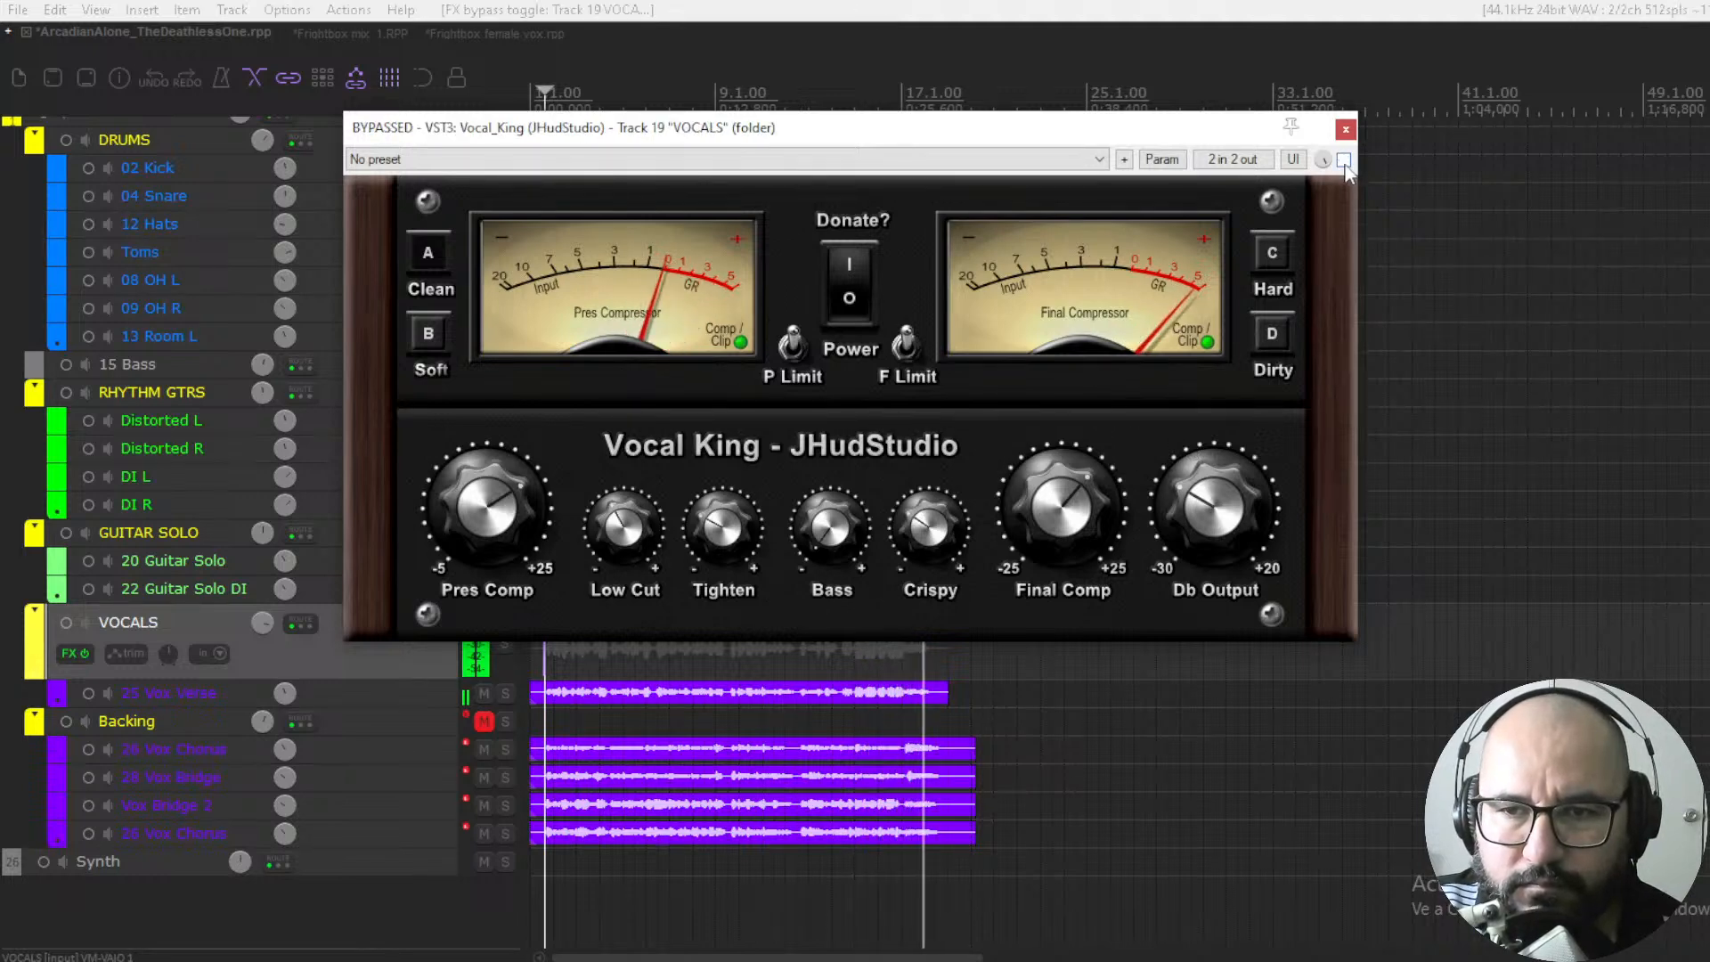
left_click(1343, 160)
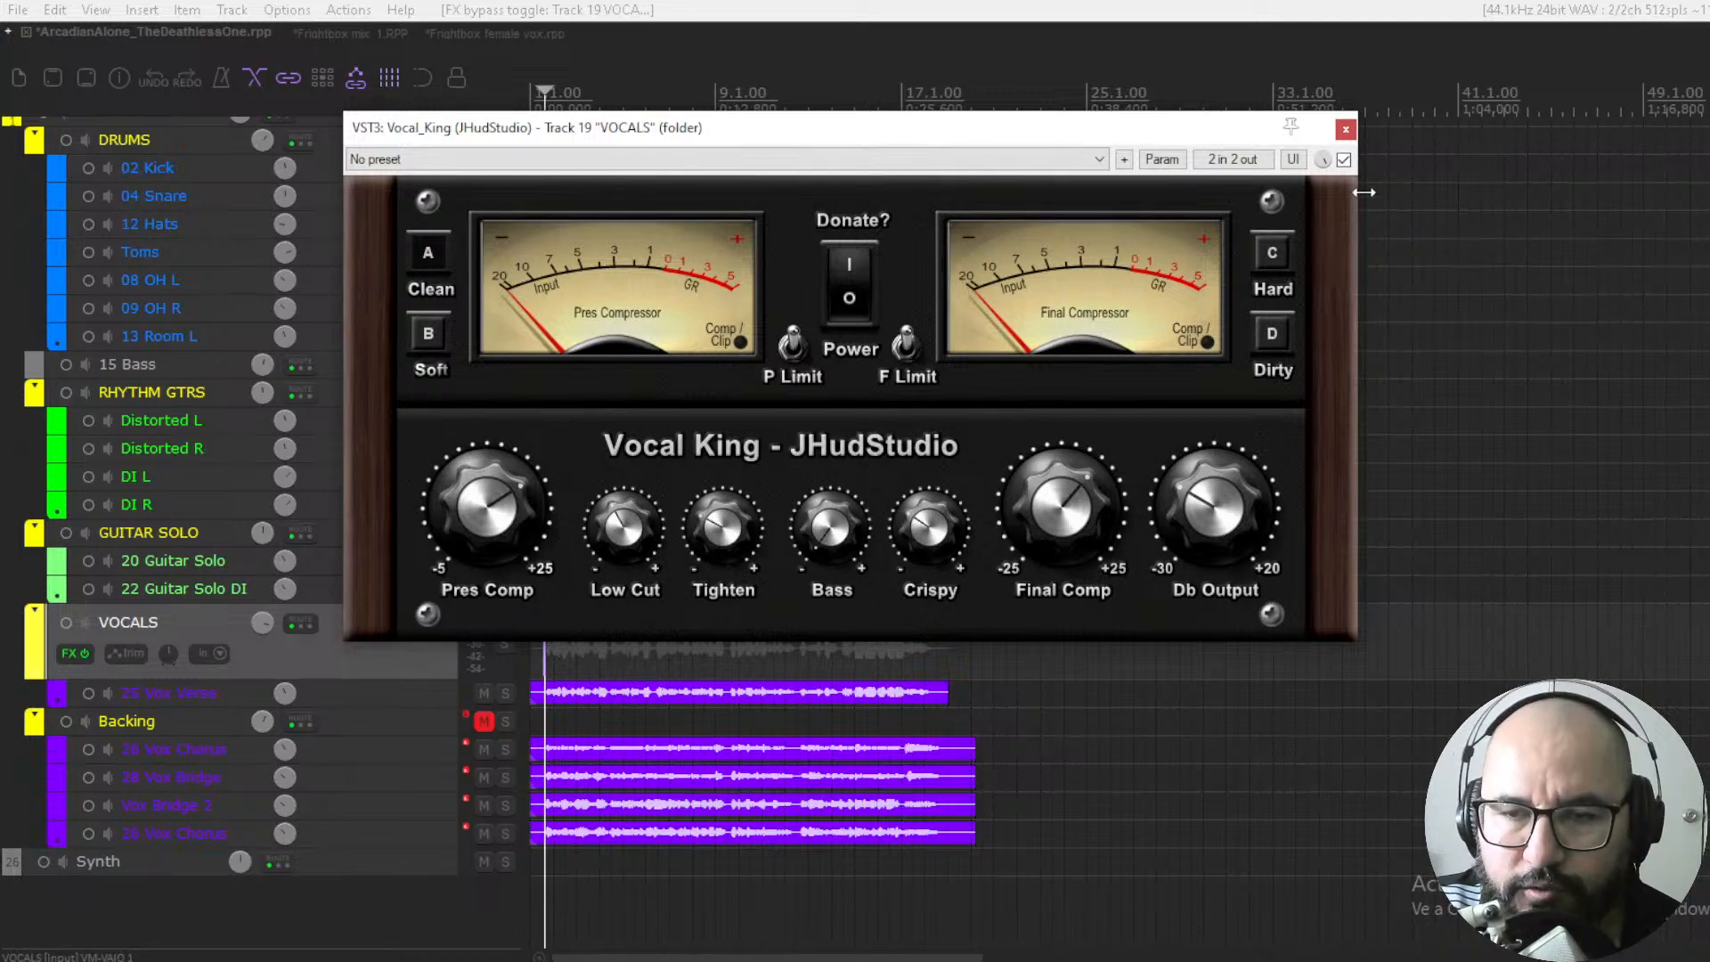
Bypass Vocal King on the VOCALS track, close its window, and switch to the Frightbox mix_1.RPP project
left_click(1344, 160)
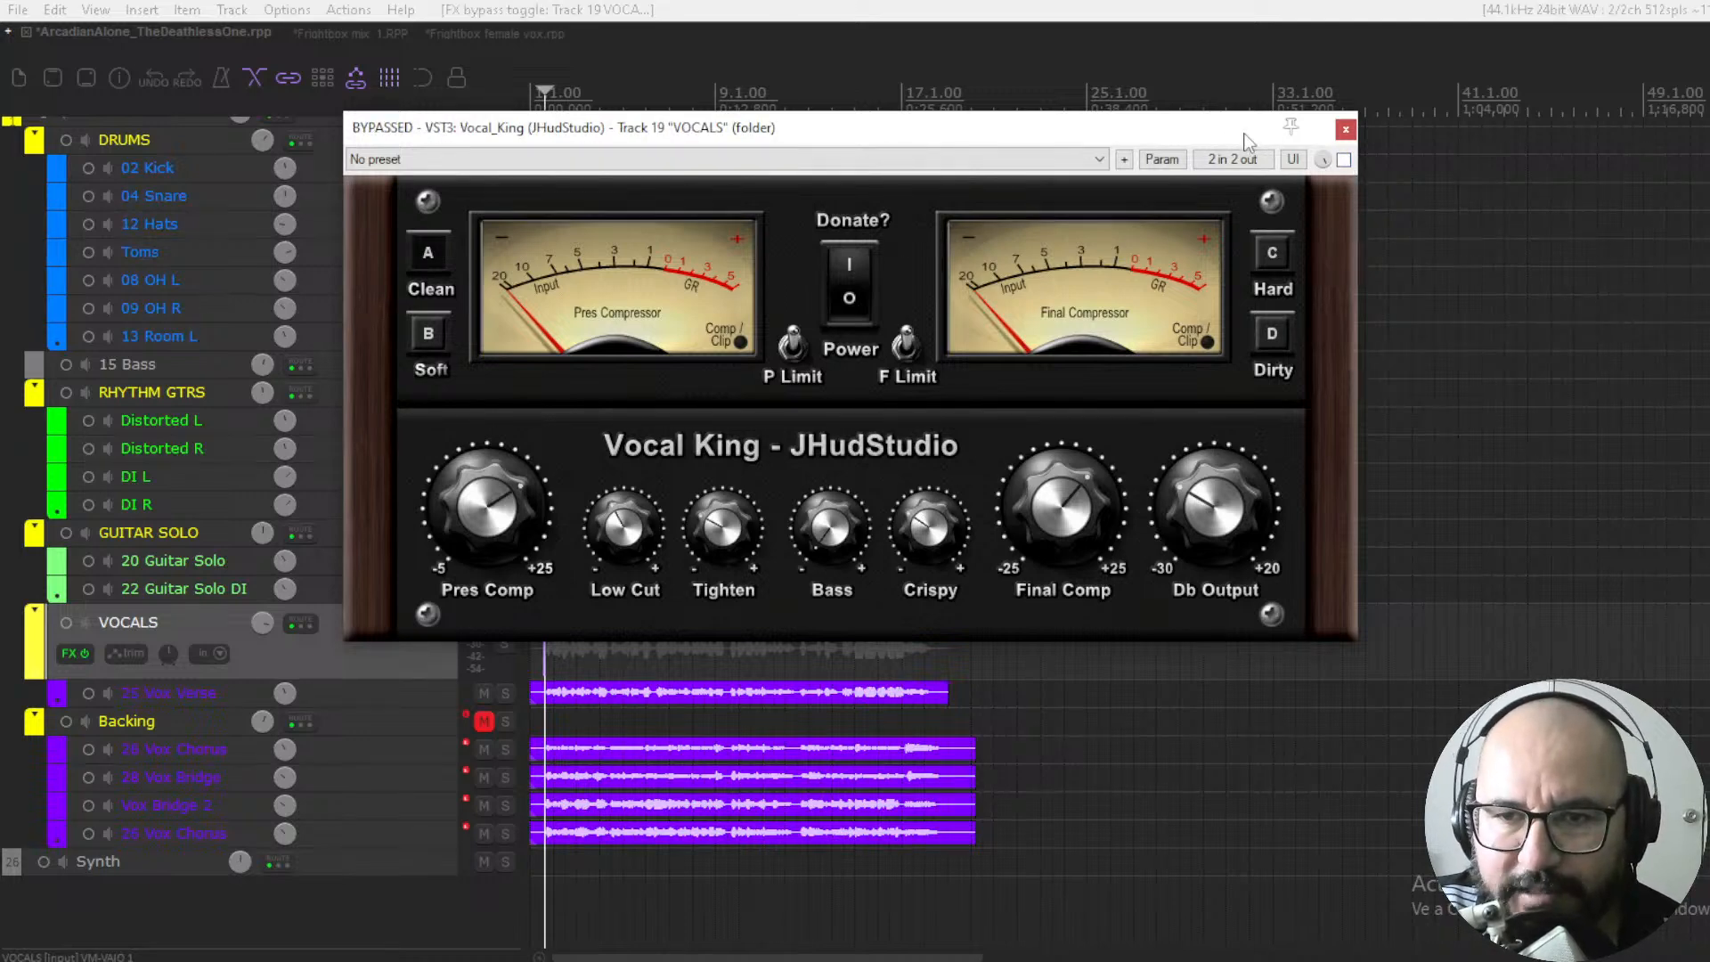
left_click_drag(1204, 130, 1189, 172)
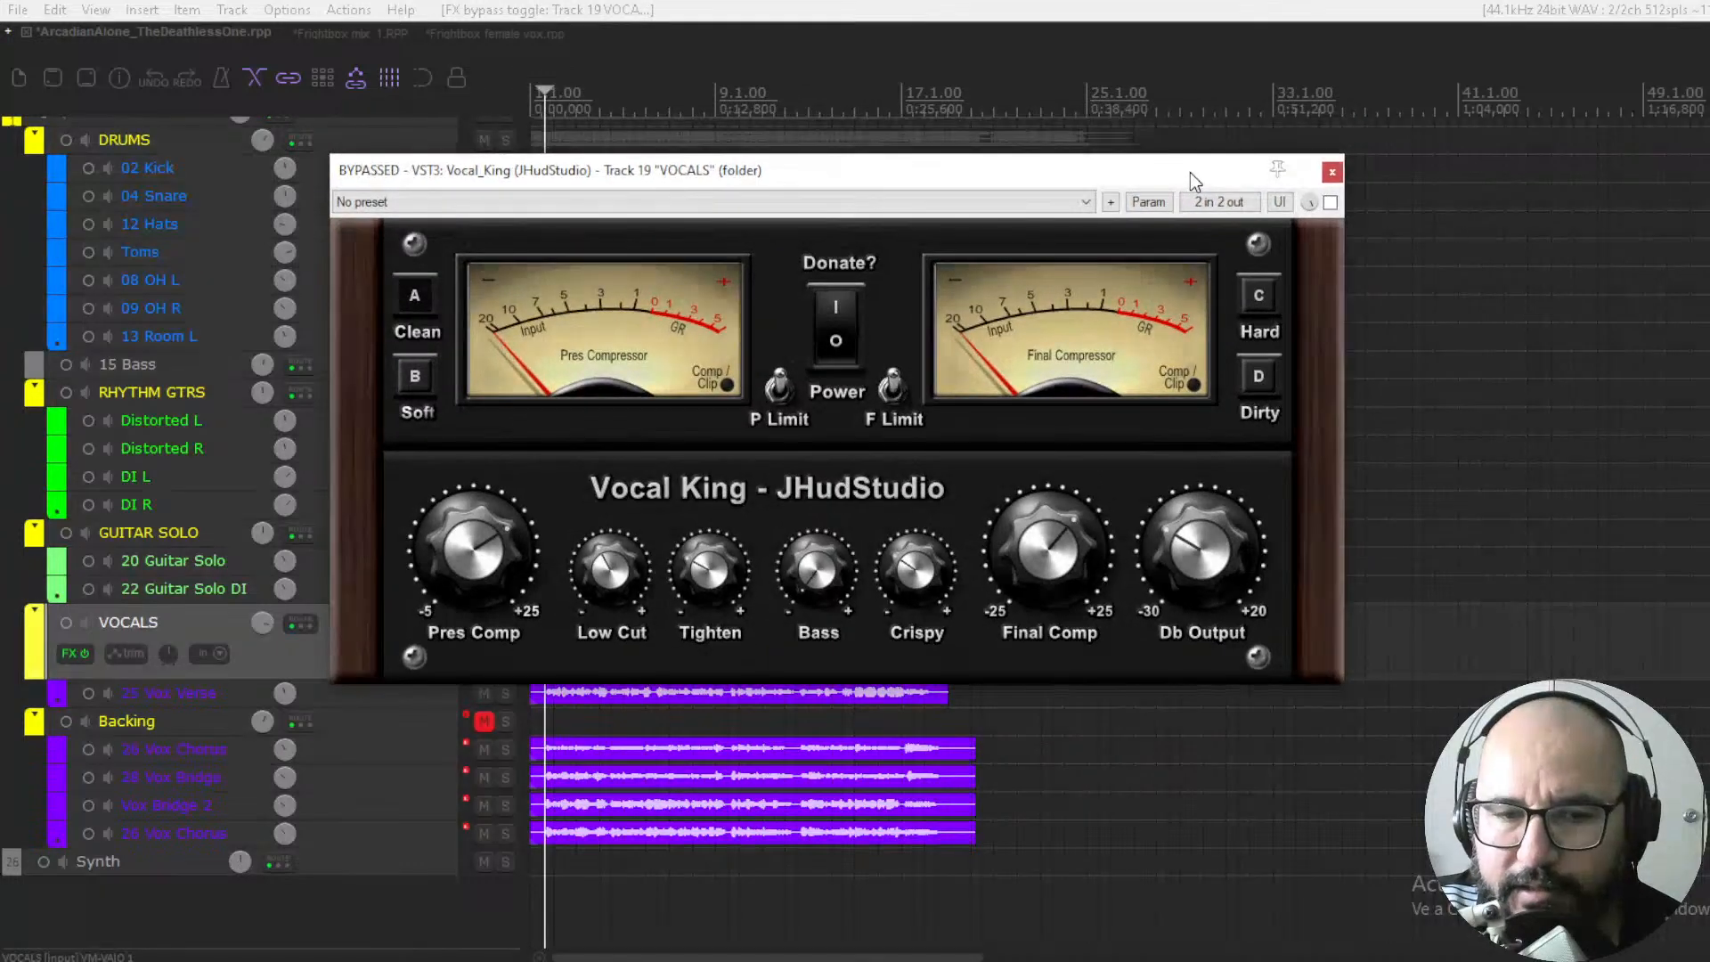
left_click(1331, 173)
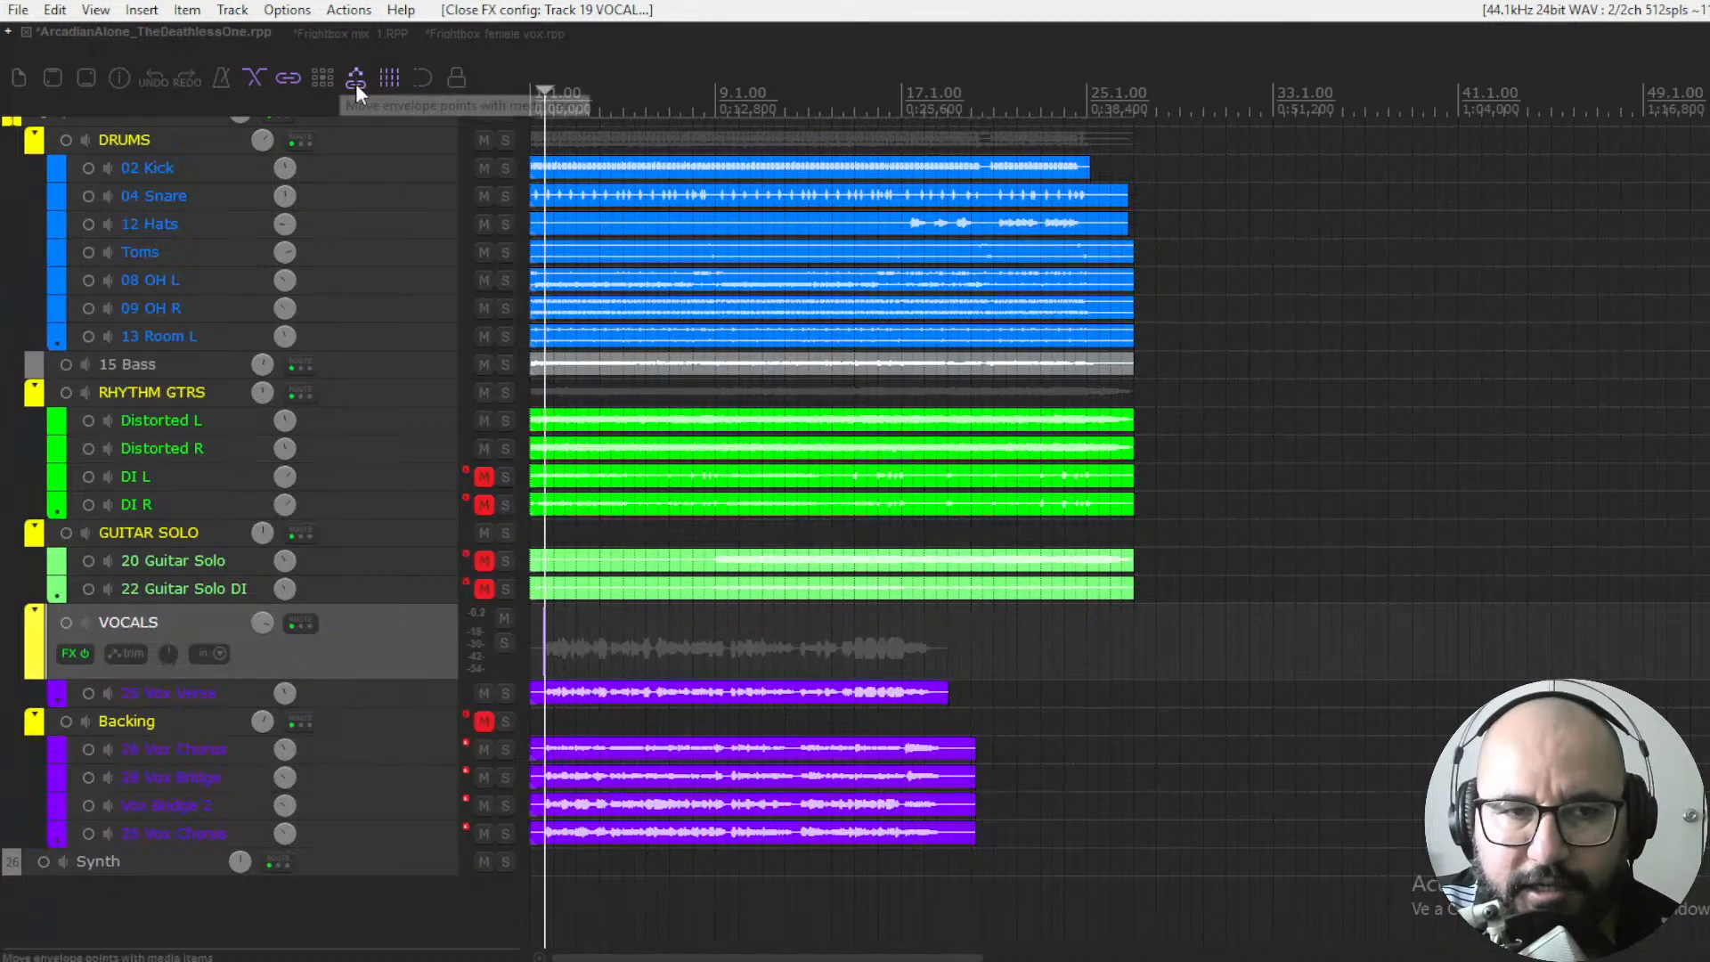
left_click(338, 36)
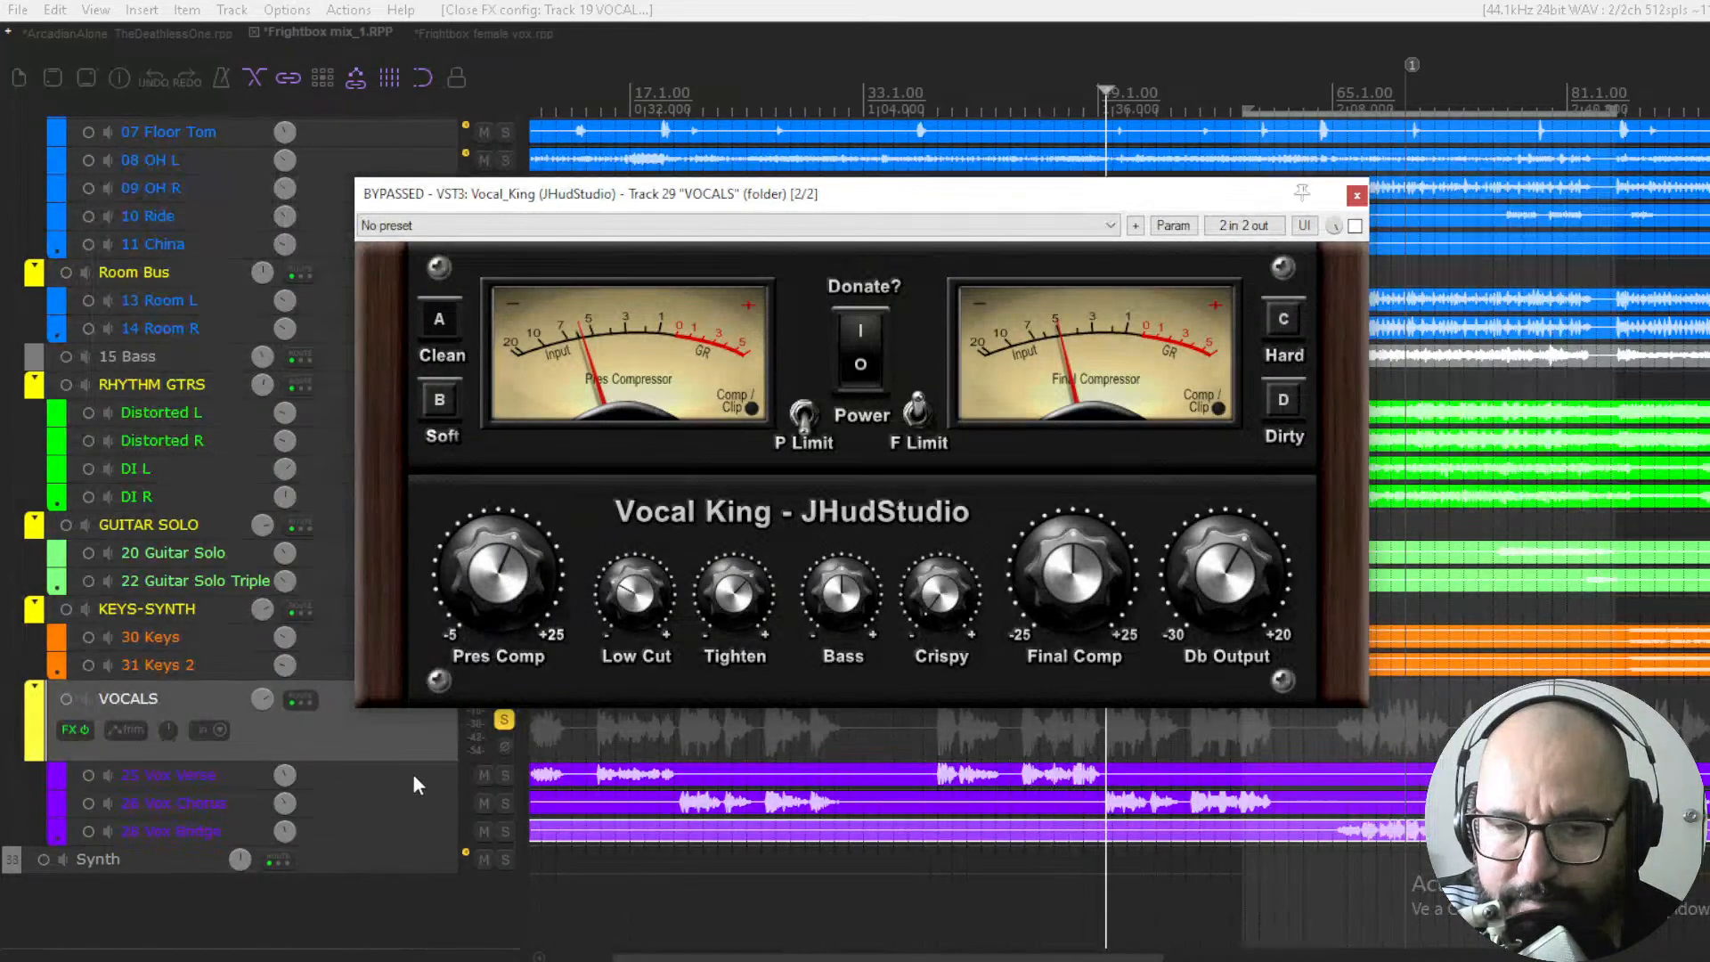
Make the VOCALS track slightly taller and play the vocals with Vocal King bypassed, first soloed and then within the full mix
left_click_drag(414, 762, 421, 773)
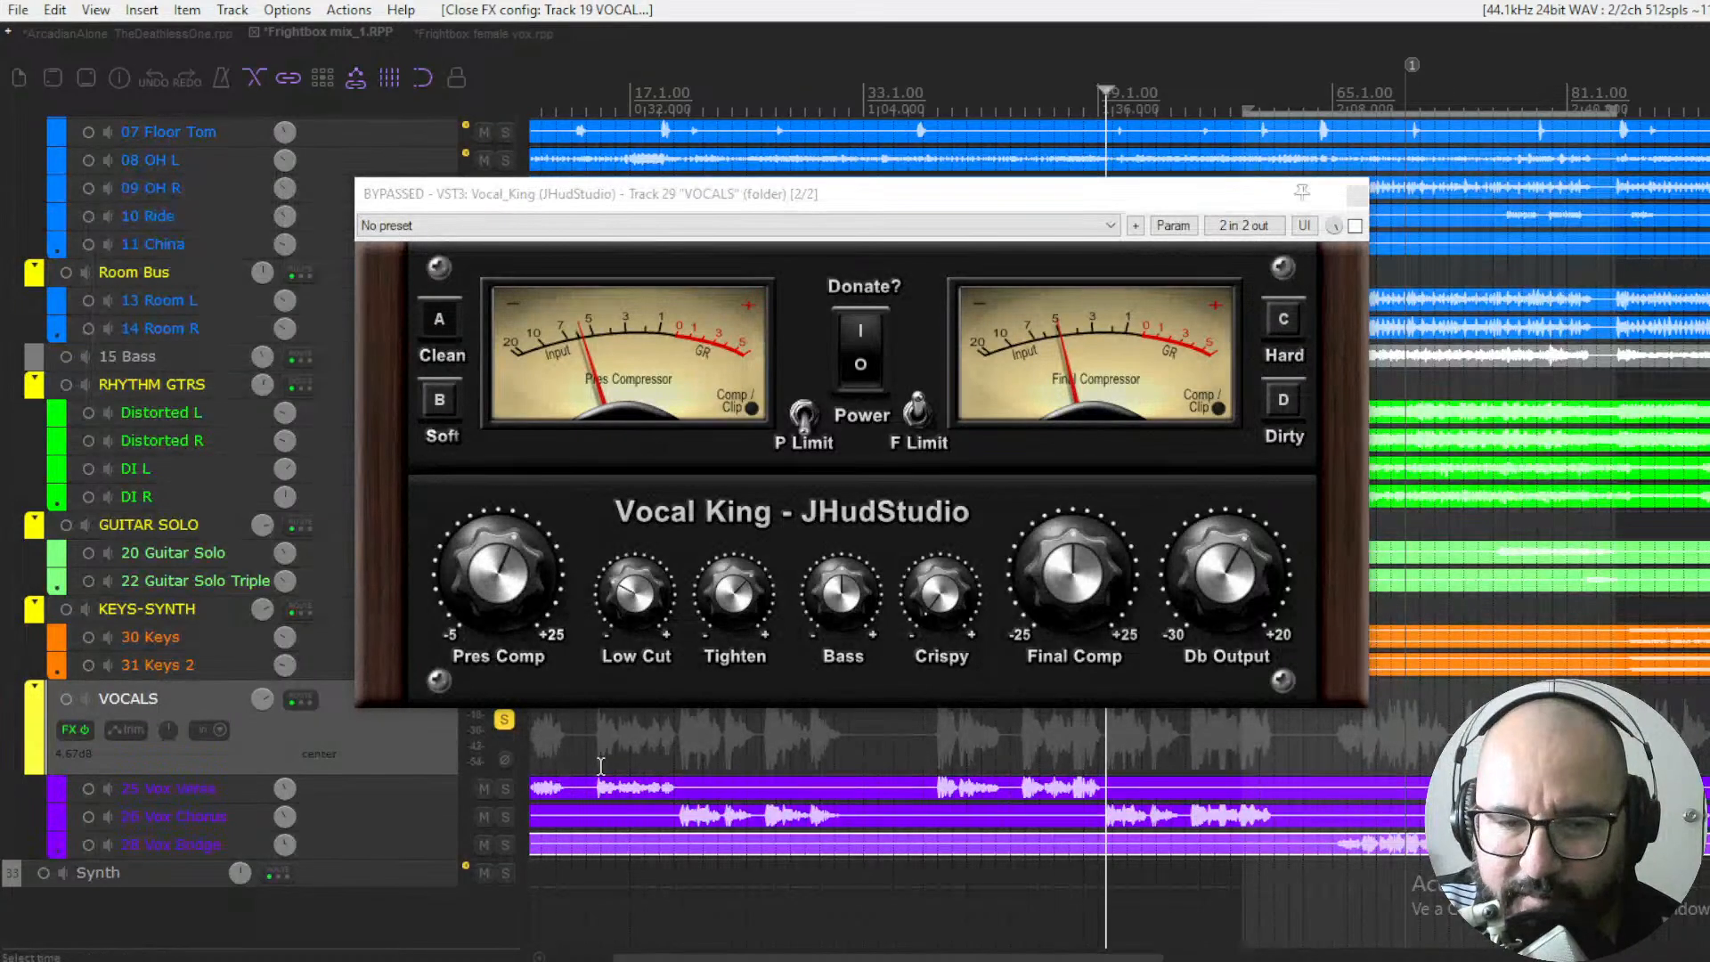
key("space")
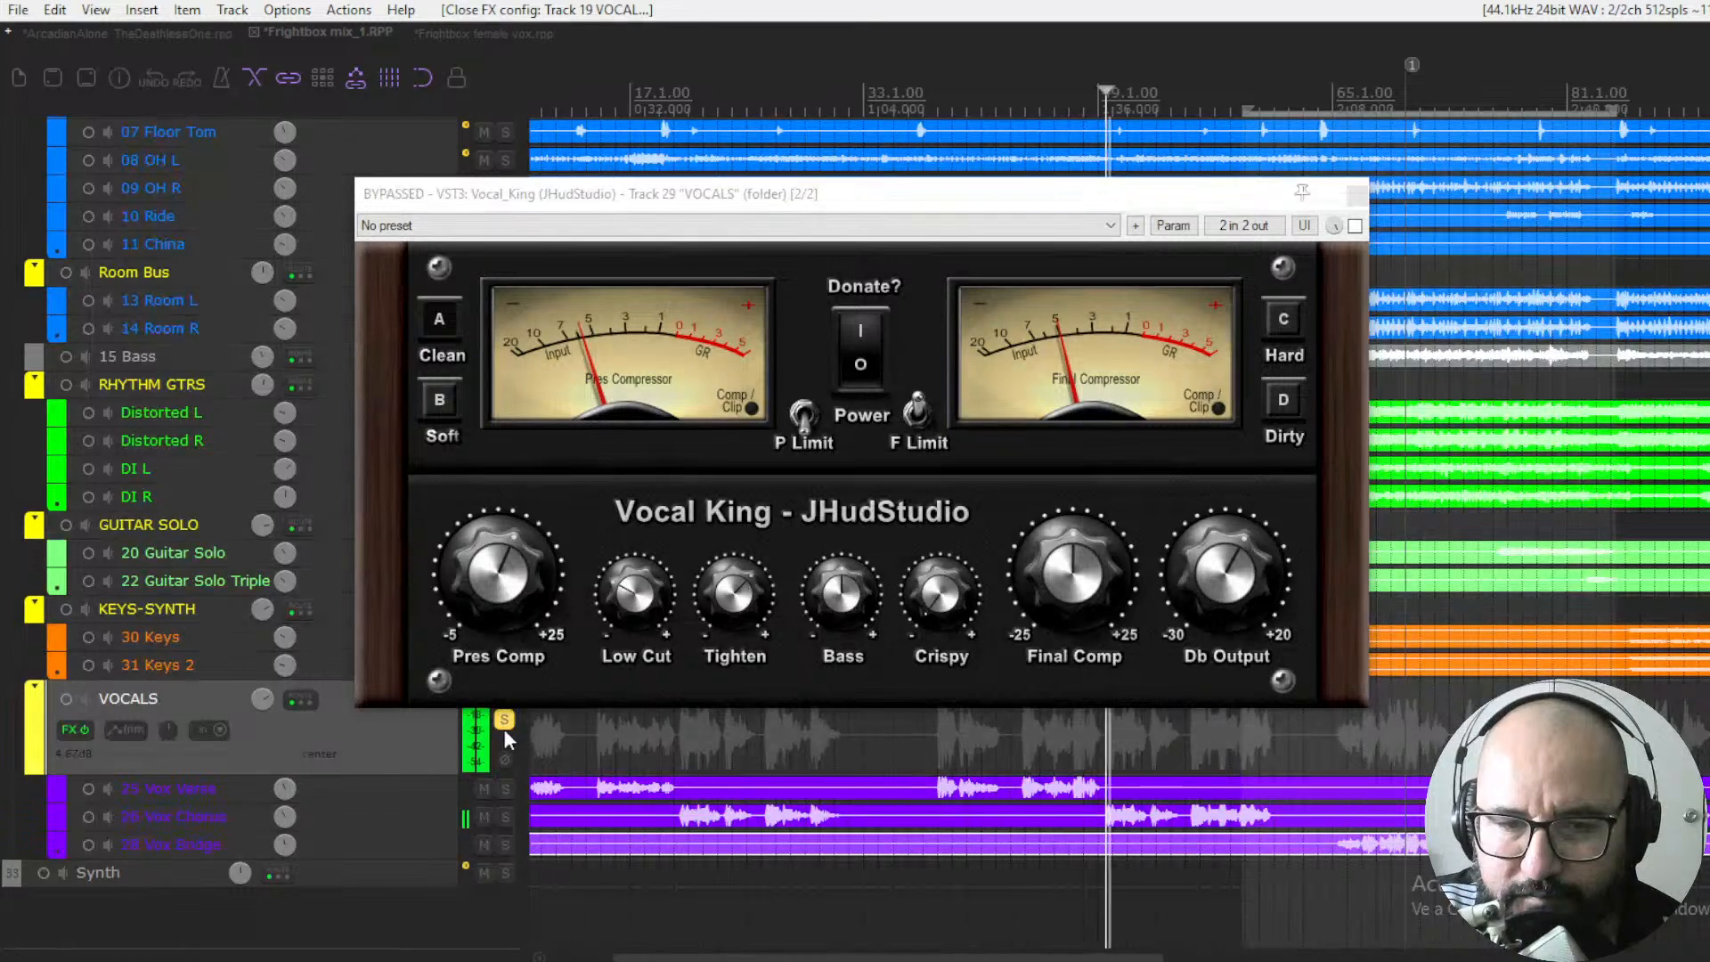
left_click(504, 720)
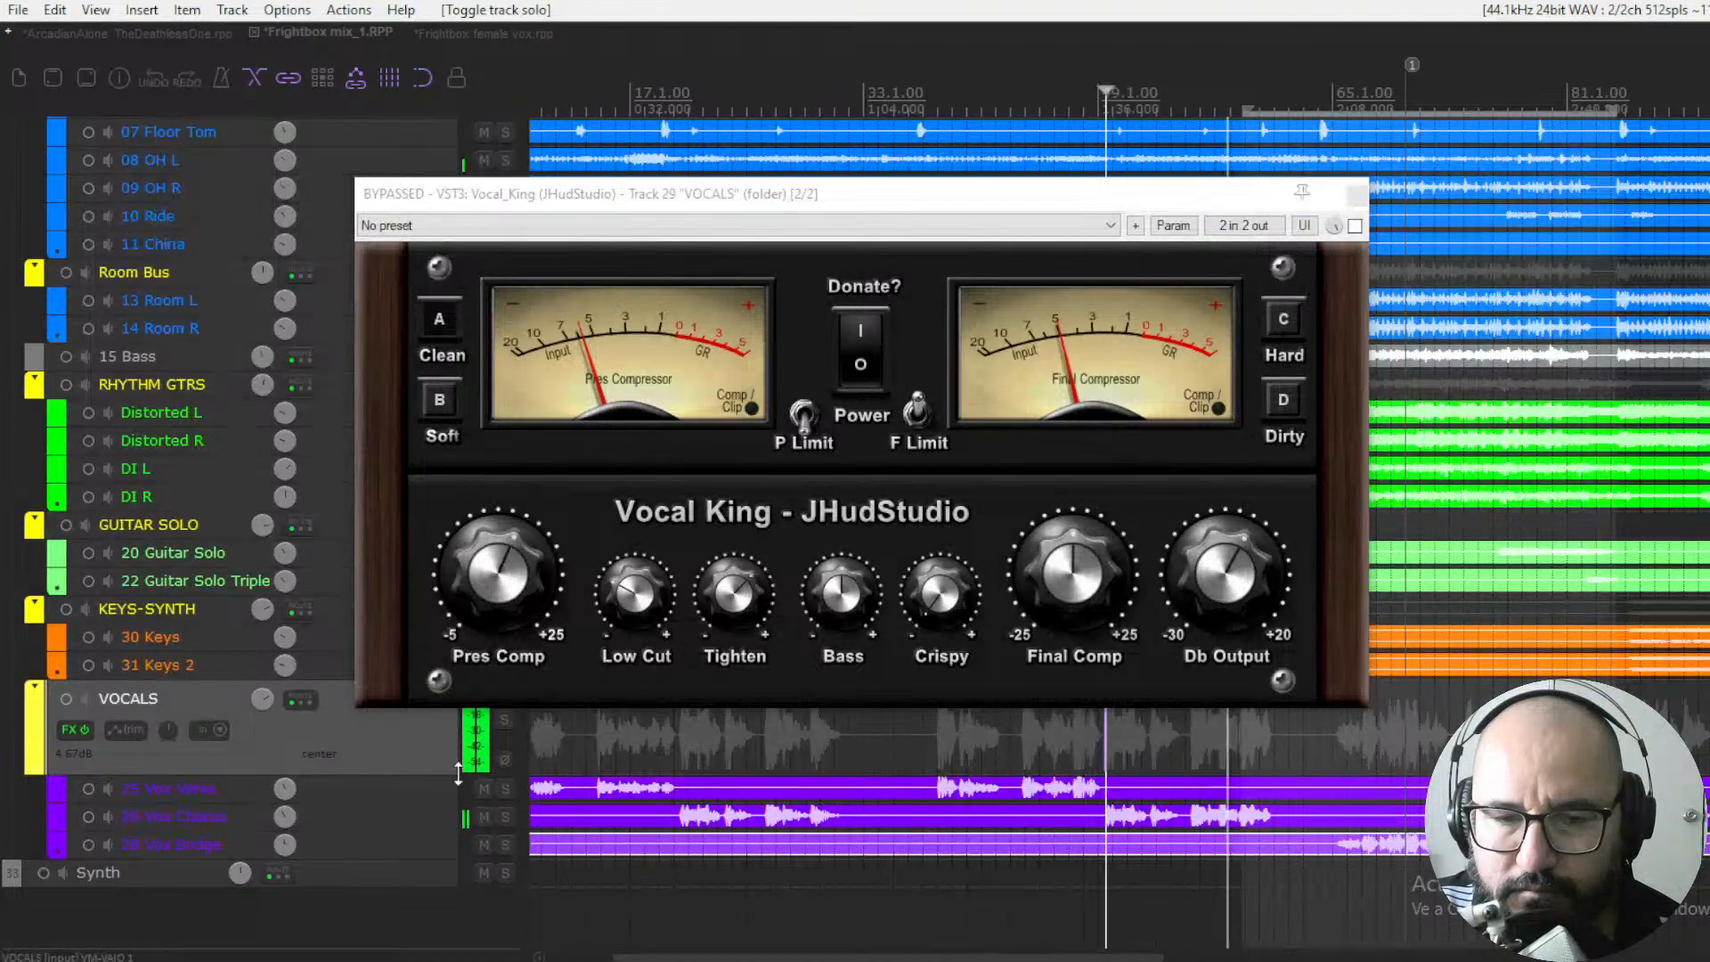
key("space")
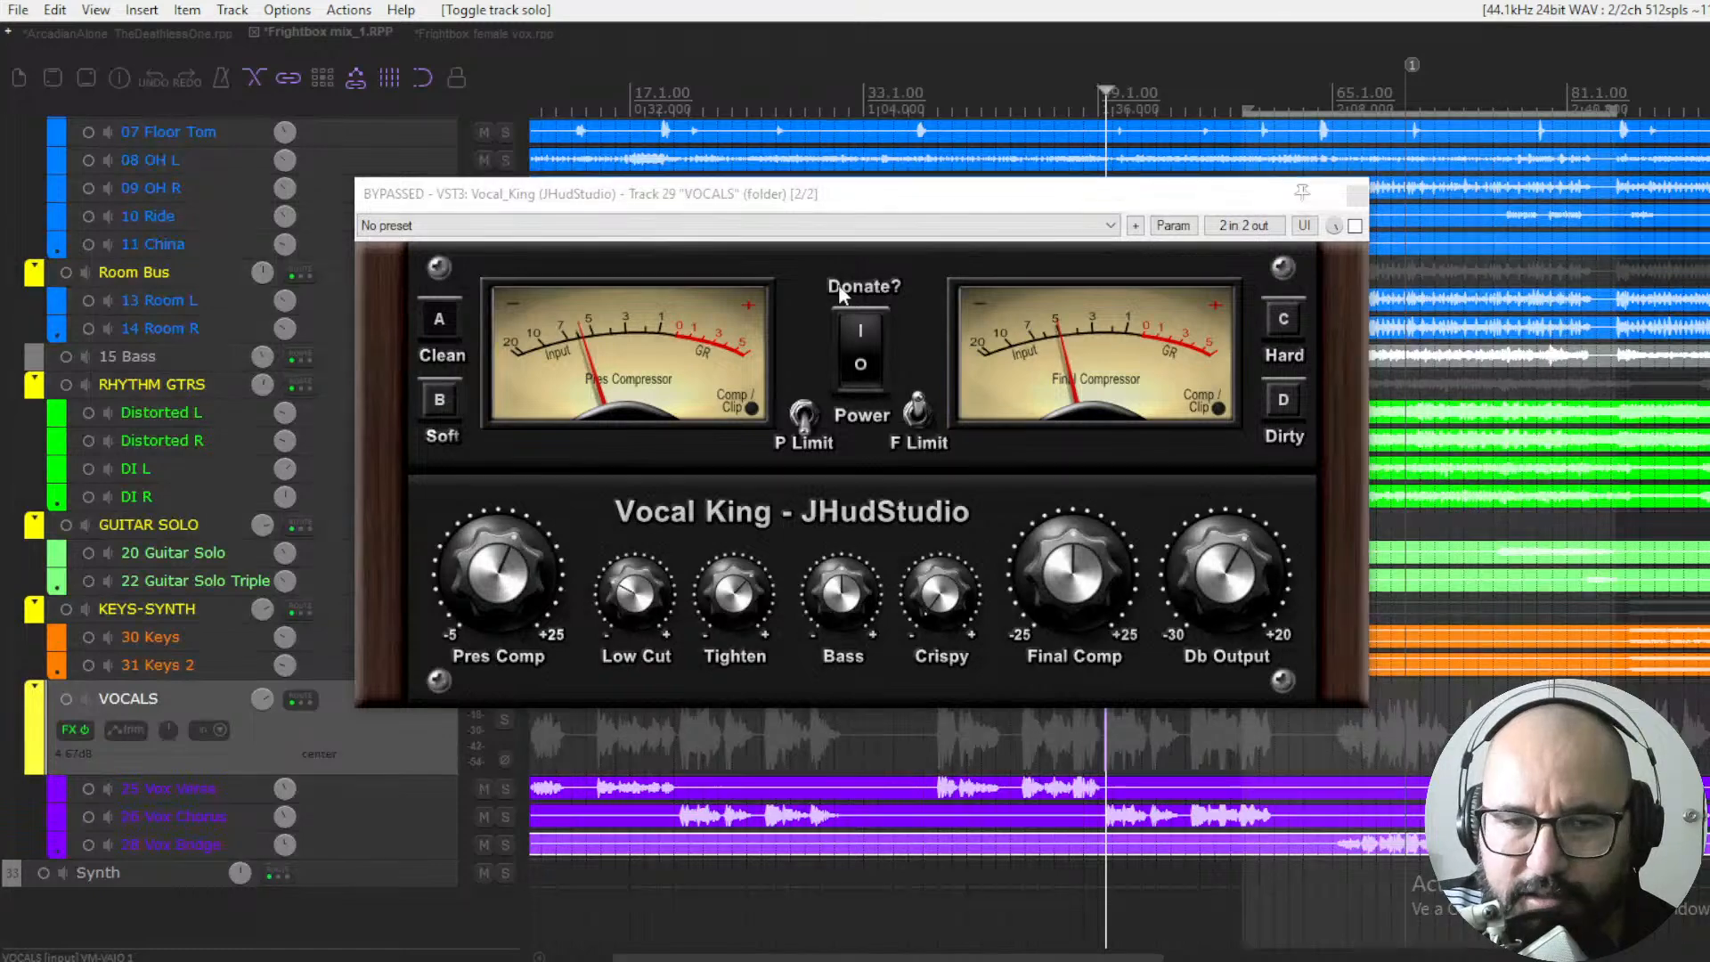
Reposition the Vocal King window to reach the VOCALS solo control, solo the track, and play it
left_click_drag(867, 202, 875, 201)
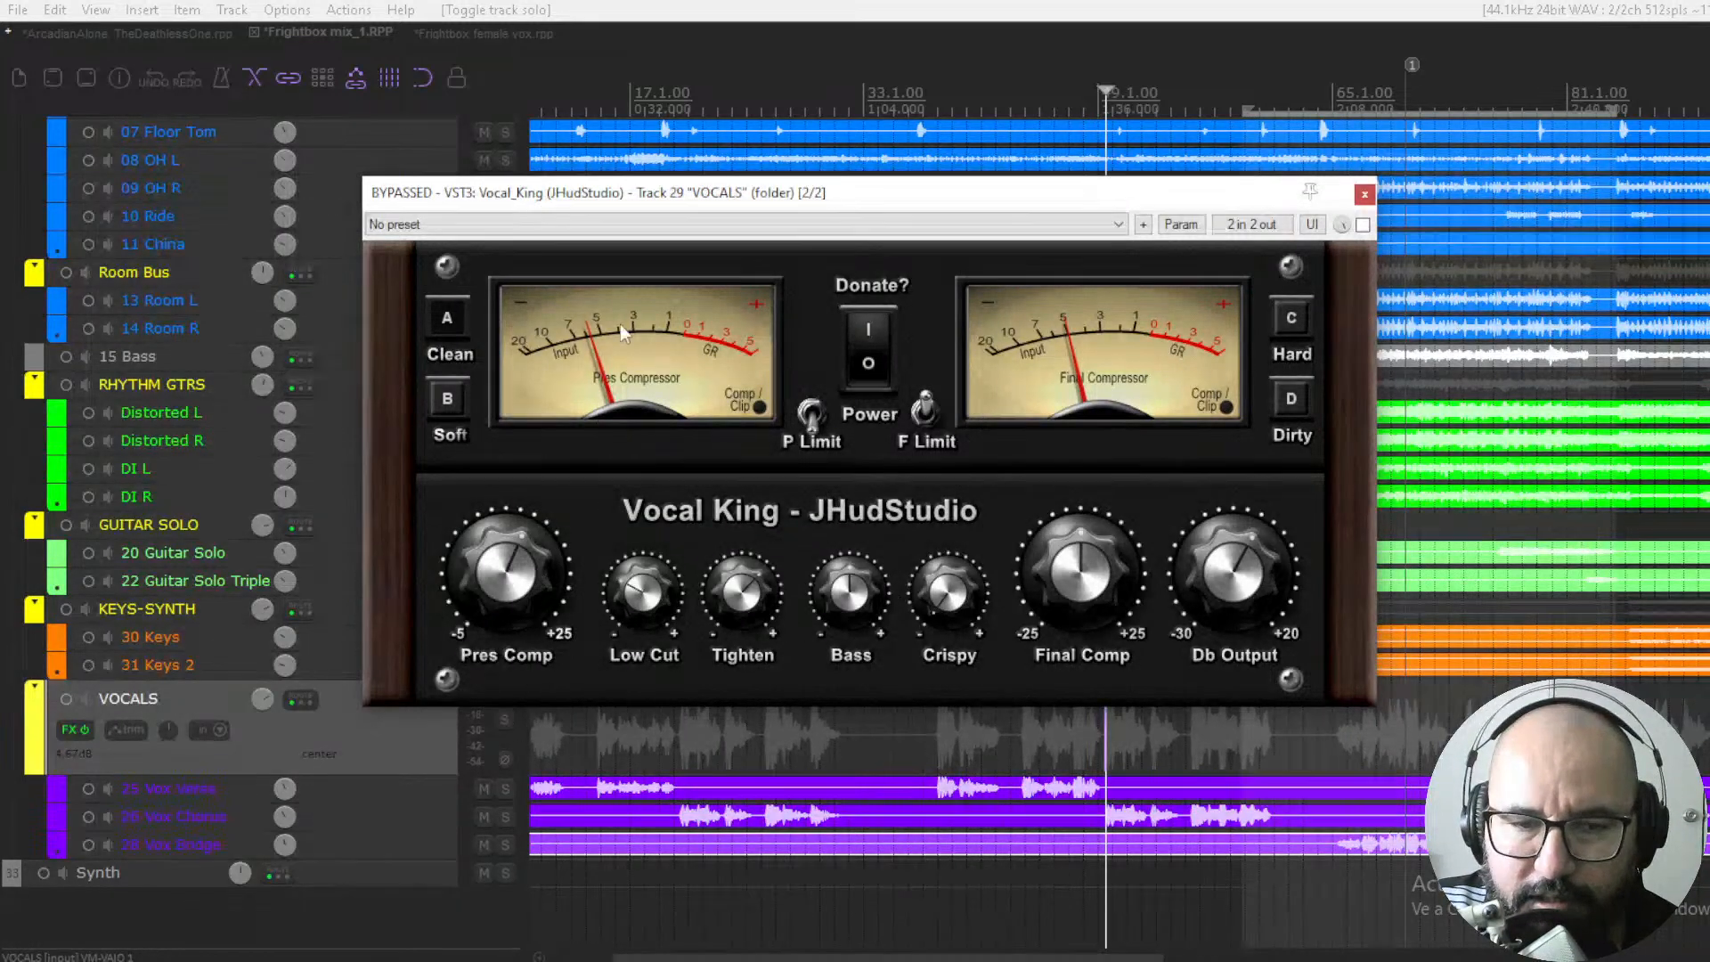
left_click_drag(650, 191, 641, 181)
left_click(504, 719)
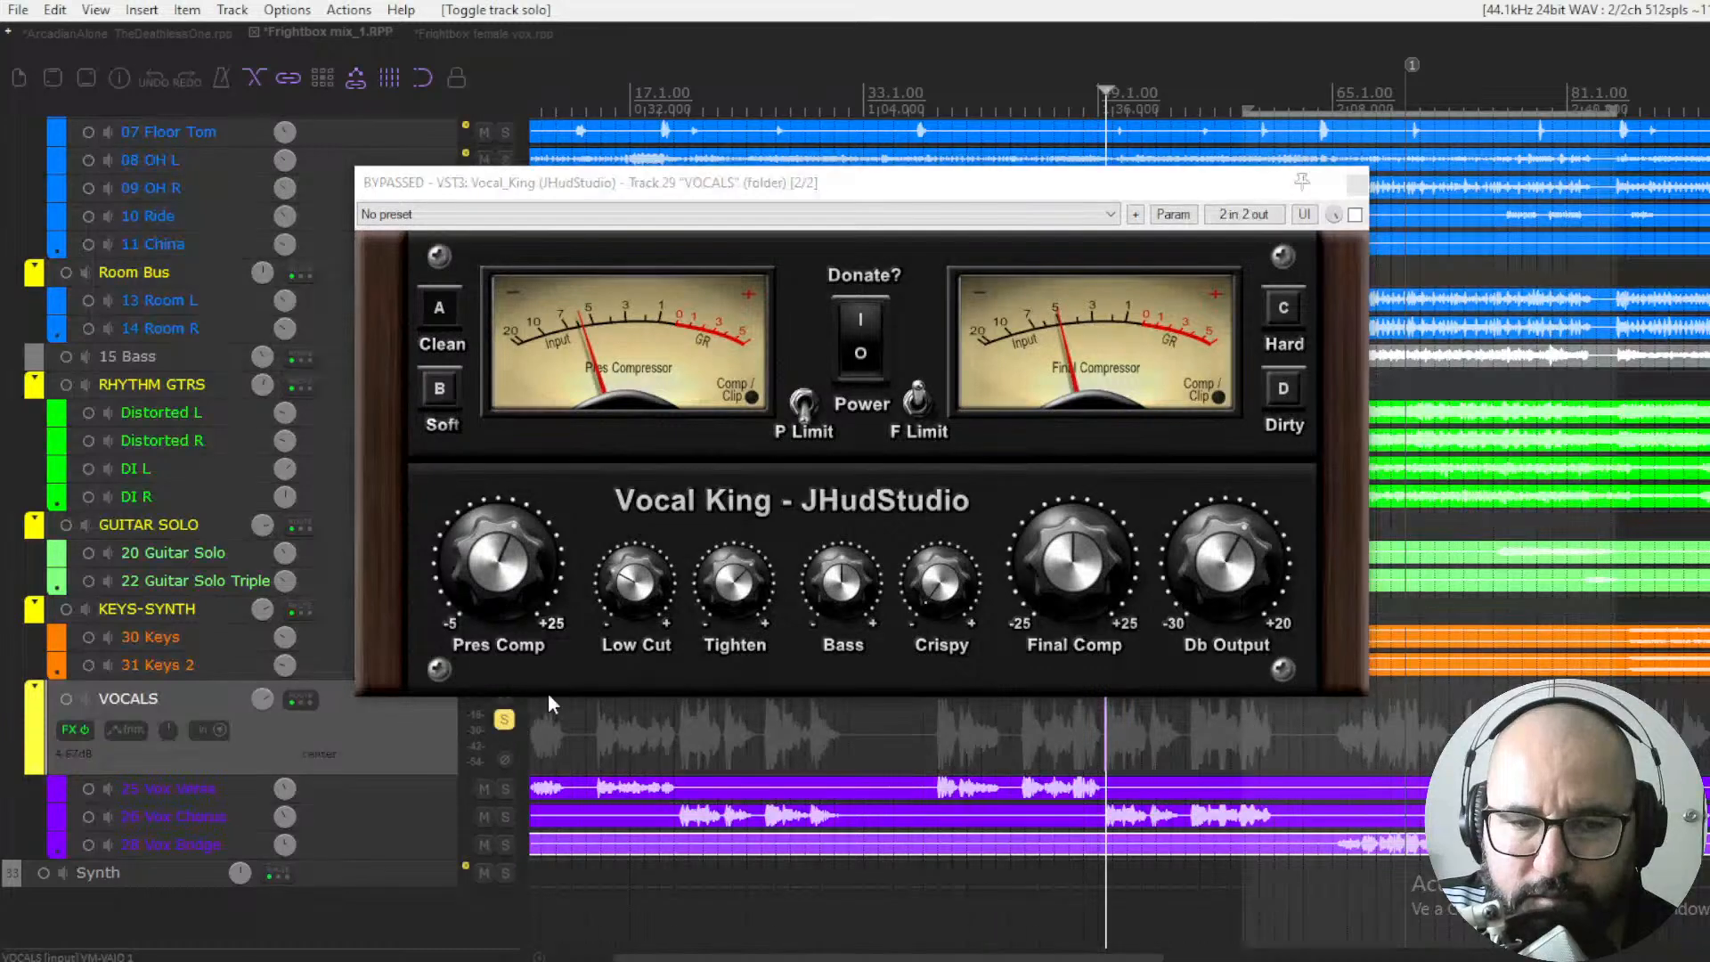
left_click_drag(982, 190, 1002, 207)
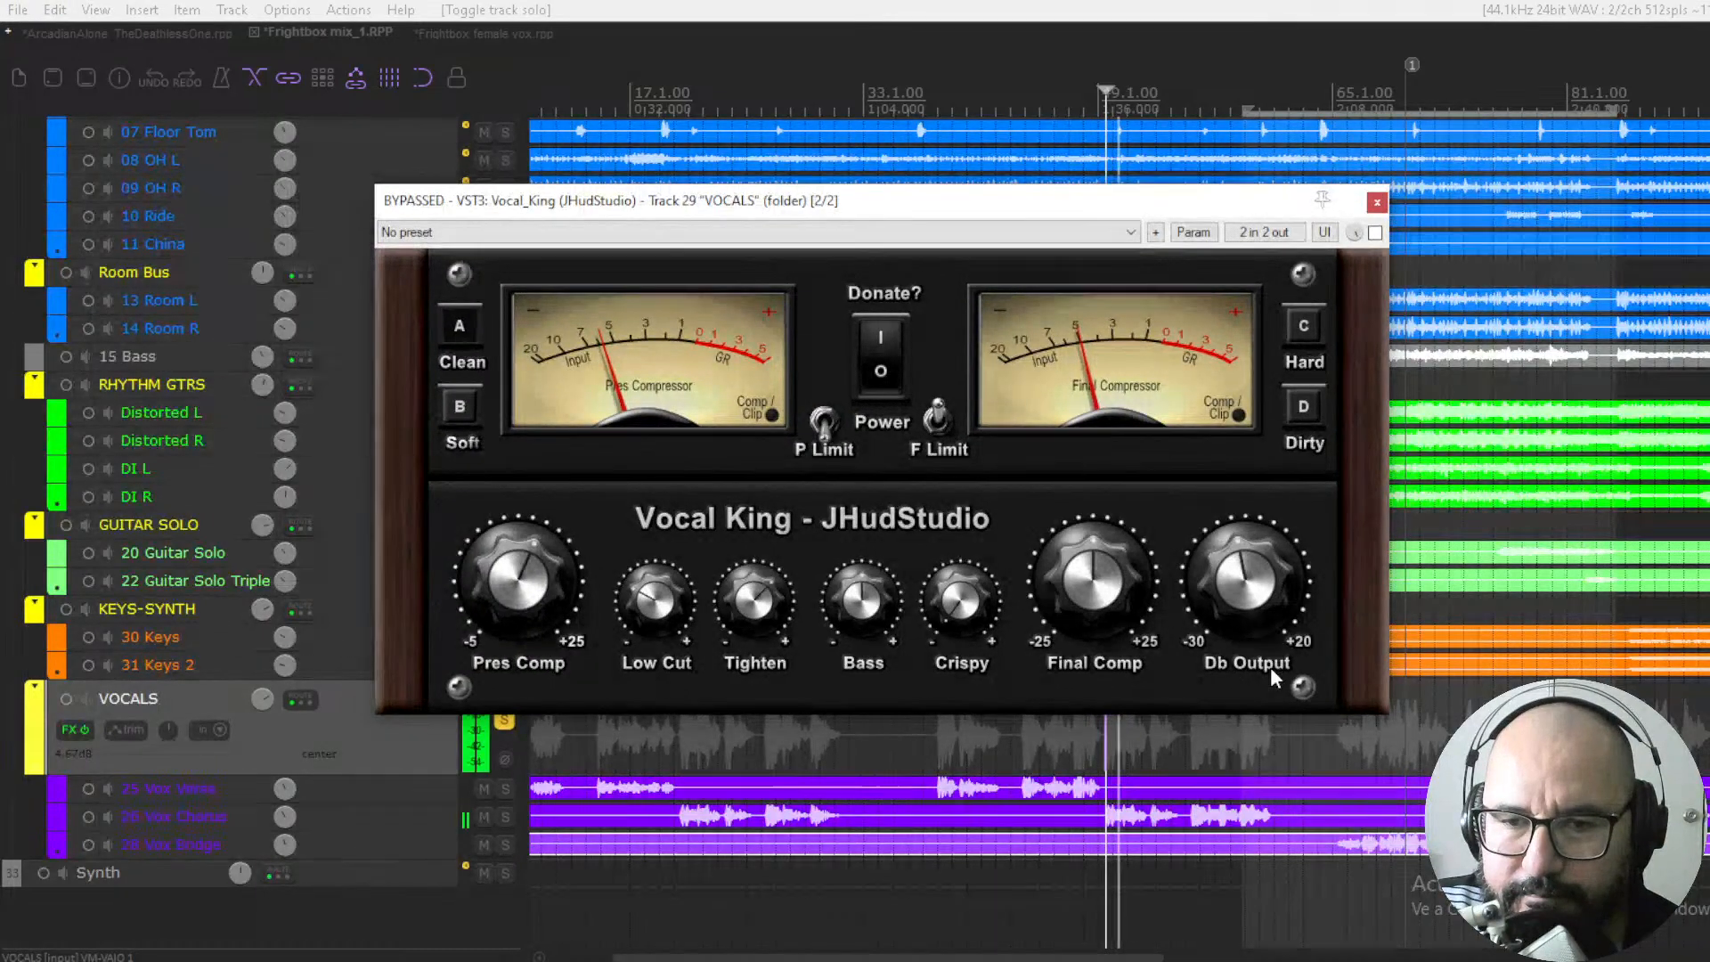
Enable Vocal King and raise Pres Comp and Final Comp while checking the soloed vocals
left_click(1376, 232)
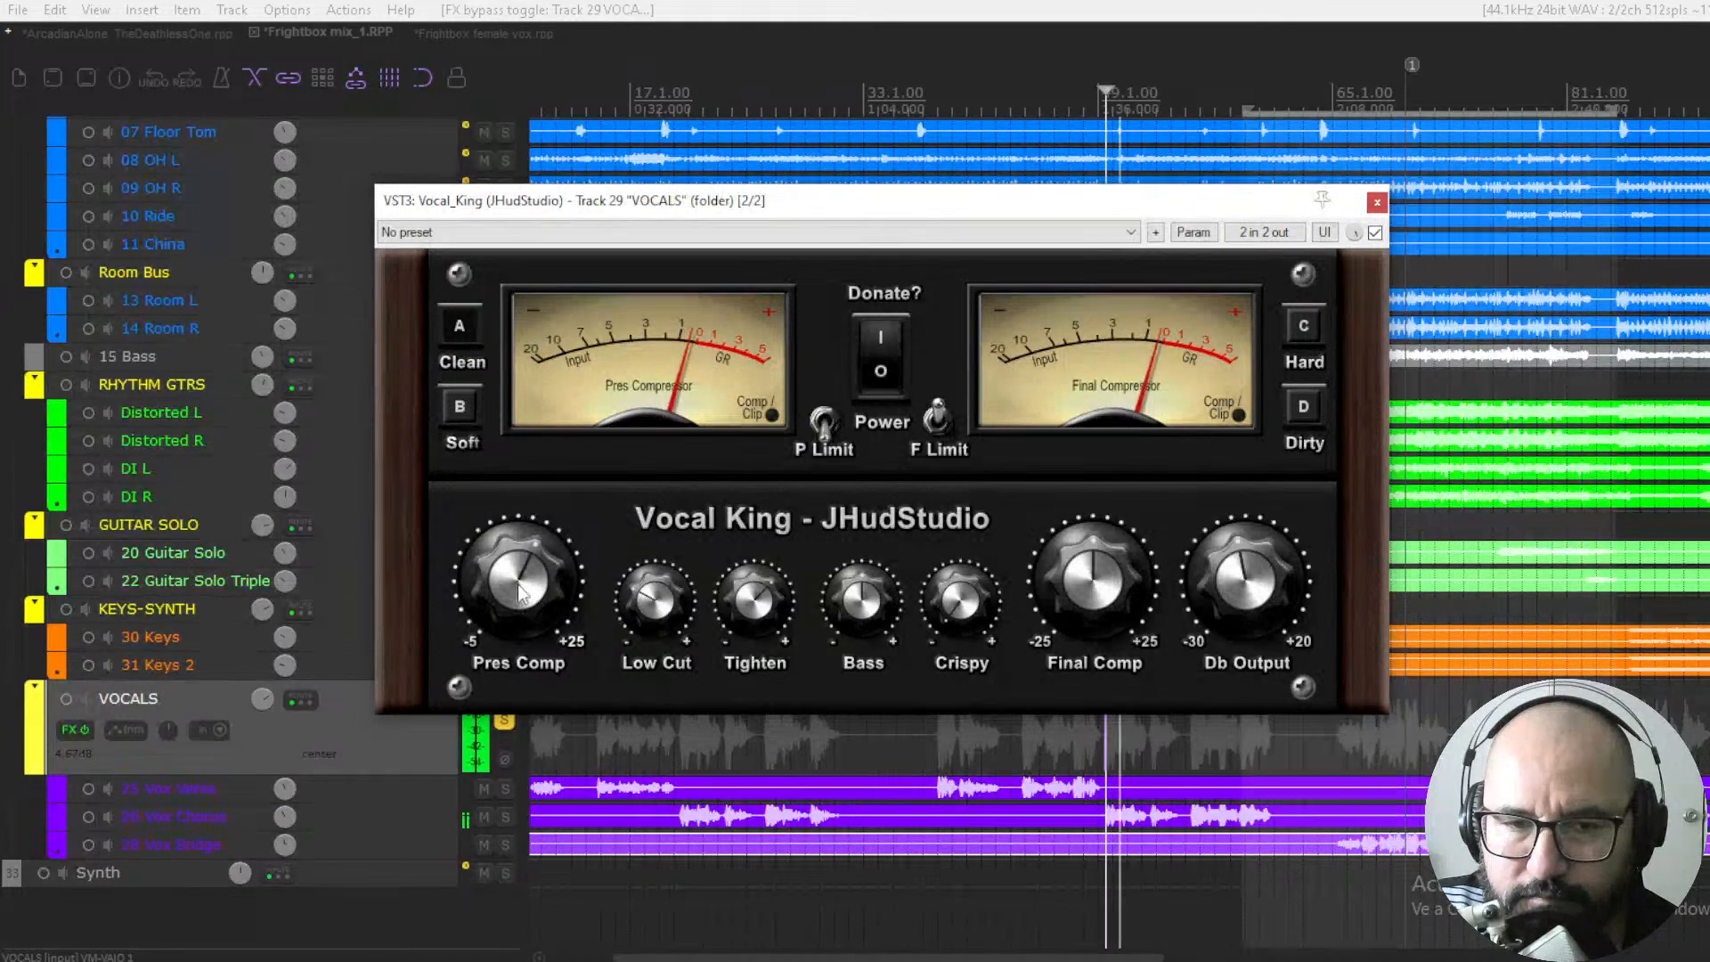
left_click_drag(521, 596, 545, 451)
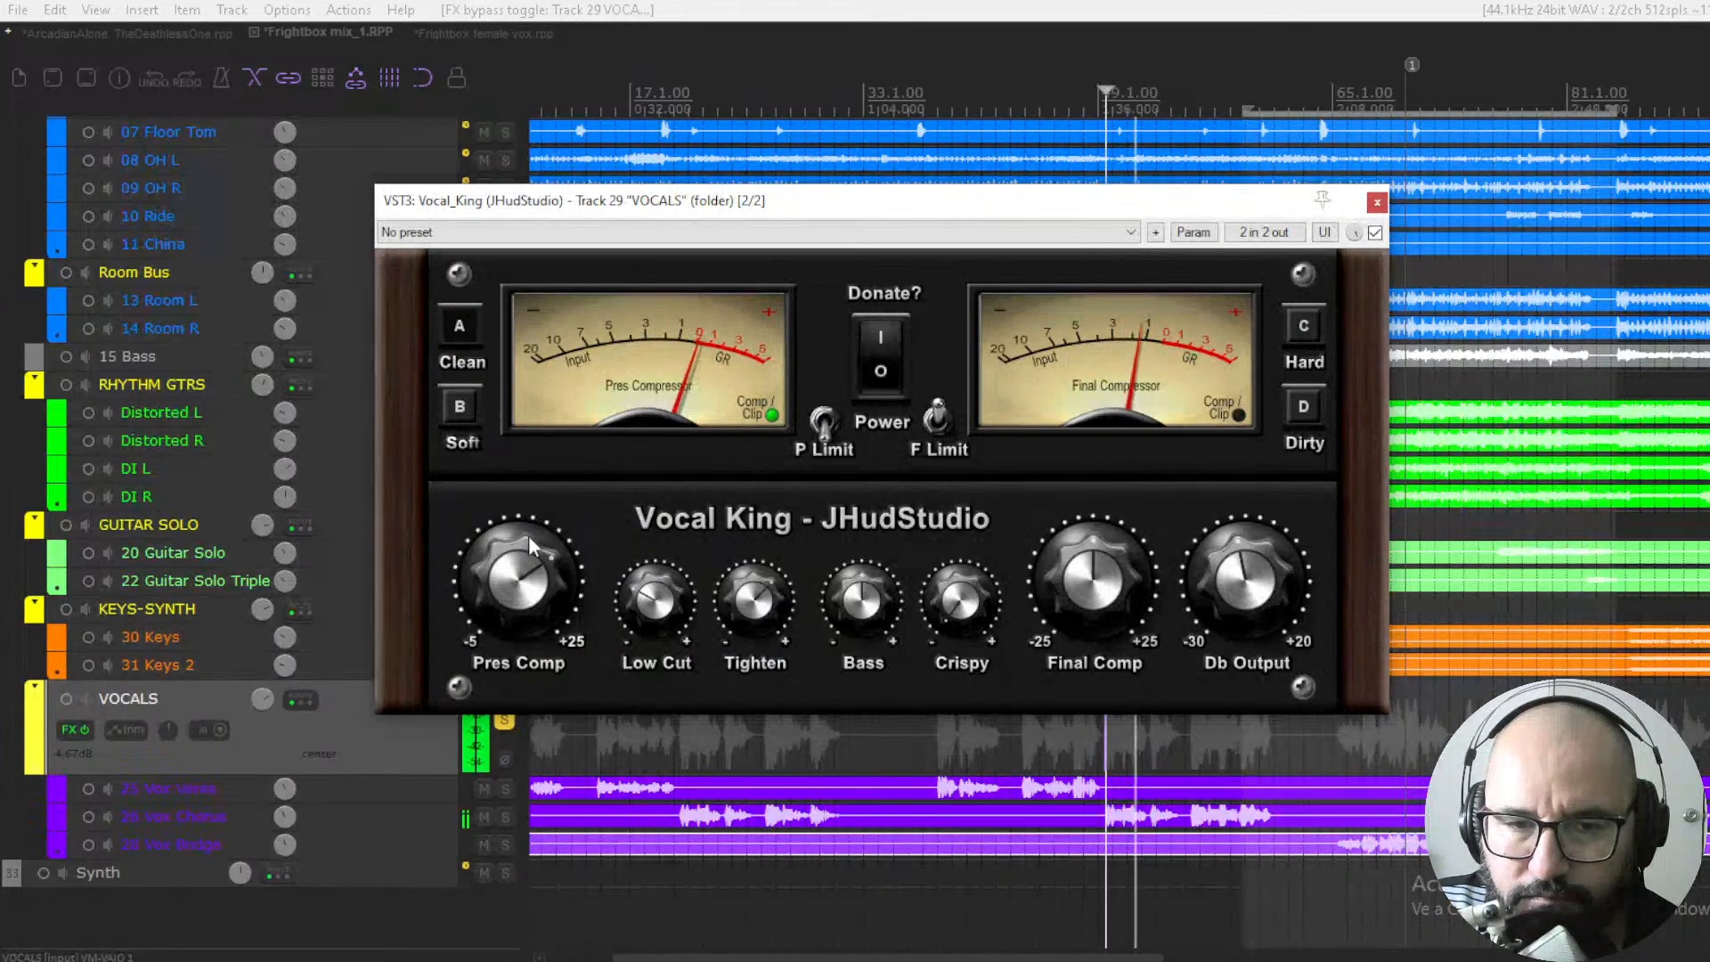
key("space")
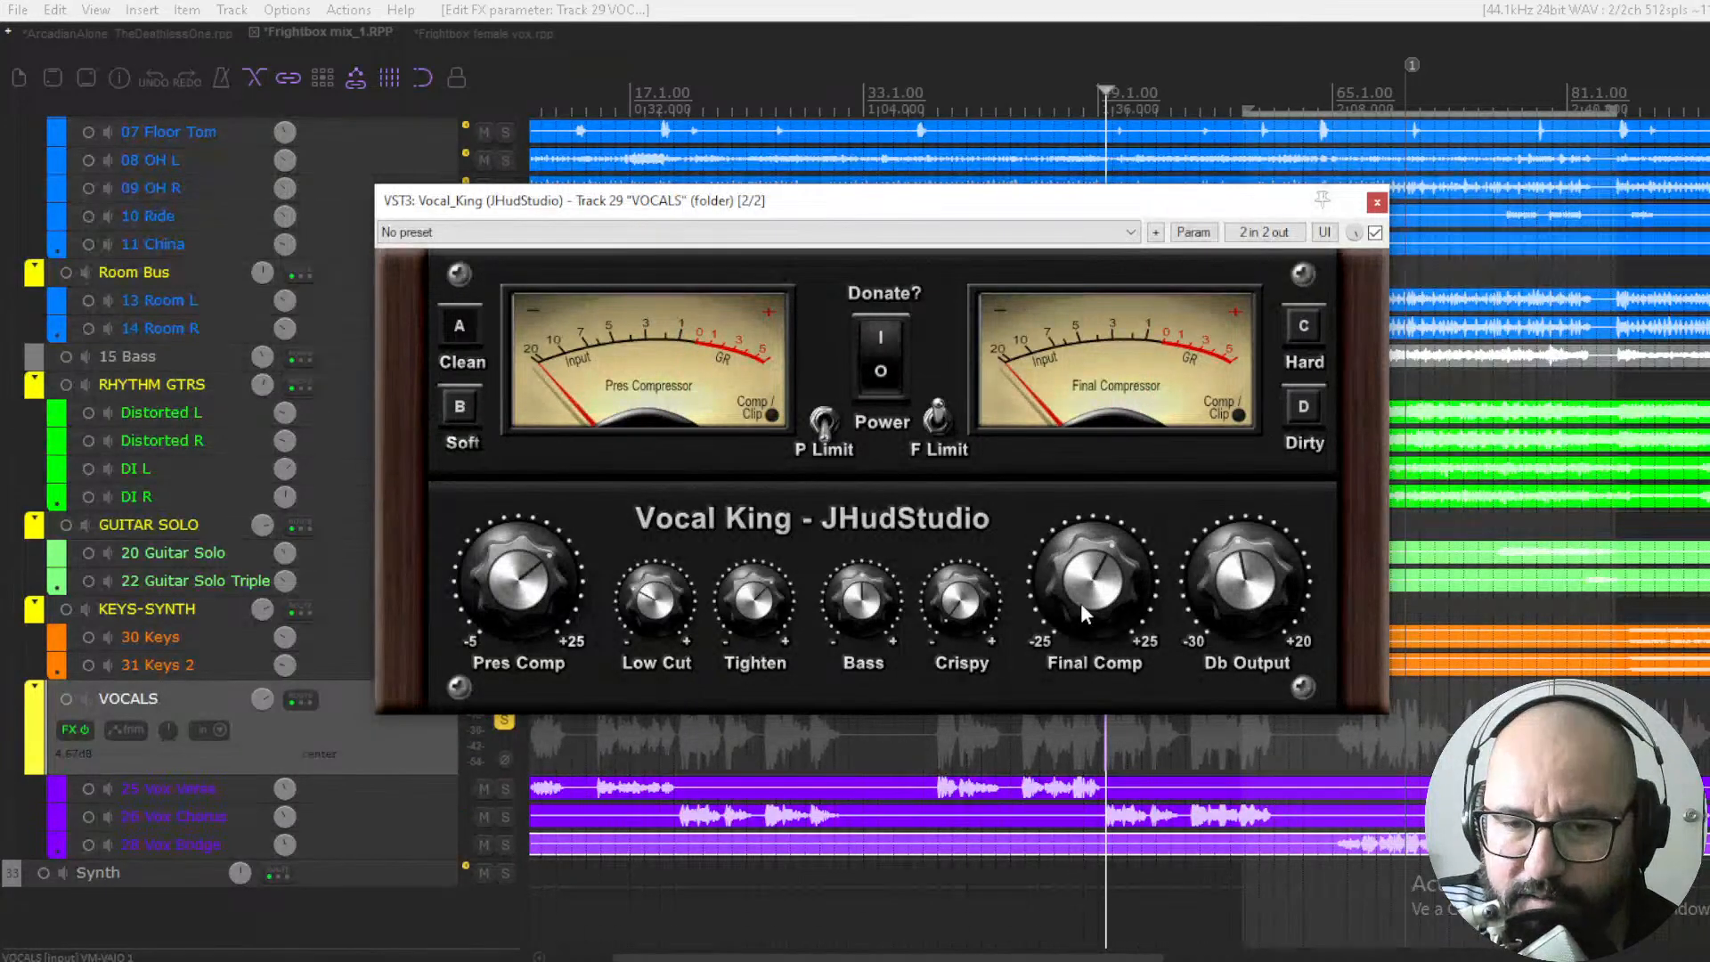
key("space")
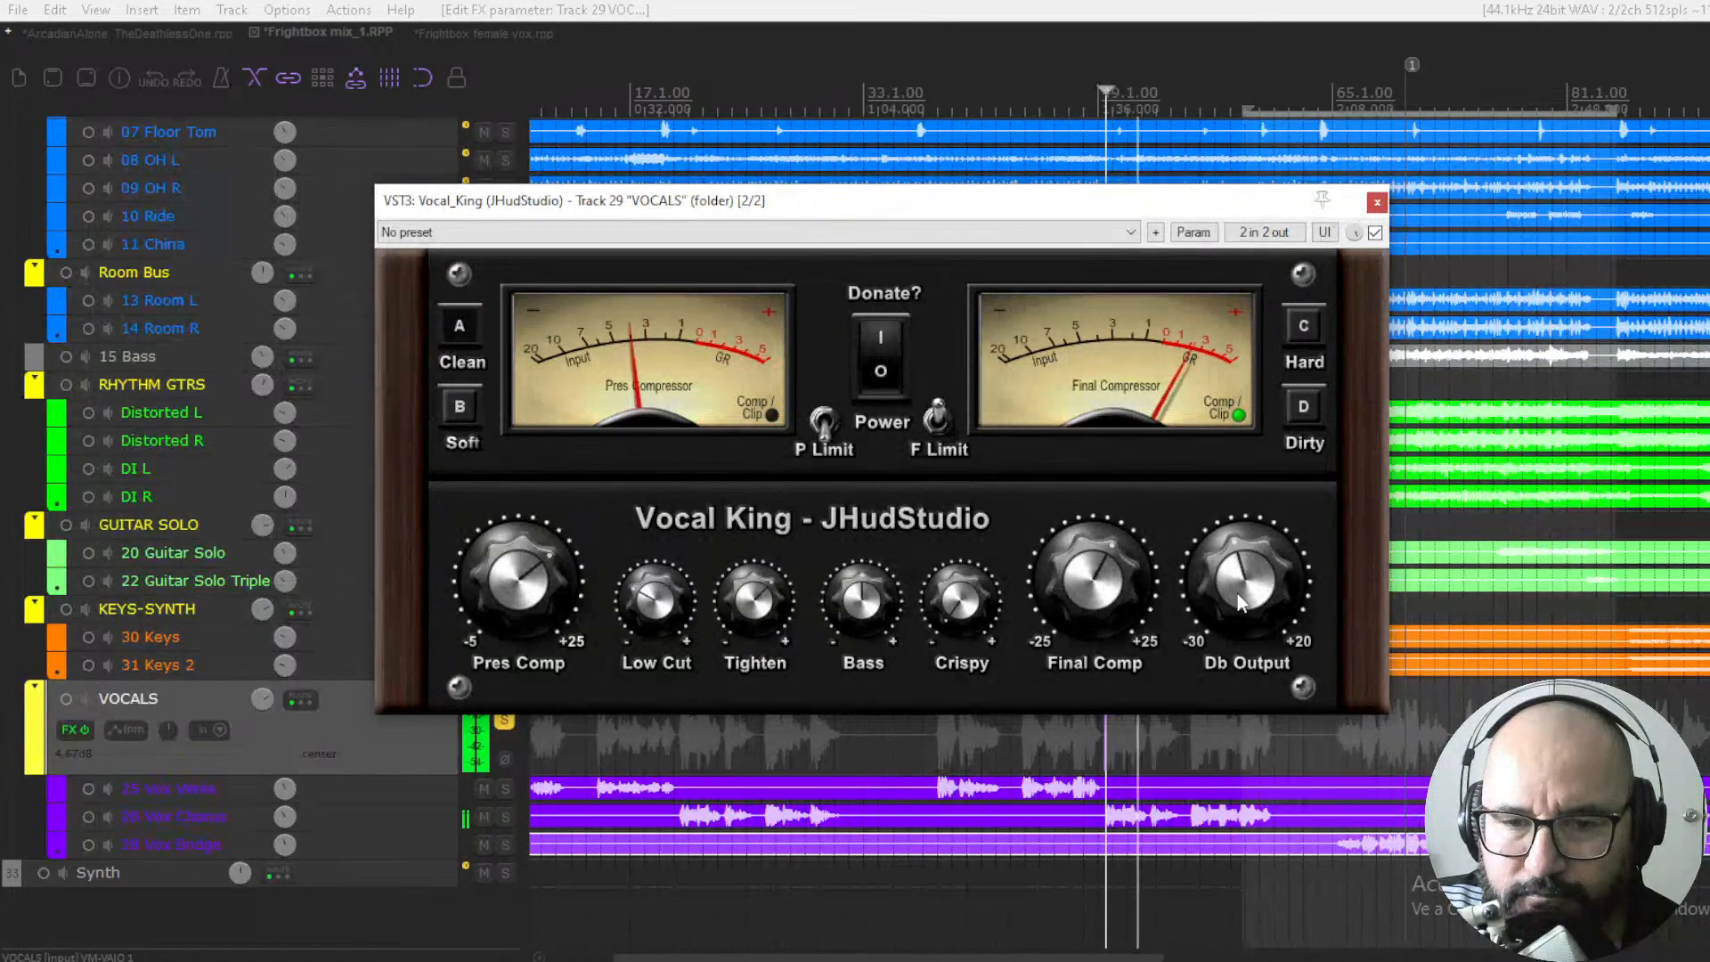
key("space")
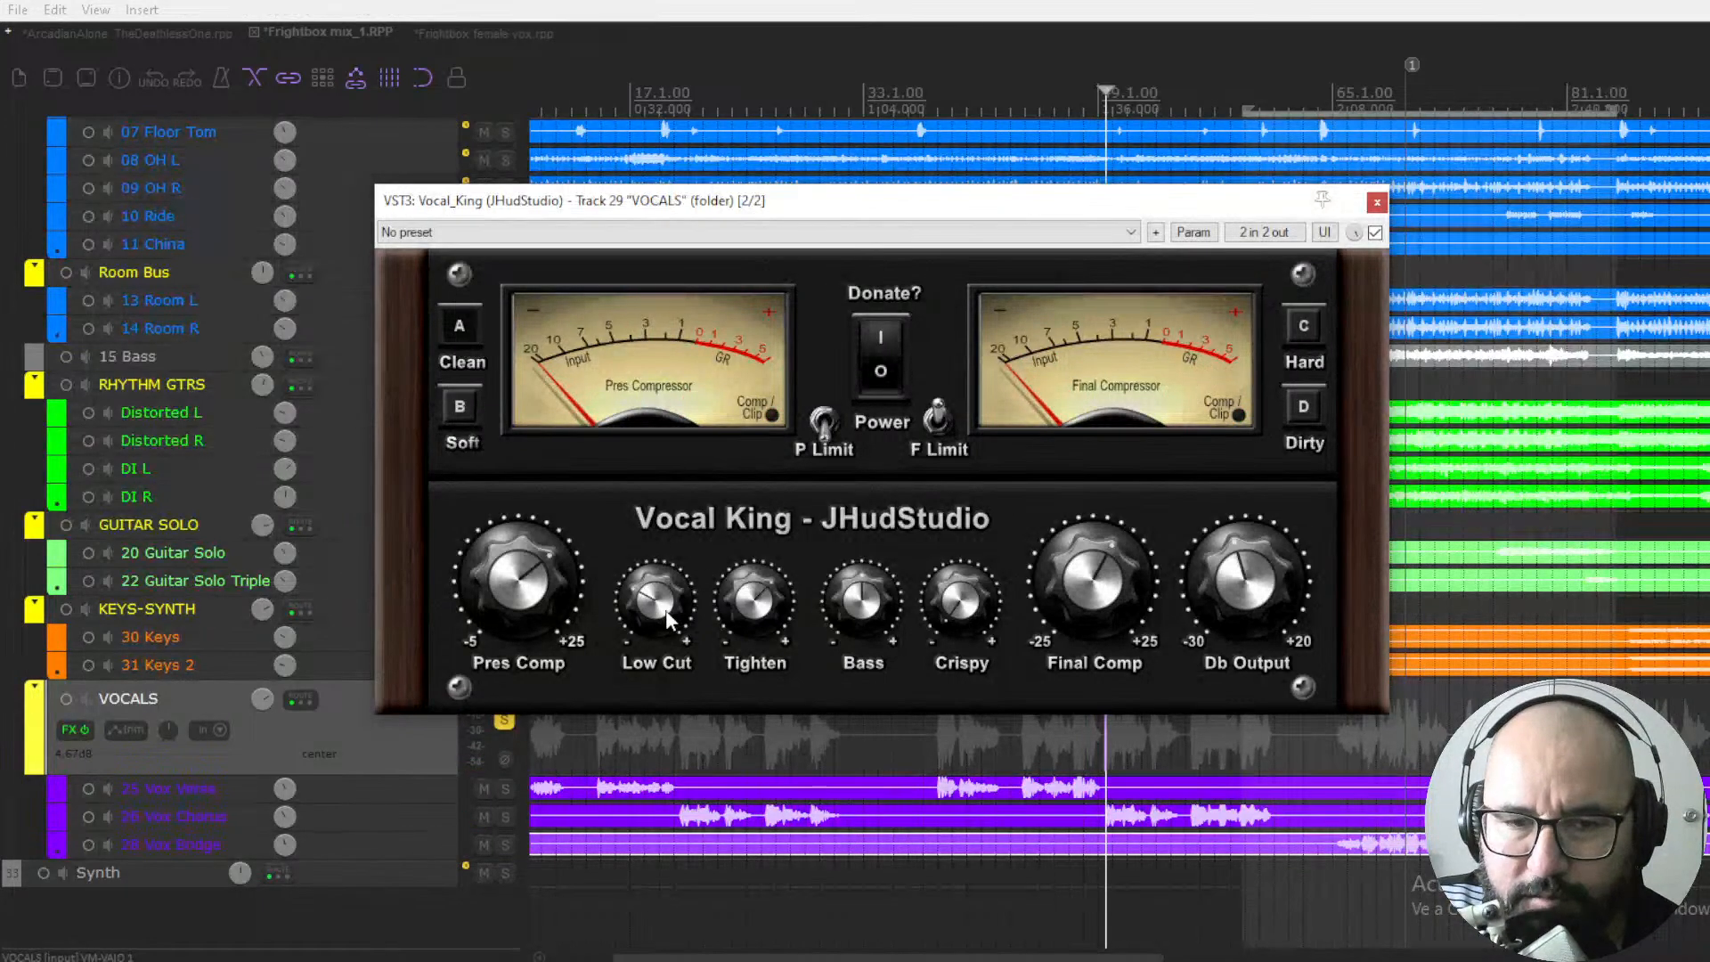
Raise Low Cut to about its midpoint and compare the soloed vocals with Vocal King bypassed and enabled
key("space")
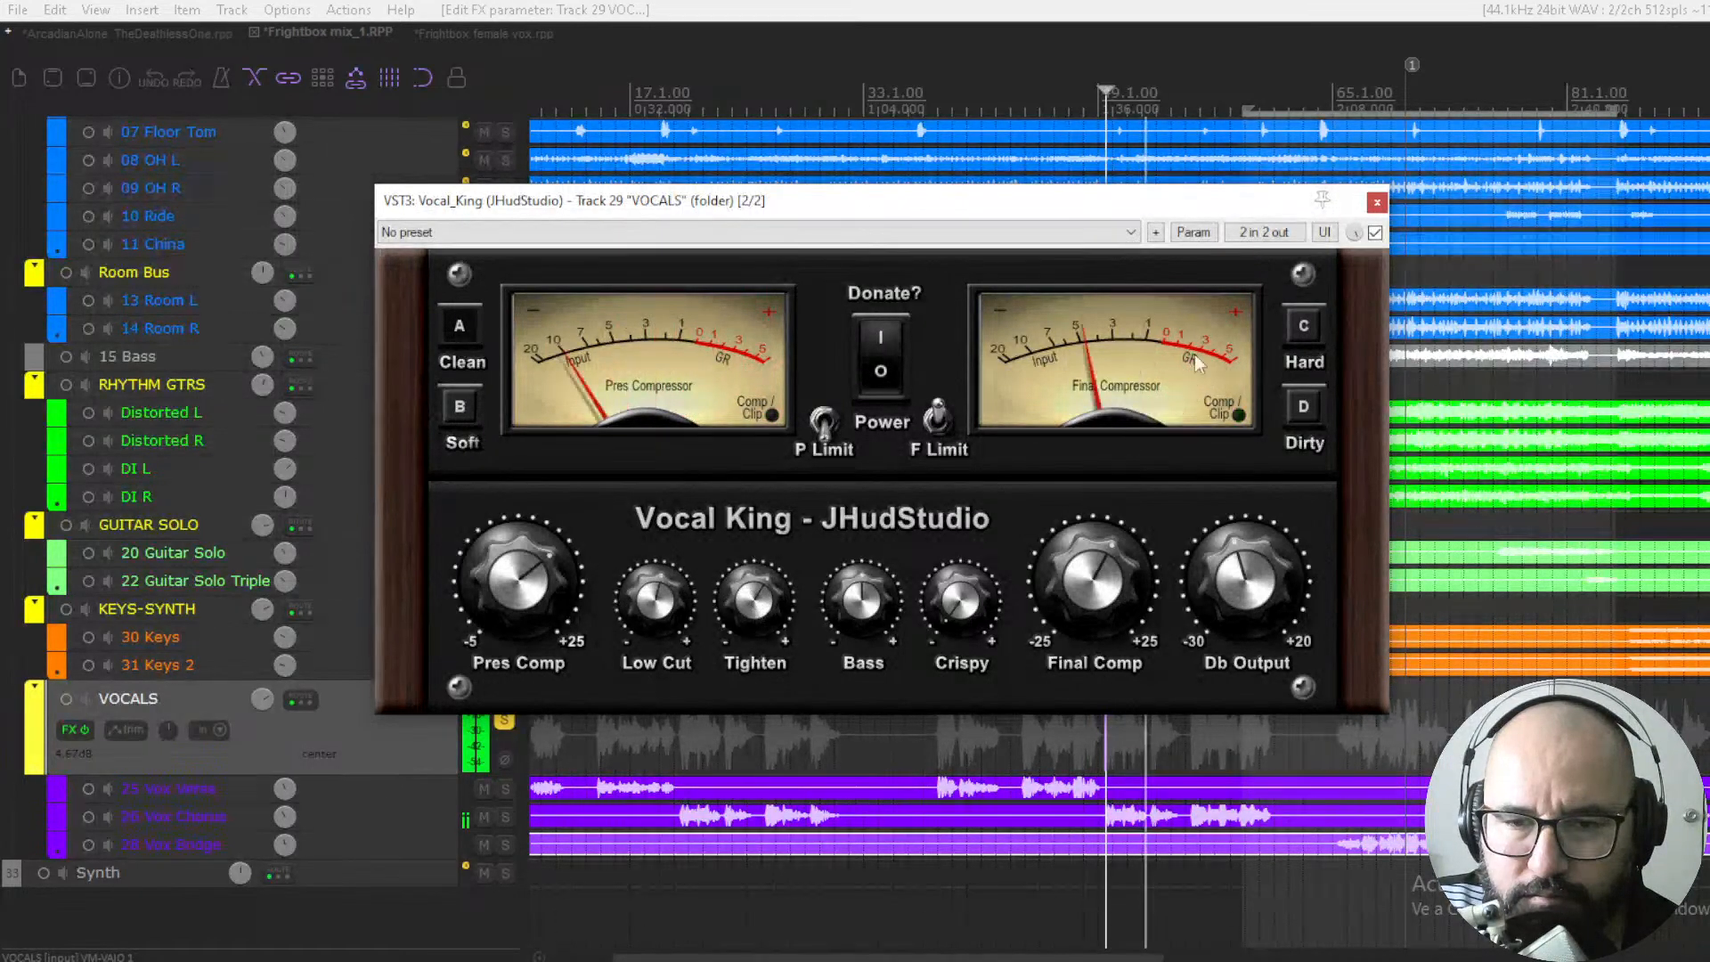
left_click(1375, 233)
left_click(1375, 233)
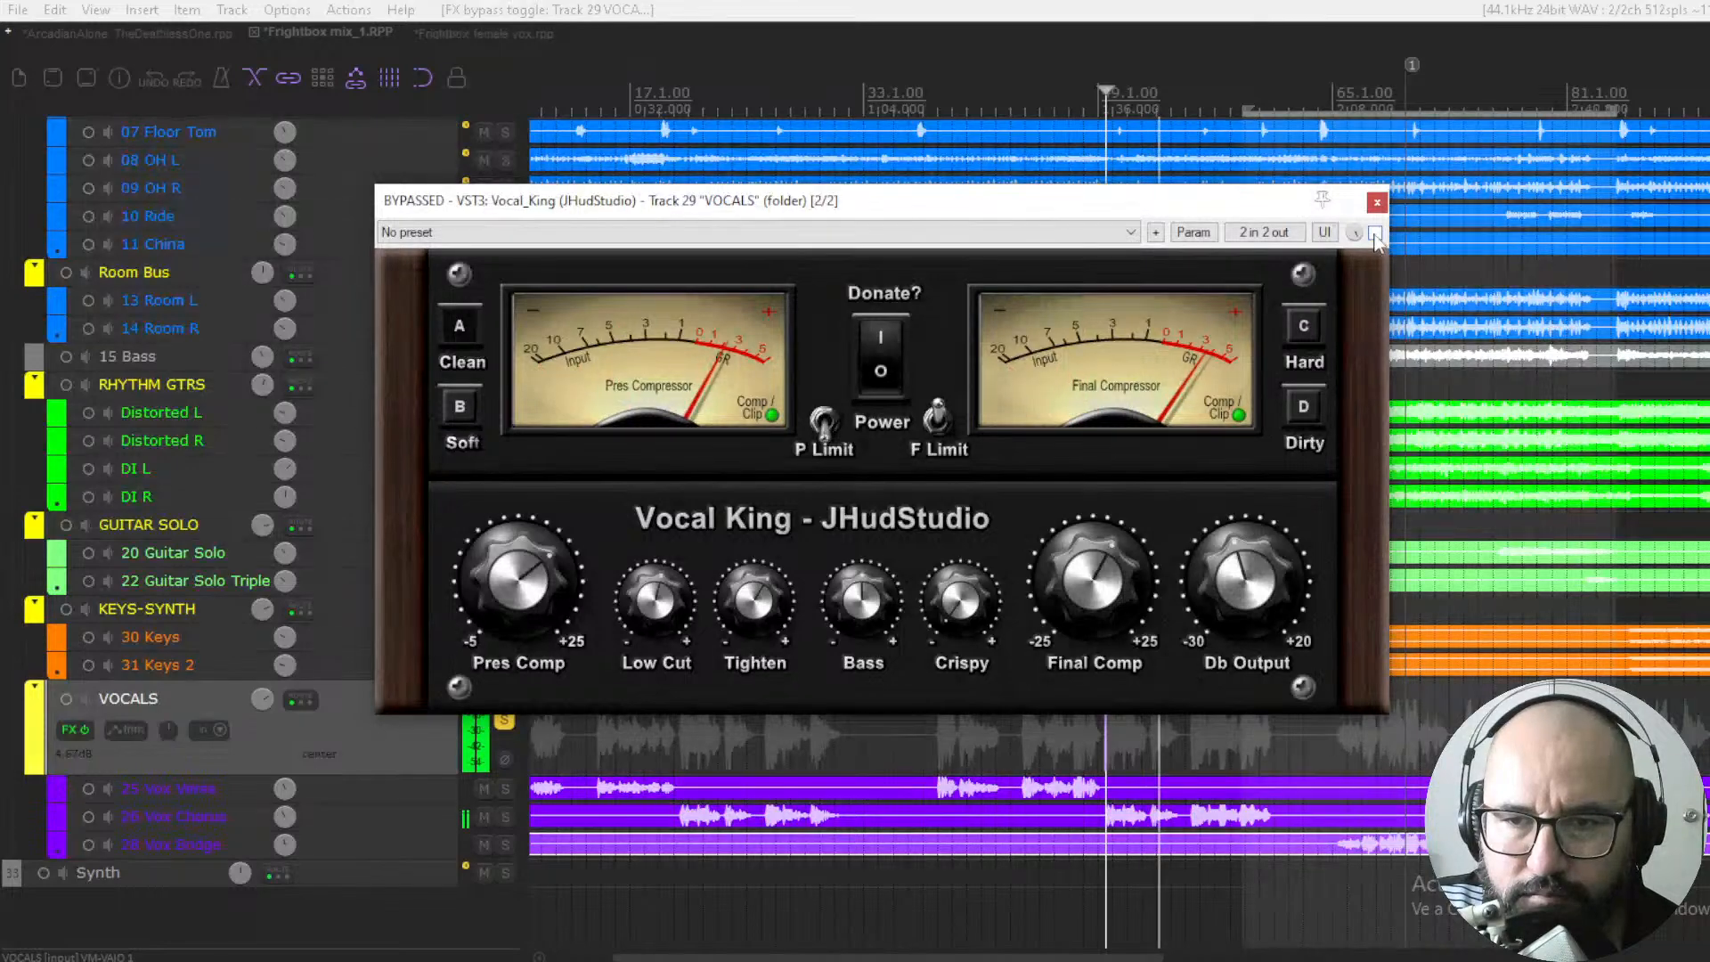
left_click(1376, 233)
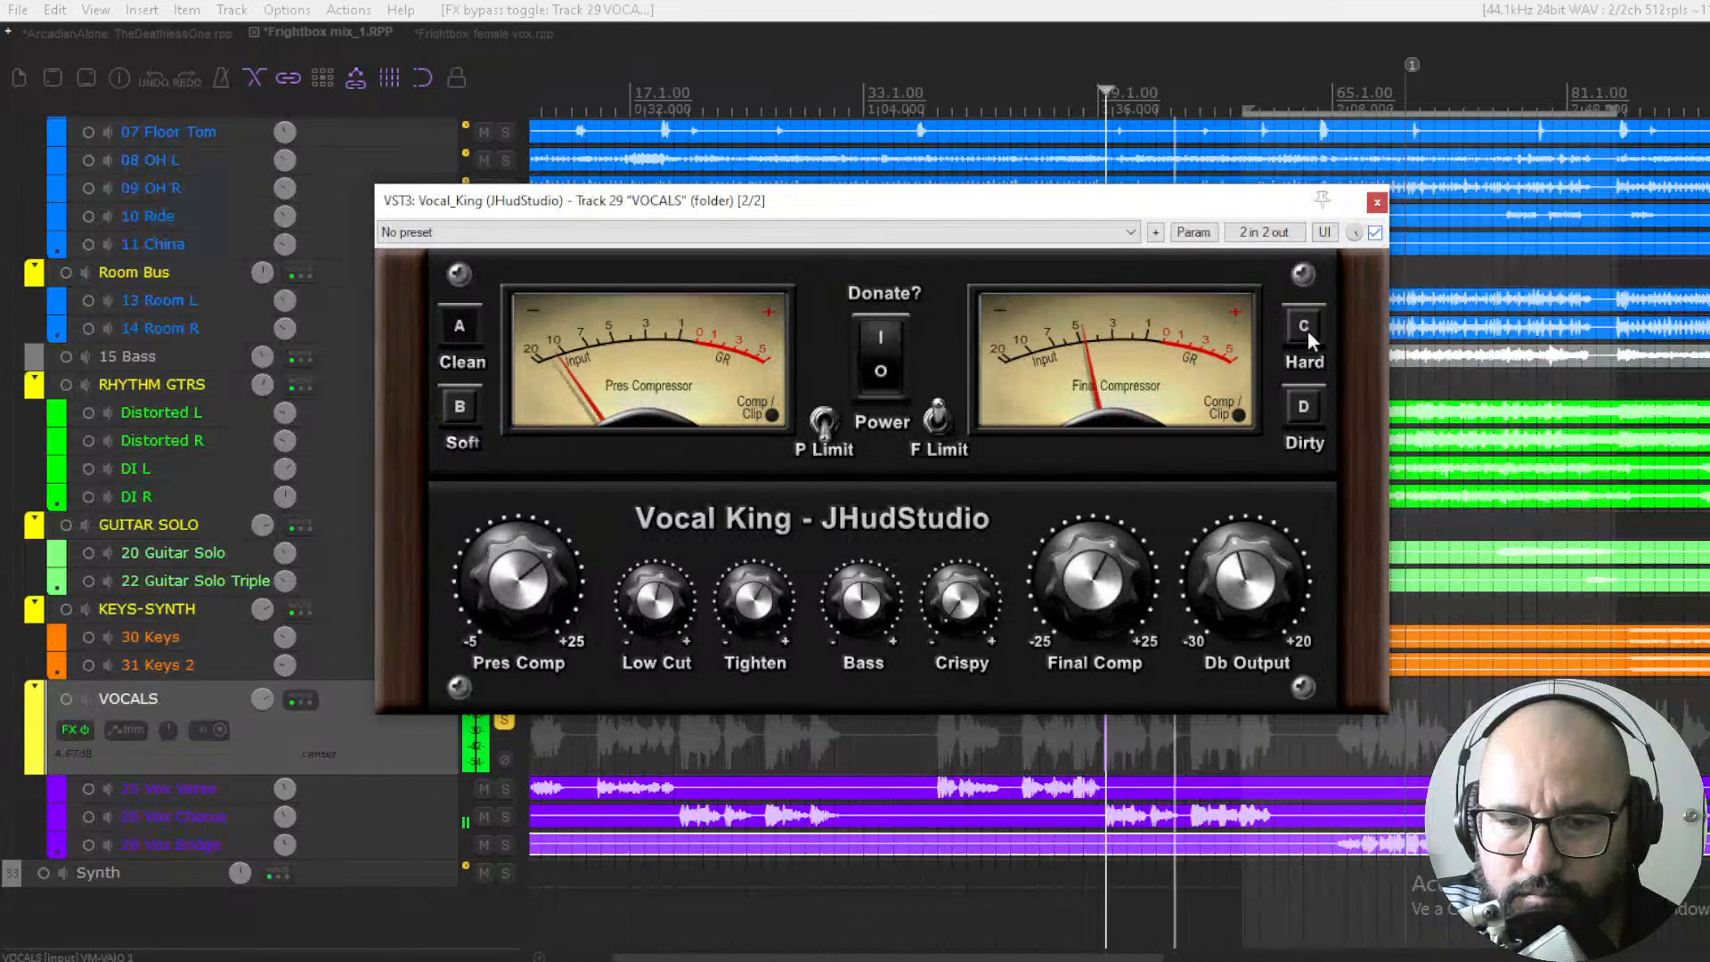
left_click(1374, 234)
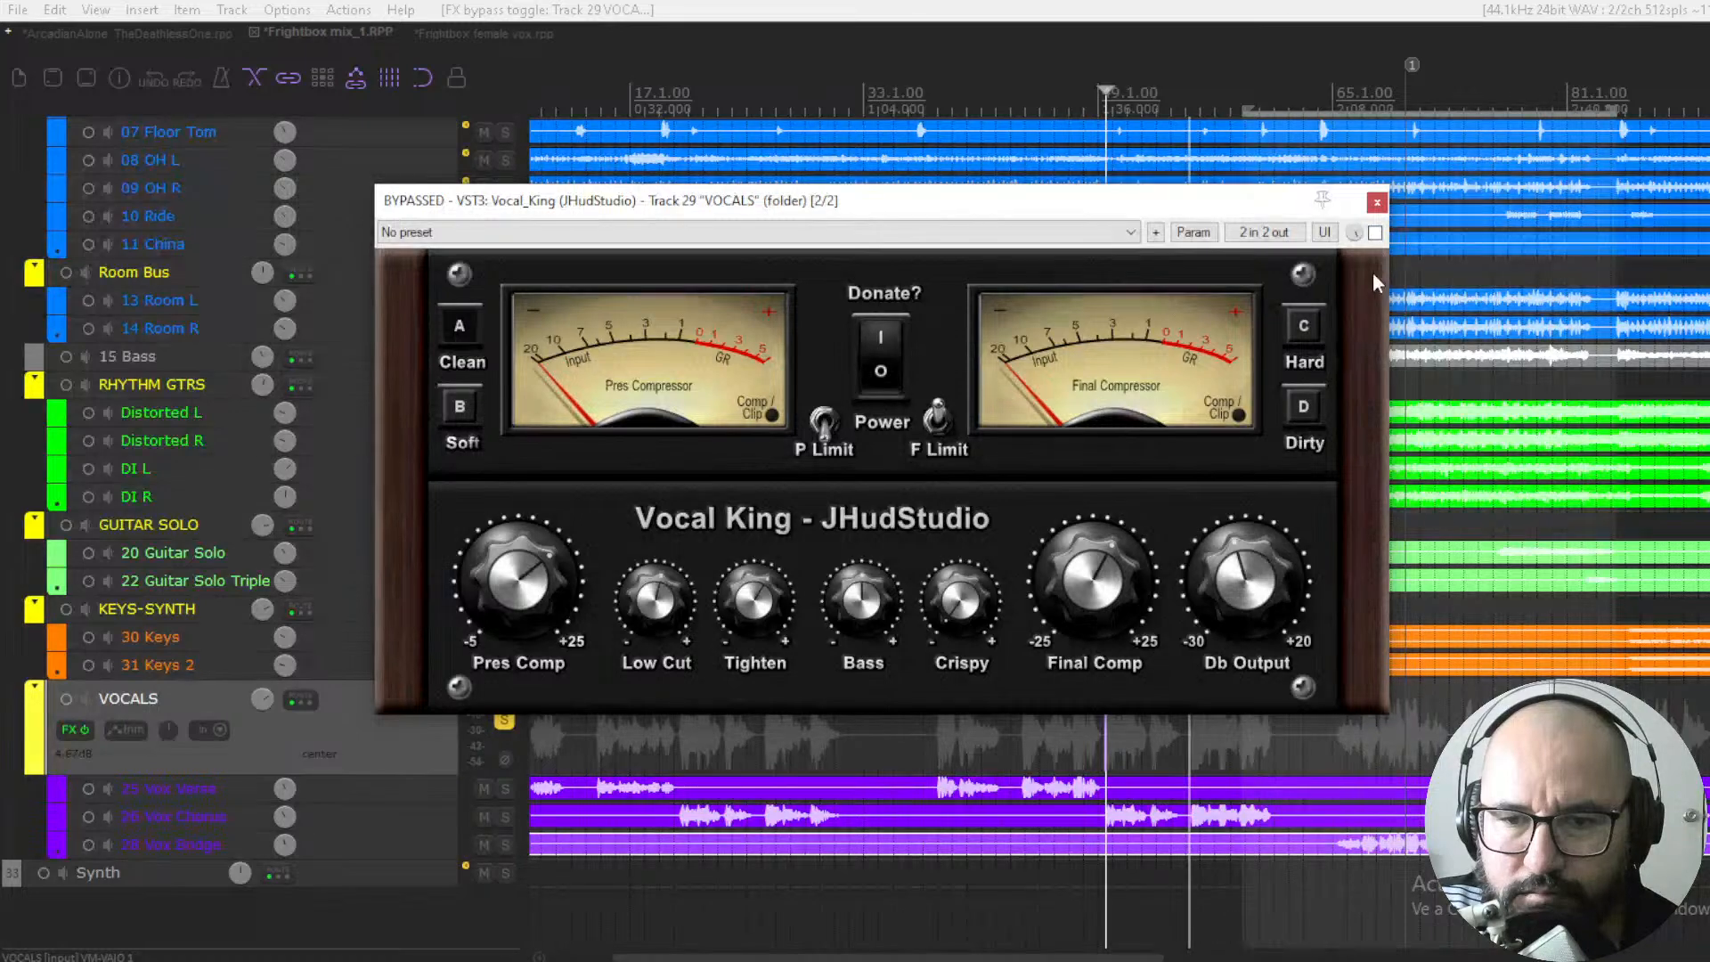
left_click(1375, 233)
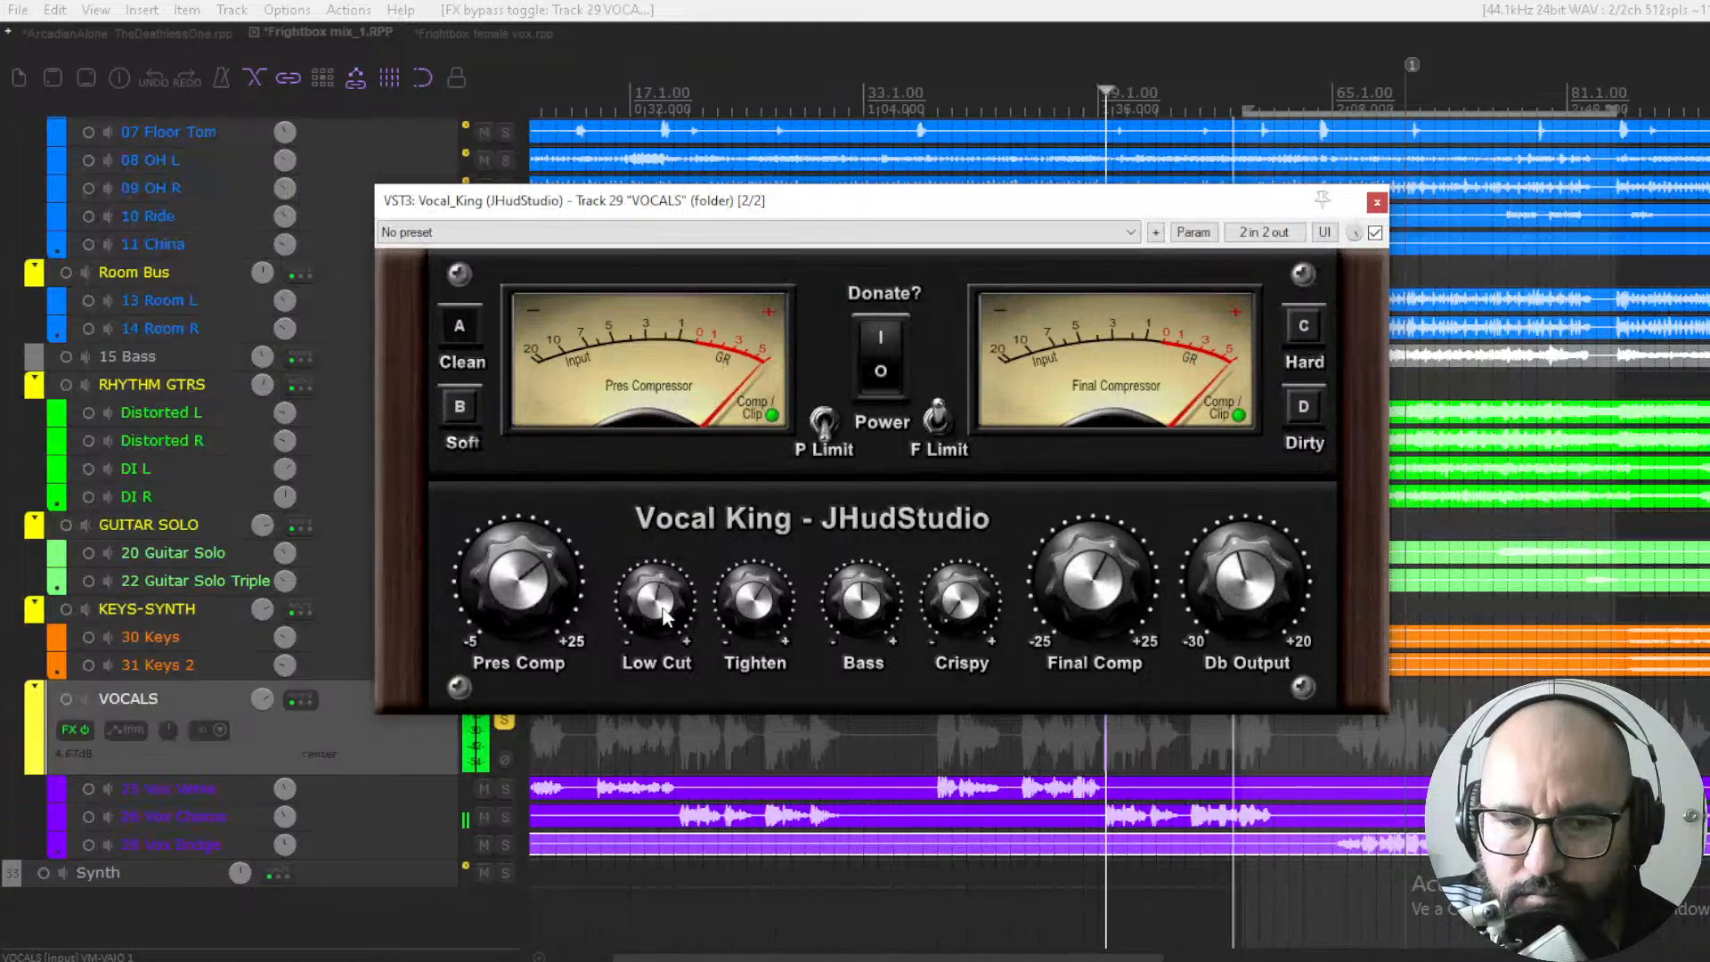
Lower Bass slightly below its midpoint and audition the soloed vocals up to the second phrase of 26 Vox Chorus
left_click_drag(854, 610, 853, 780)
key("space")
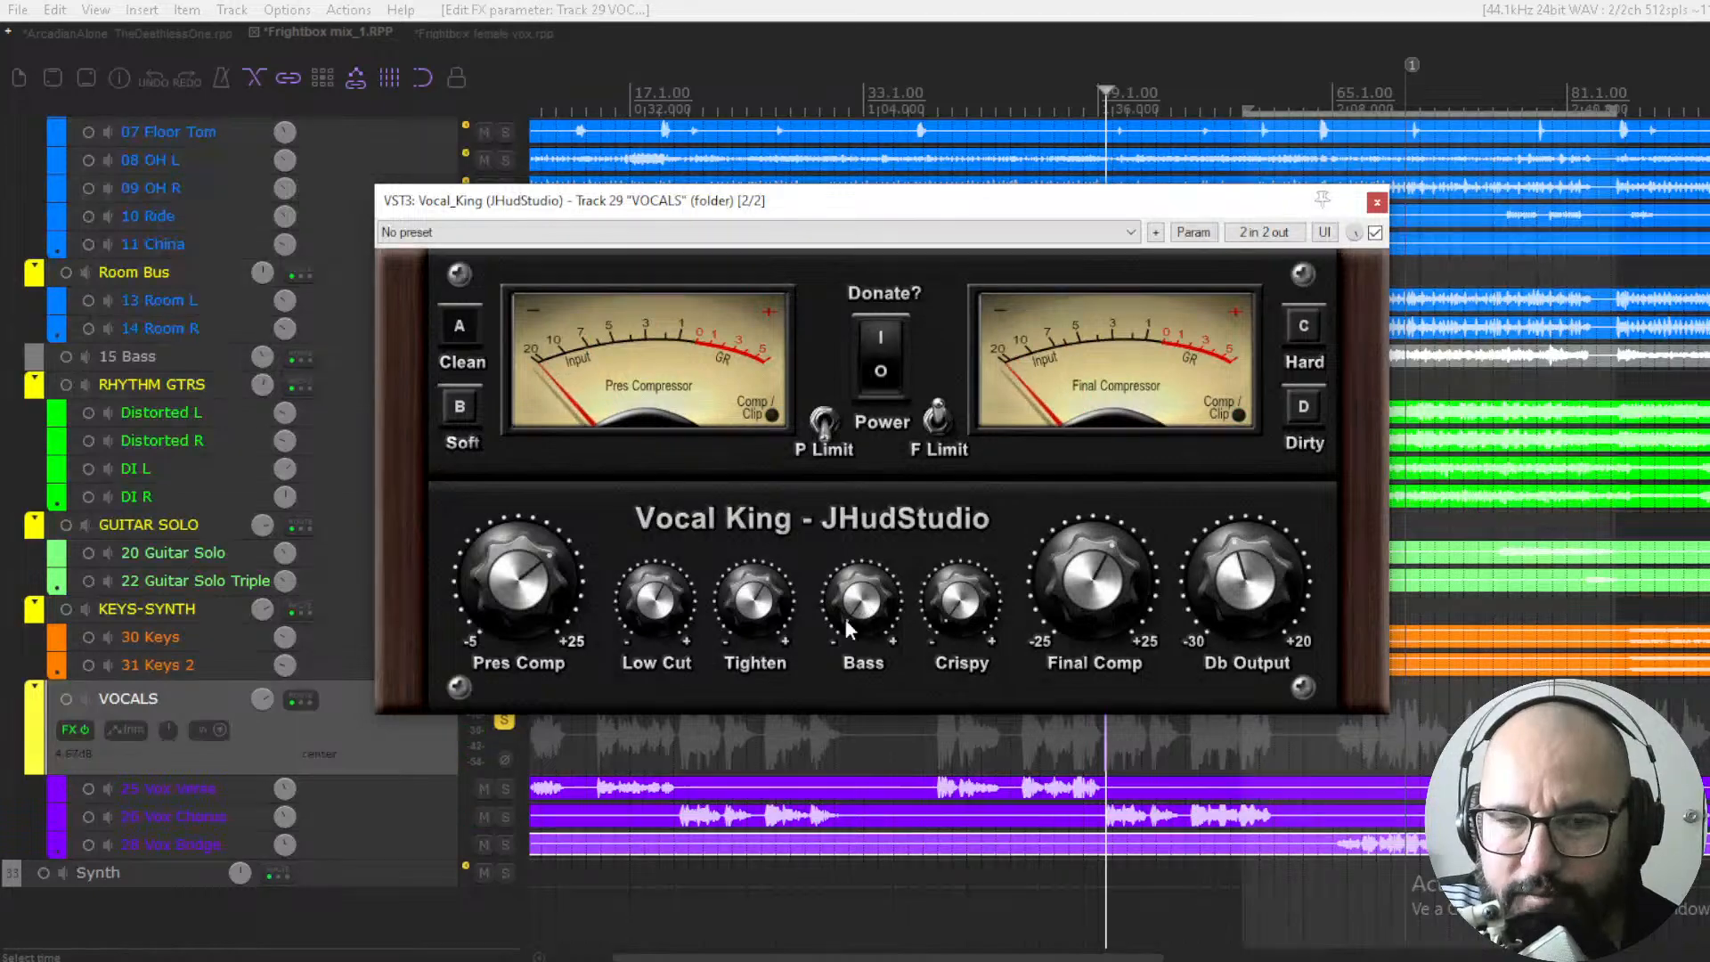
key("space")
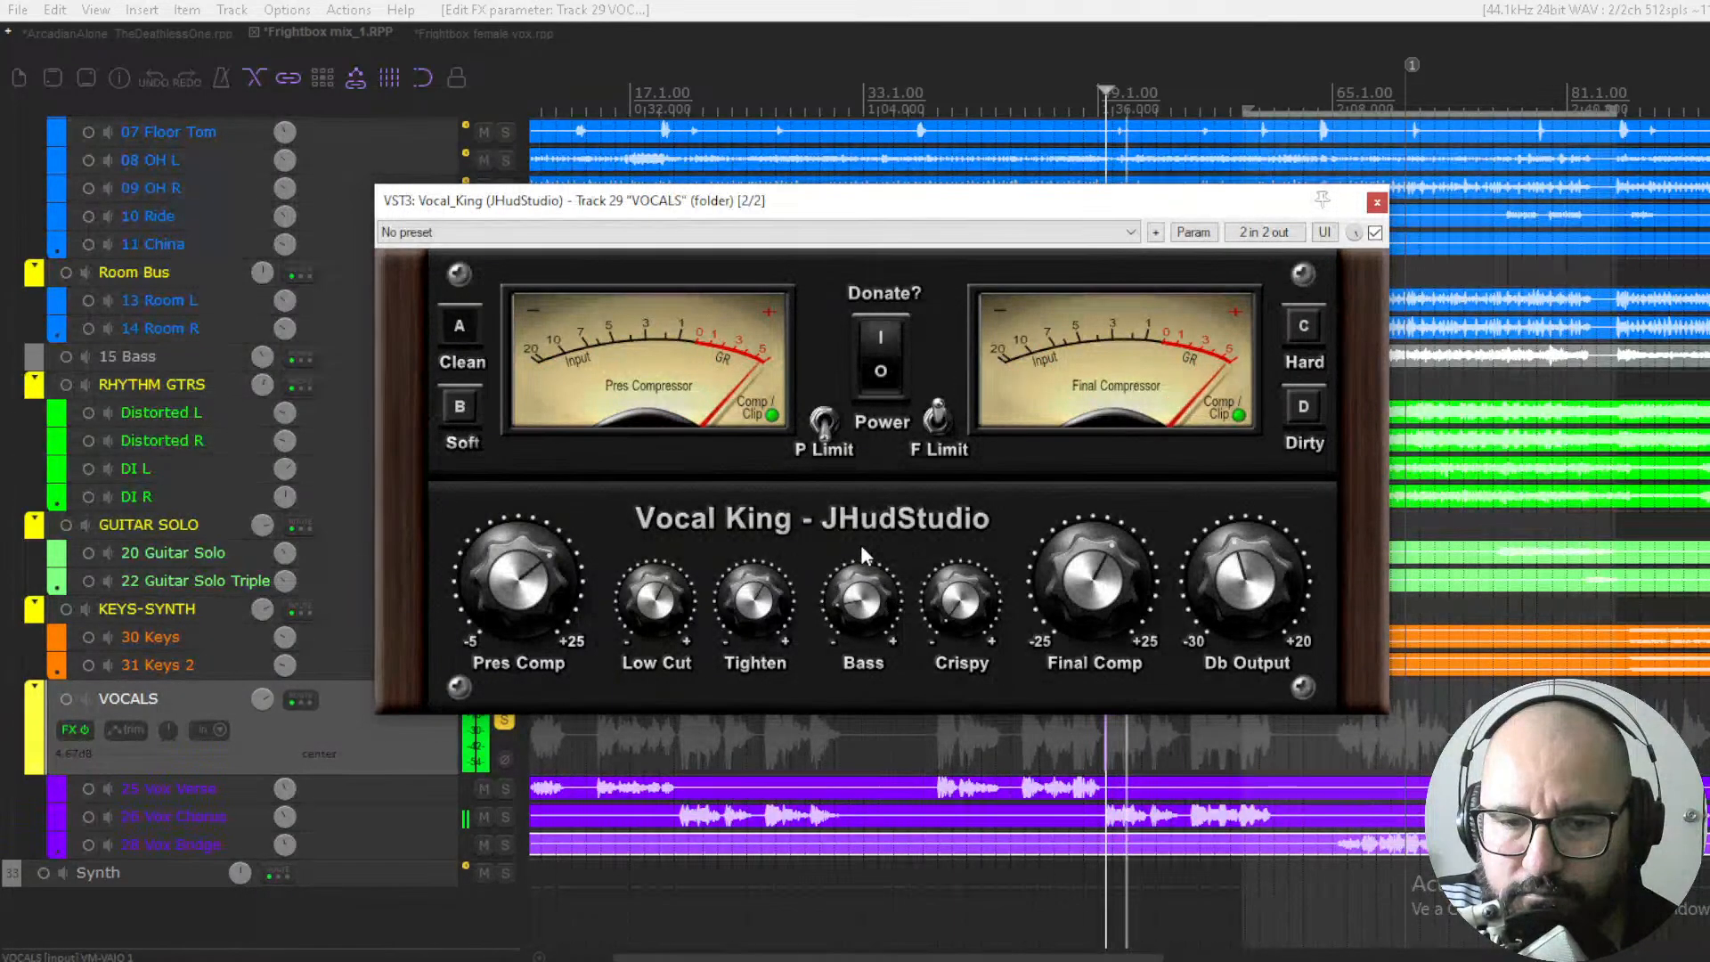
left_click(1185, 824)
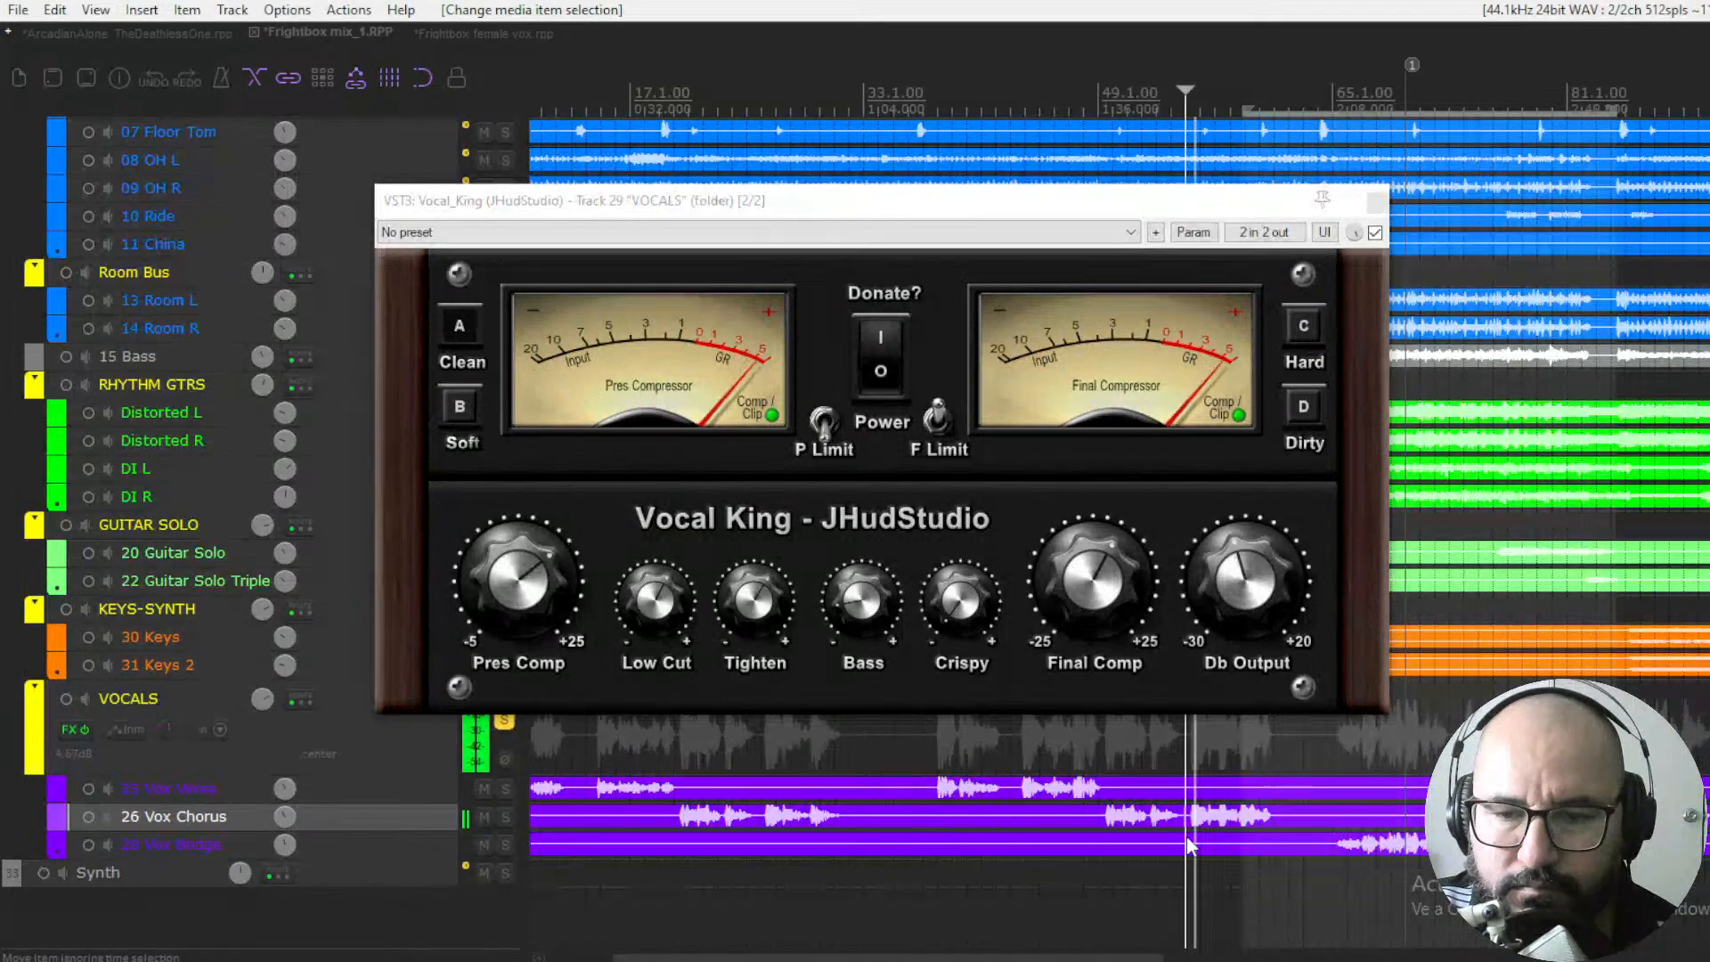
key("space")
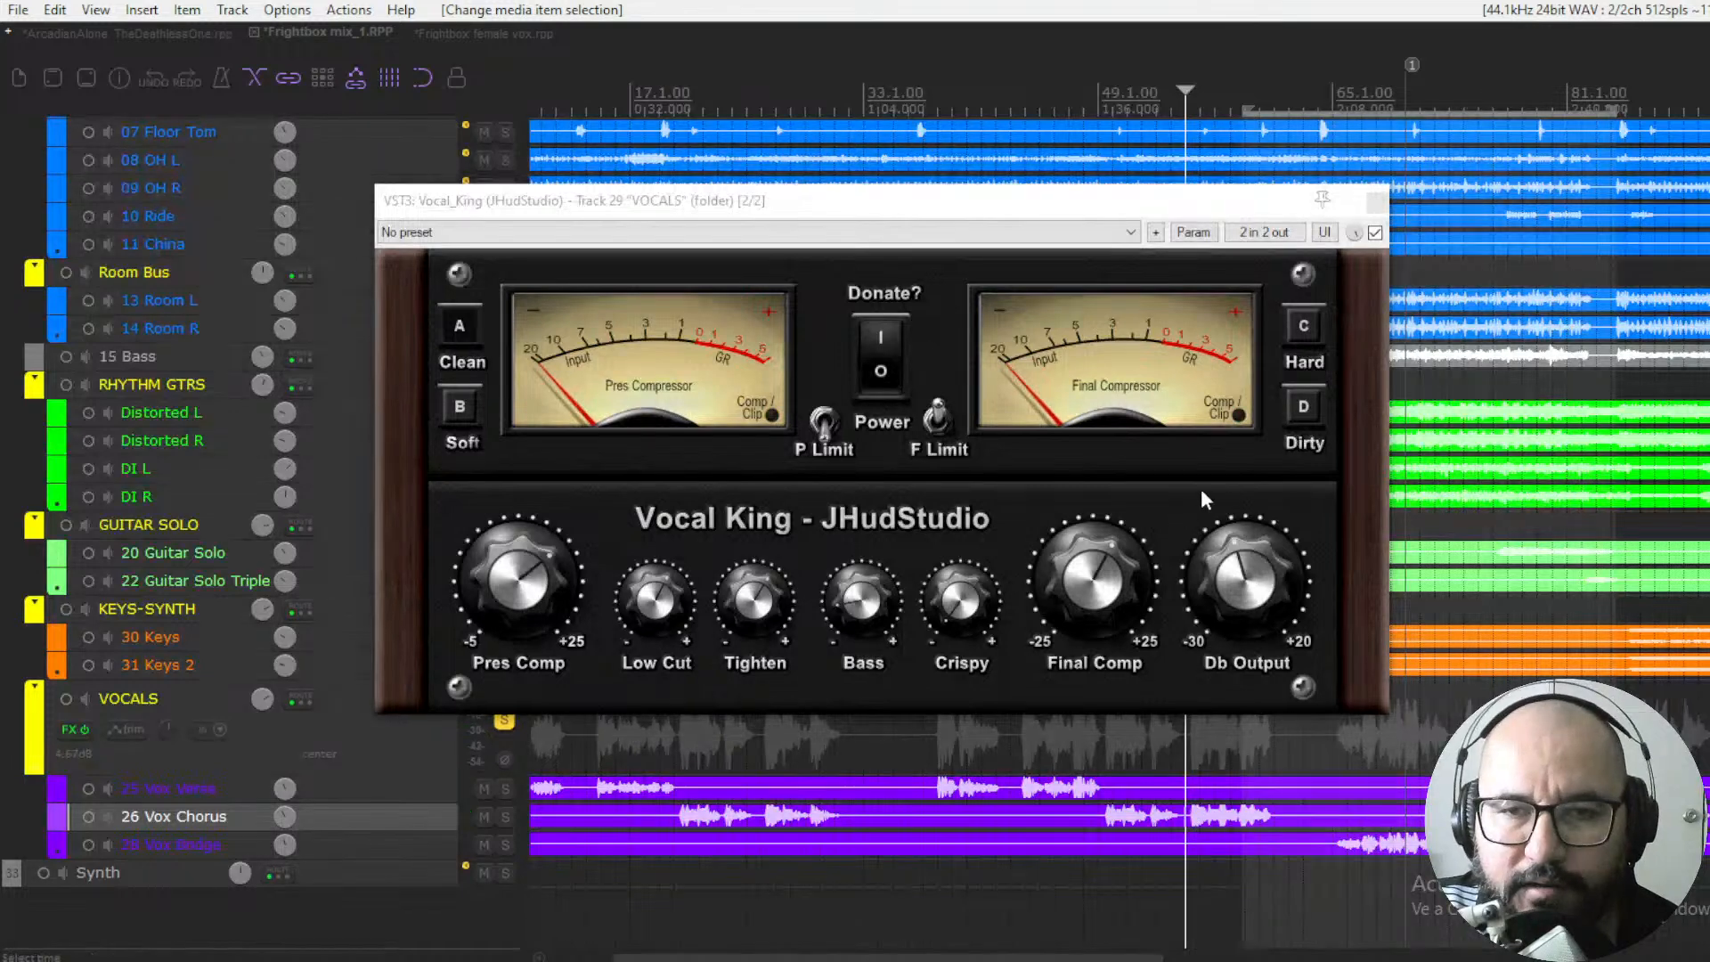
Compare the soloed vocals with Vocal King bypassed and enabled while fine-tuning Bass below its midpoint
left_click(1375, 233)
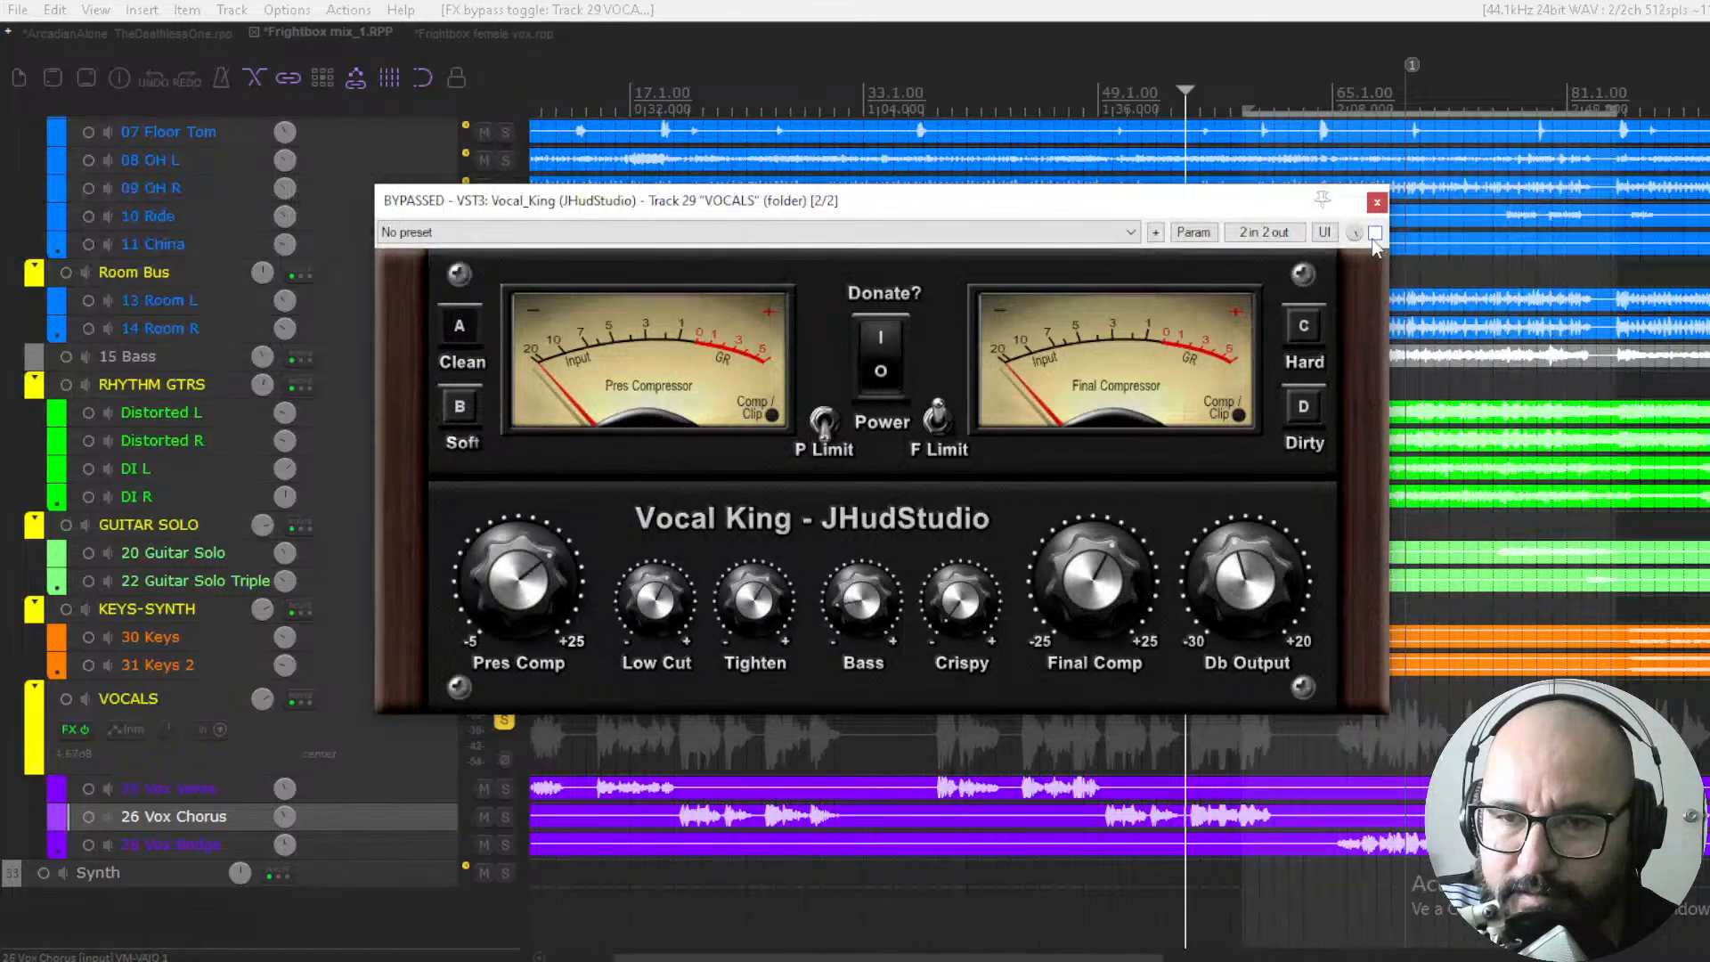
left_click(1375, 233)
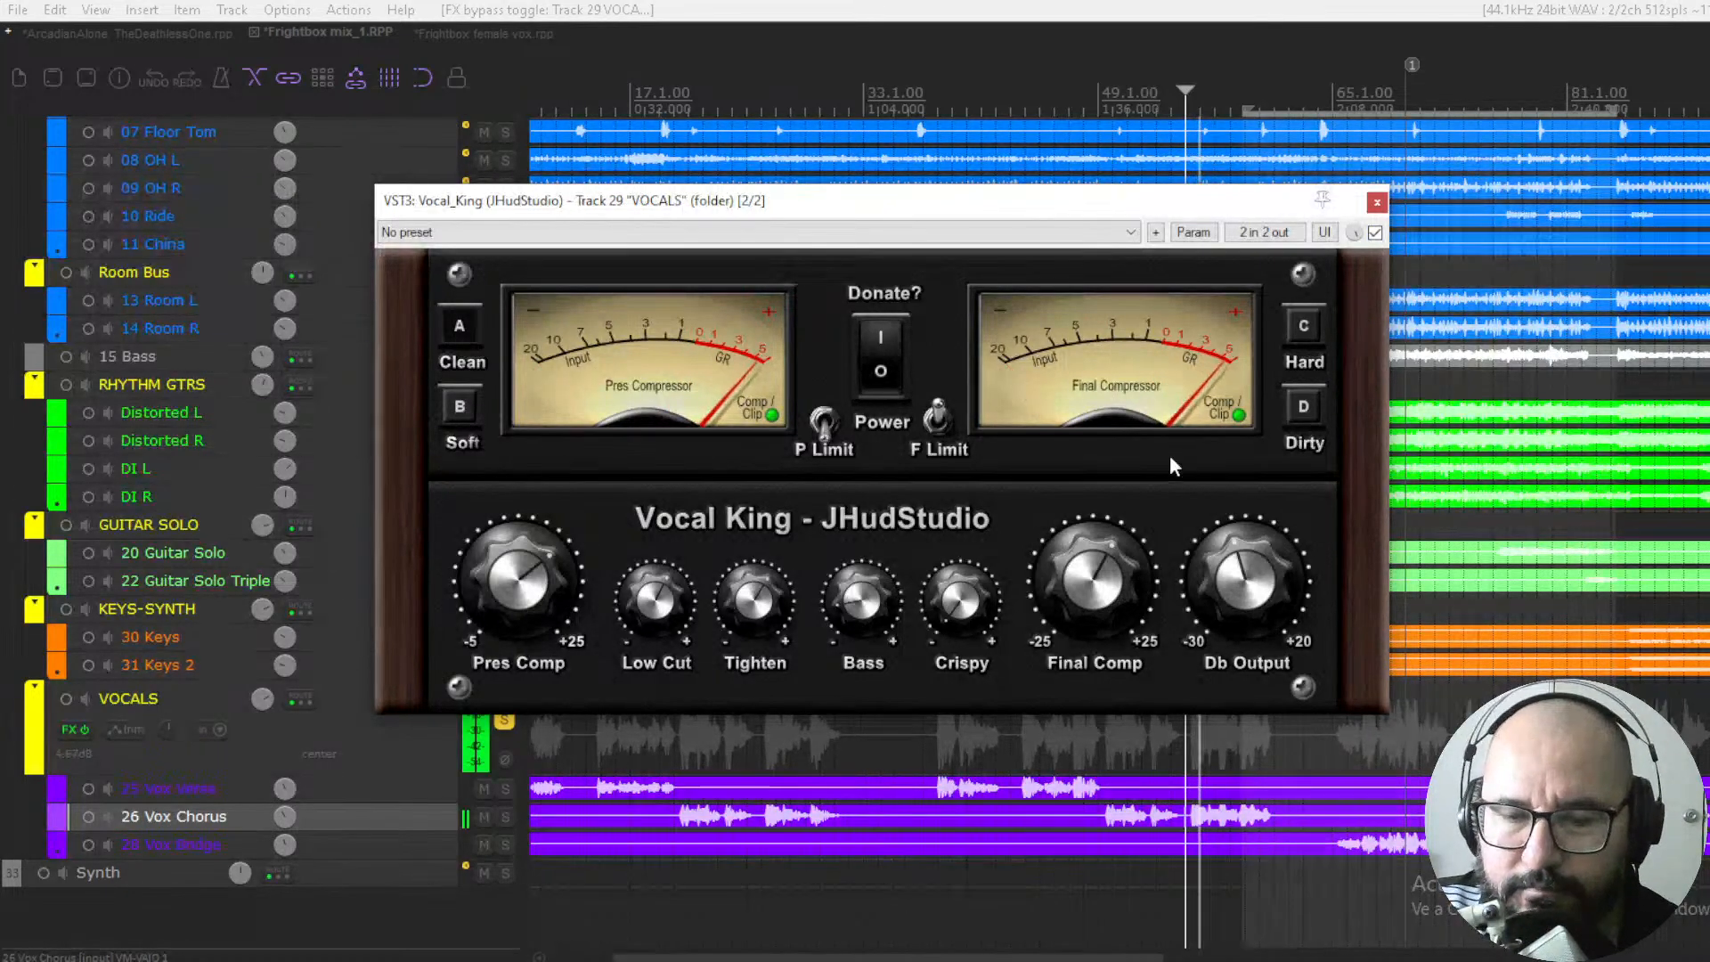
key("space")
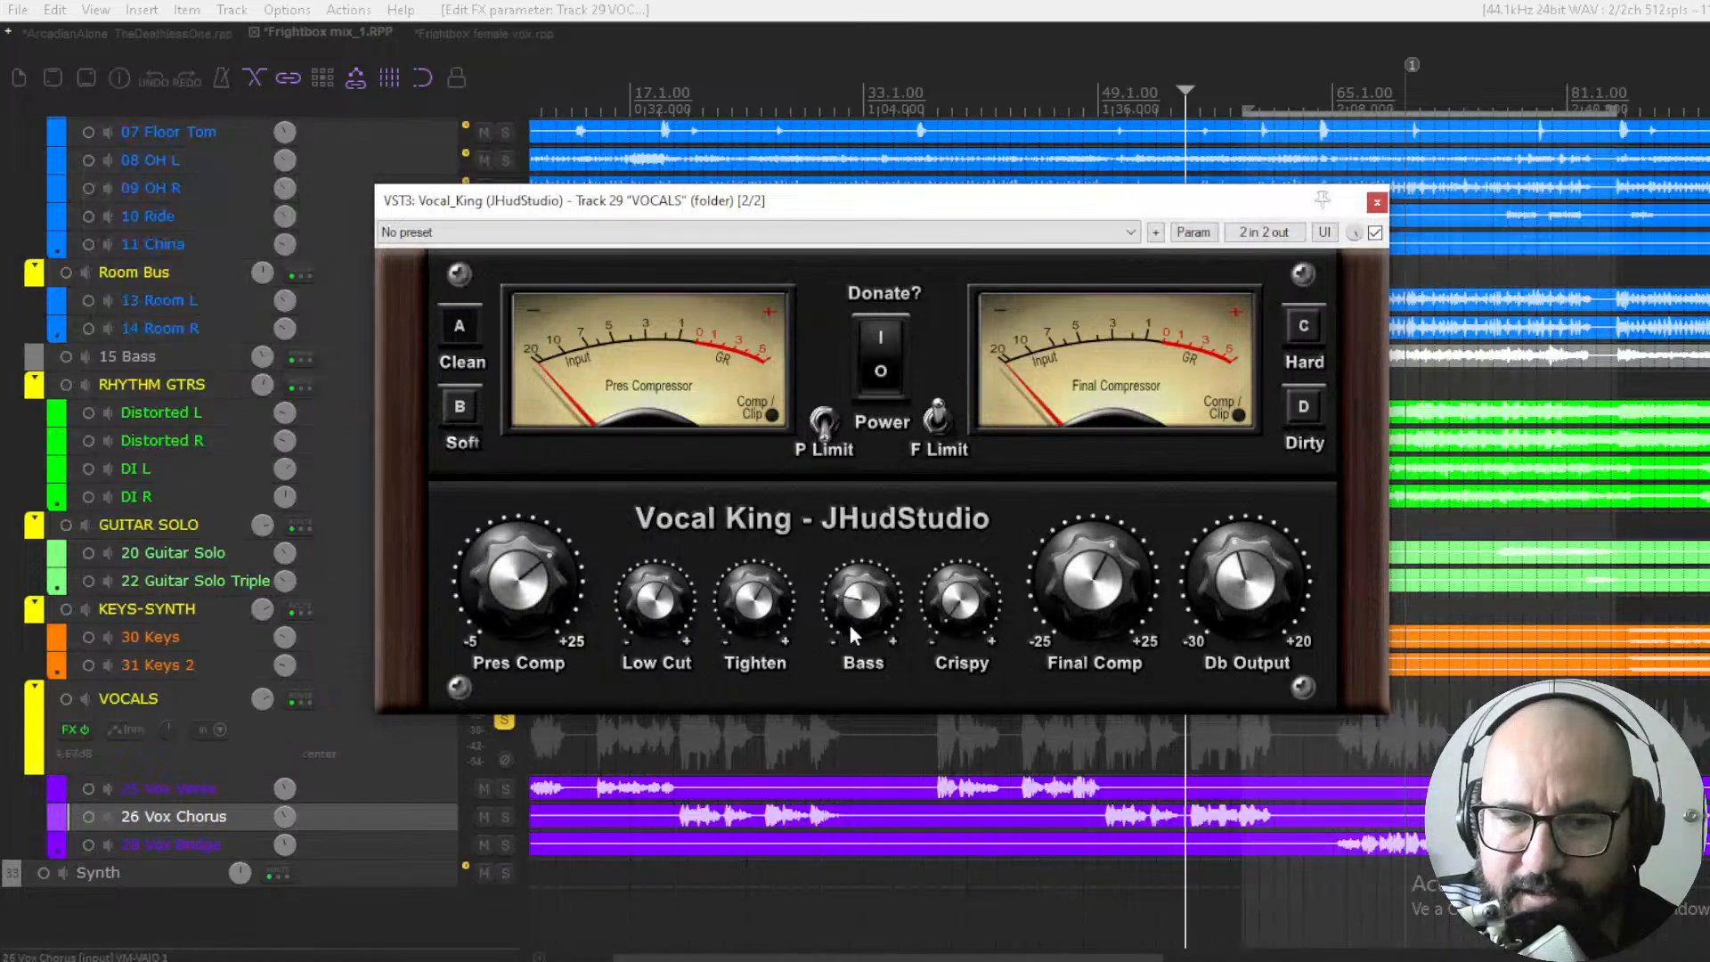
key("space")
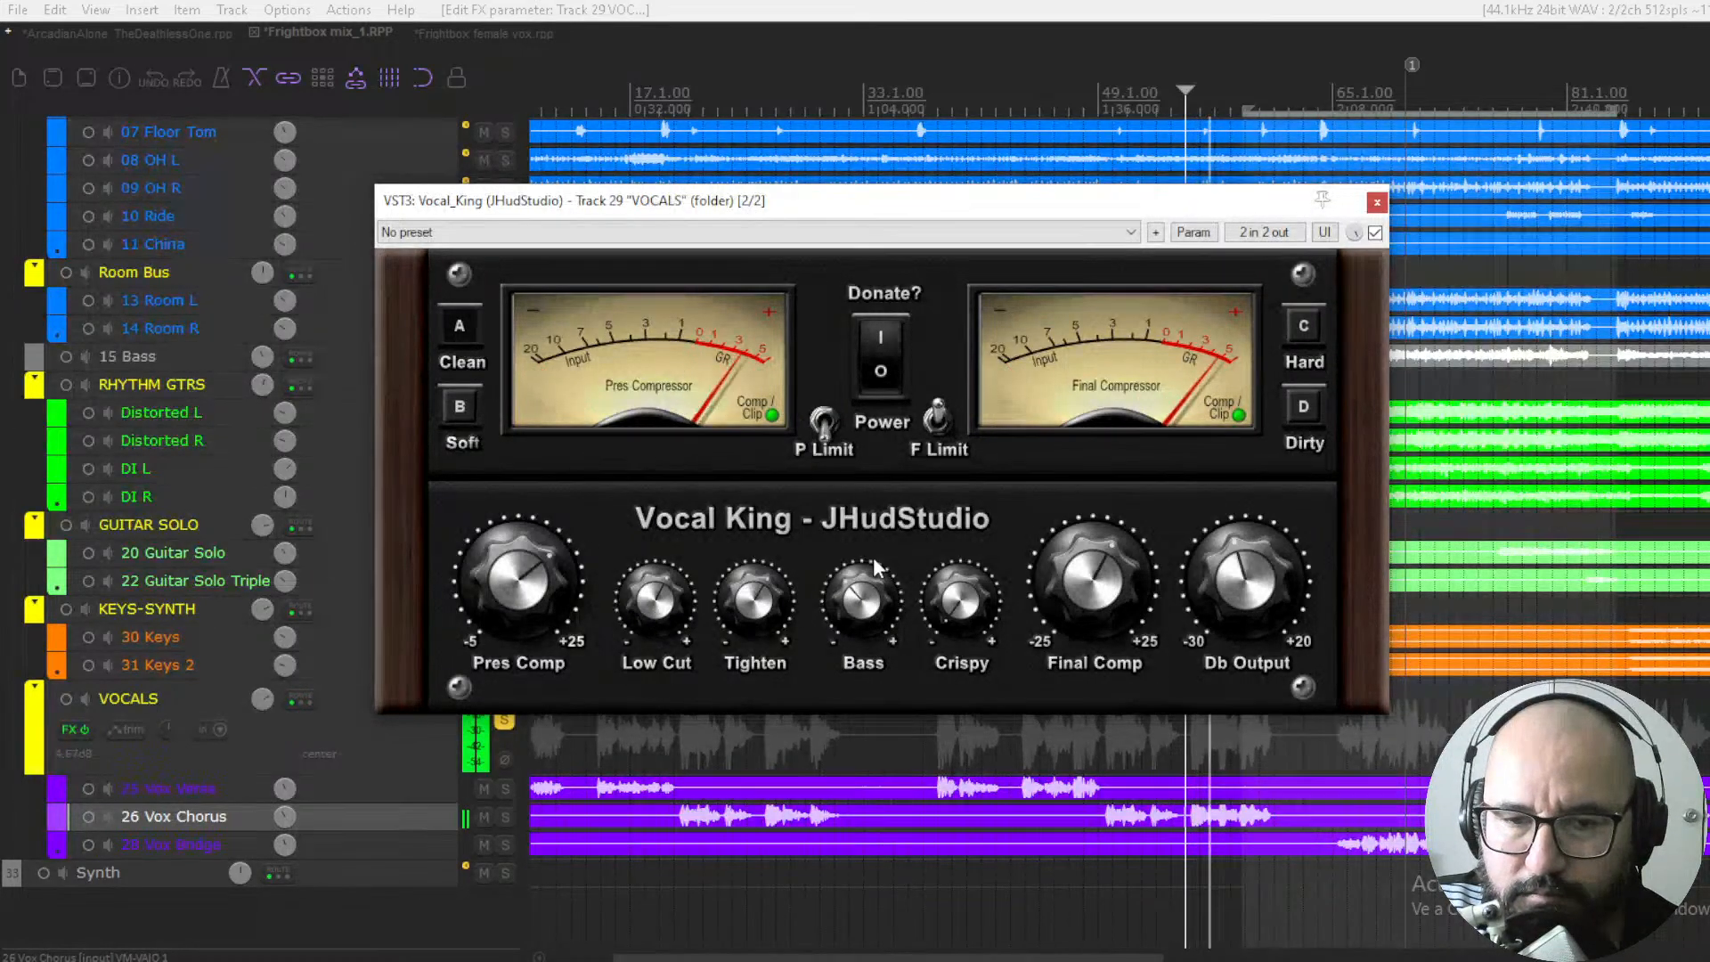
key("space")
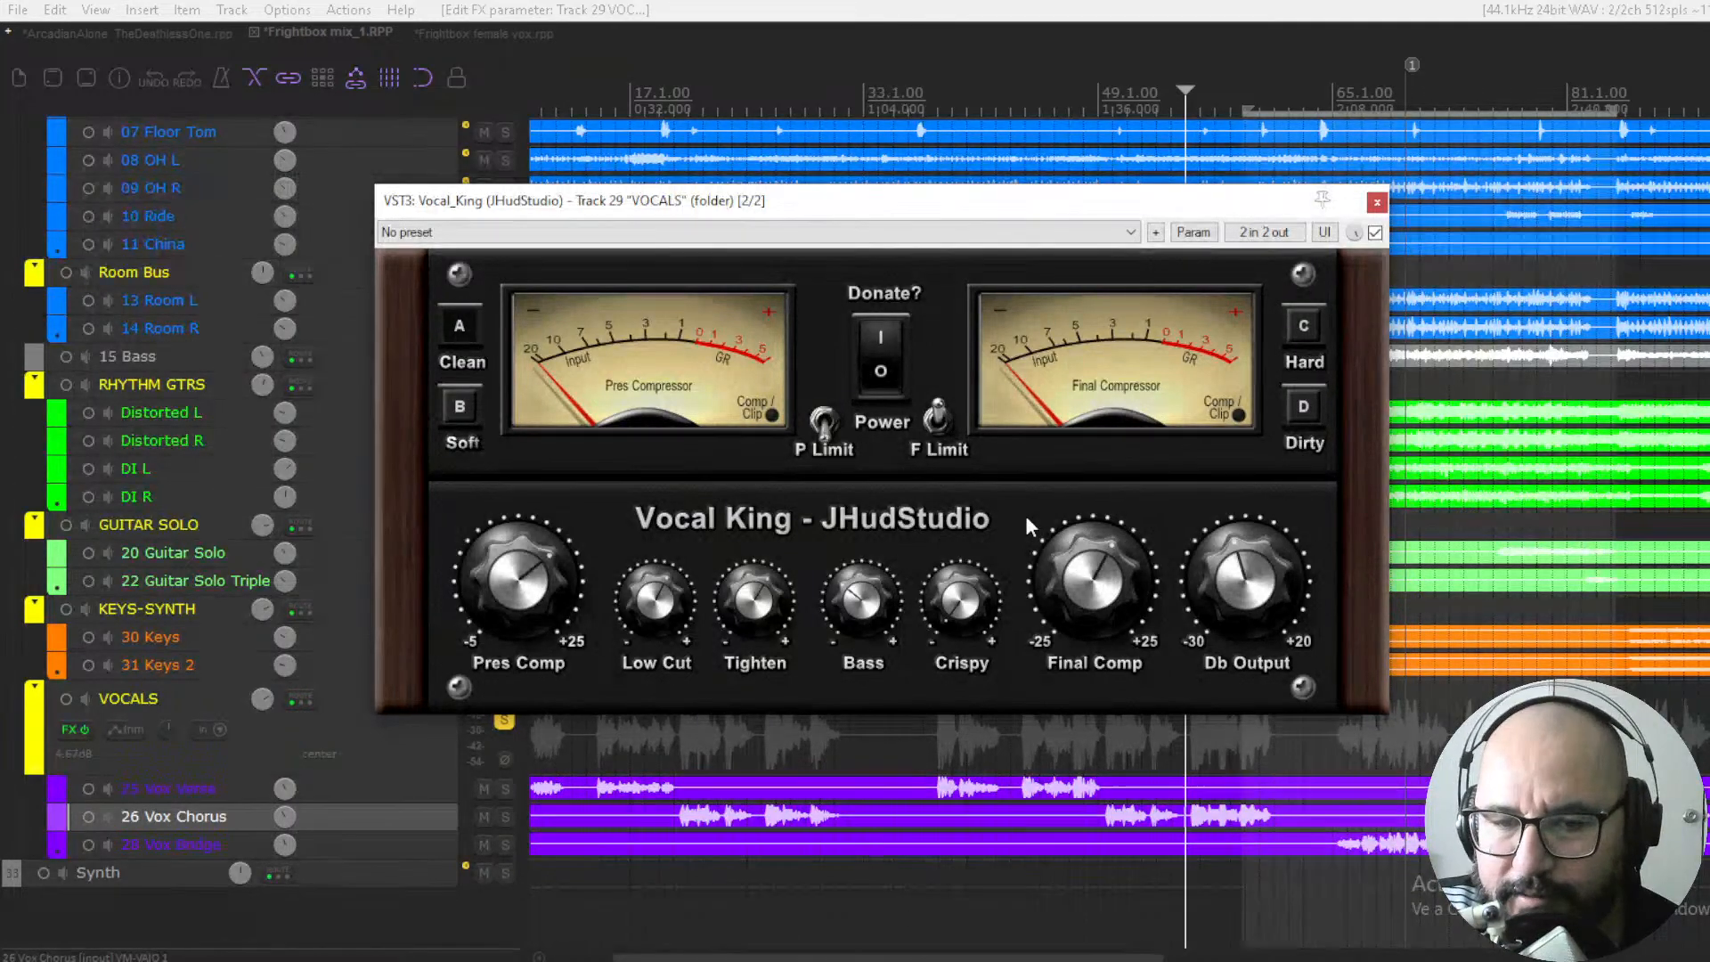
key("space")
left_click(1375, 233)
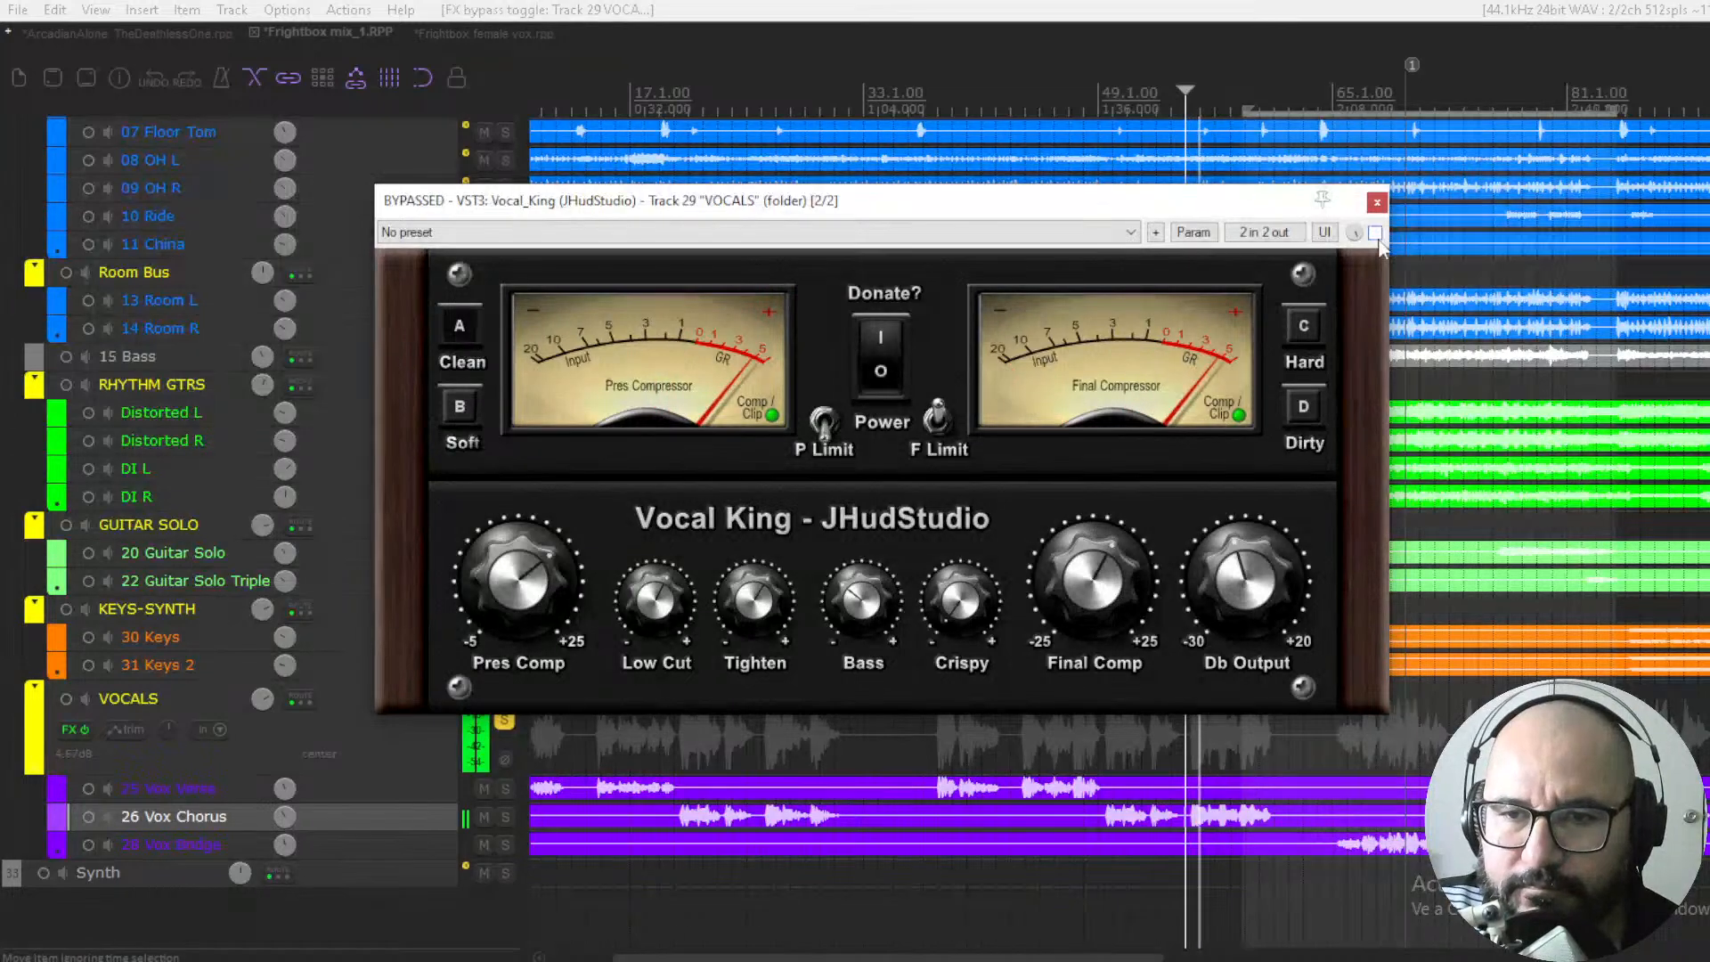
left_click(1376, 234)
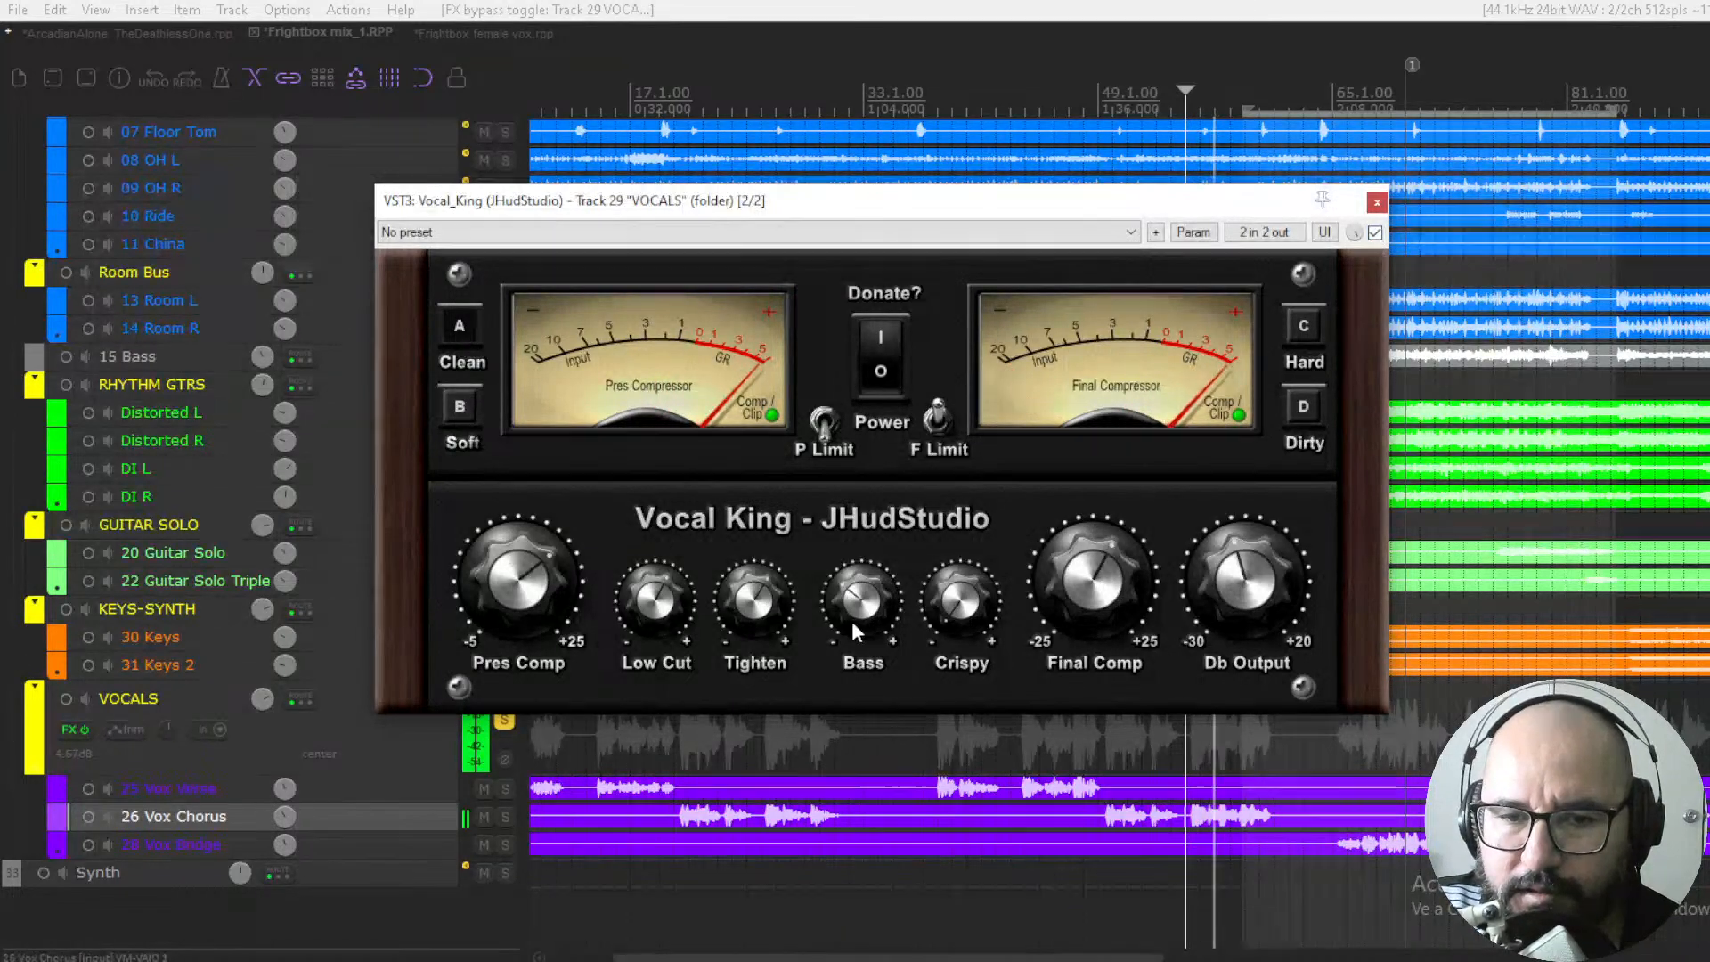
Lower Vocal King's Db Output and audition Dirty mode on the soloed chorus vocals before switching to Clean mode
key("space")
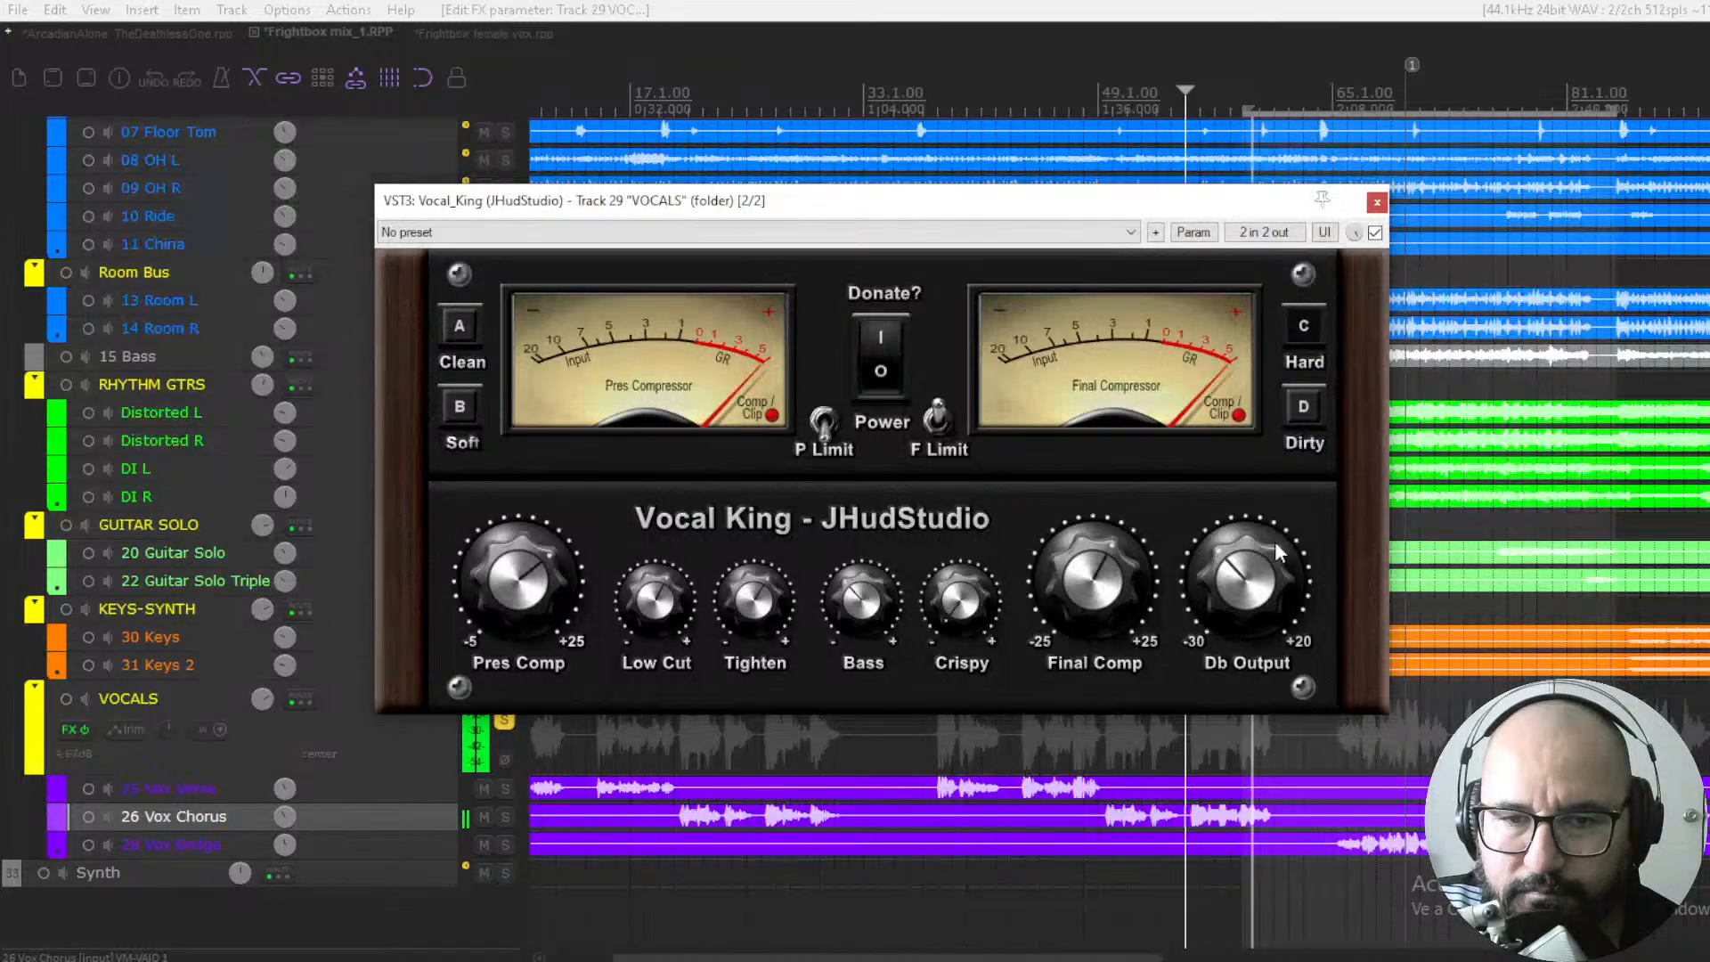
key("space")
left_click(1300, 404)
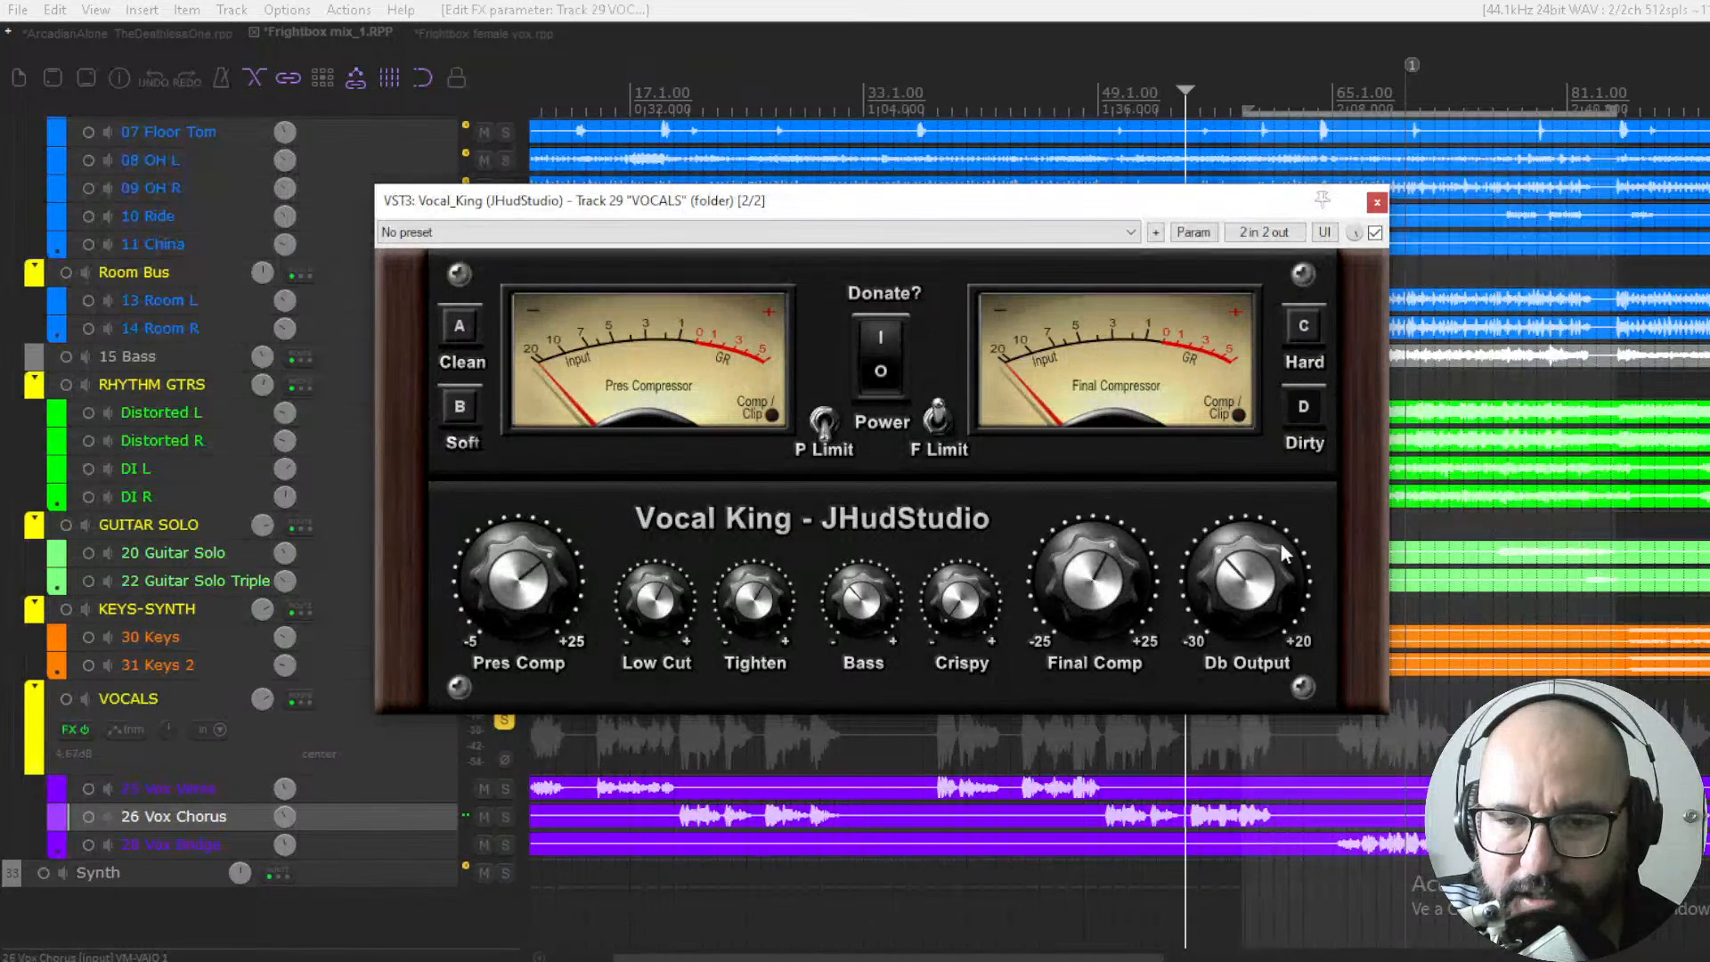
key("space")
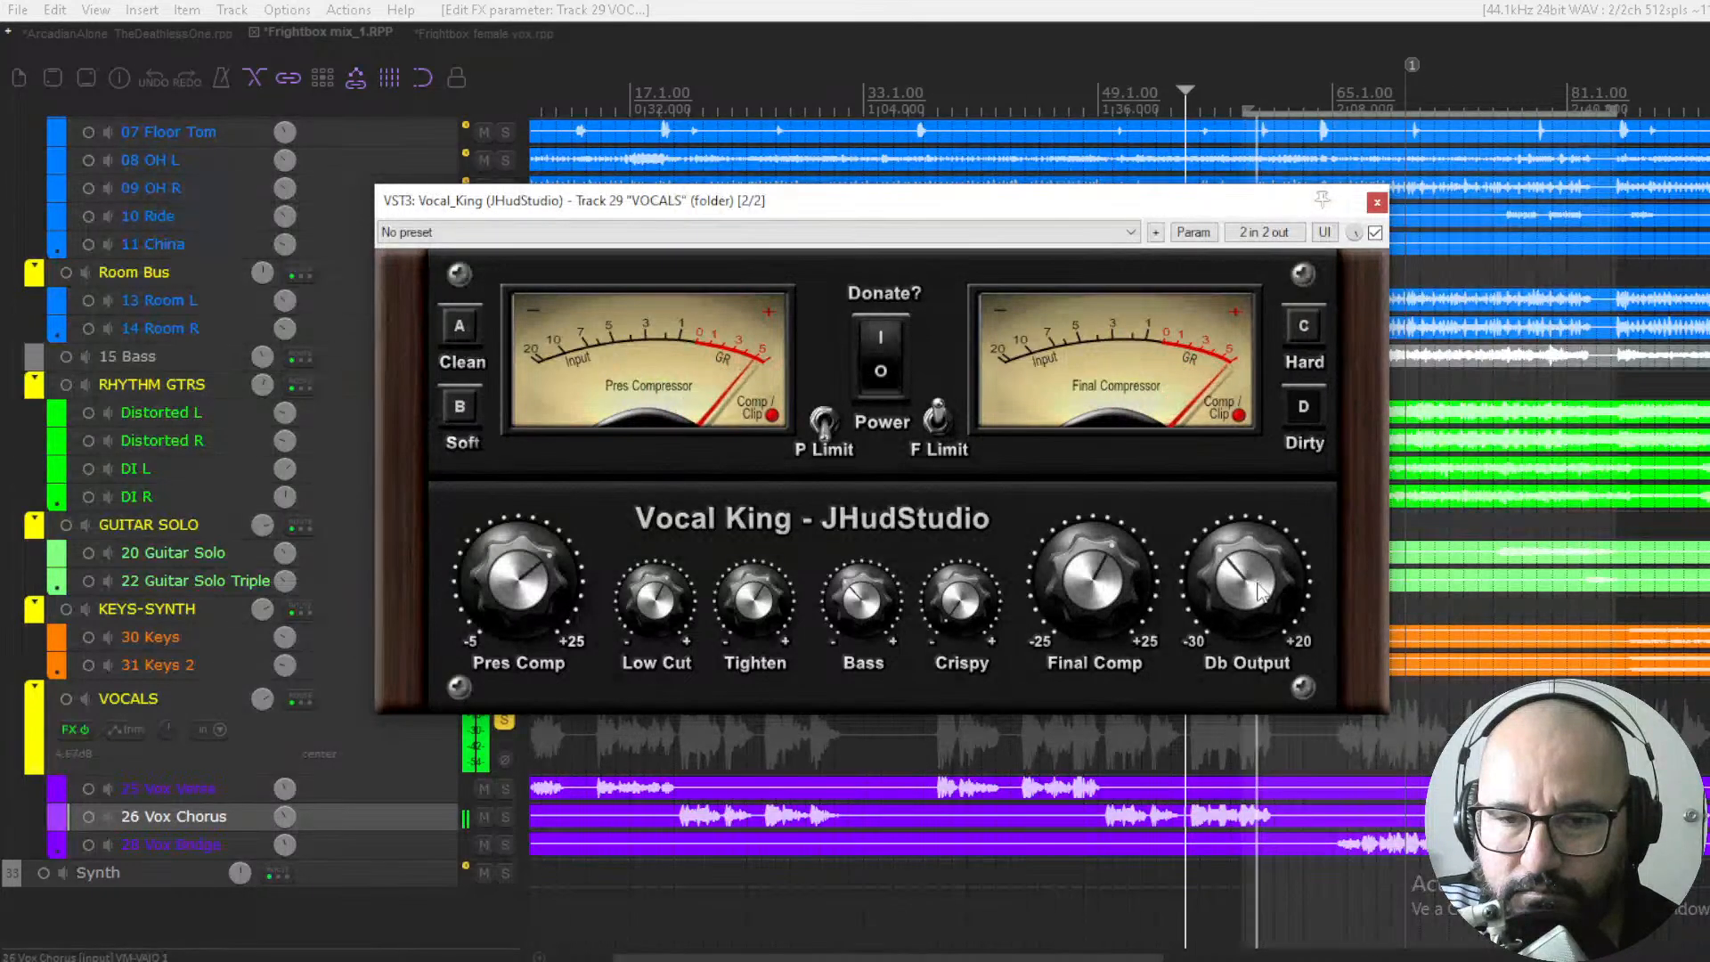
key("space")
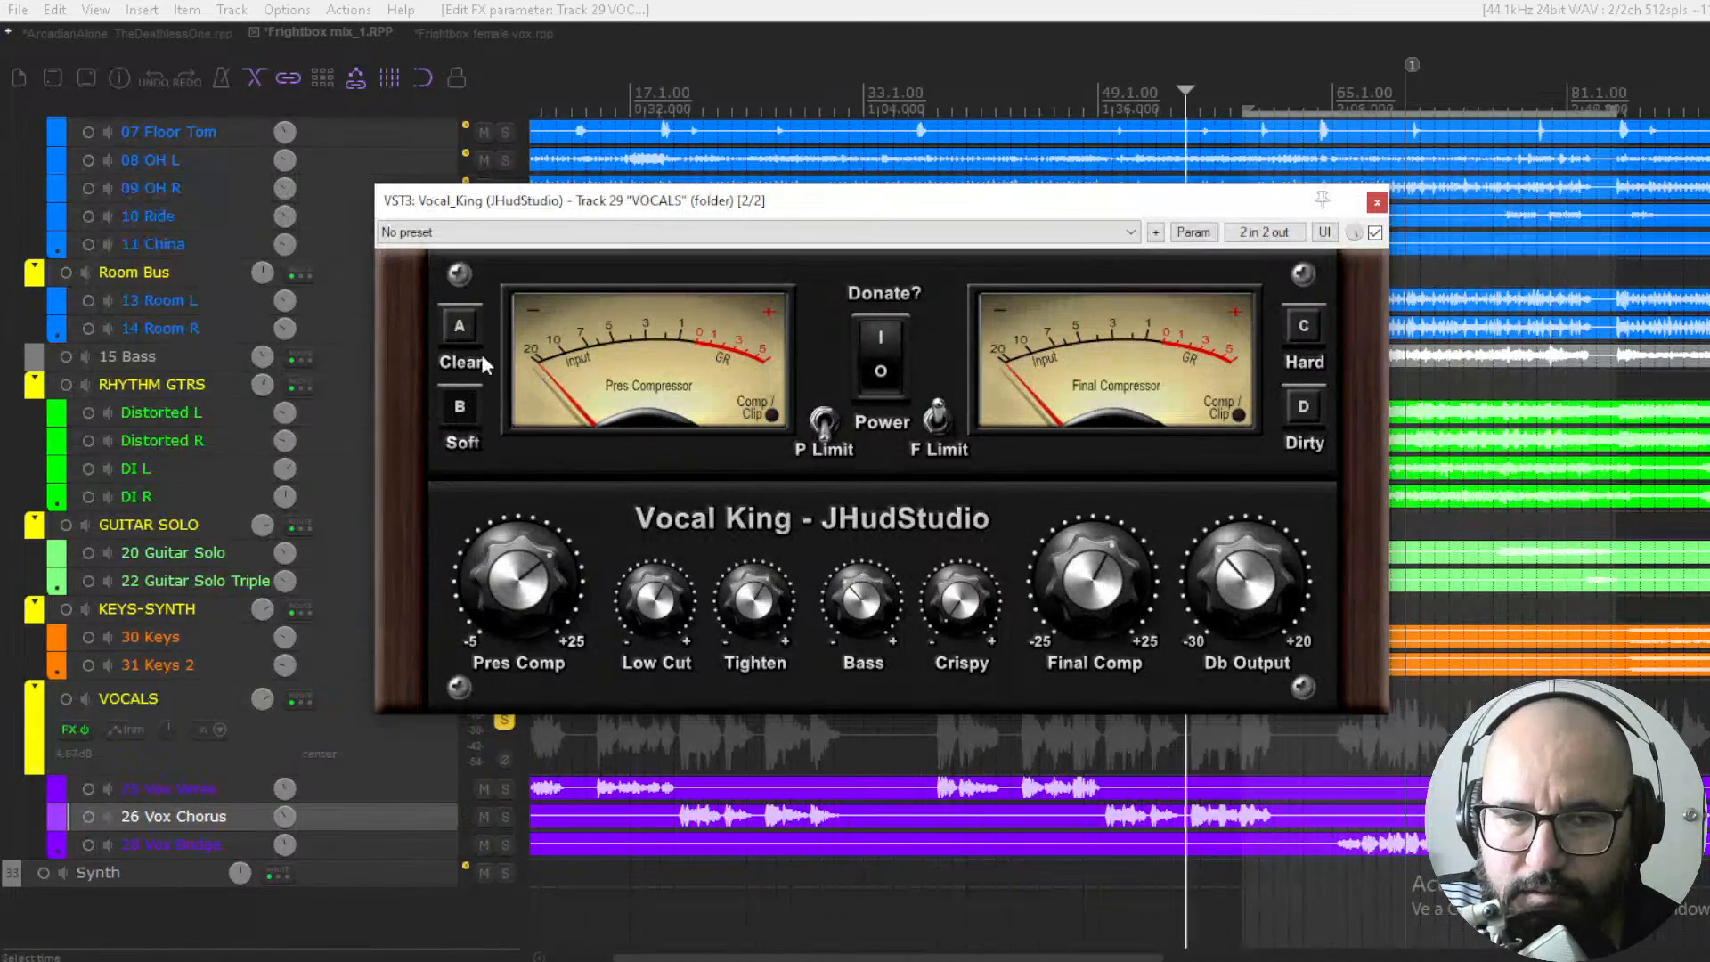
key("space")
left_click(461, 329)
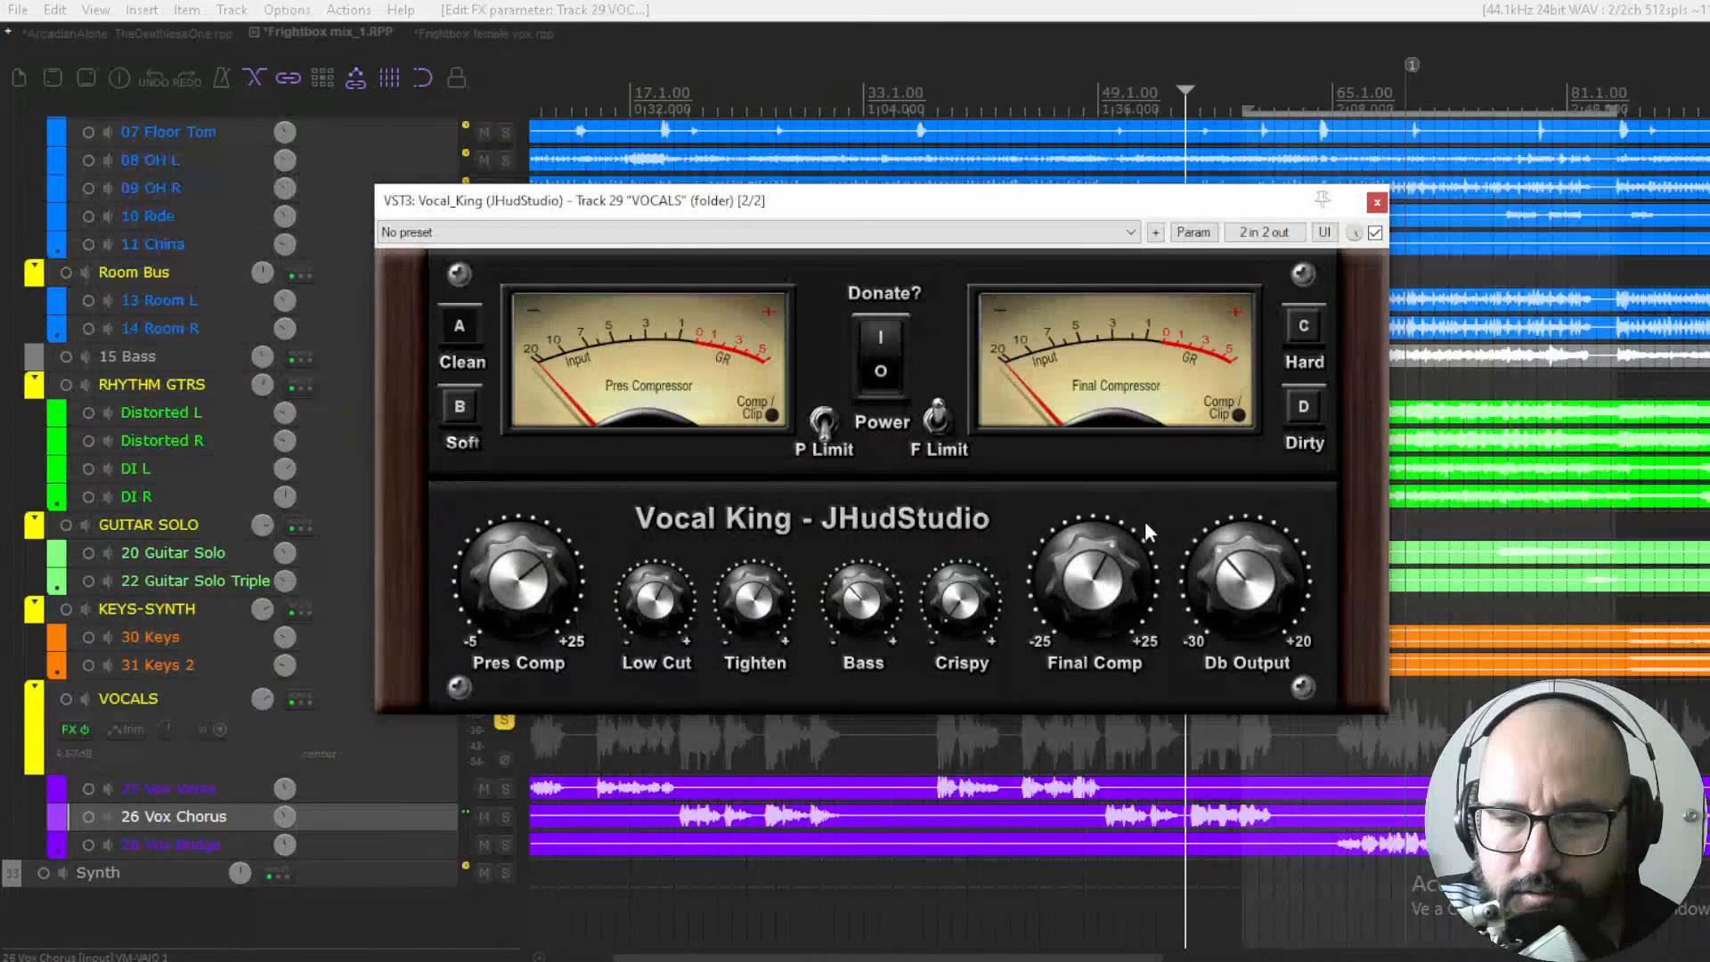
Unsolo VOCALS and trim Db Output while auditioning the full mix through the chorus and from the start of 28 Vox Bridge
left_click(504, 721)
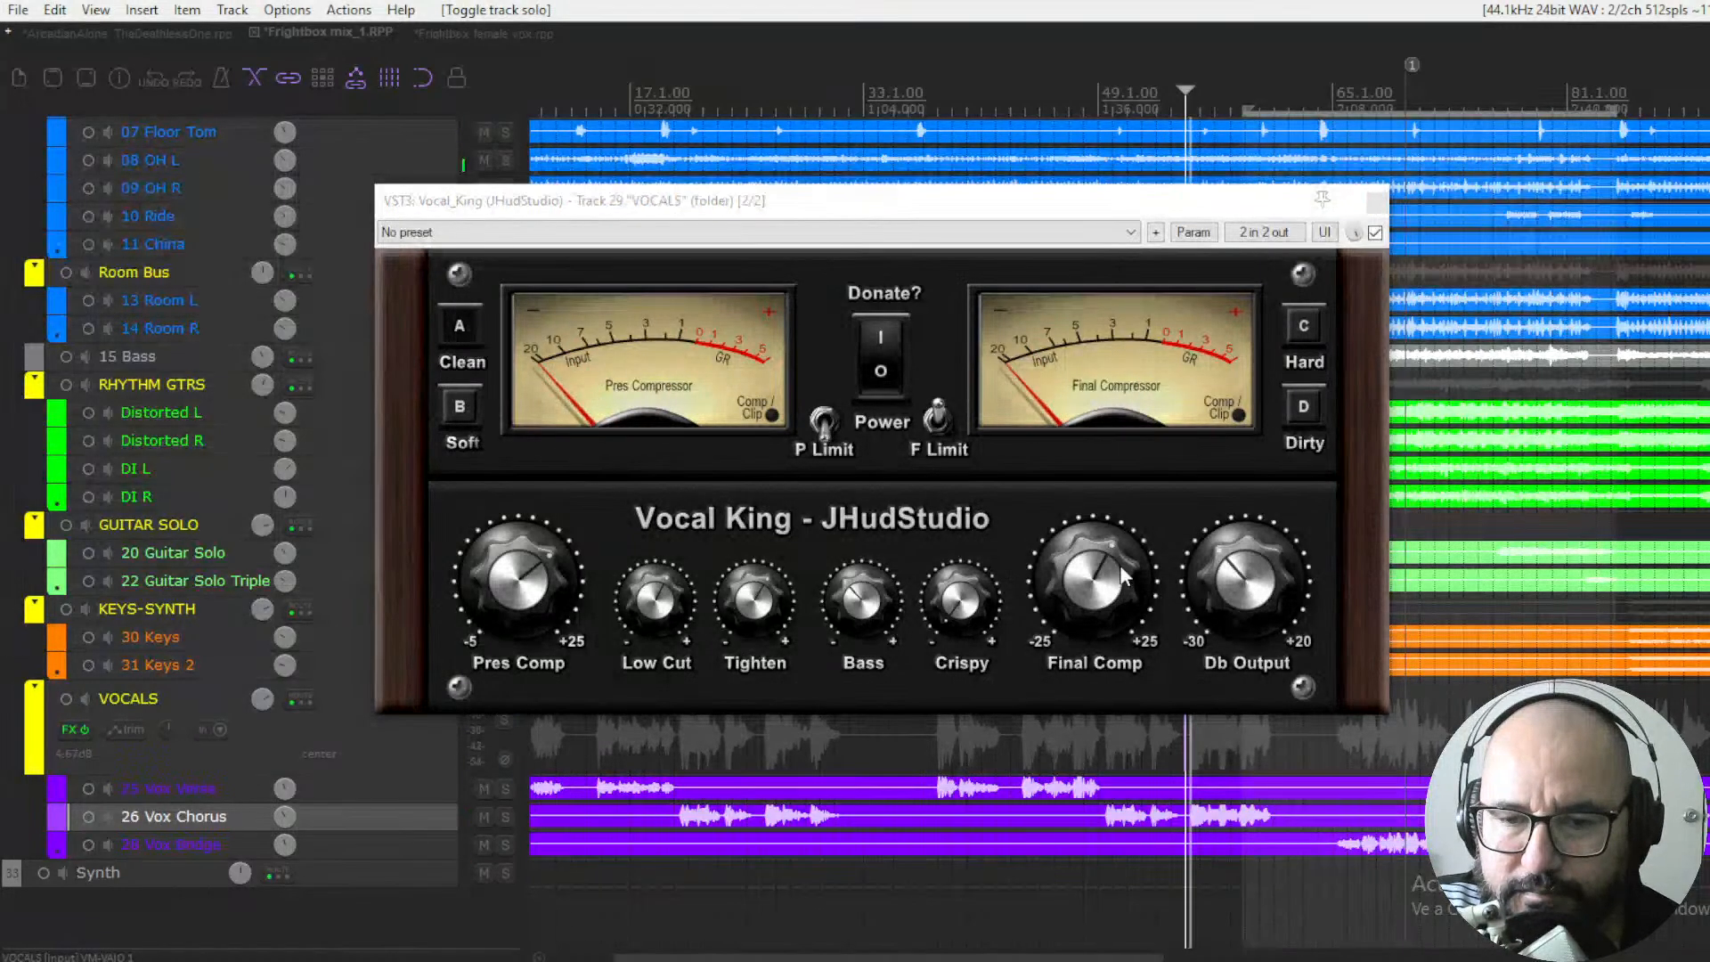
left_click_drag(1236, 567, 1237, 563)
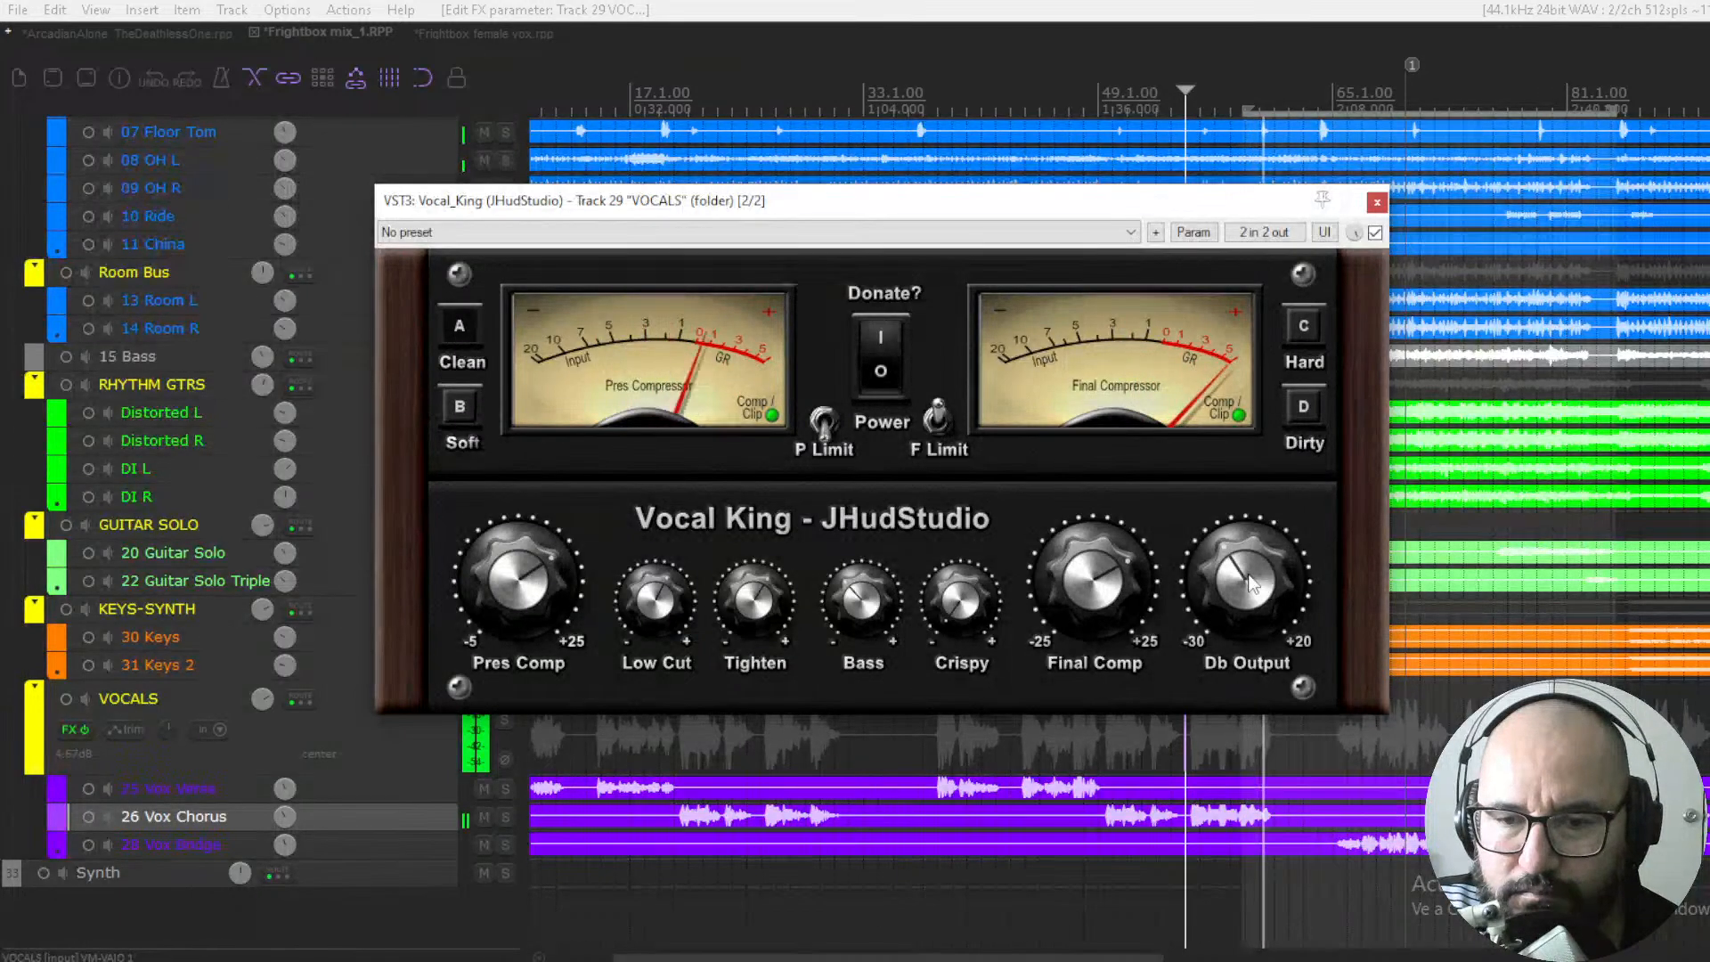
left_click(1334, 842)
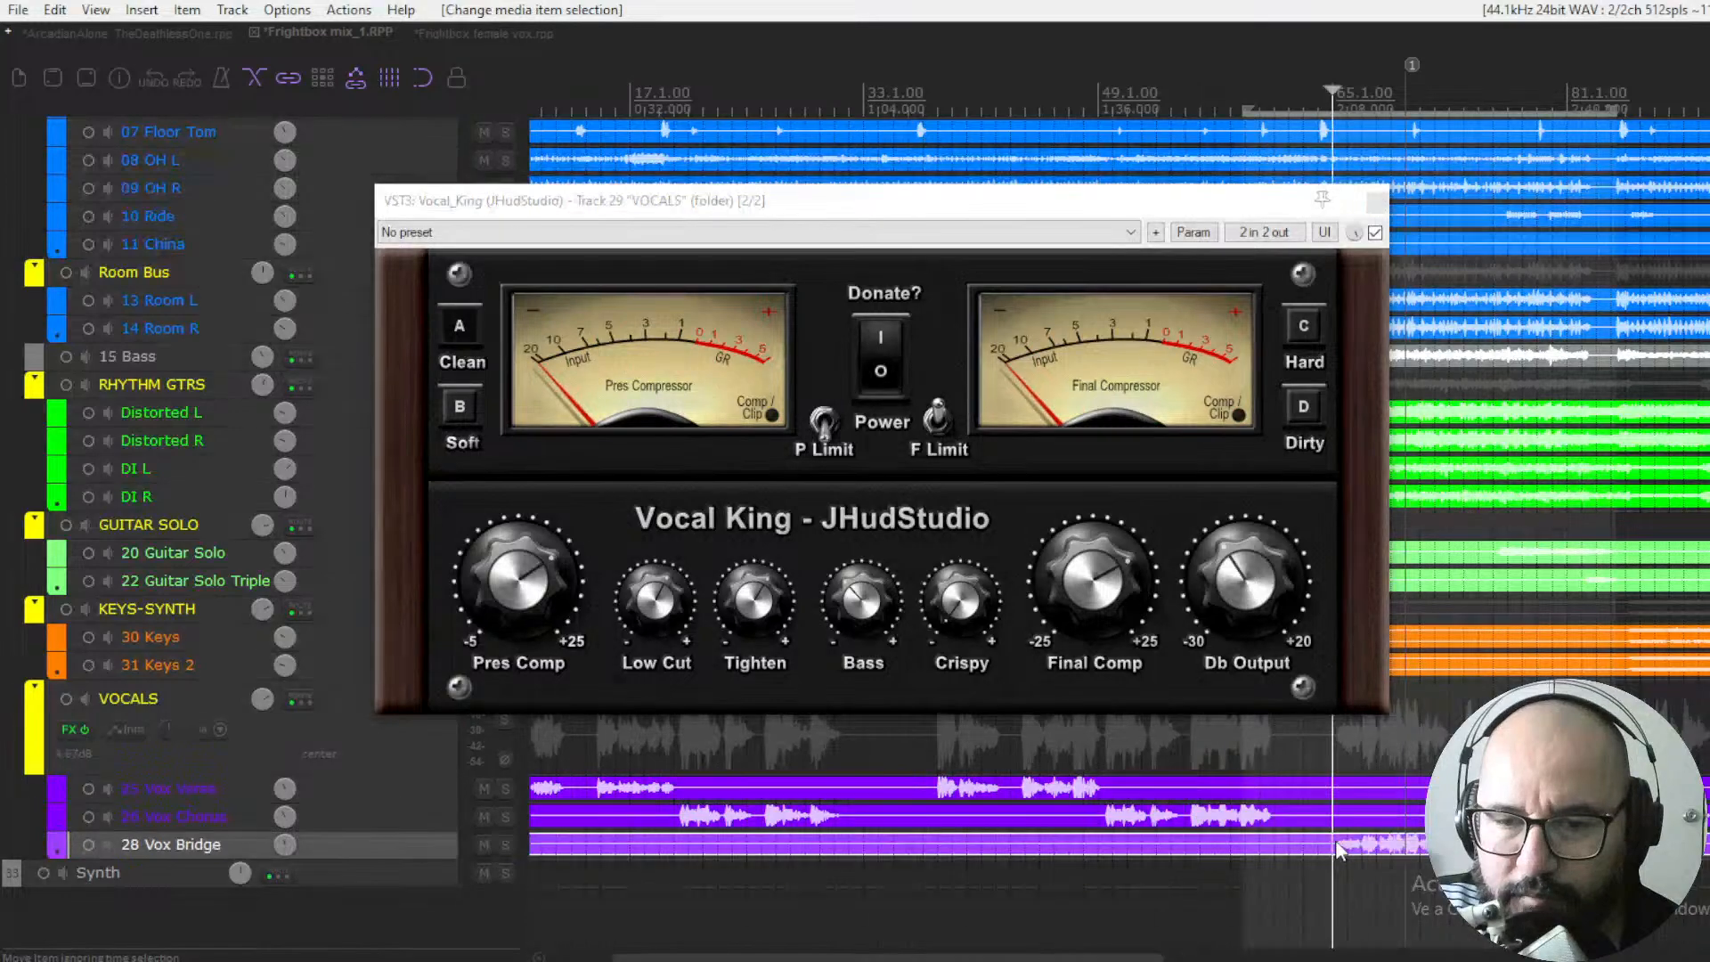
key("space")
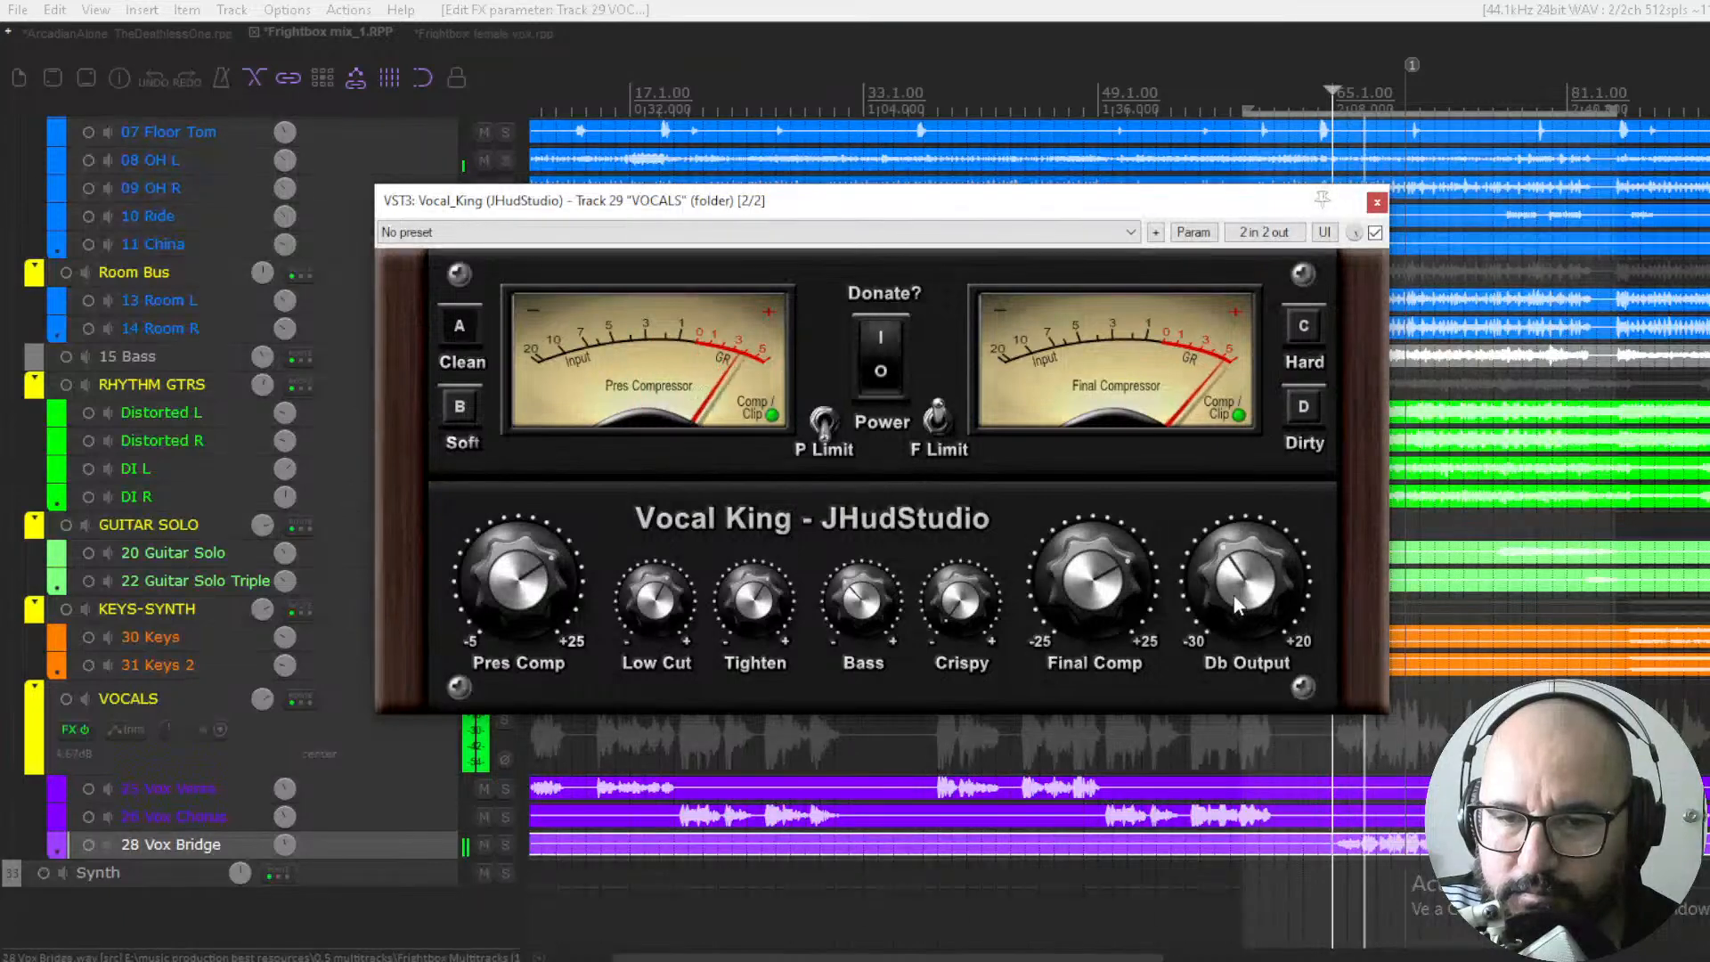
left_click(1233, 591)
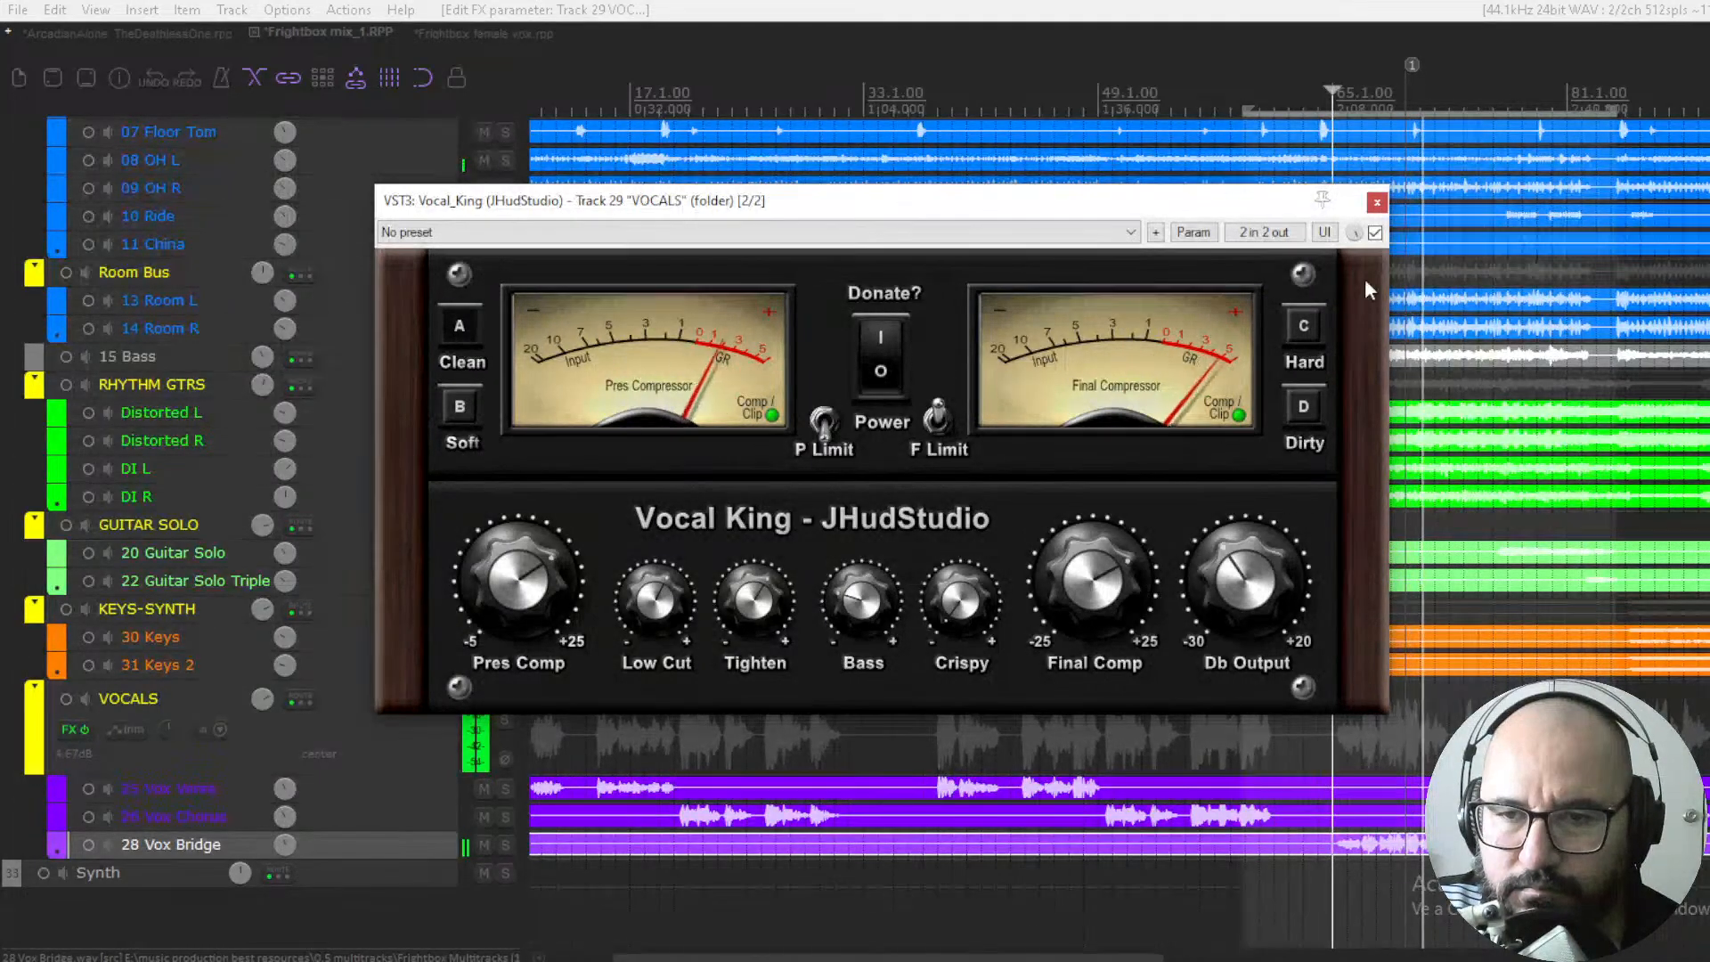
Compare the bridge vocals in the full mix with Vocal King enabled and bypassed, readjusting Db Output slightly
left_click(1375, 234)
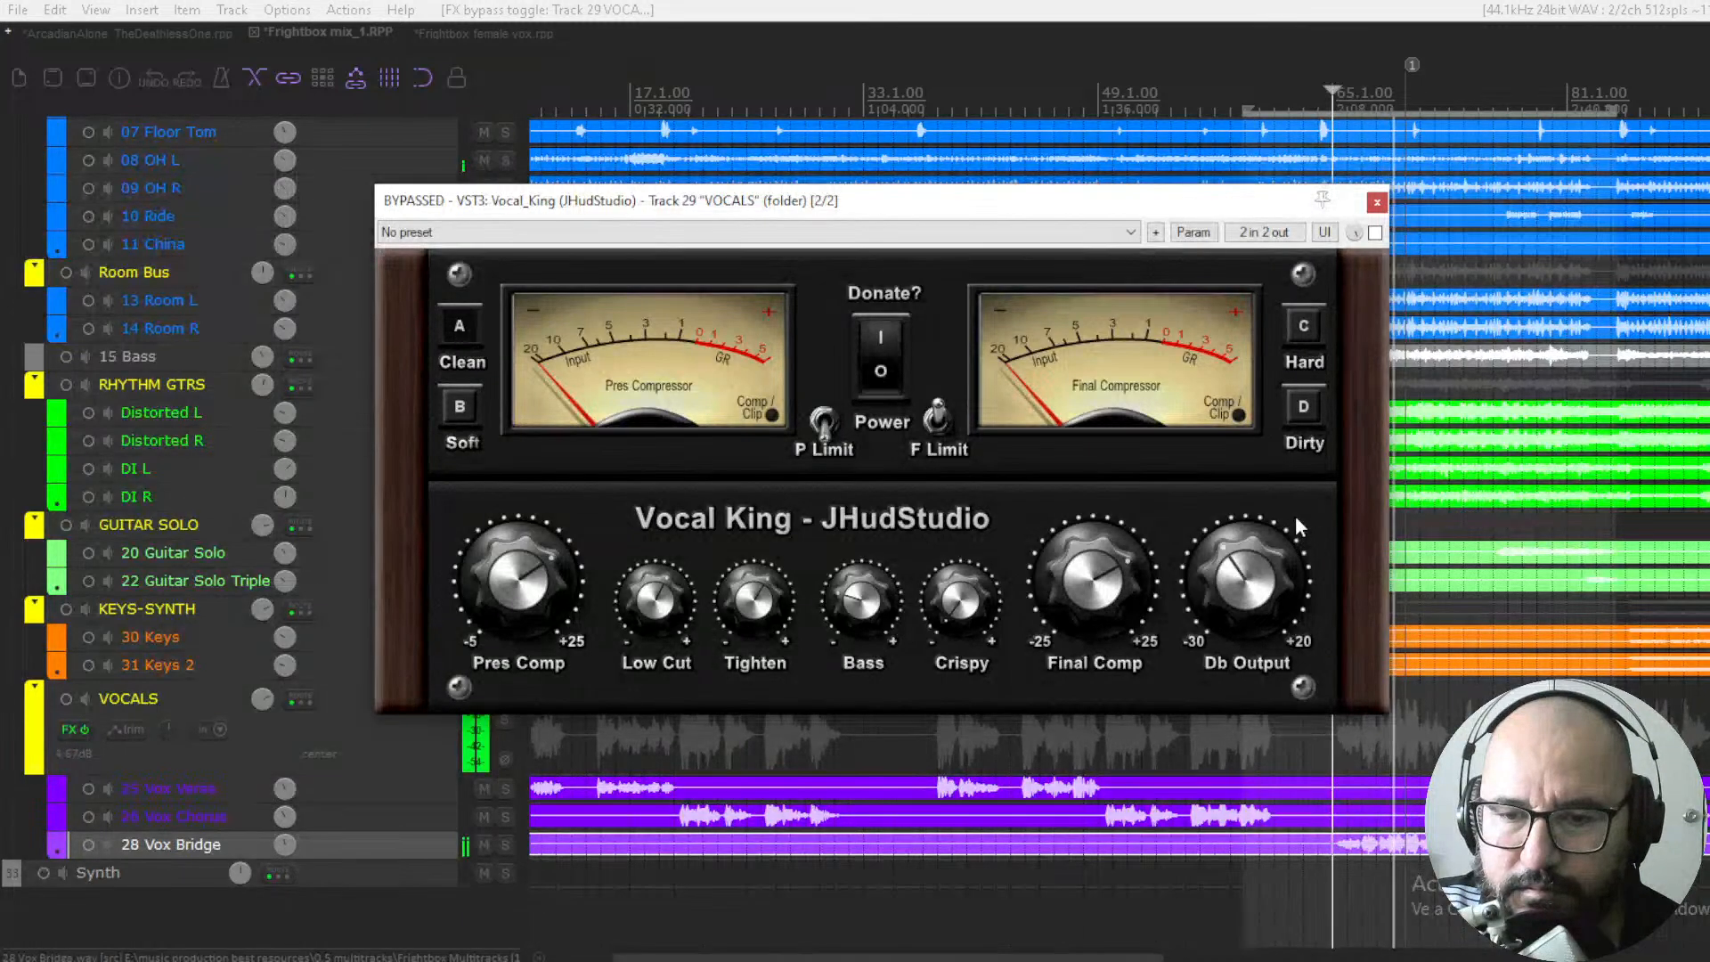
left_click(1375, 233)
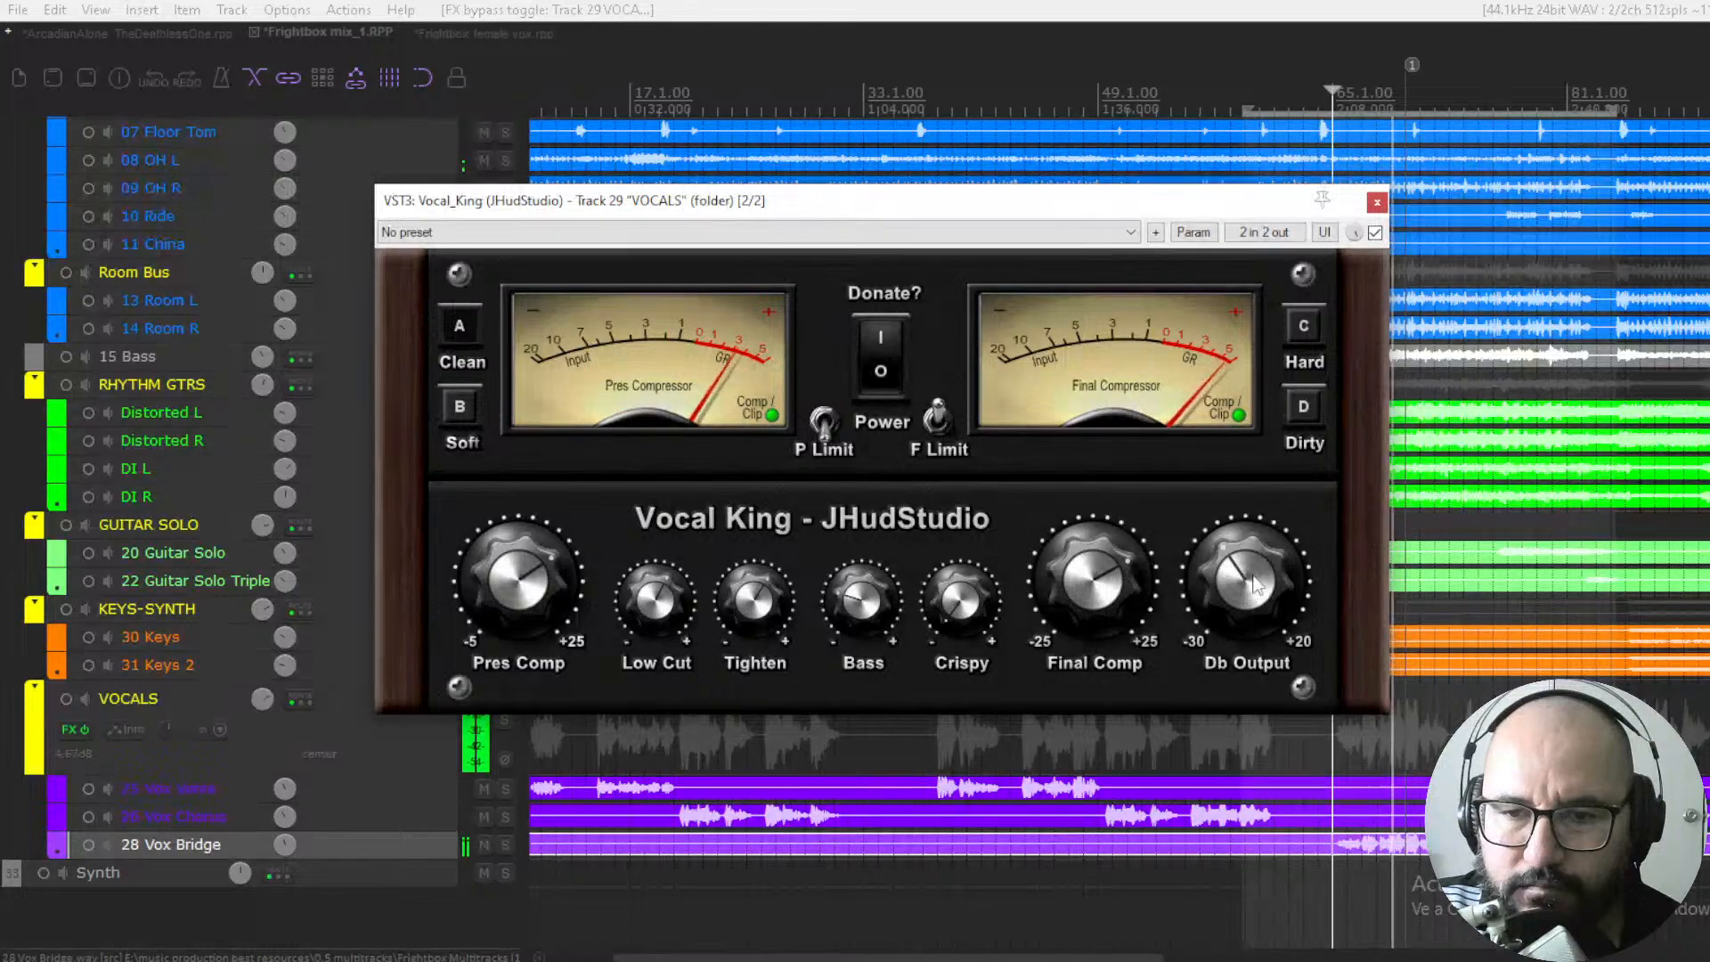
left_click_drag(1257, 588, 1253, 585)
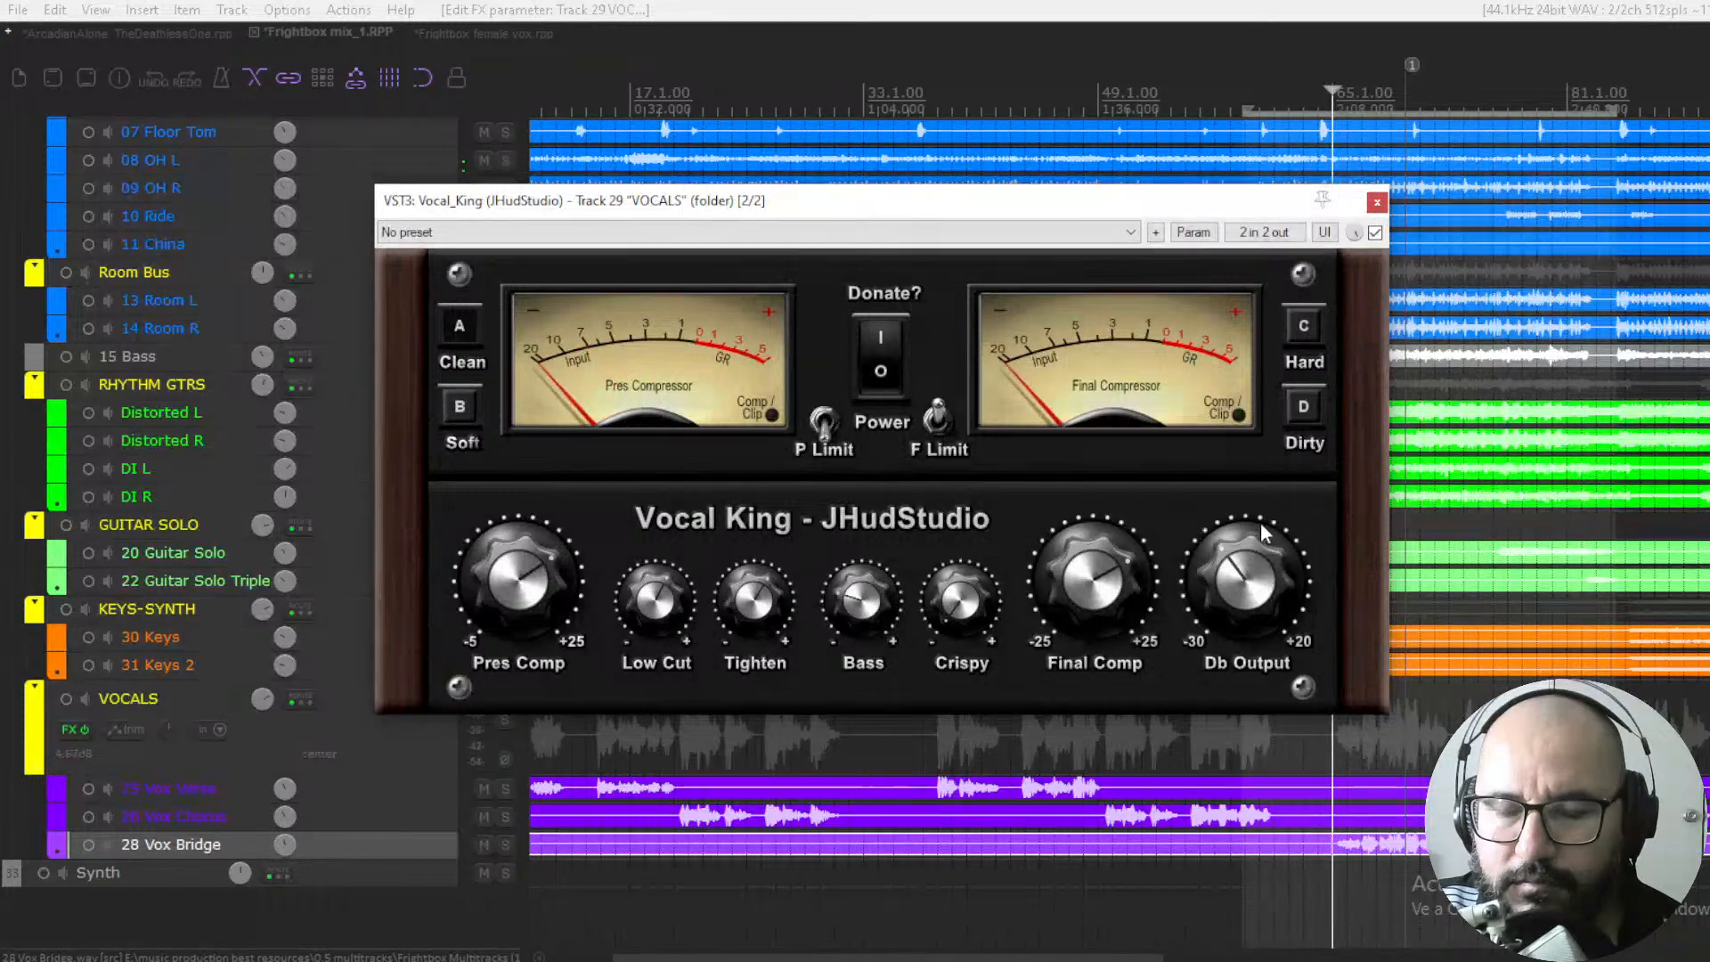
left_click(1375, 233)
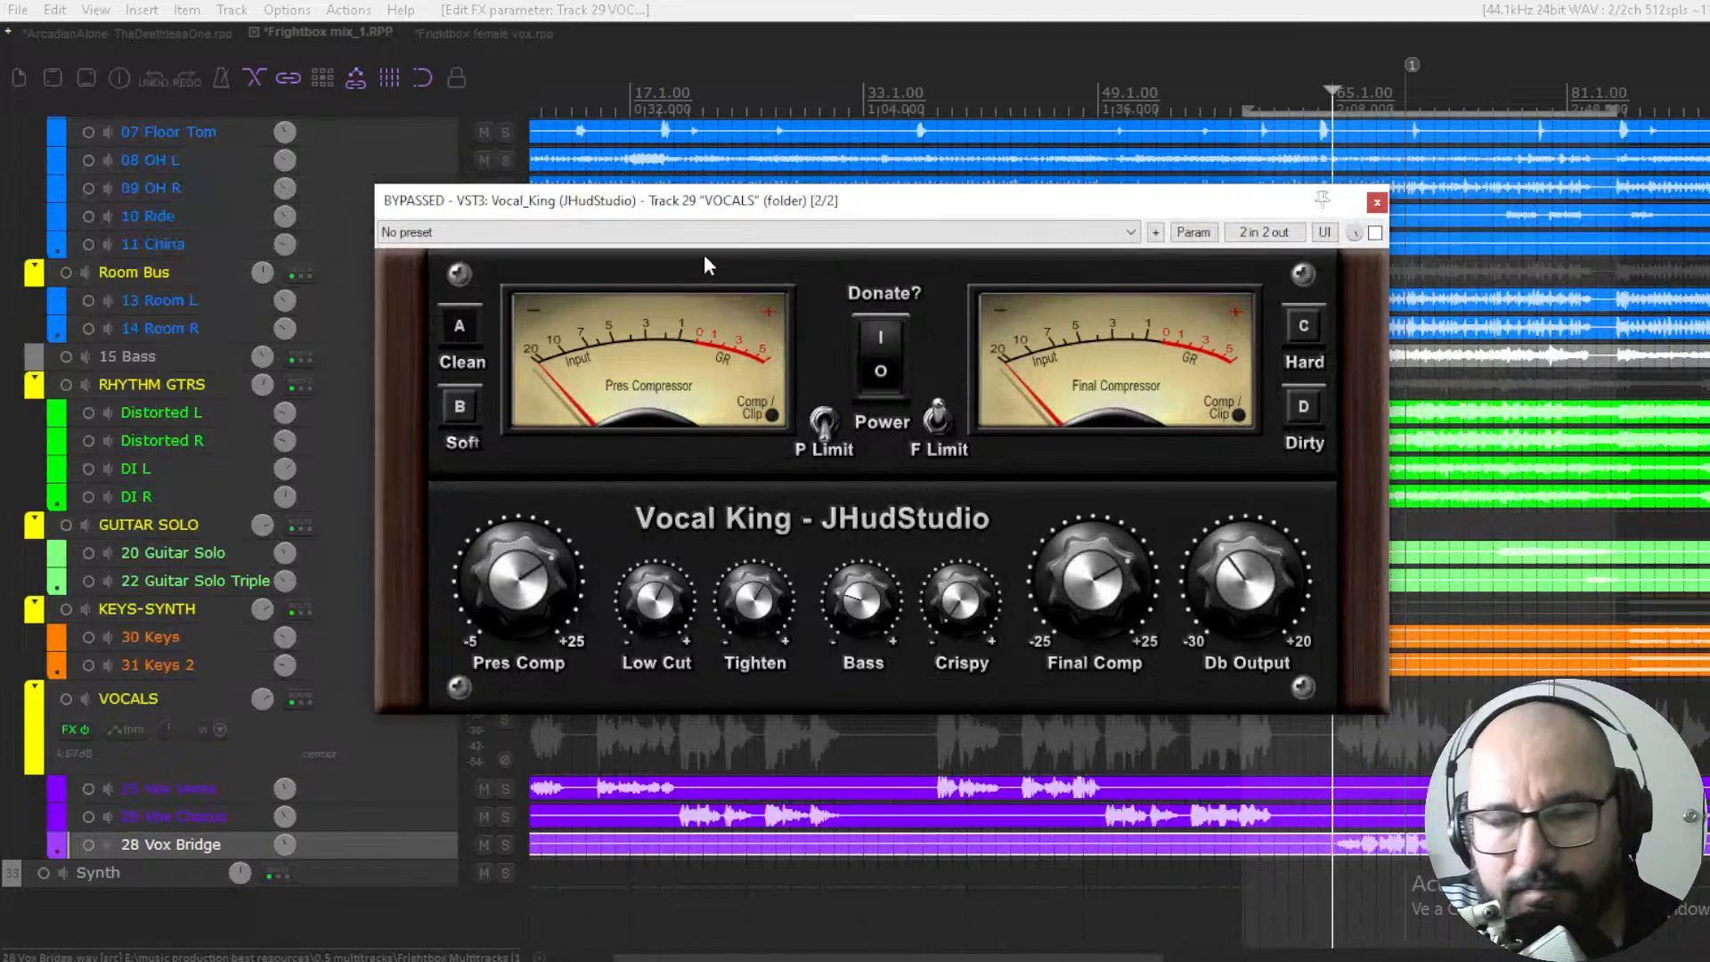
Switch to the Frightbox female vox project, uncover its tracks, unsolo Scream Vox, and play the mix with Vocal King bypassed
left_click(457, 29)
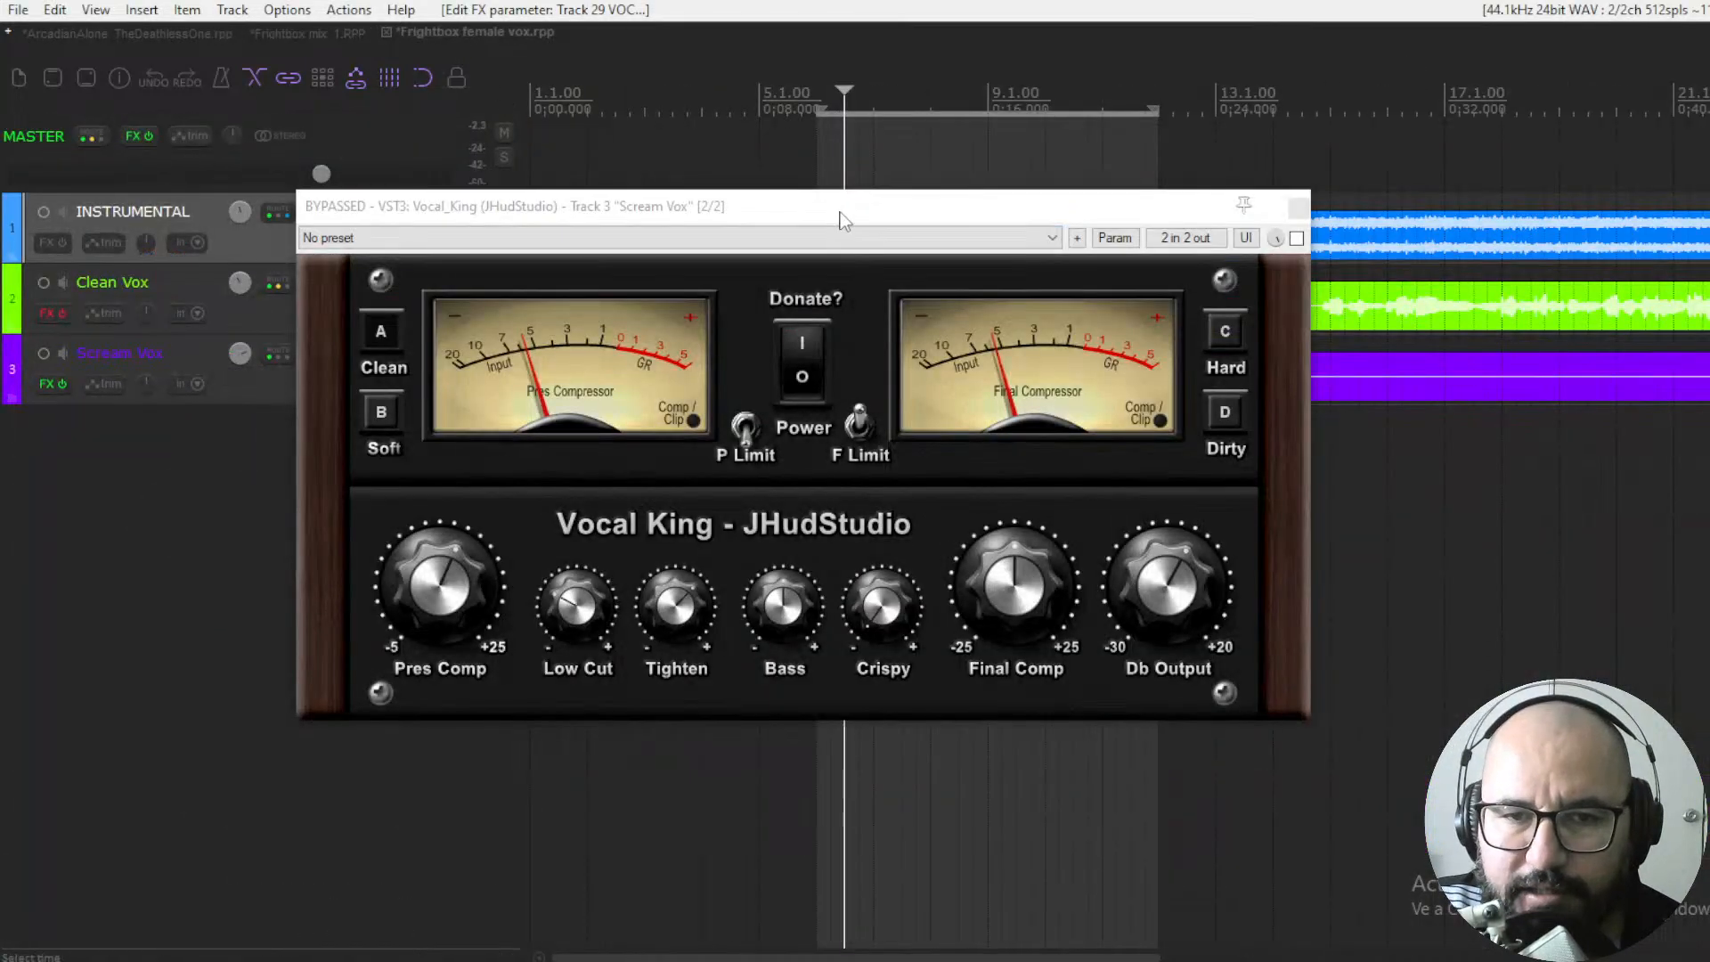
left_click_drag(842, 217, 881, 454)
left_click(506, 375)
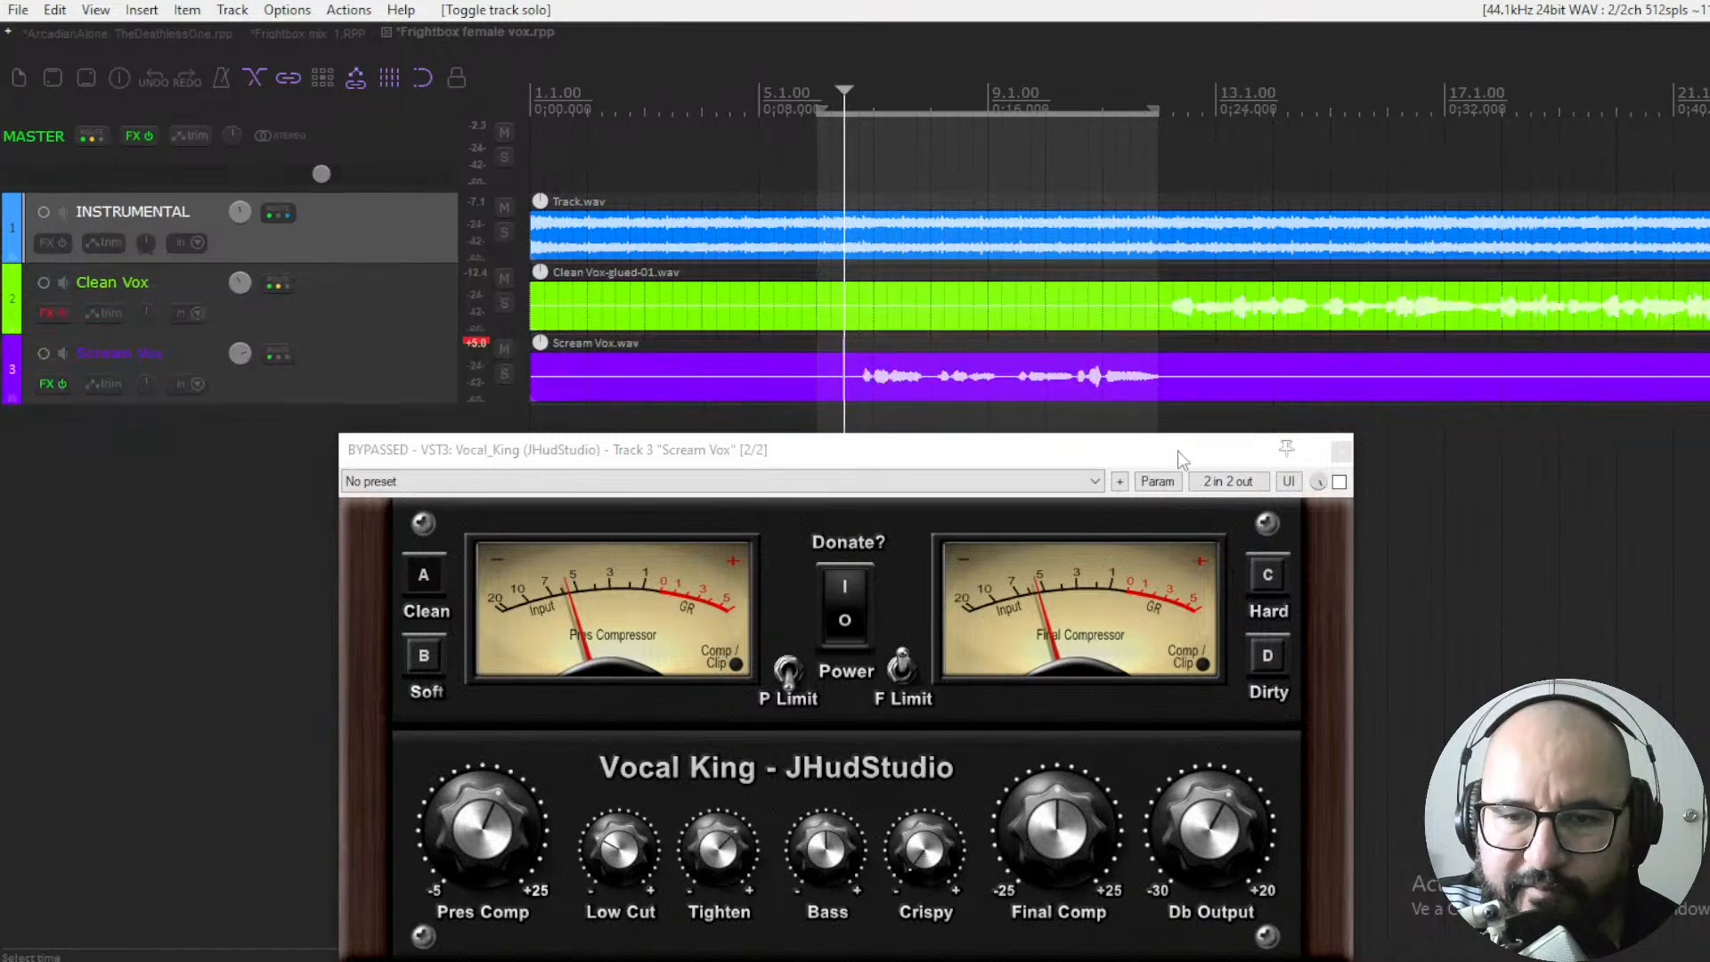
left_click_drag(1116, 452, 1117, 442)
key("space")
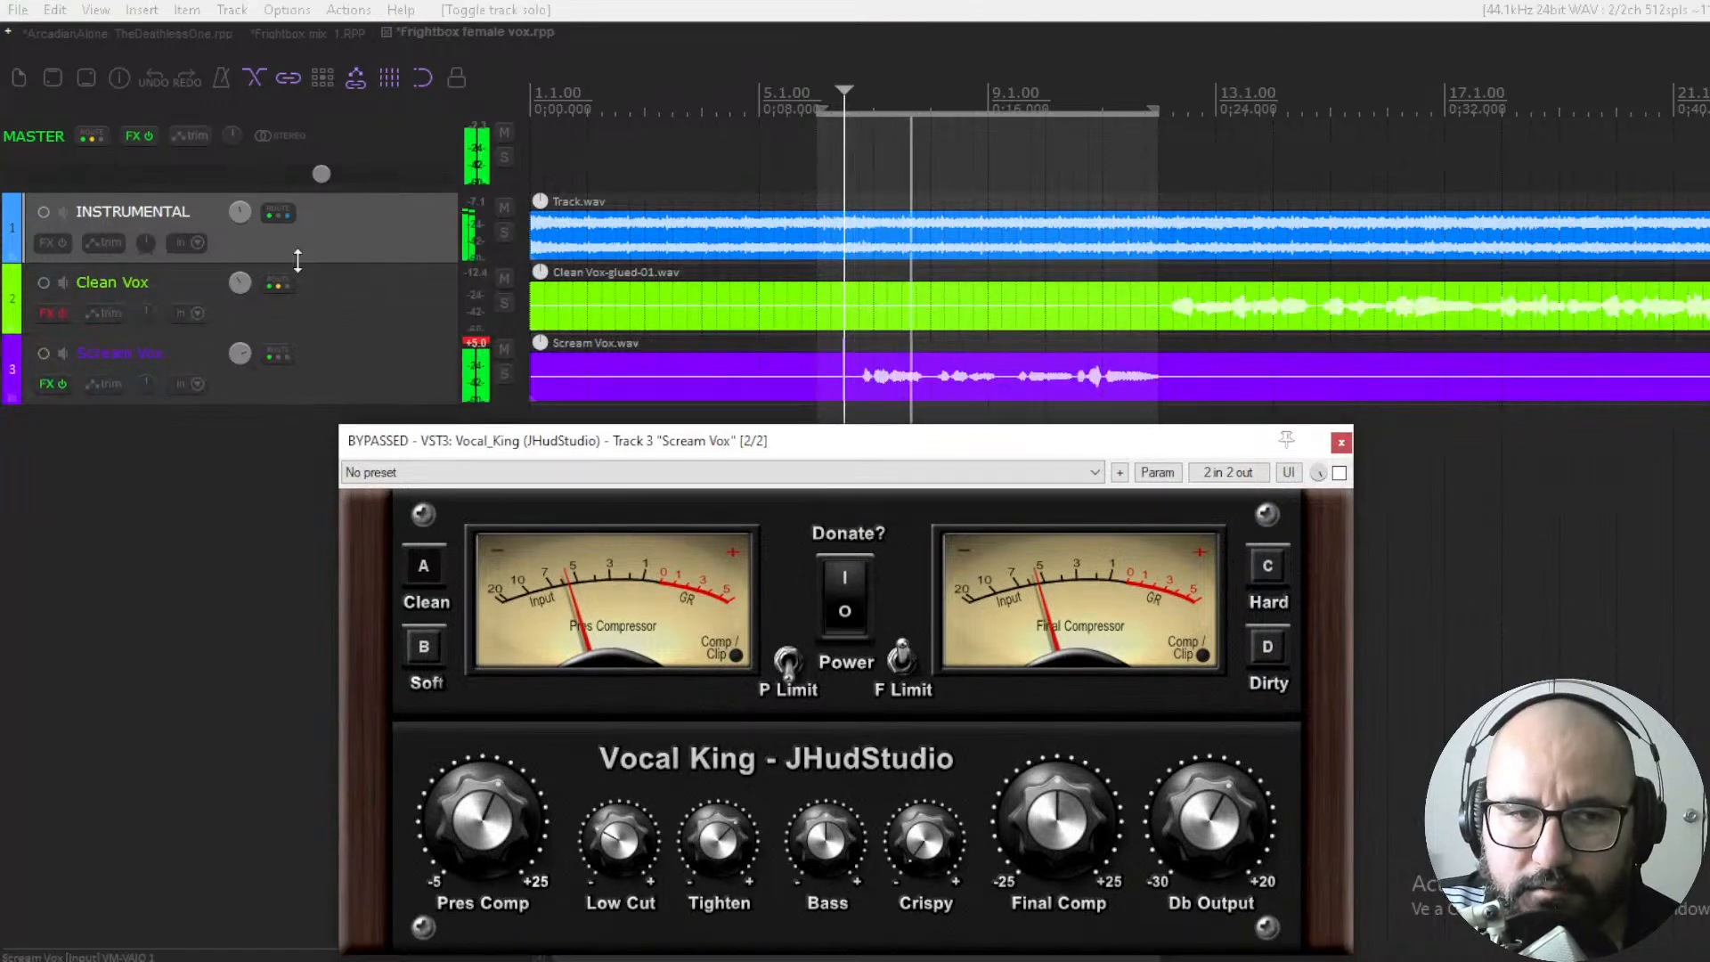
mouse_move(241, 219)
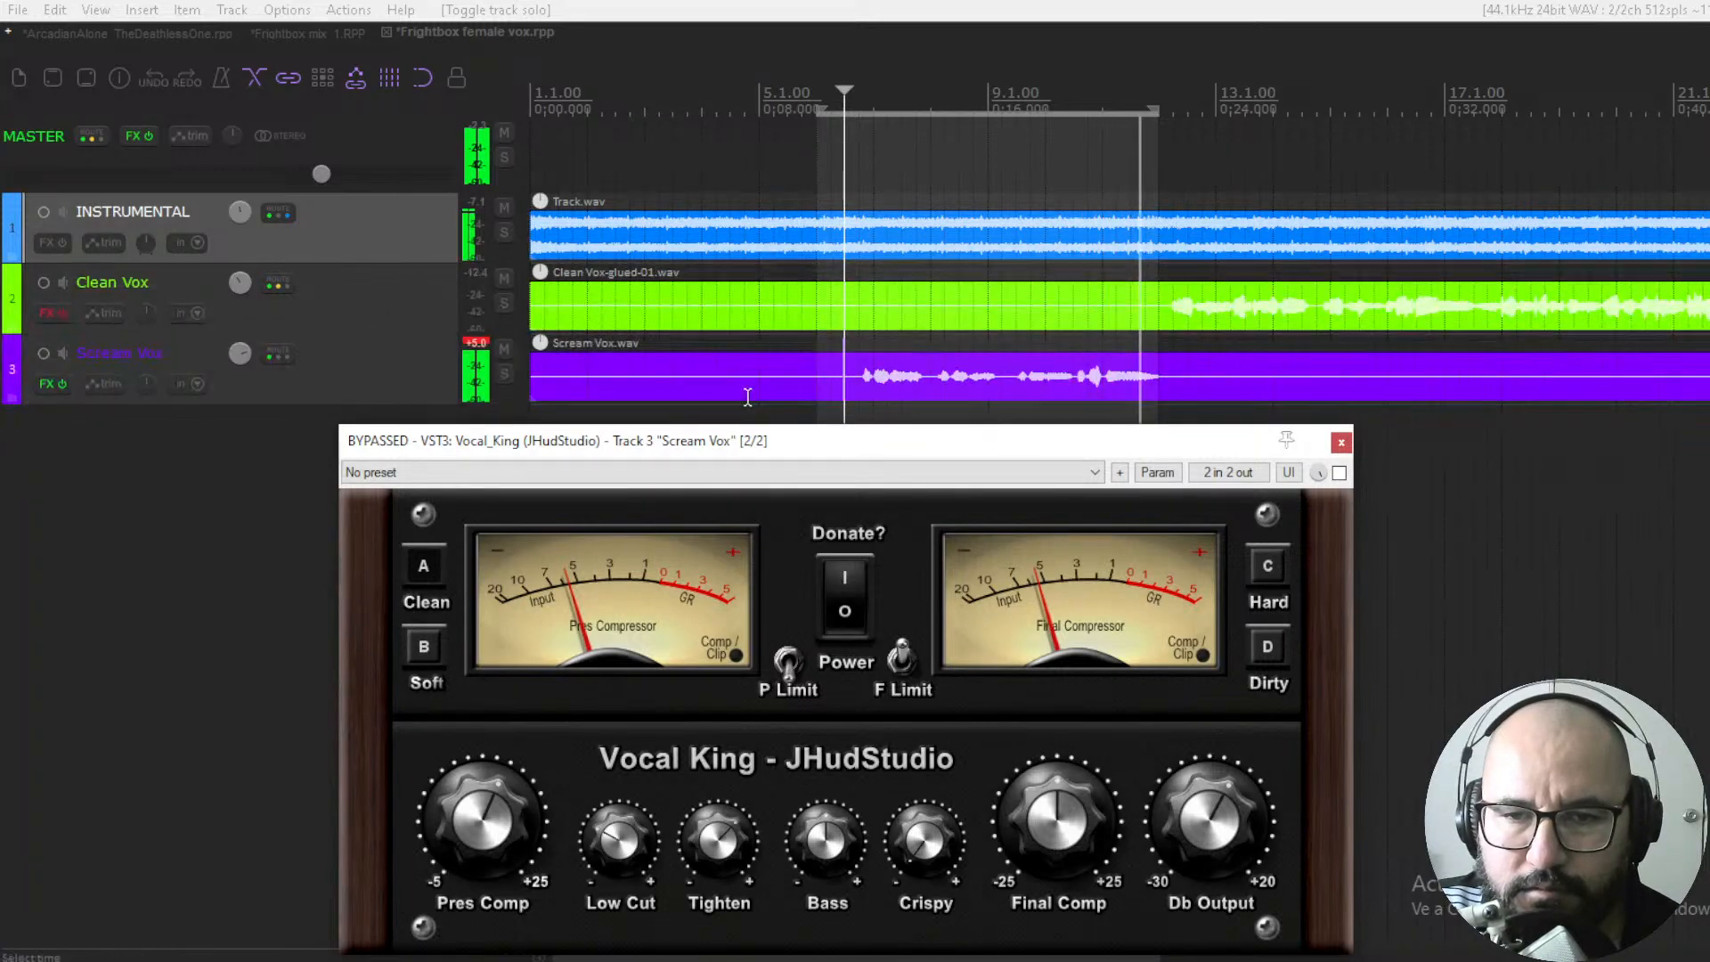
Lower Bass and Db Output on the Scream Vox Vocal King and compare the mix with the plugin enabled and bypassed
left_click_drag(789, 447, 775, 153)
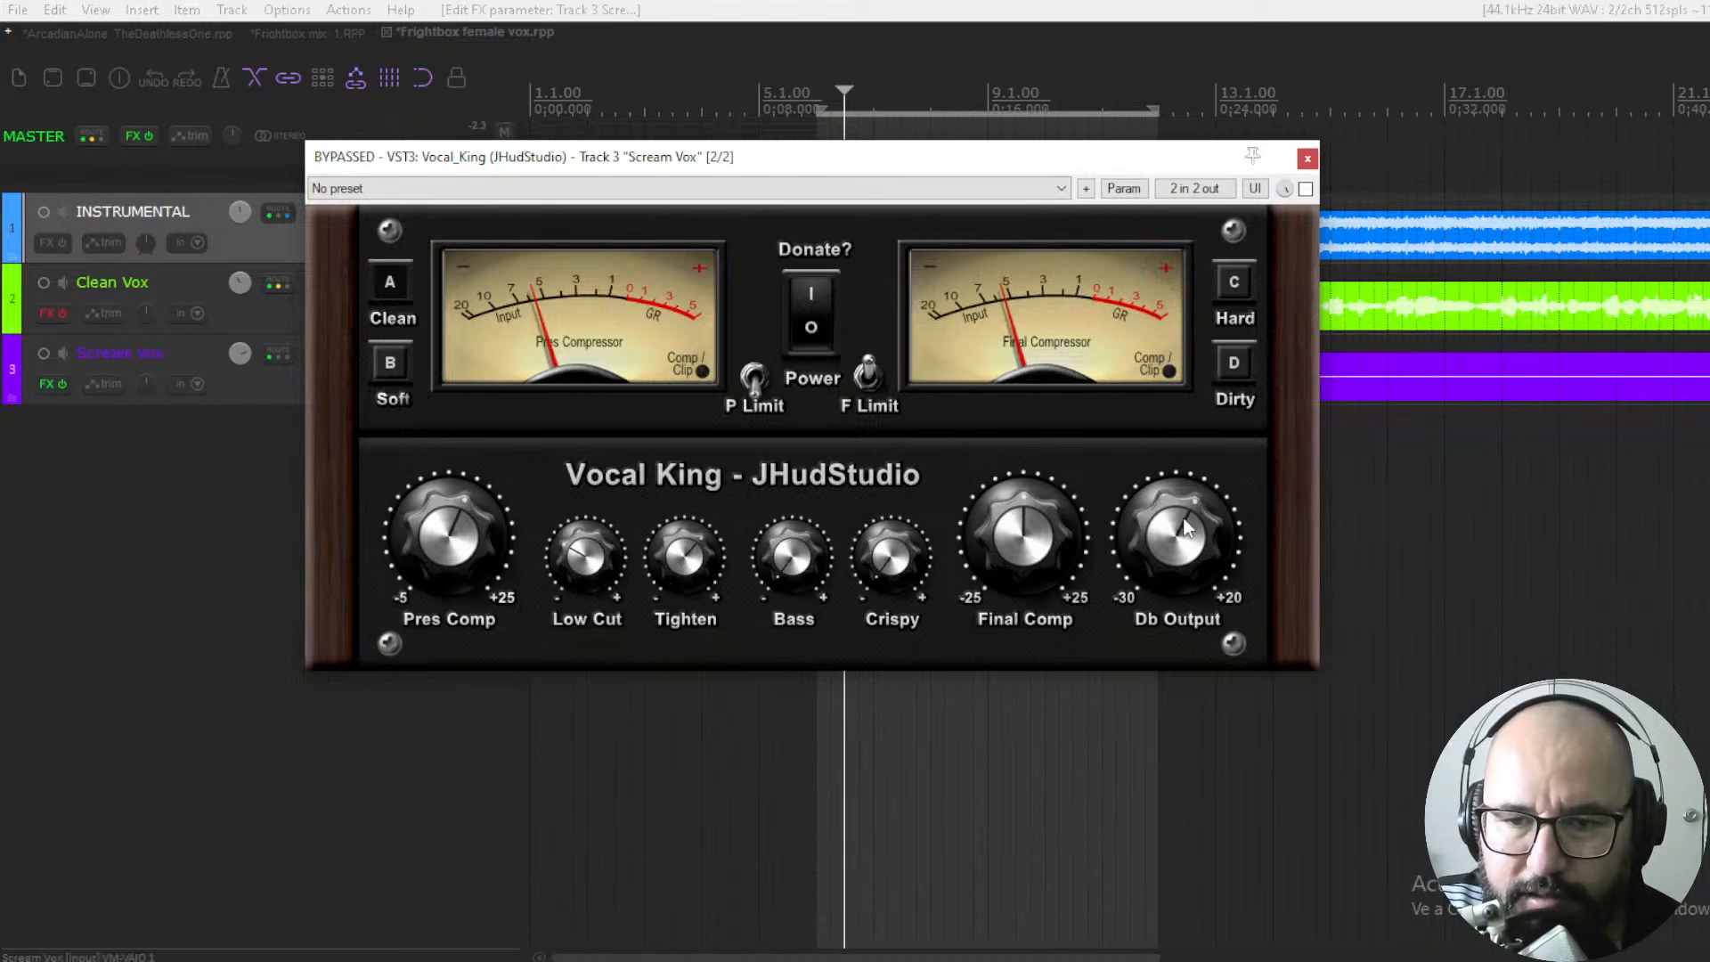
left_click(1304, 190)
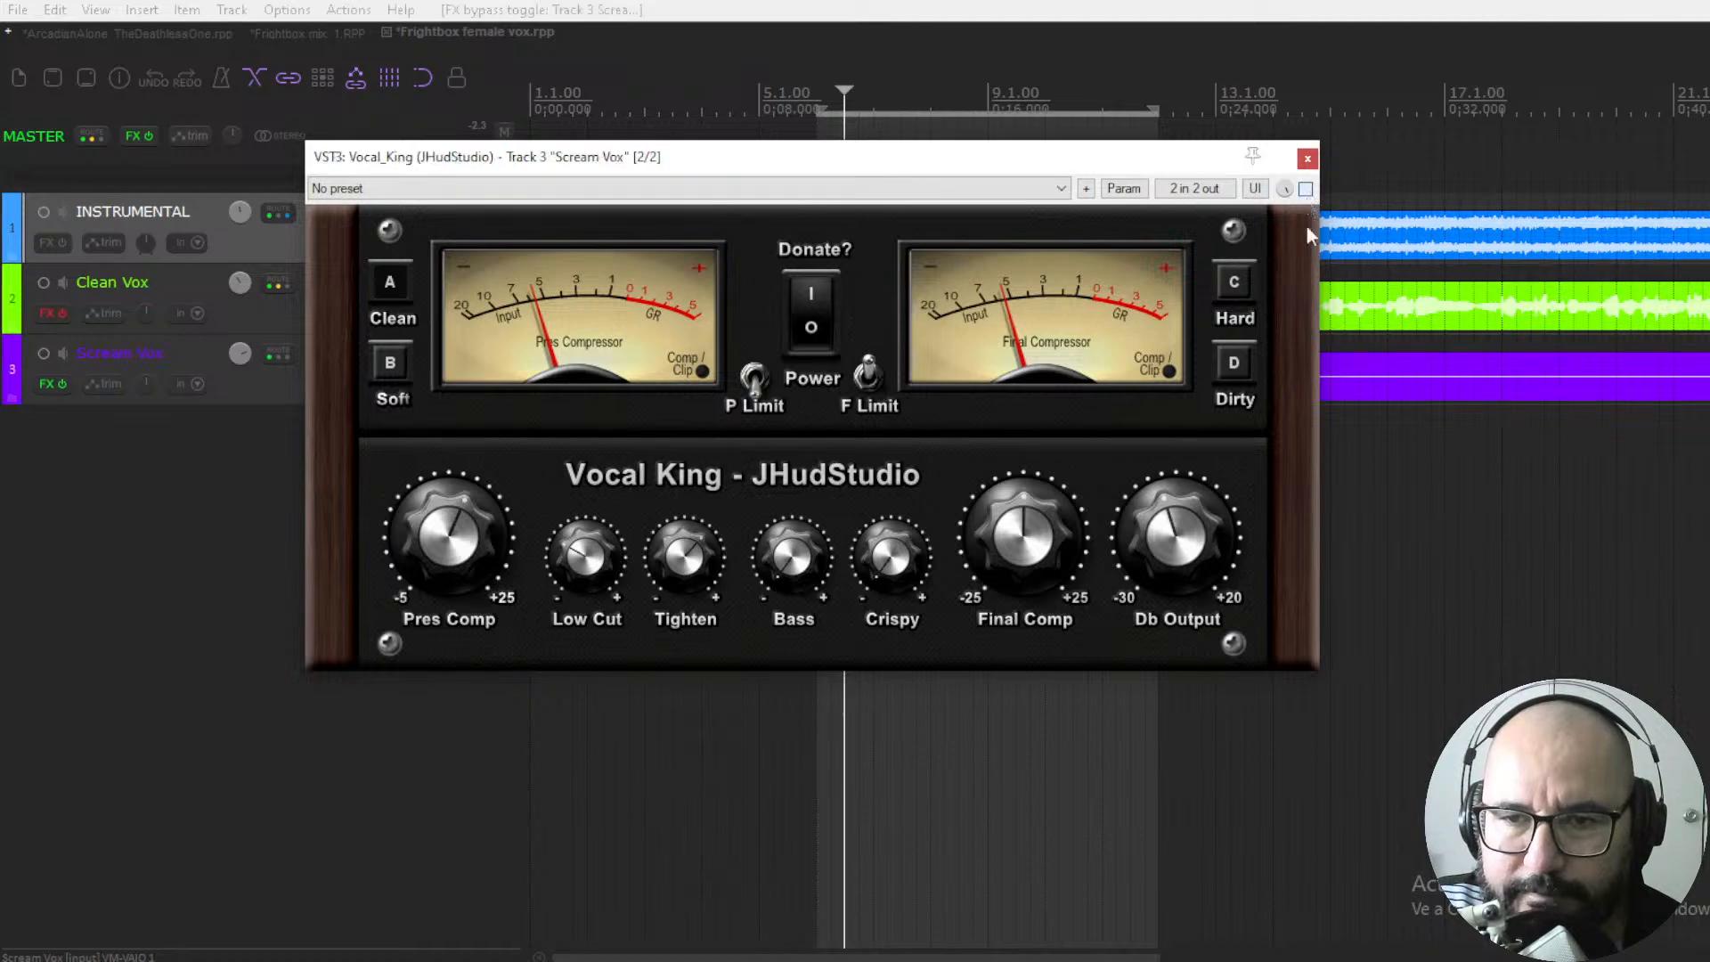
key("space")
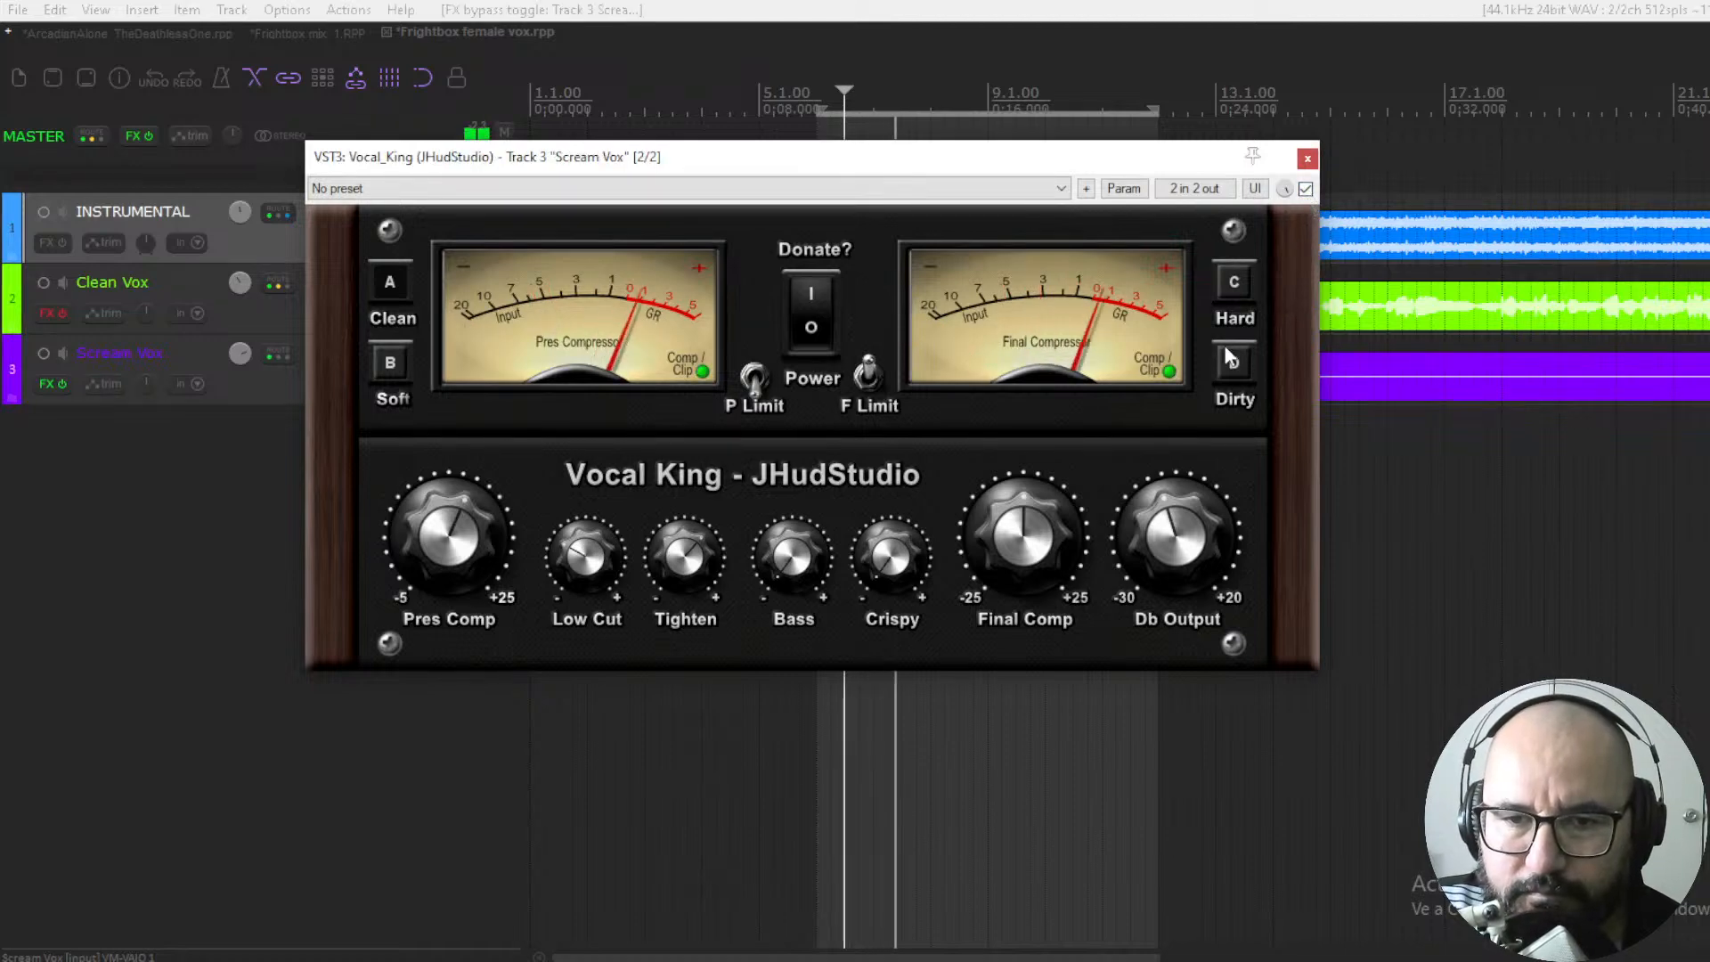
left_click(1306, 190)
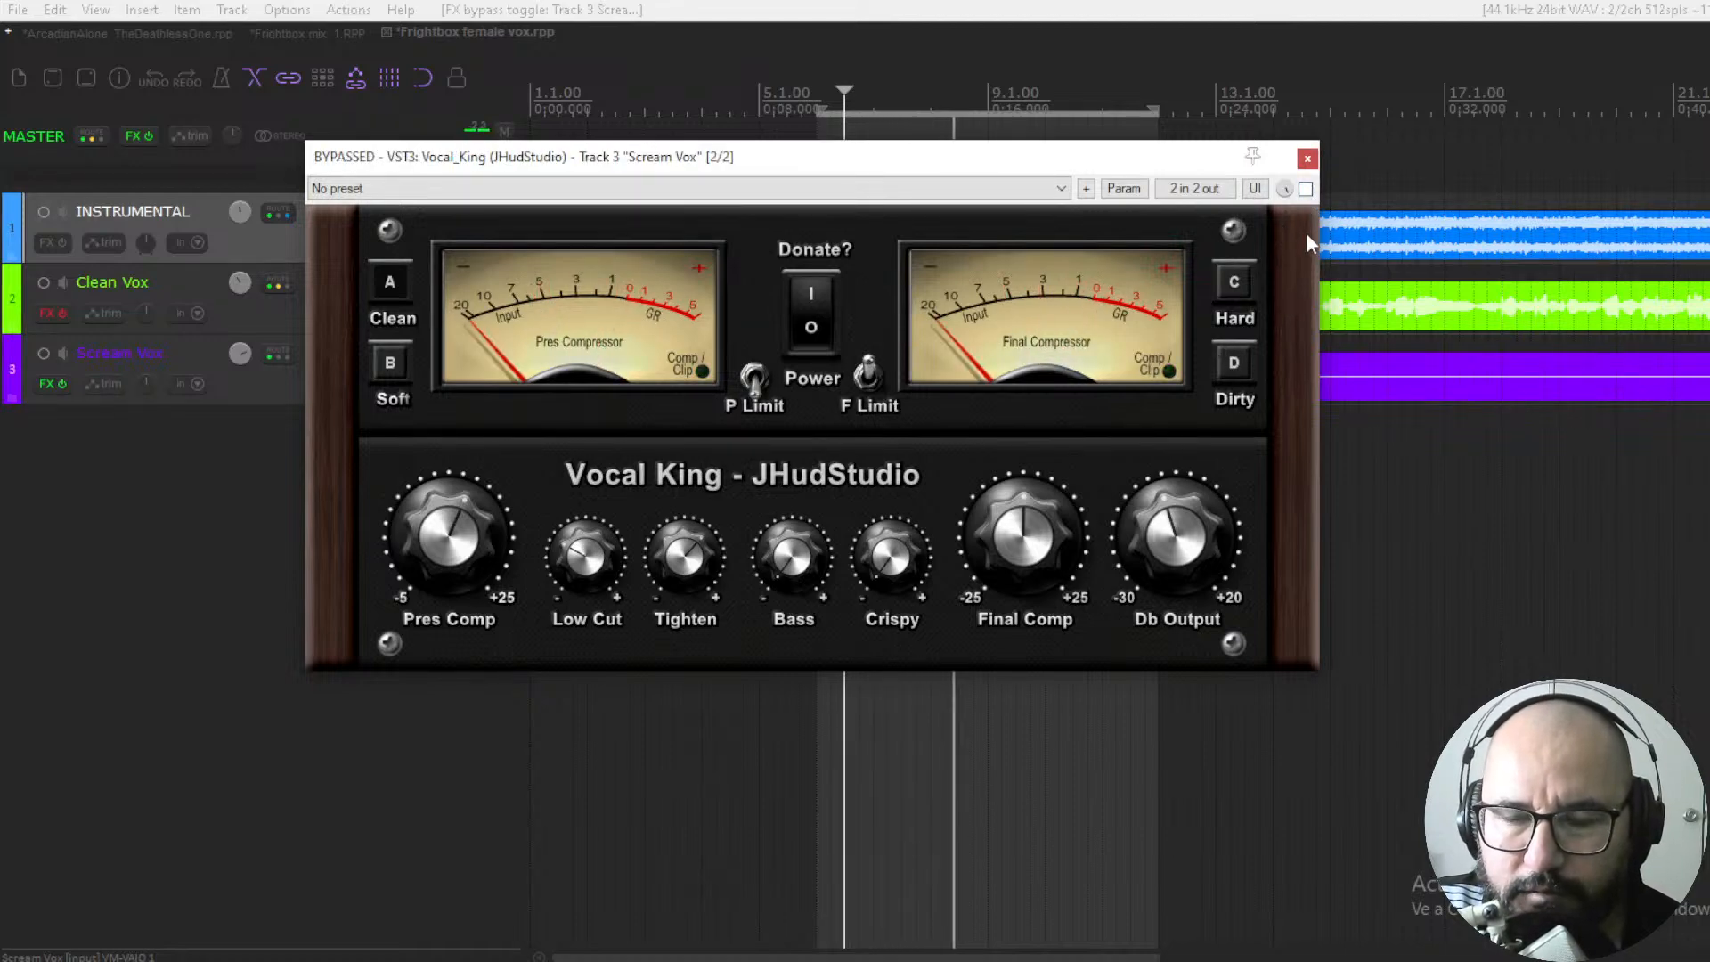
left_click(1305, 189)
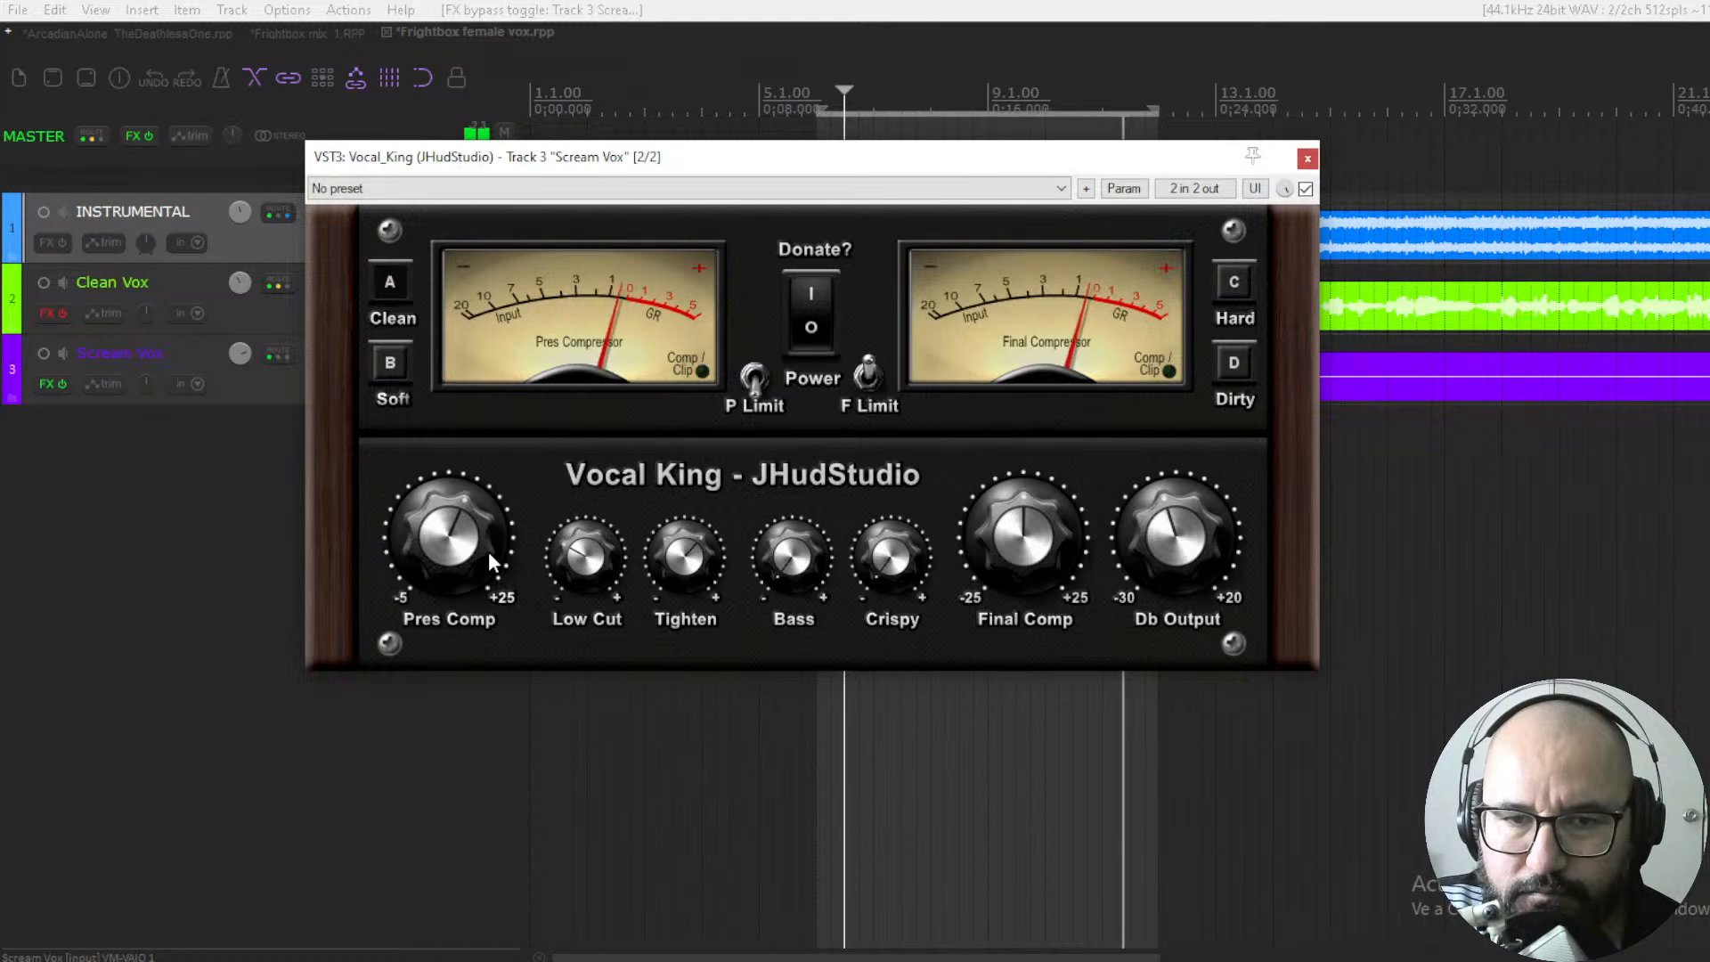
key("space")
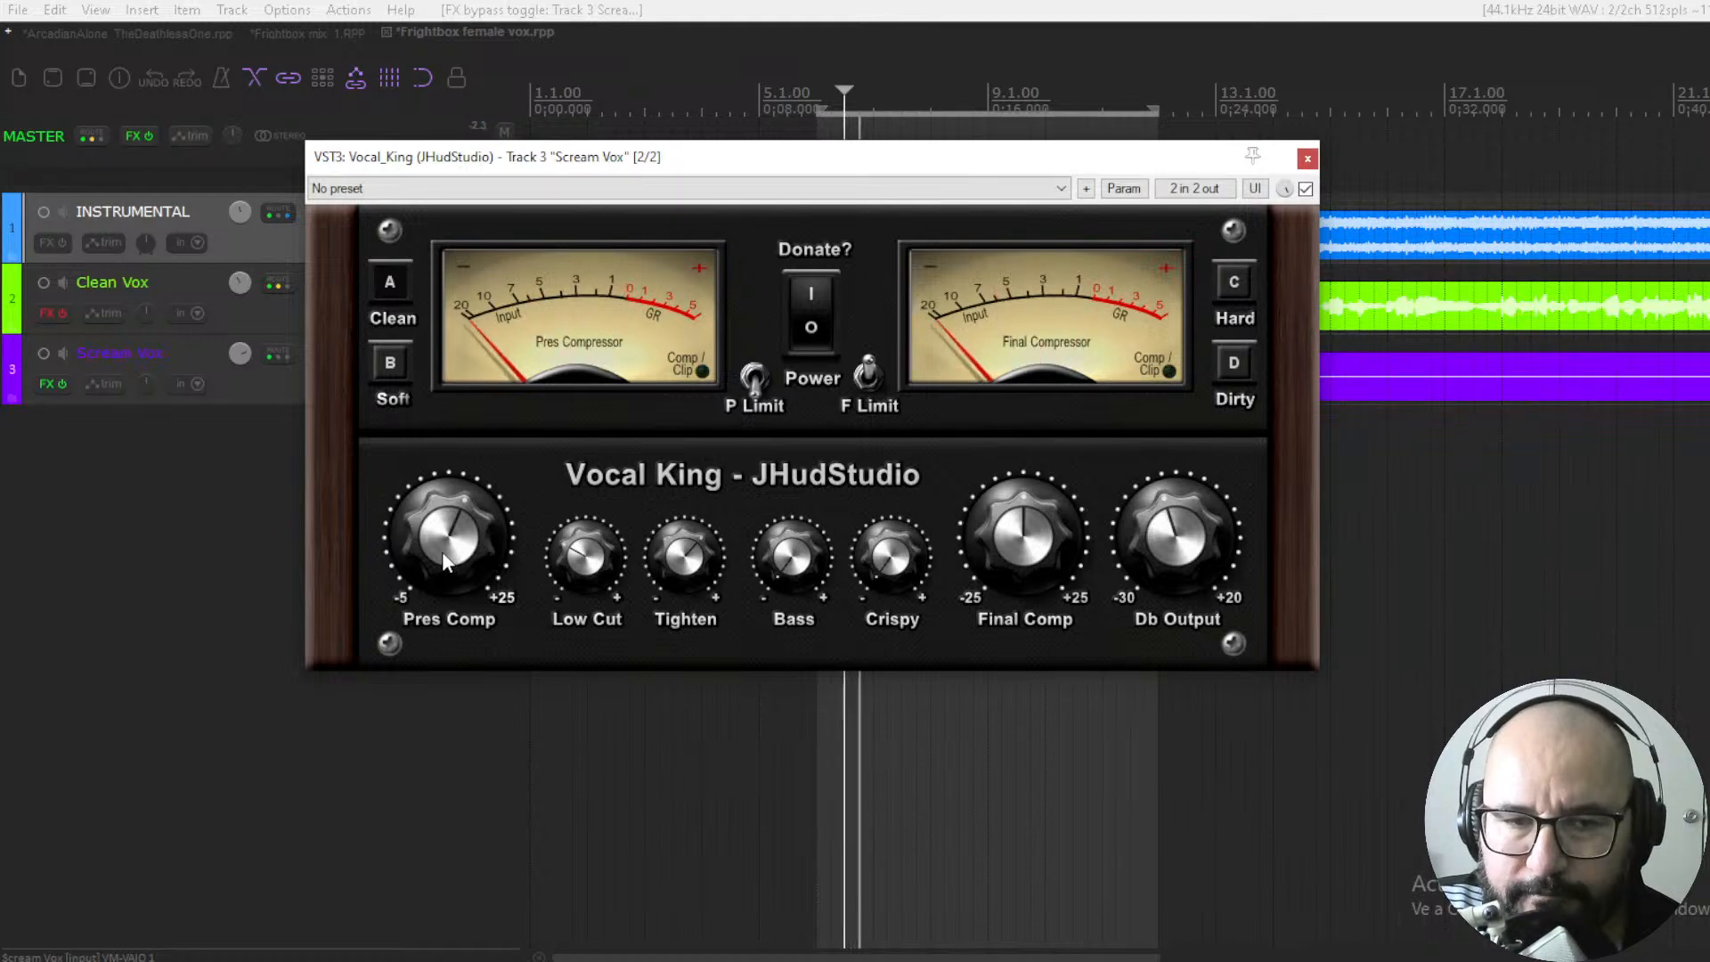
Raise Pres Comp and Final Comp on Scream Vox, compensate by lowering Db Output, and compare Vocal King bypassed and enabled
left_click_drag(447, 558, 465, 472)
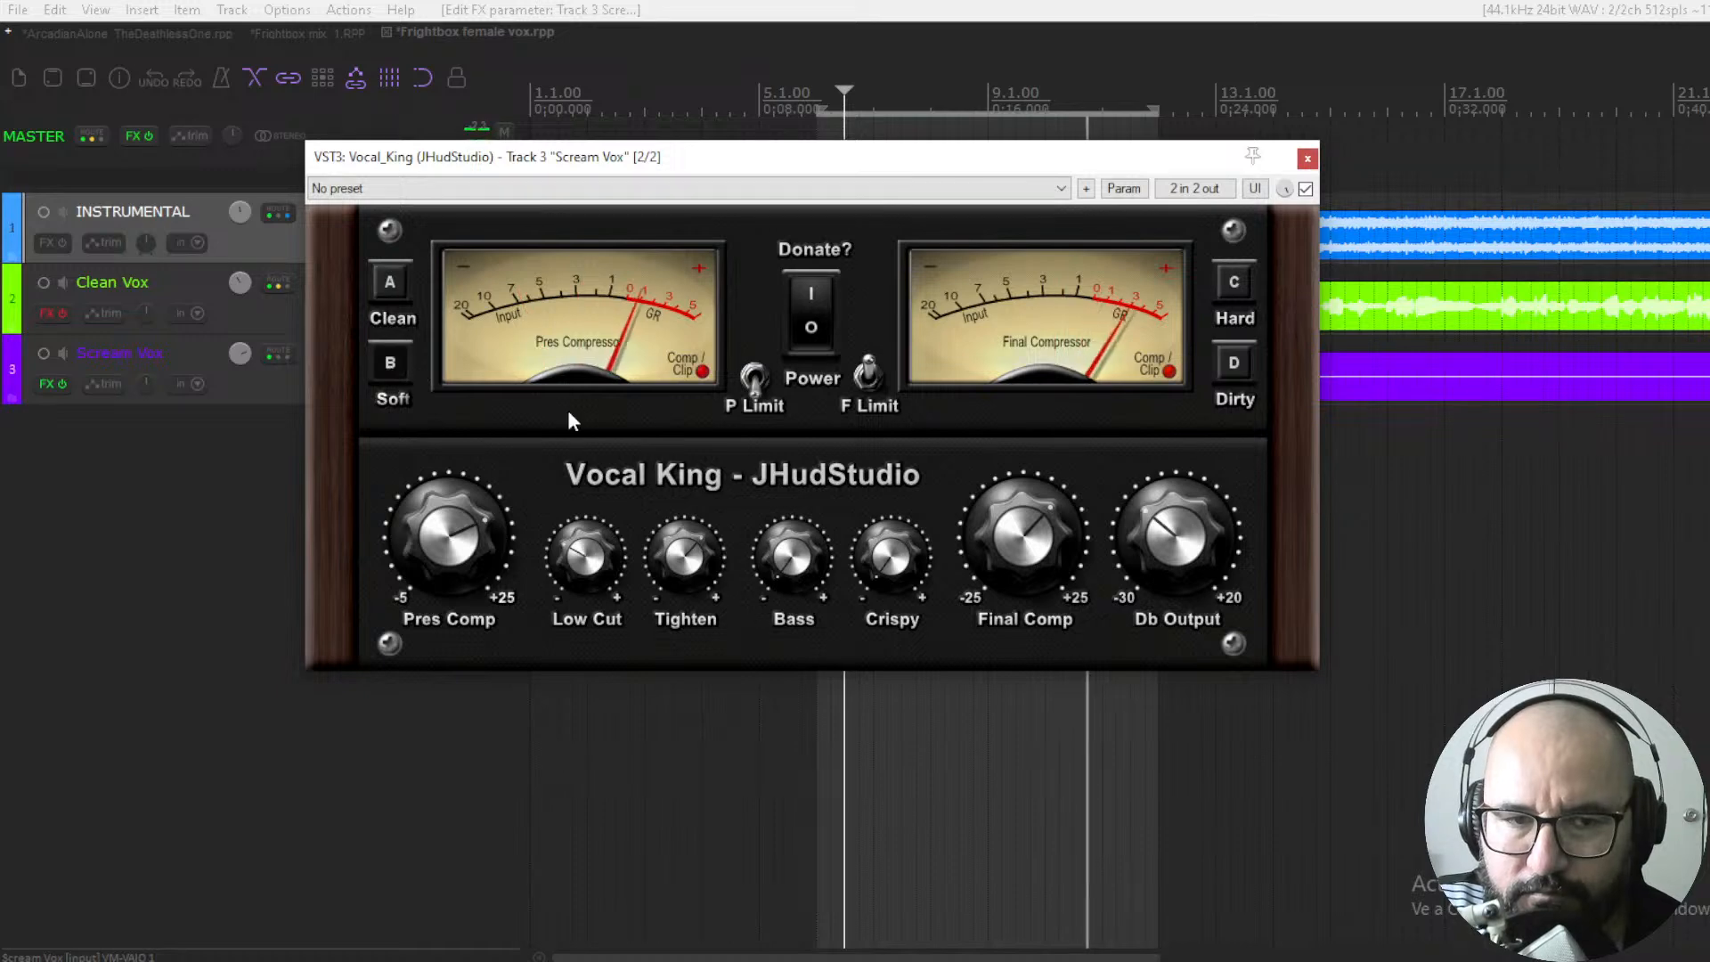
left_click_drag(1189, 480, 1172, 578)
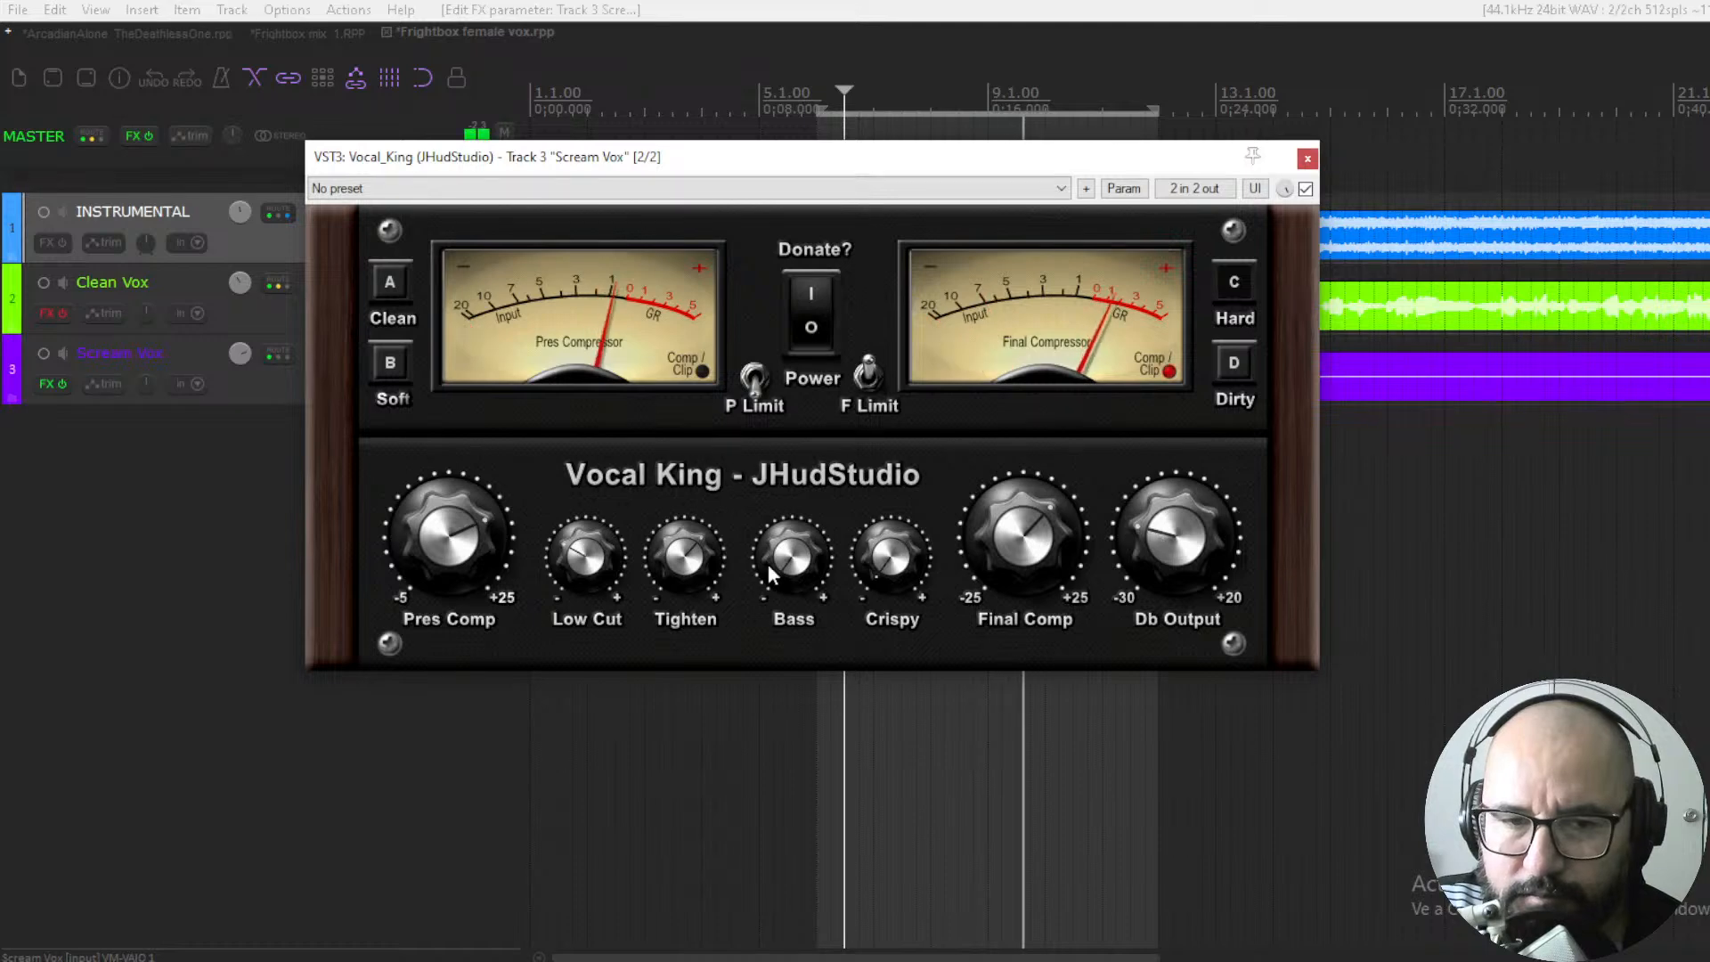
left_click(1304, 189)
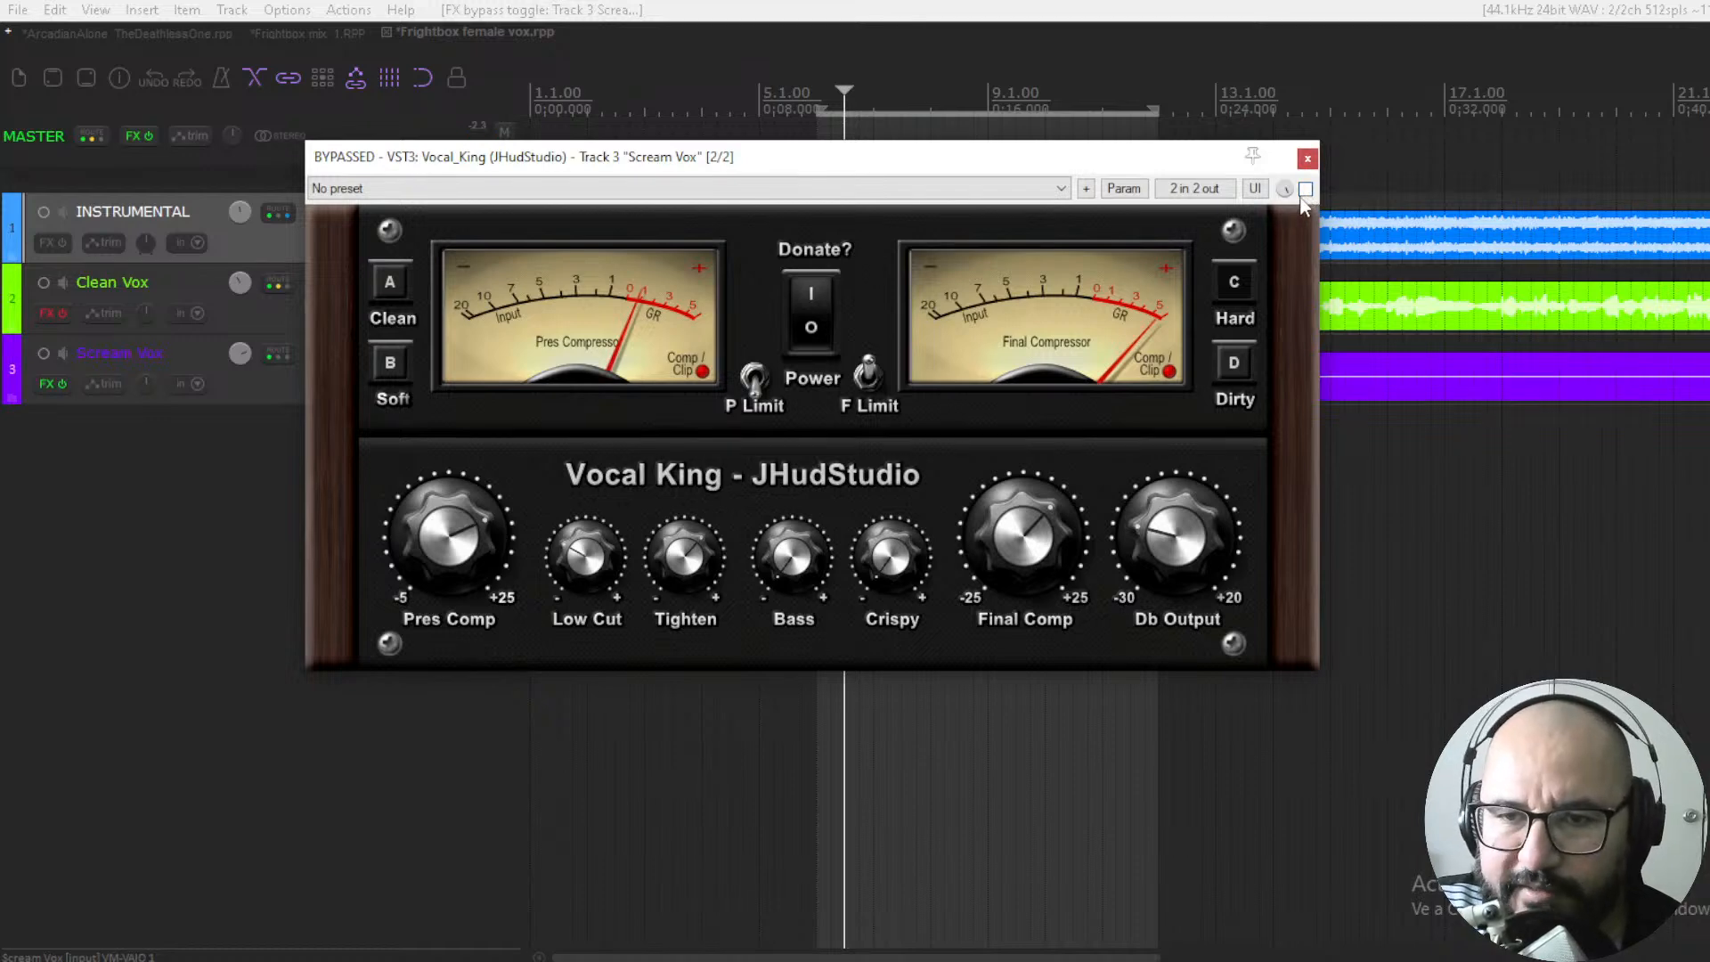
left_click(1305, 188)
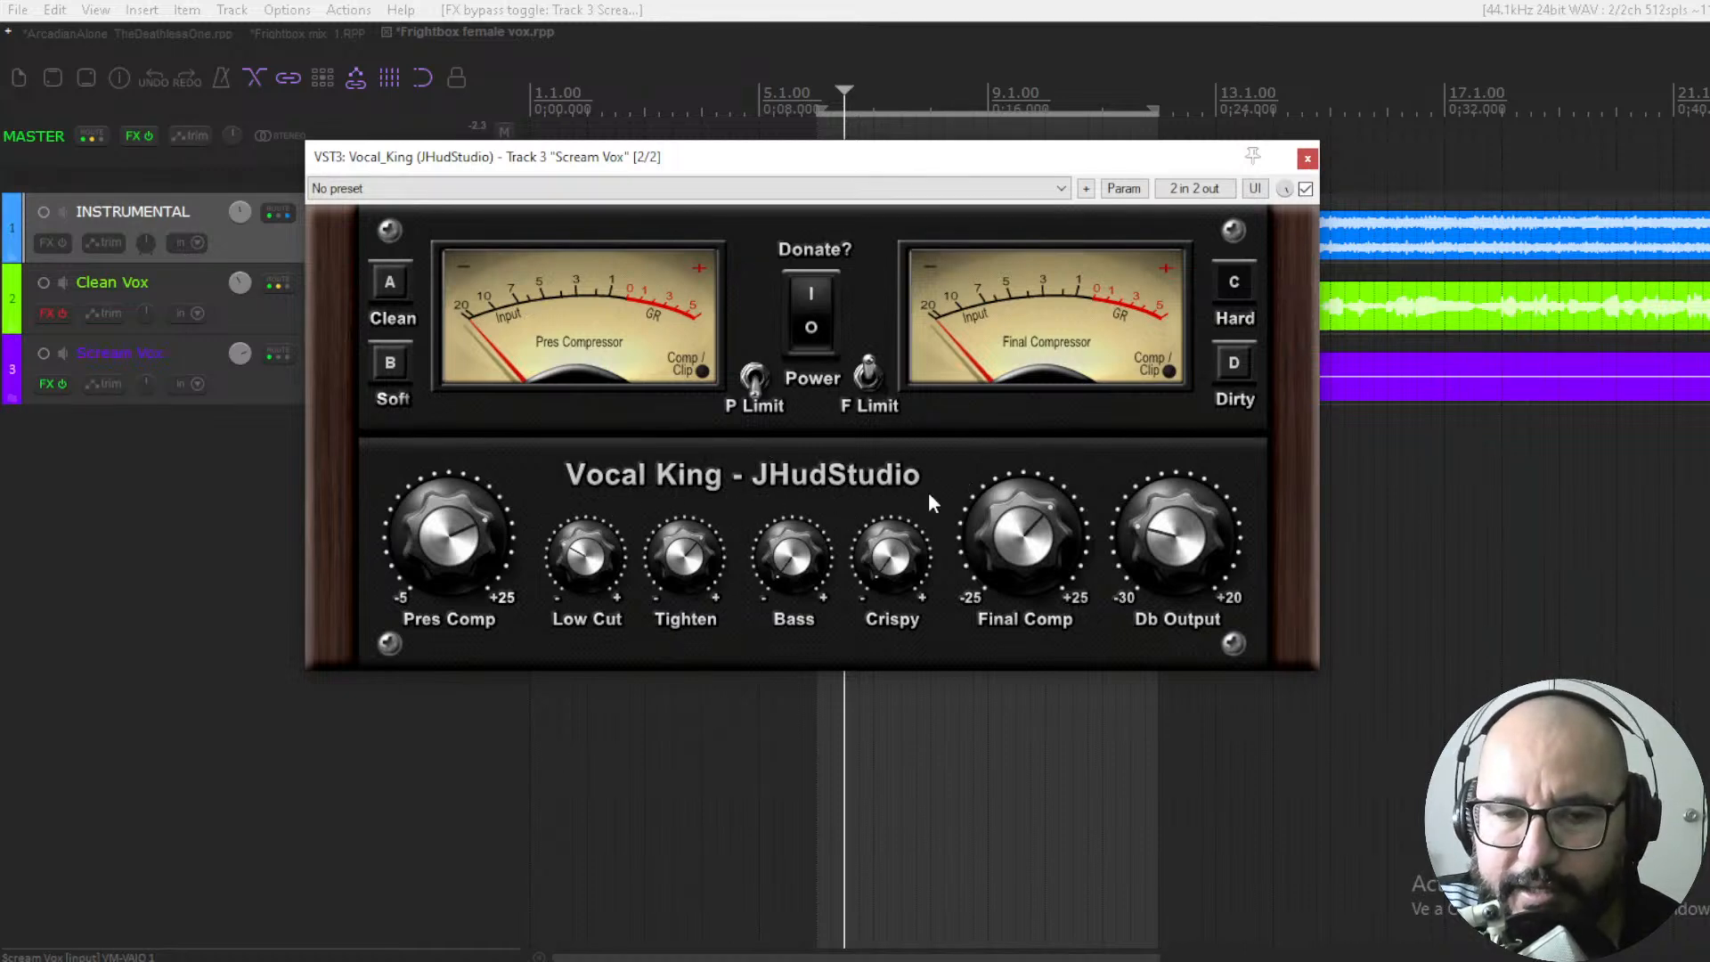
Play the soloed Scream Vox track and compare it with Vocal King enabled and bypassed
key("space")
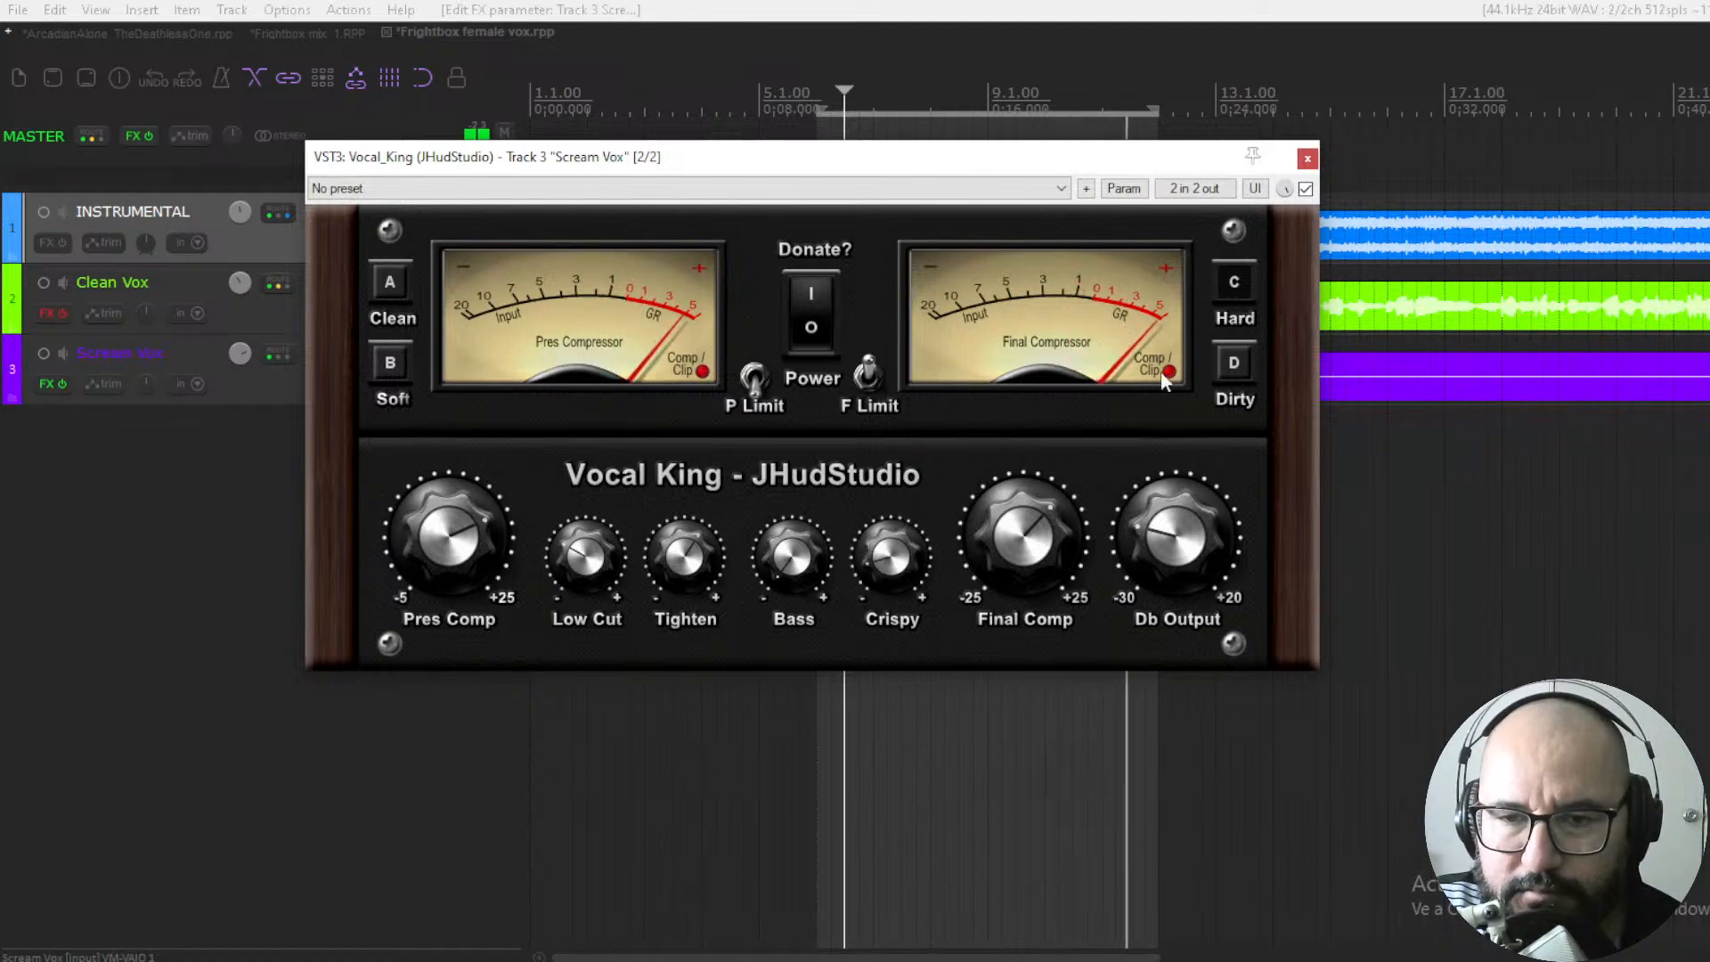
key("space")
left_click(1305, 190)
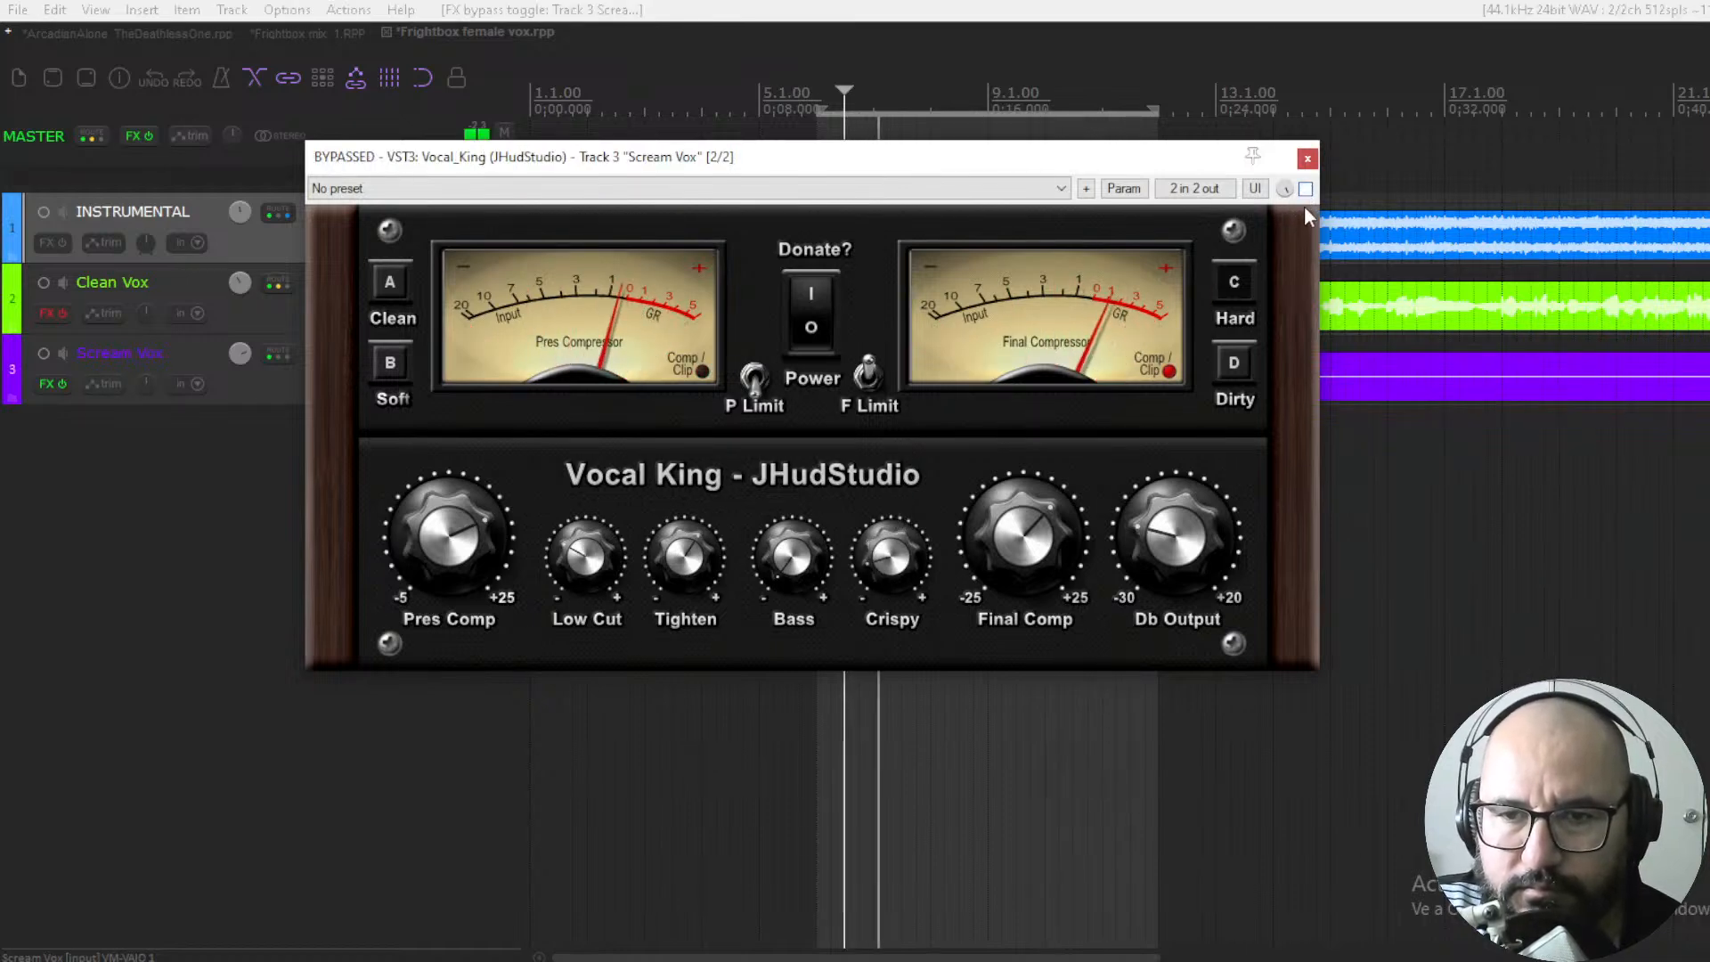
left_click(1306, 189)
Move the Vocal King window clear of the tracks, unsolo Scream Vox, and restart playback of the full mix
left_click_drag(1099, 166, 1058, 432)
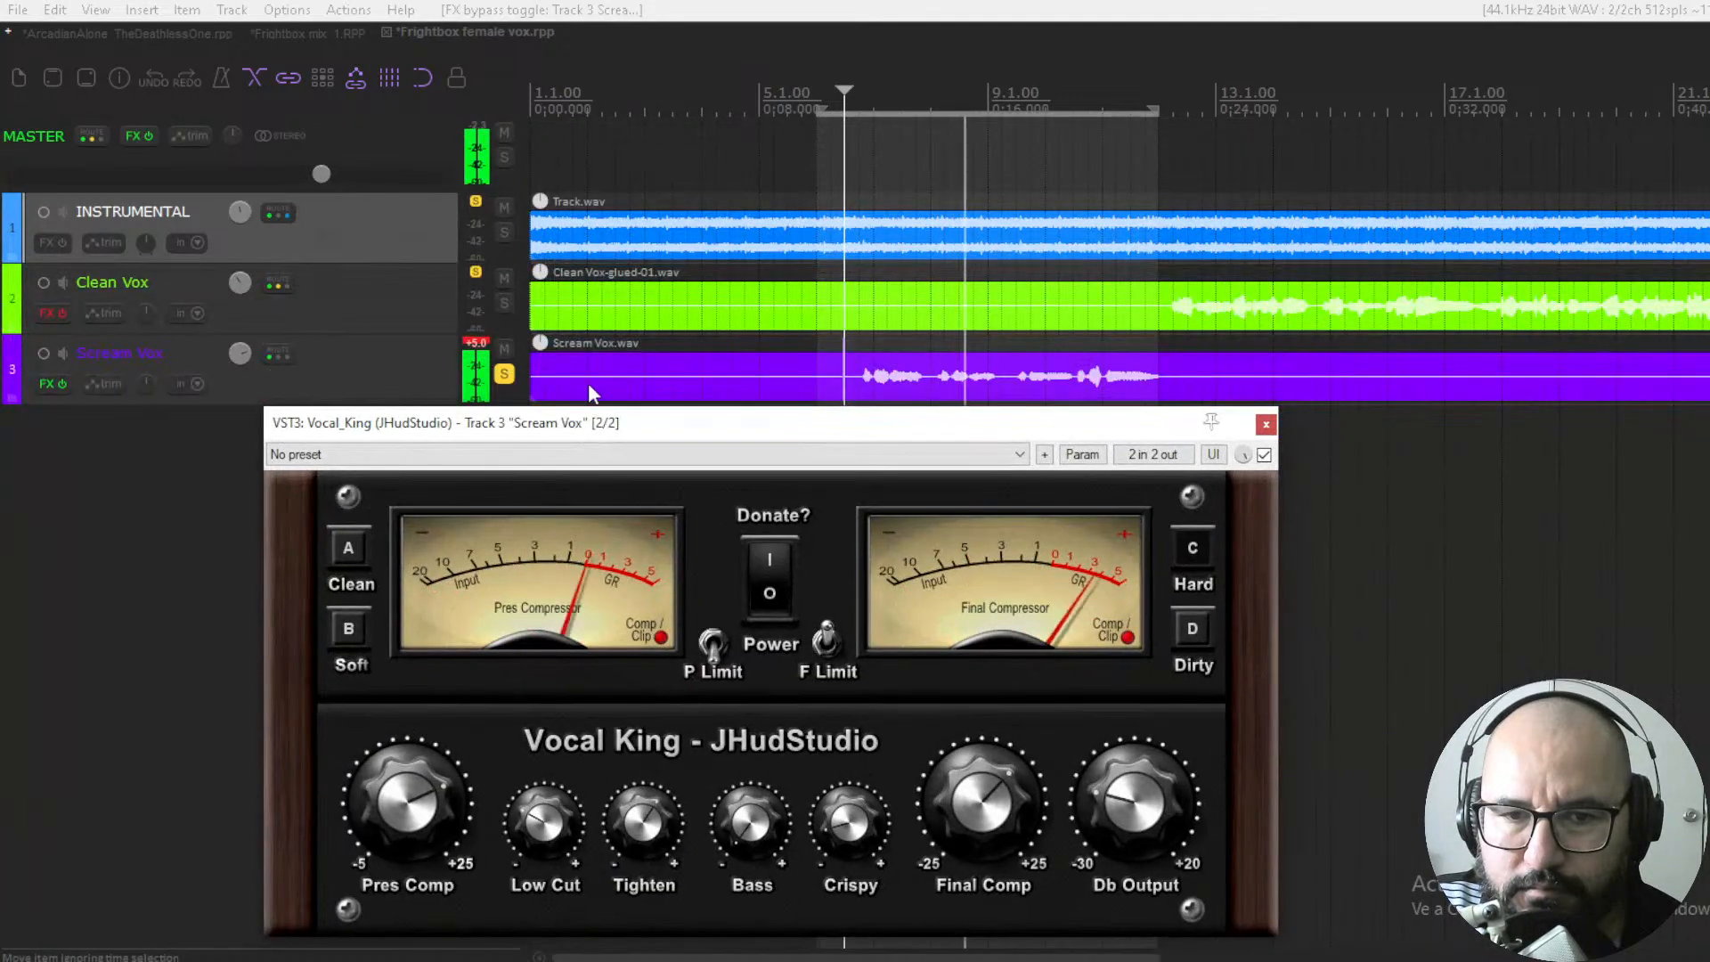
left_click(505, 375)
key("space")
left_click(935, 424)
key("space")
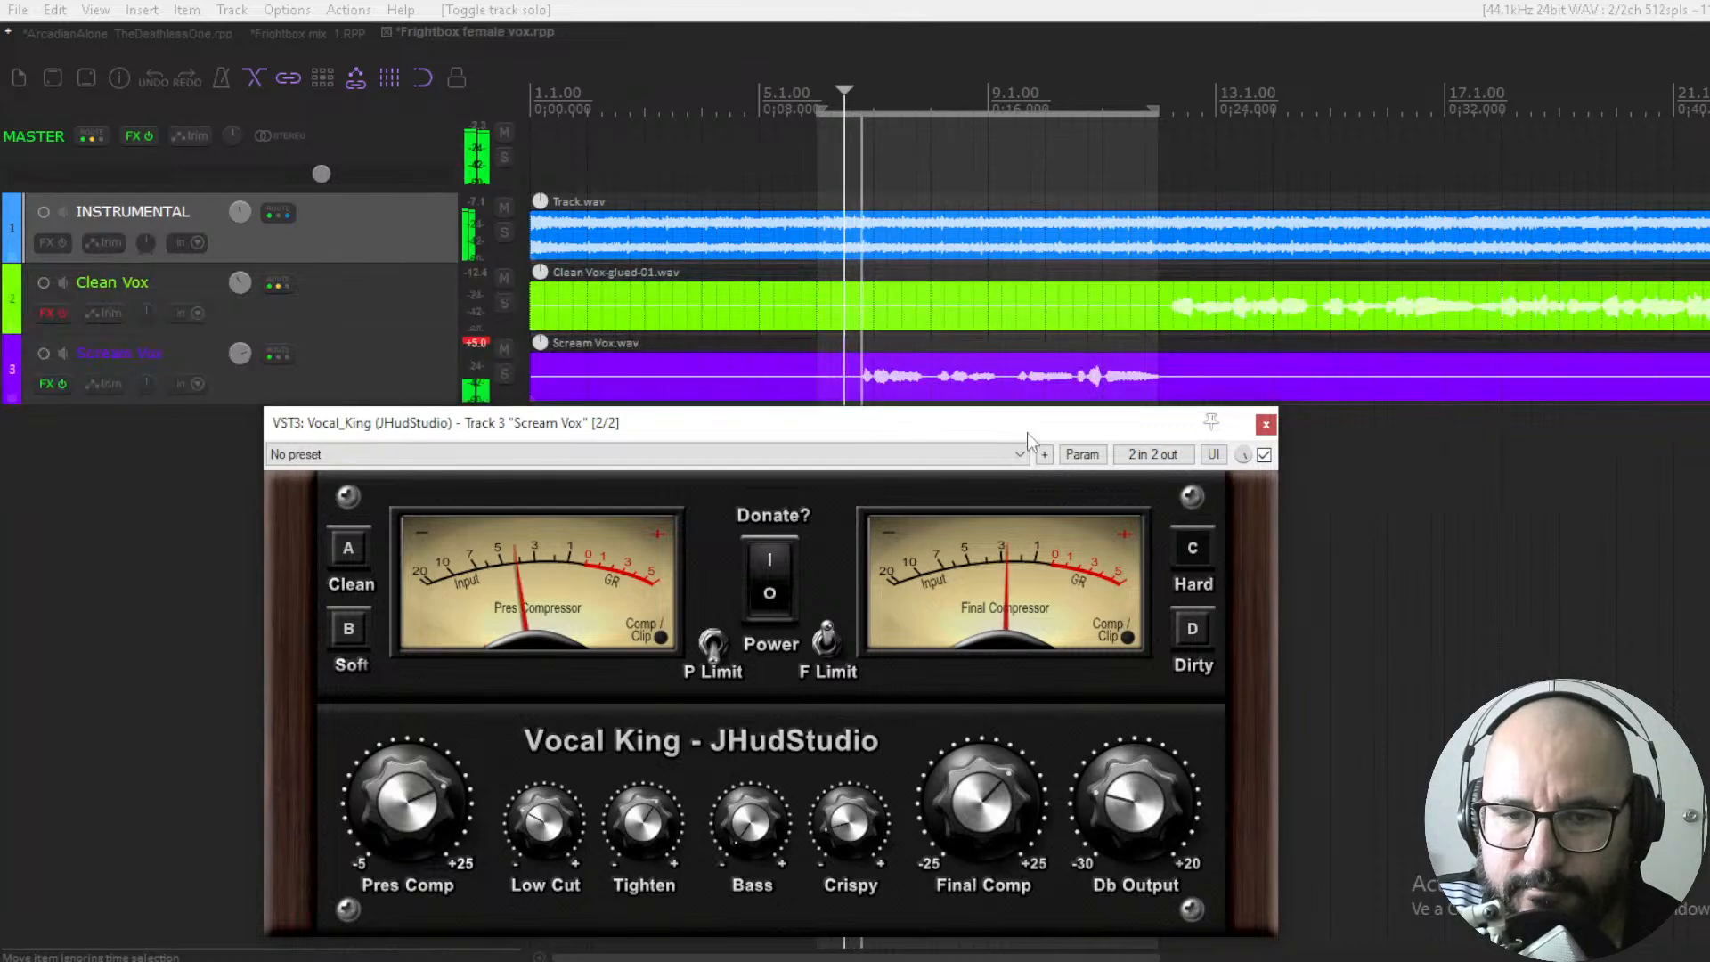
Fine-tune Db Output in Vocal King on Scream Vox while the full mix plays
left_click_drag(1024, 425, 1003, 252)
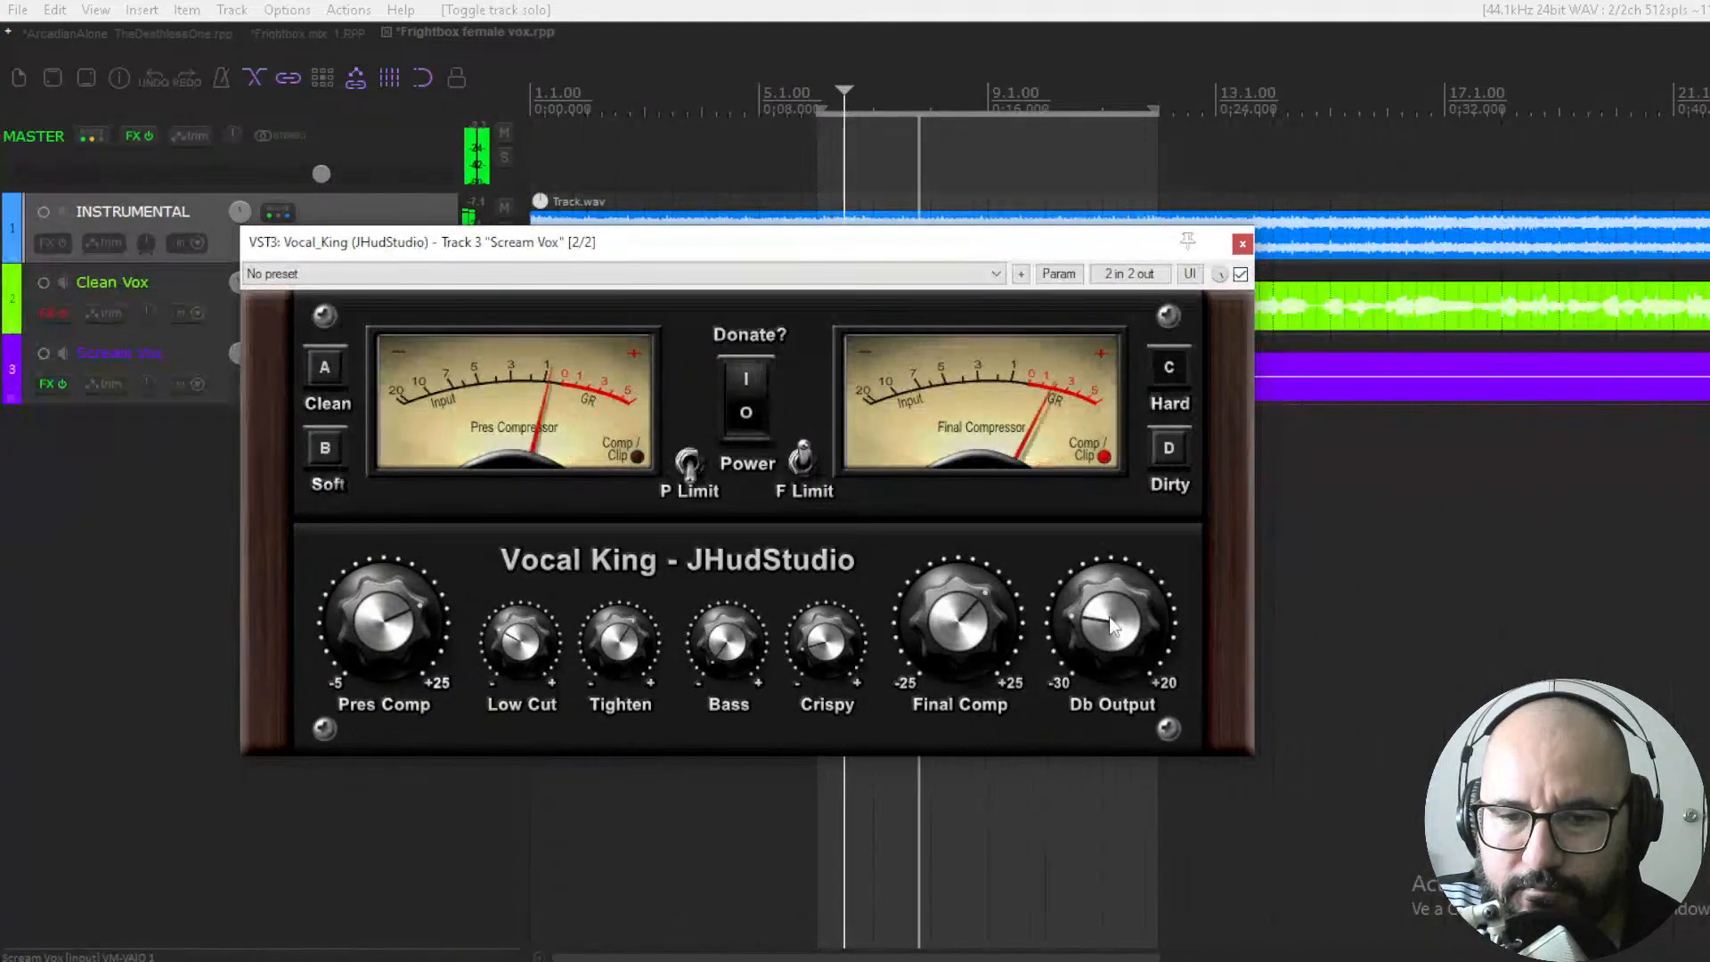
left_click_drag(1110, 610, 1119, 609)
left_click(1162, 453)
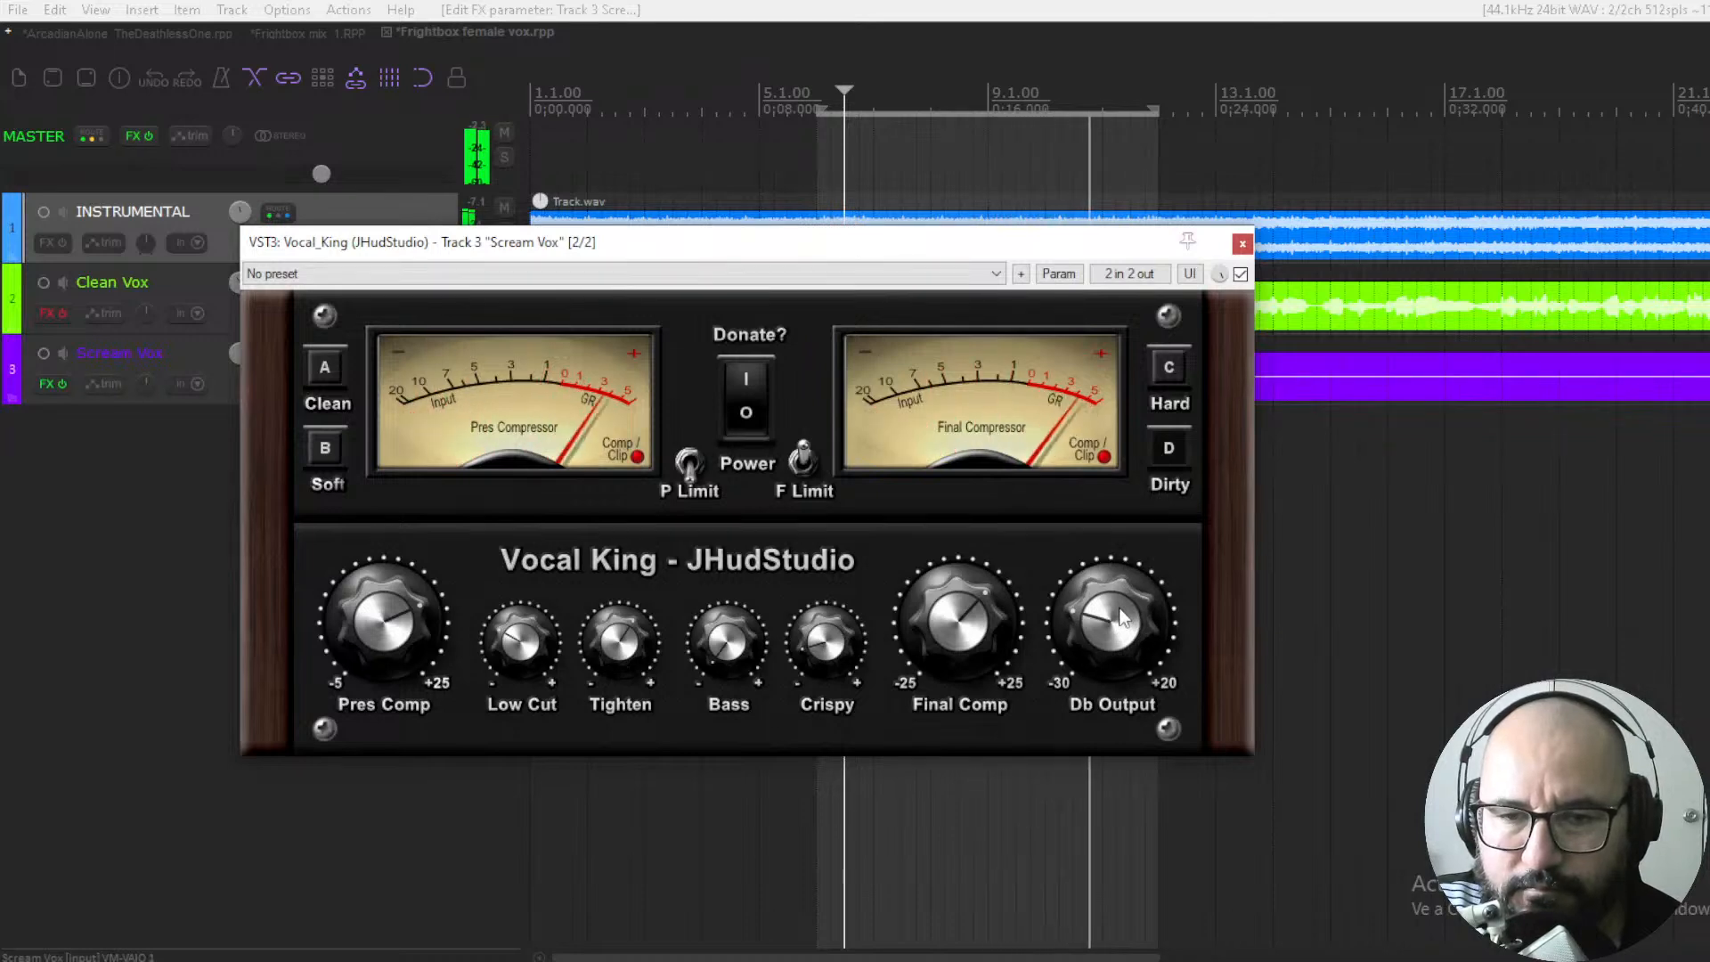
left_click_drag(1120, 600, 1118, 616)
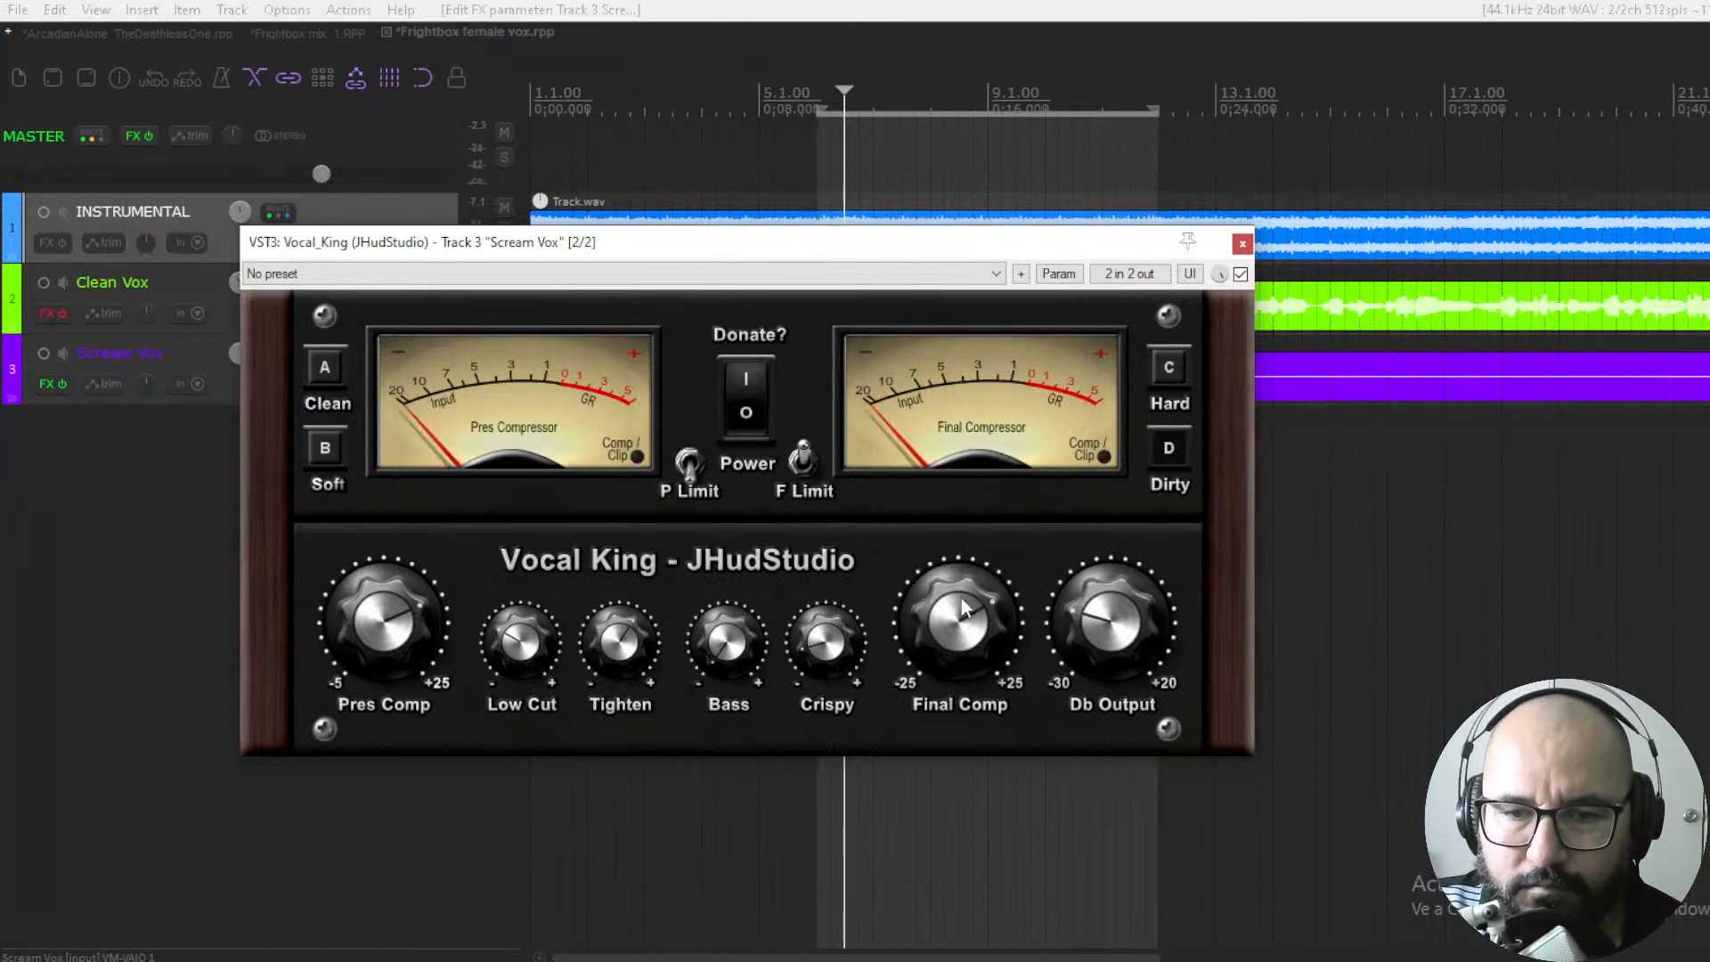
Raise Final Comp and lower Db Output on Scream Vox while replaying the end of the looped scream section
left_click(1084, 162)
key("space")
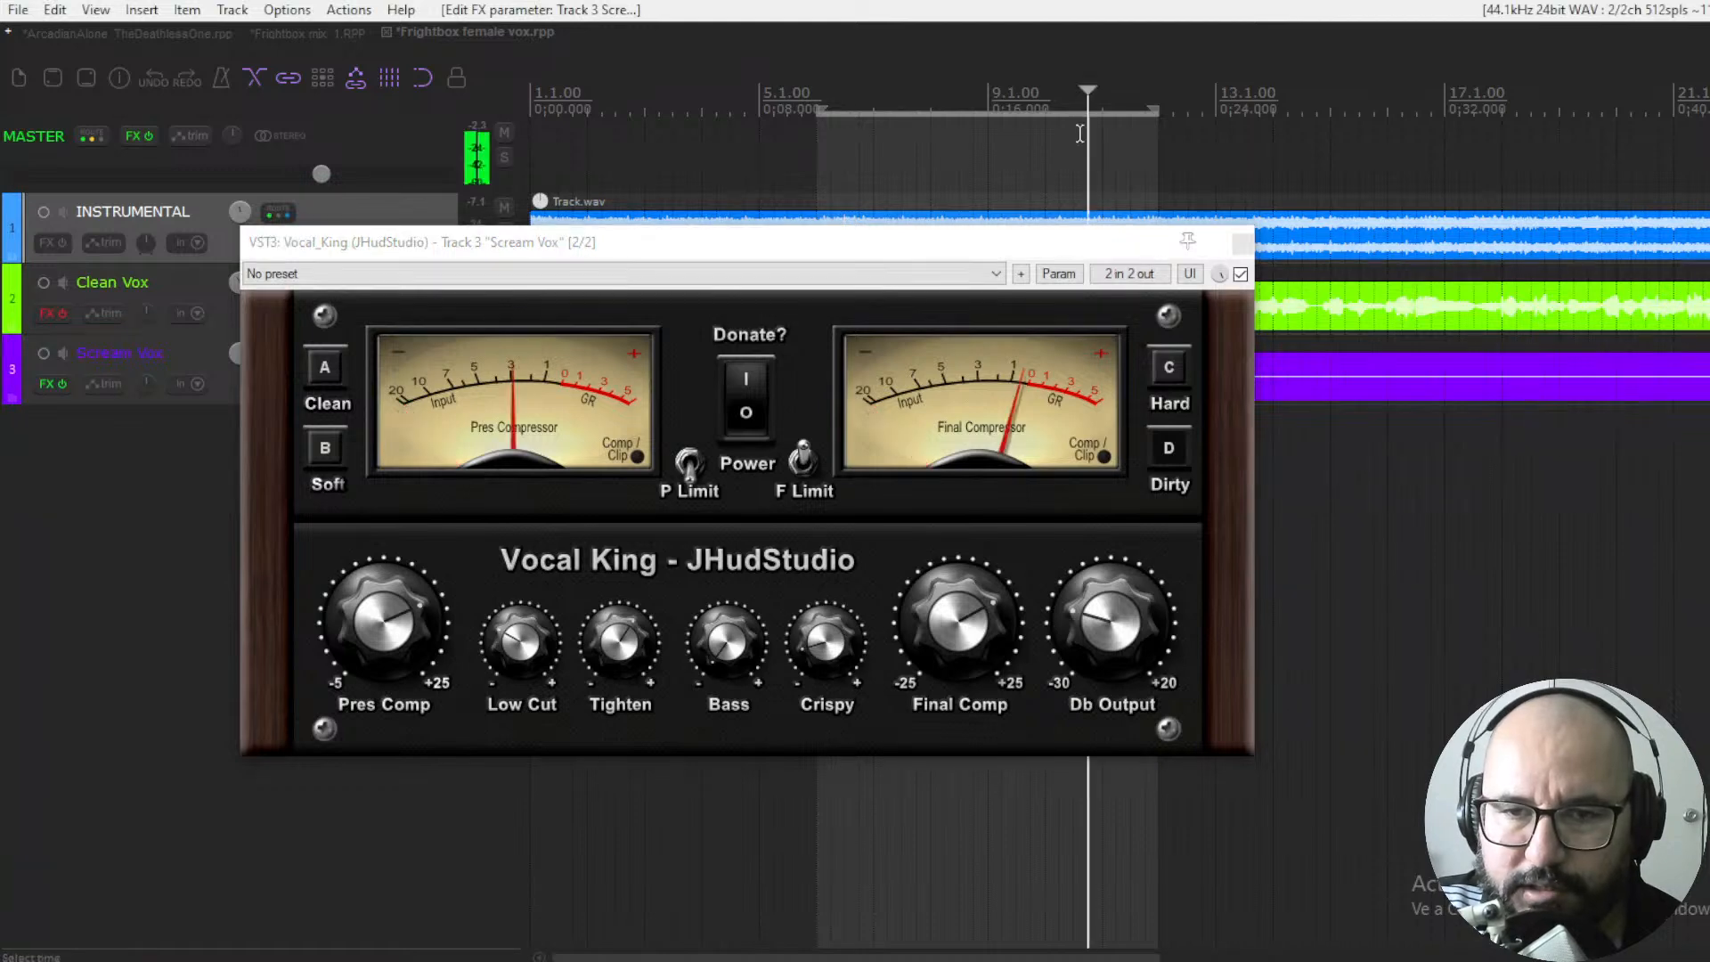
left_click(1086, 621)
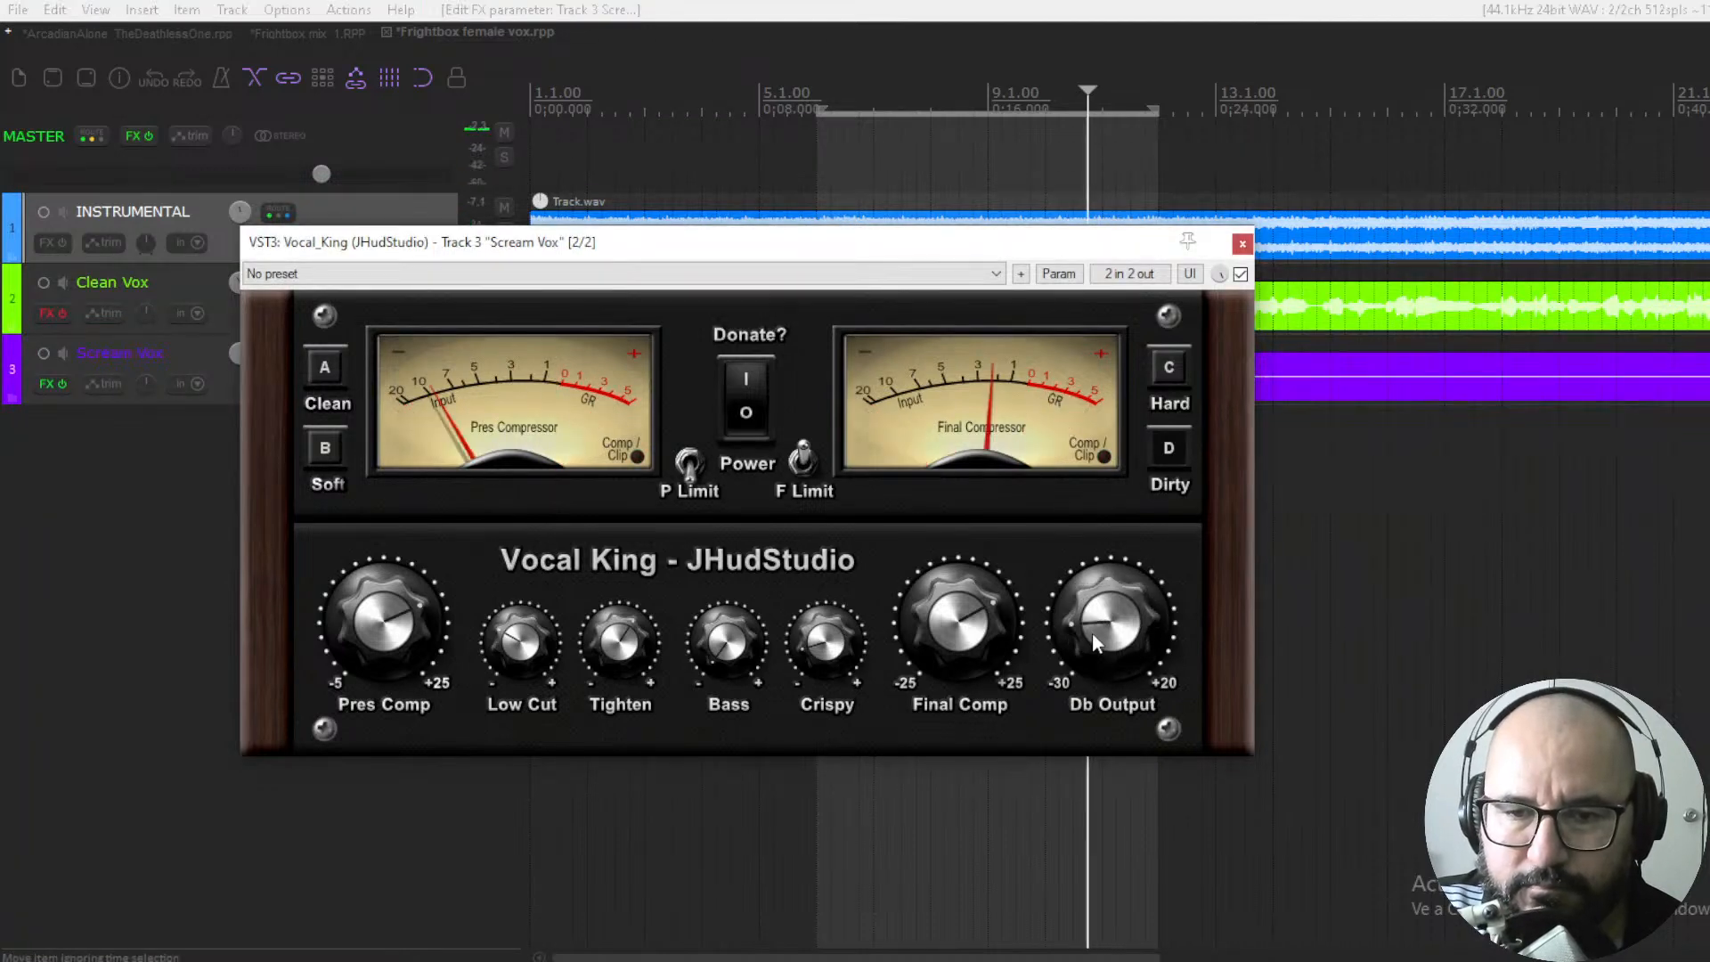
left_click(1047, 96)
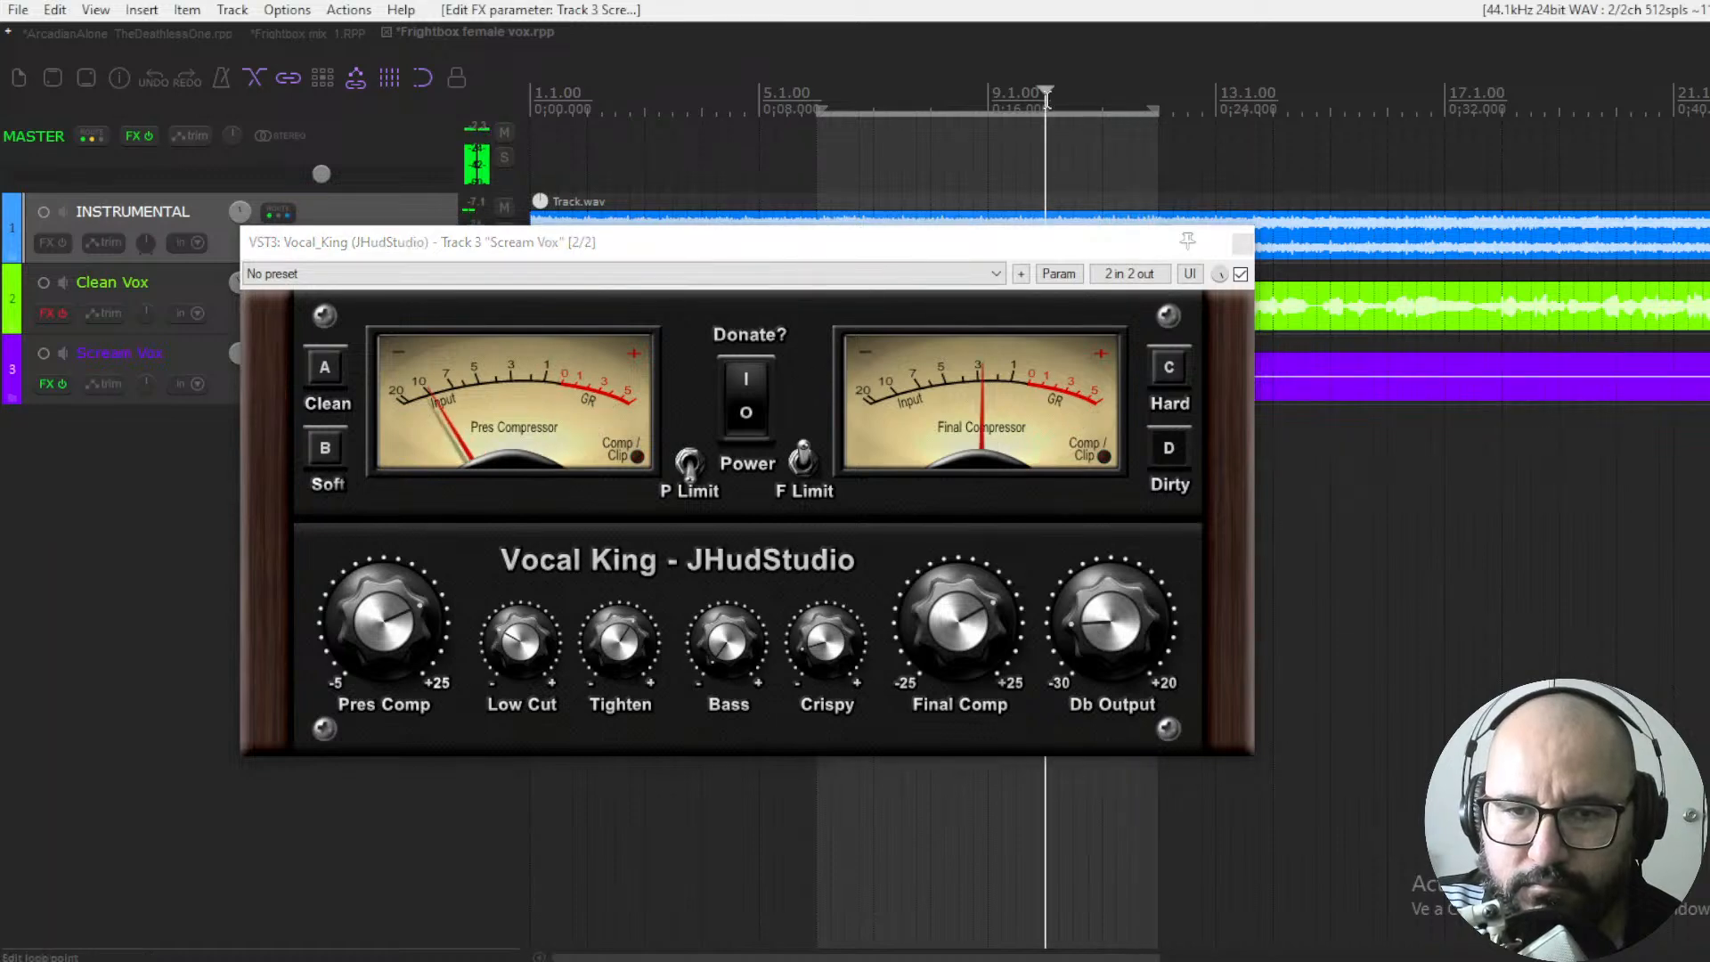
left_click(1125, 638)
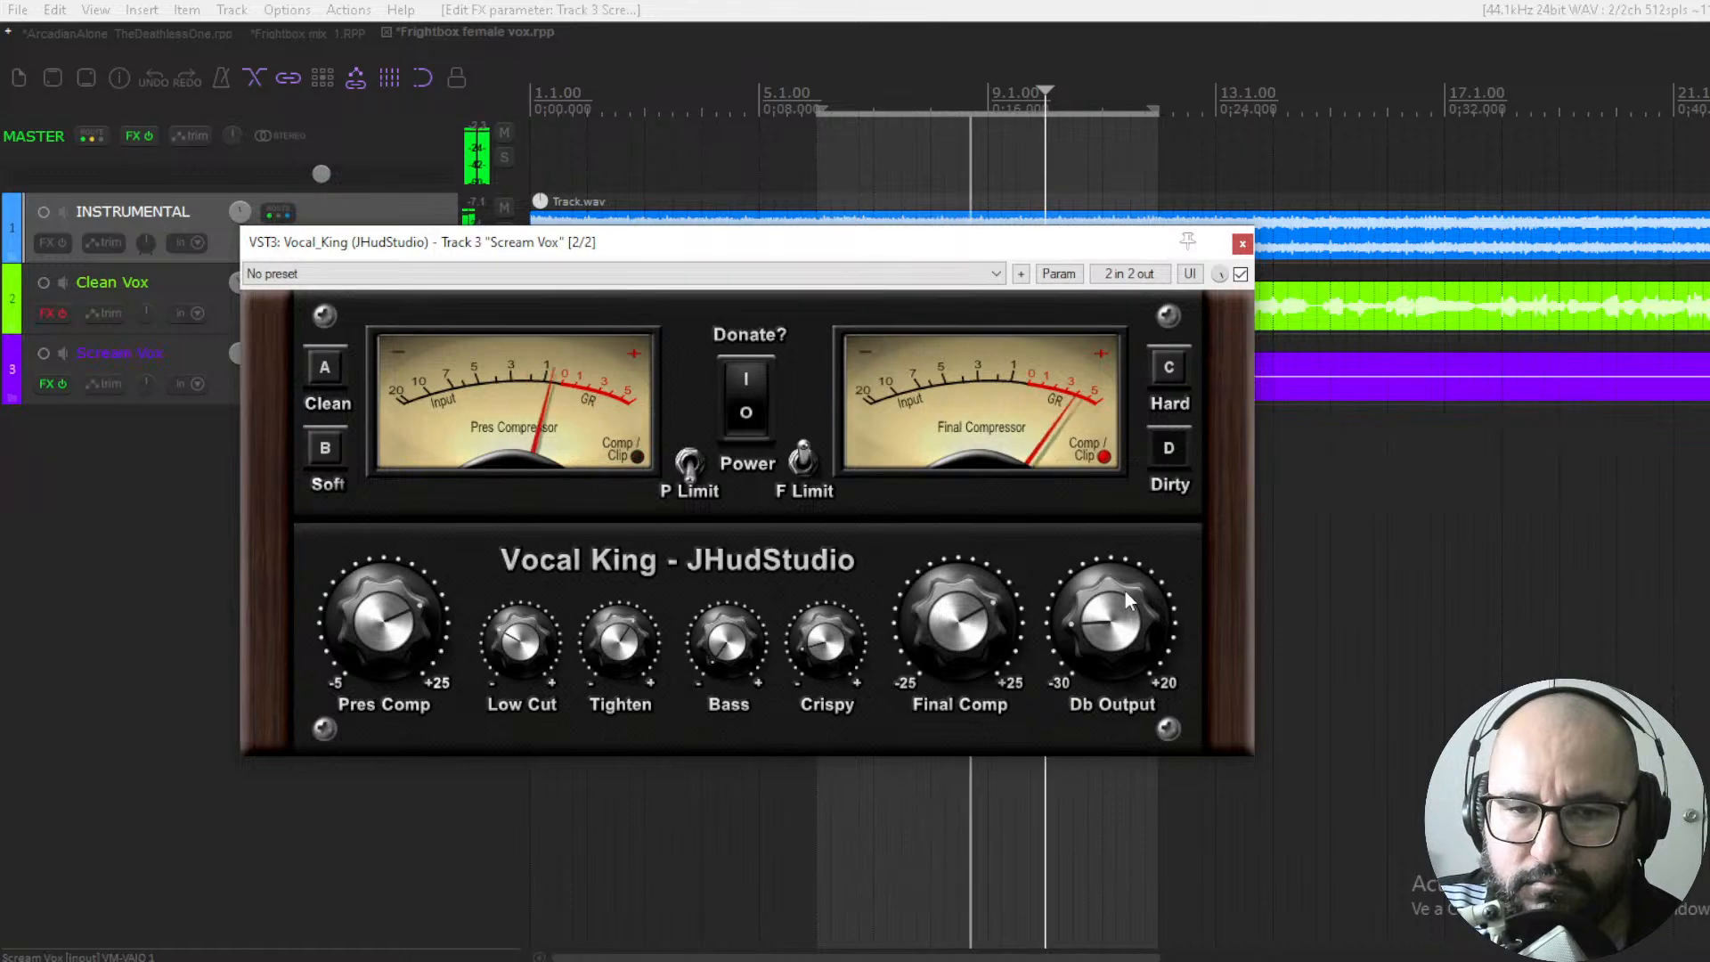
Stop playback, toggle the Vocal King bypass on Scream Vox, and close the plugin window
key("space")
left_click(1240, 275)
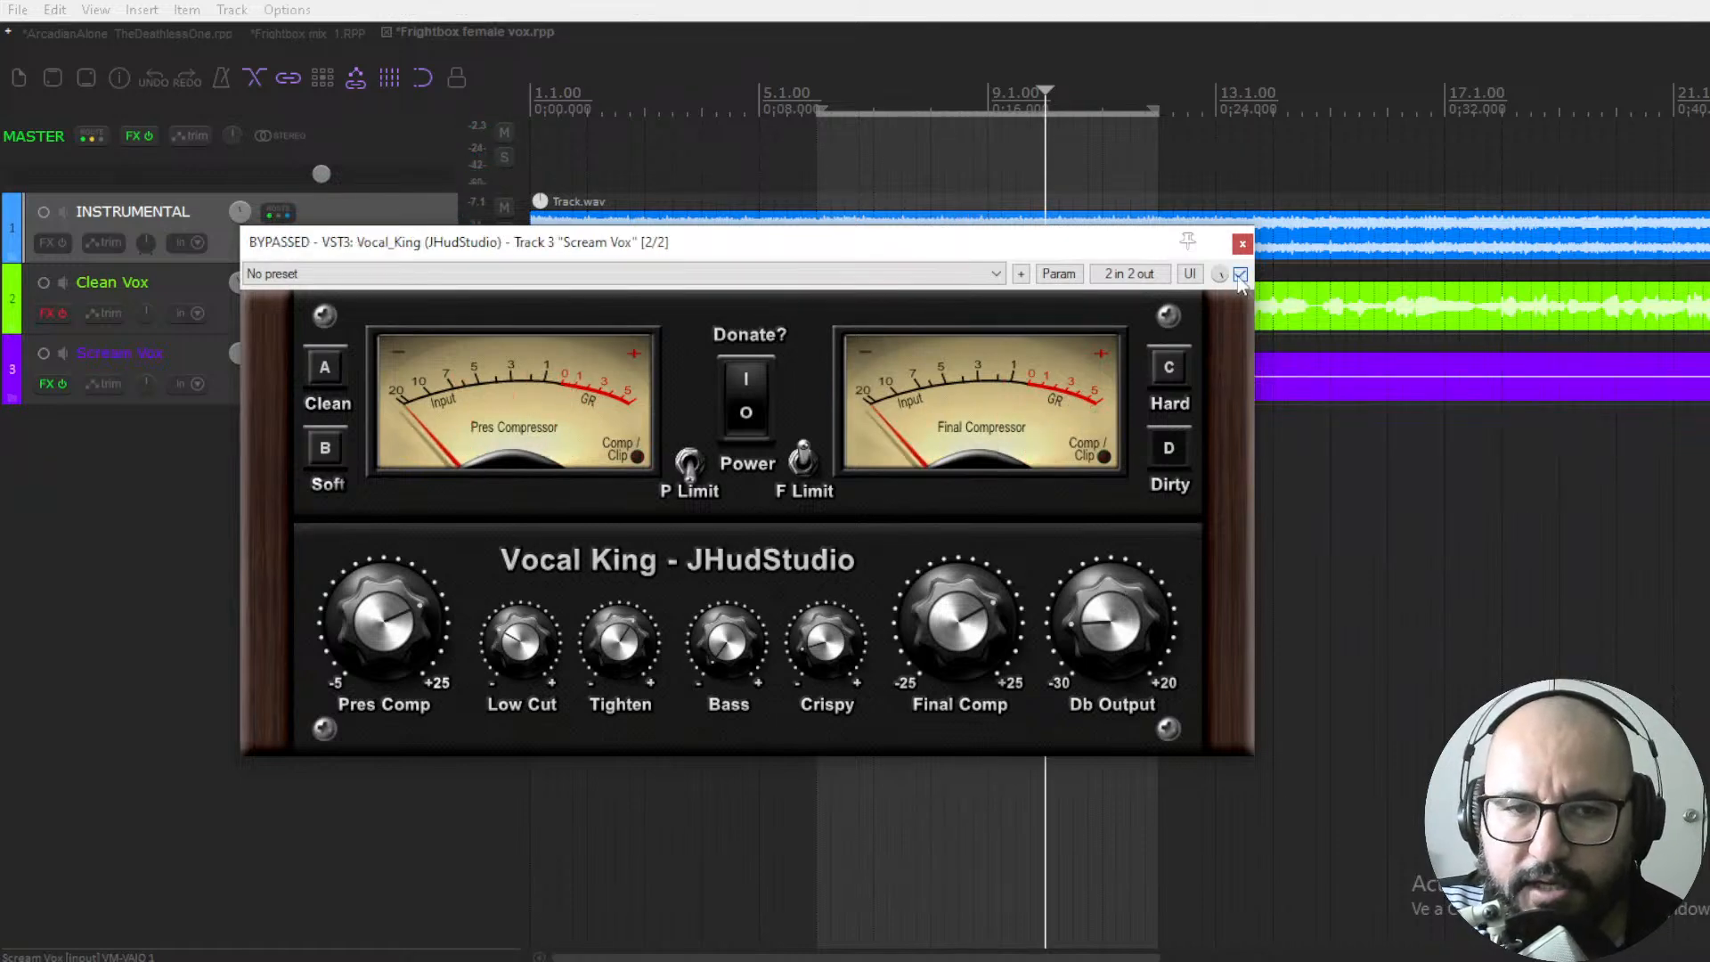
left_click(1243, 244)
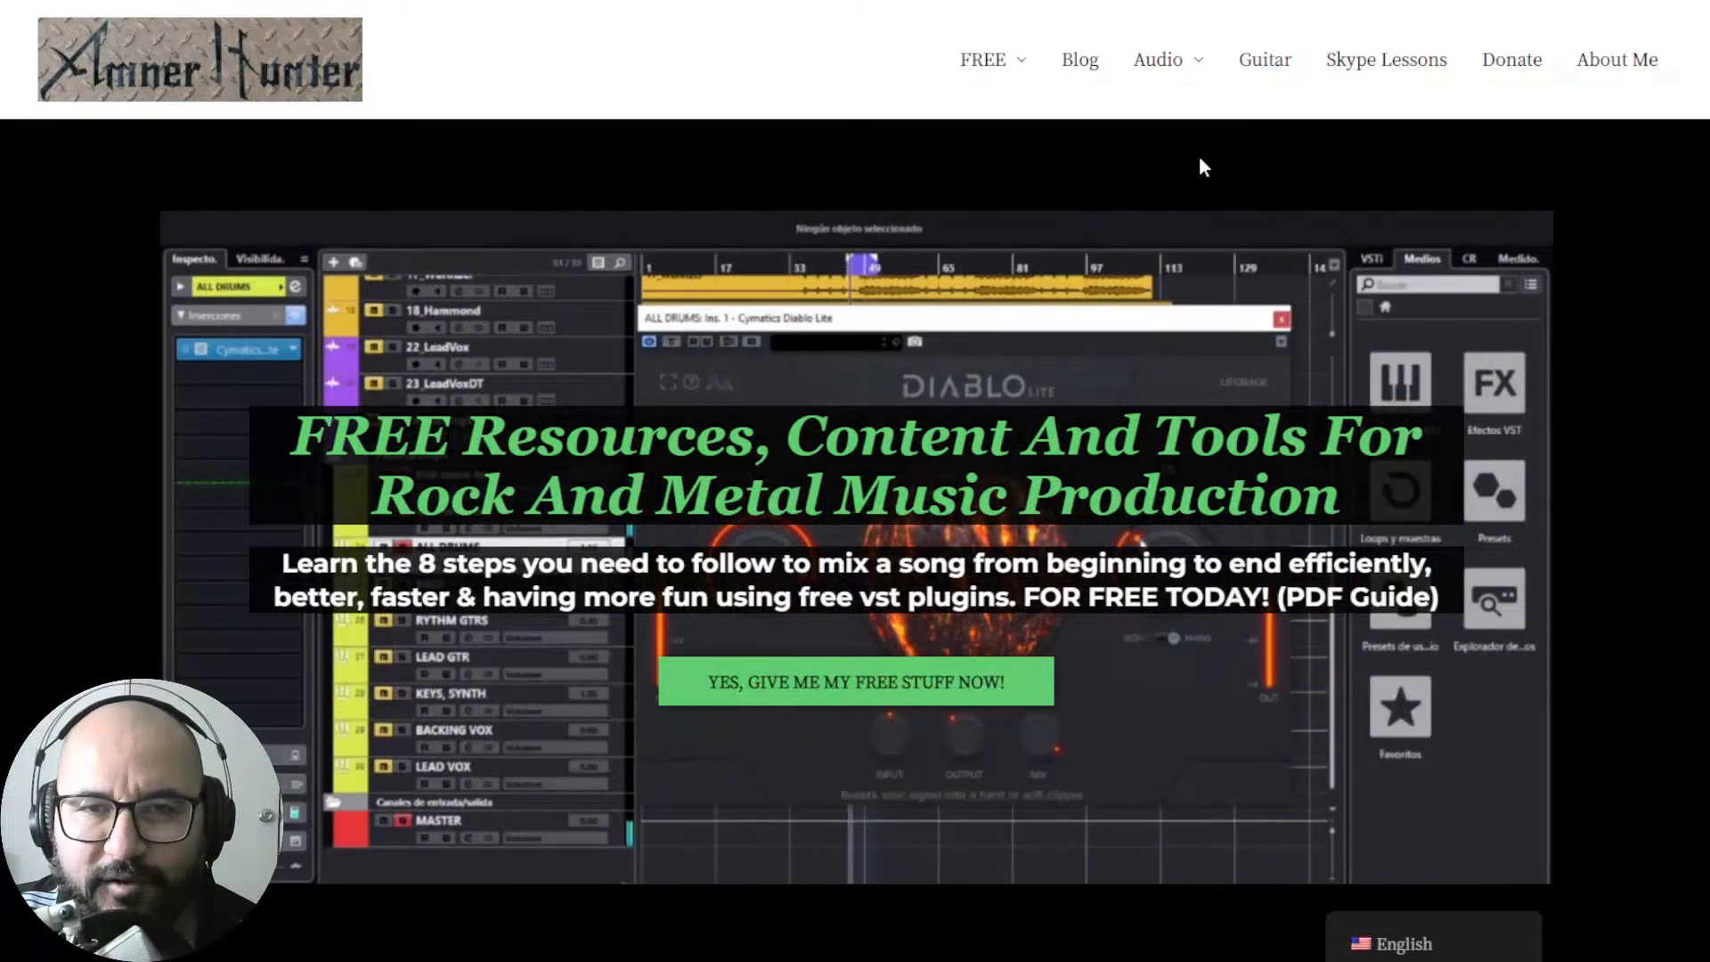
Switch to the rock and metal music production website and show its FREE guides and tools options
mouse_move(984, 70)
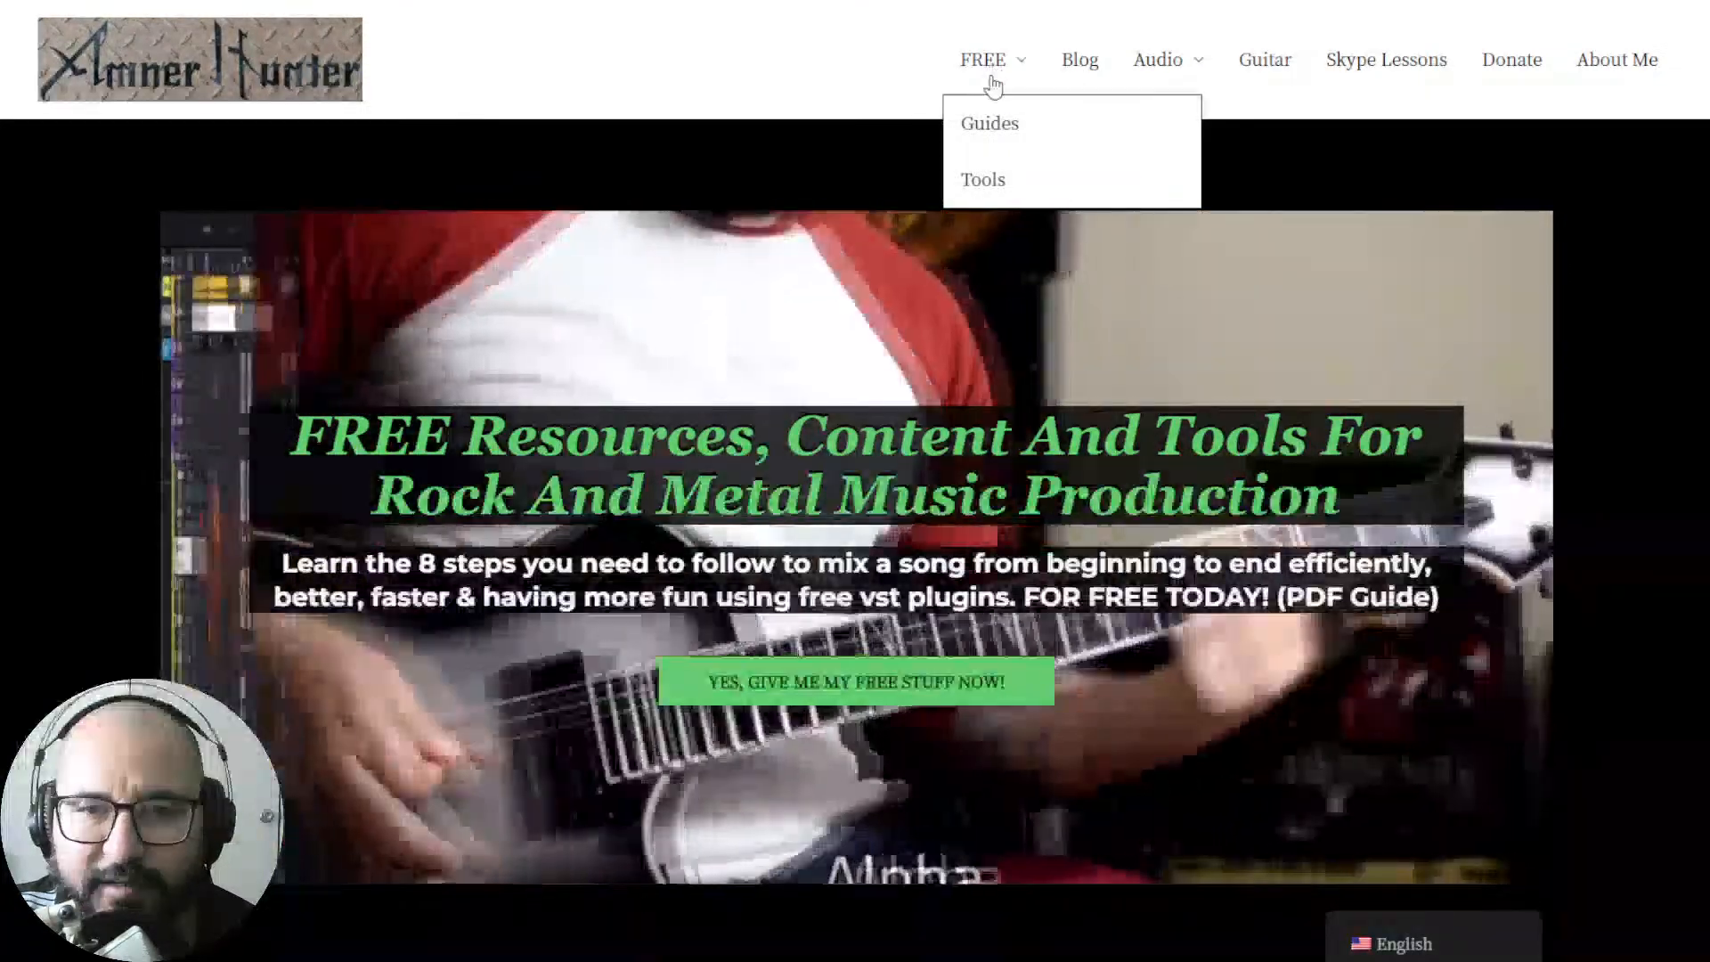